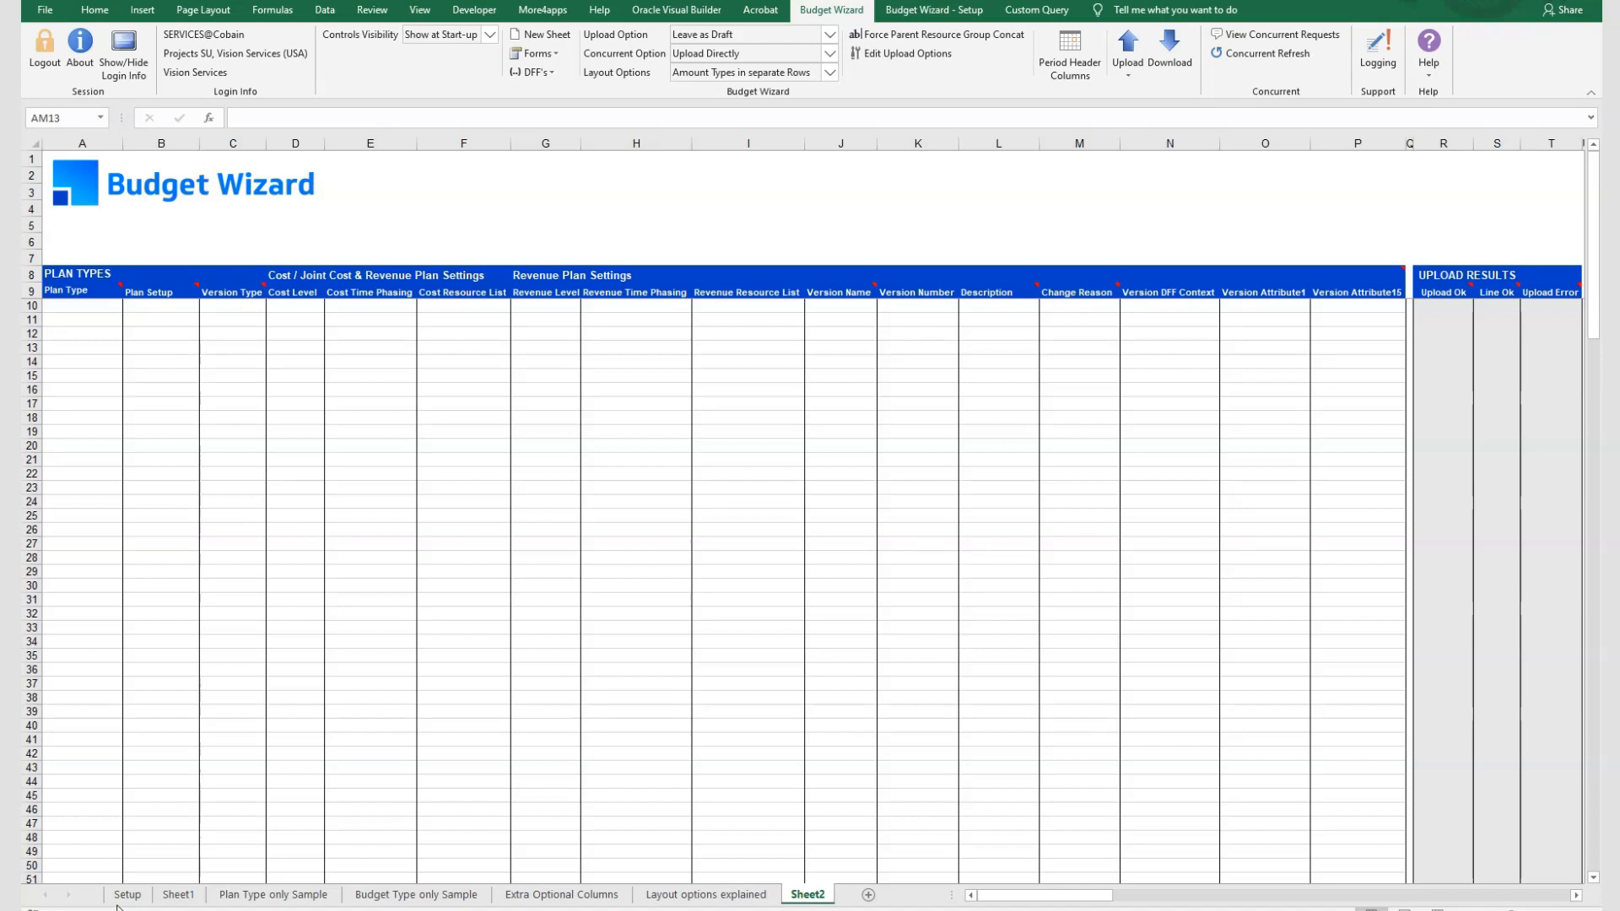
Step: View the program's version, session and licence information, and close it again
{"action": "left_click", "coordinate": [131, 899]}
{"action": "left_click", "coordinate": [343, 321]}
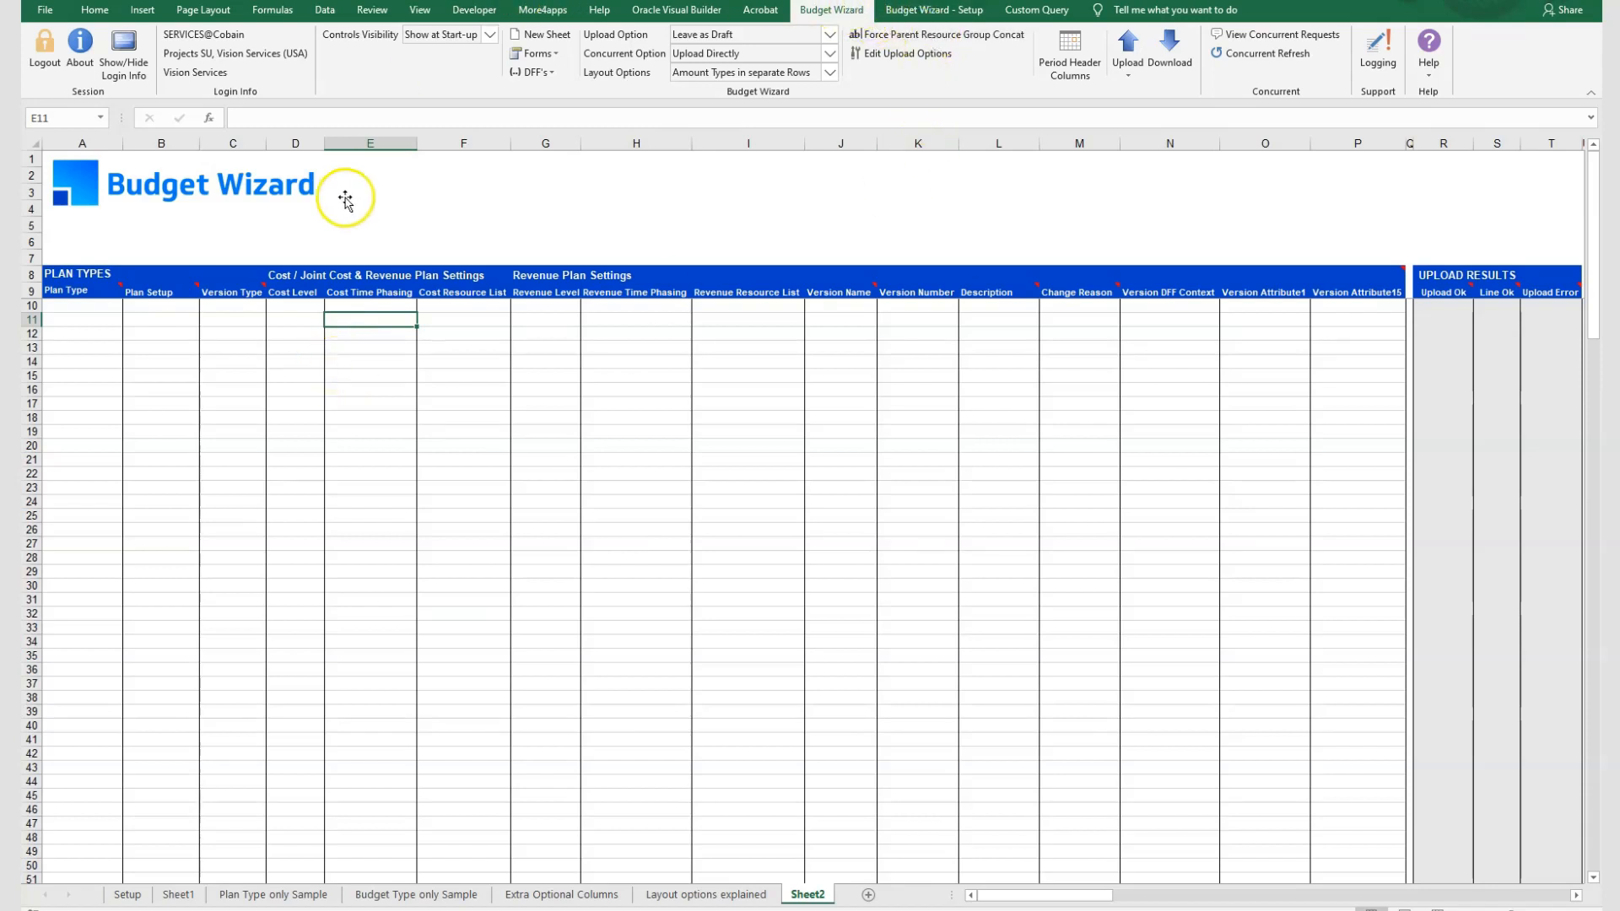
{"action": "left_click", "coordinate": [79, 49]}
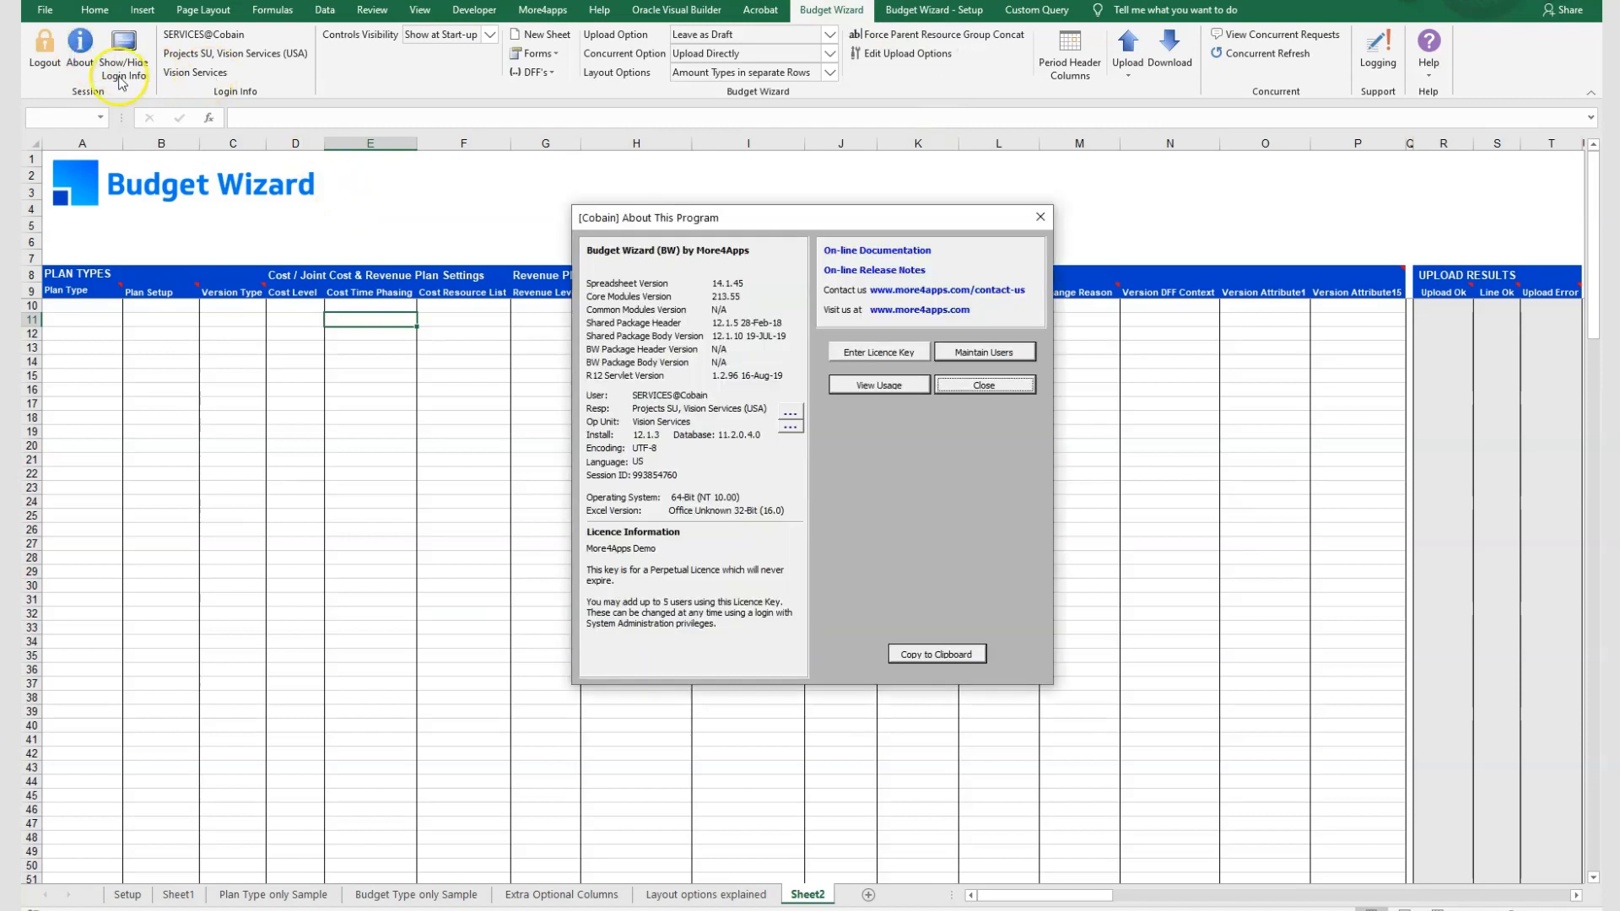
{"action": "left_click", "coordinate": [958, 386]}
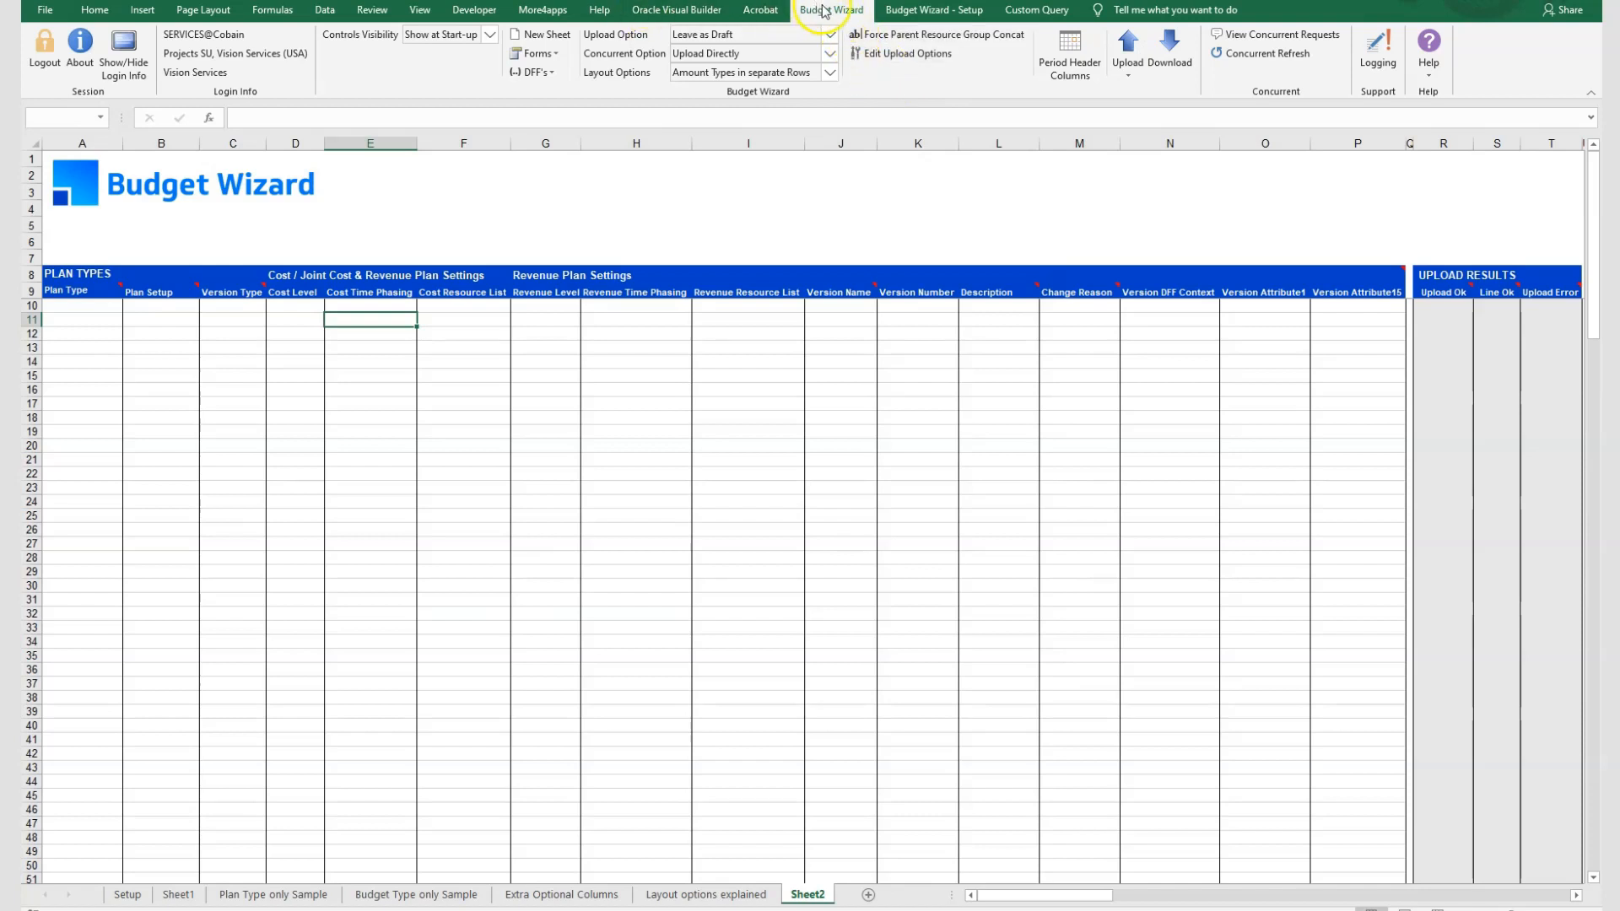
Step: Open the Download Financial Plans form and clear its existing criteria
{"action": "left_click", "coordinate": [1170, 54]}
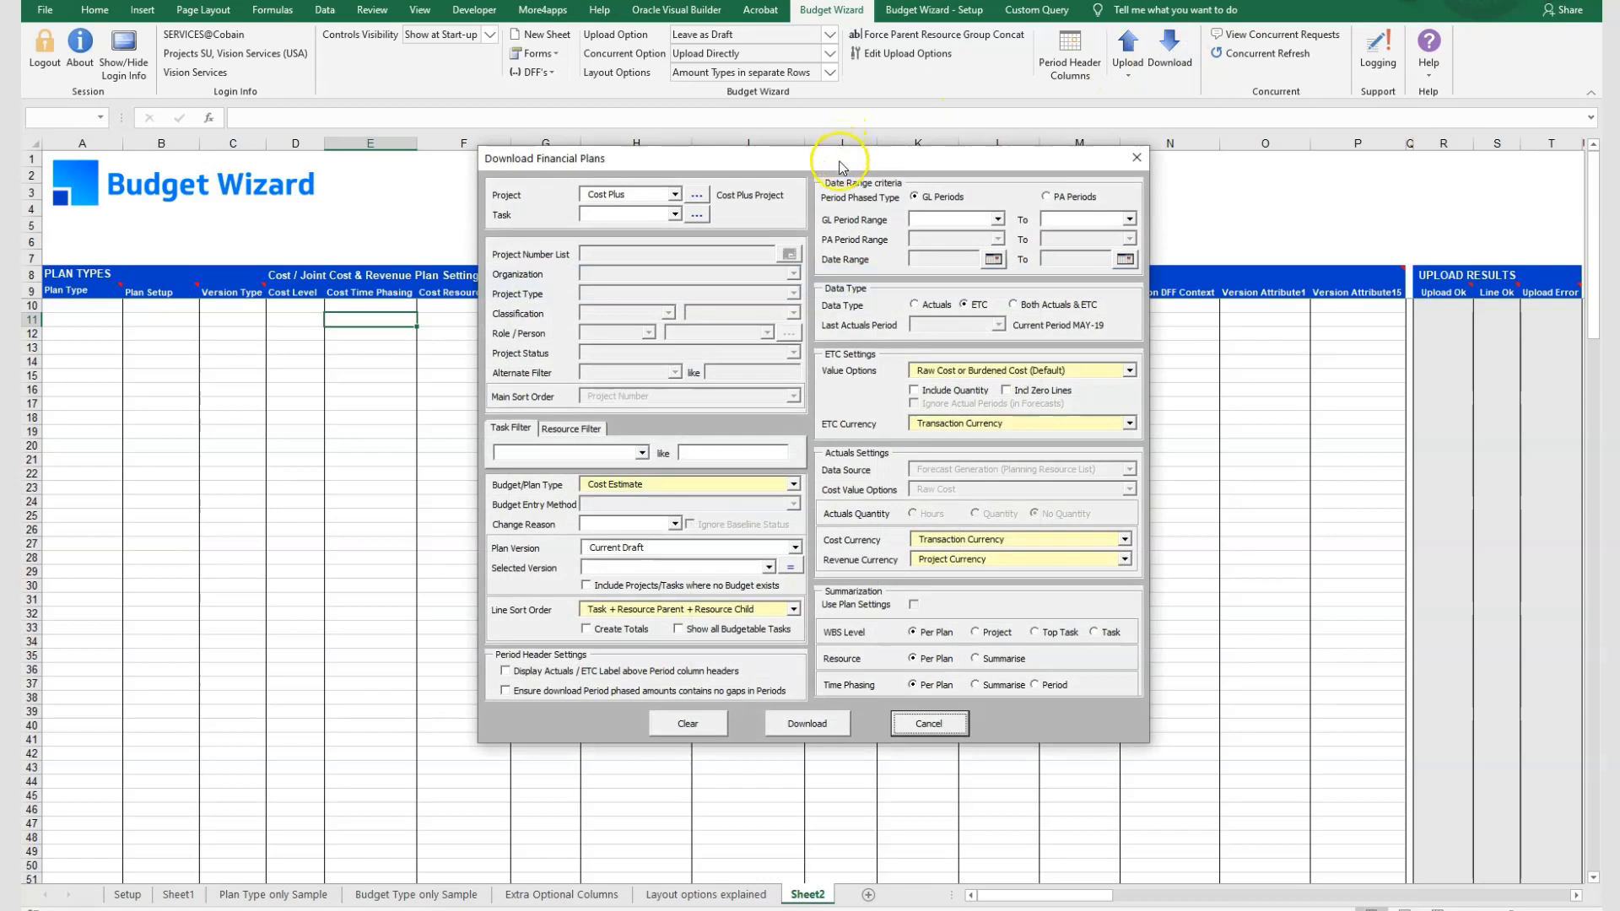
{"action": "left_click_drag", "start_coordinate": [838, 162], "coordinate": [787, 177]}
{"action": "left_click", "coordinate": [636, 739]}
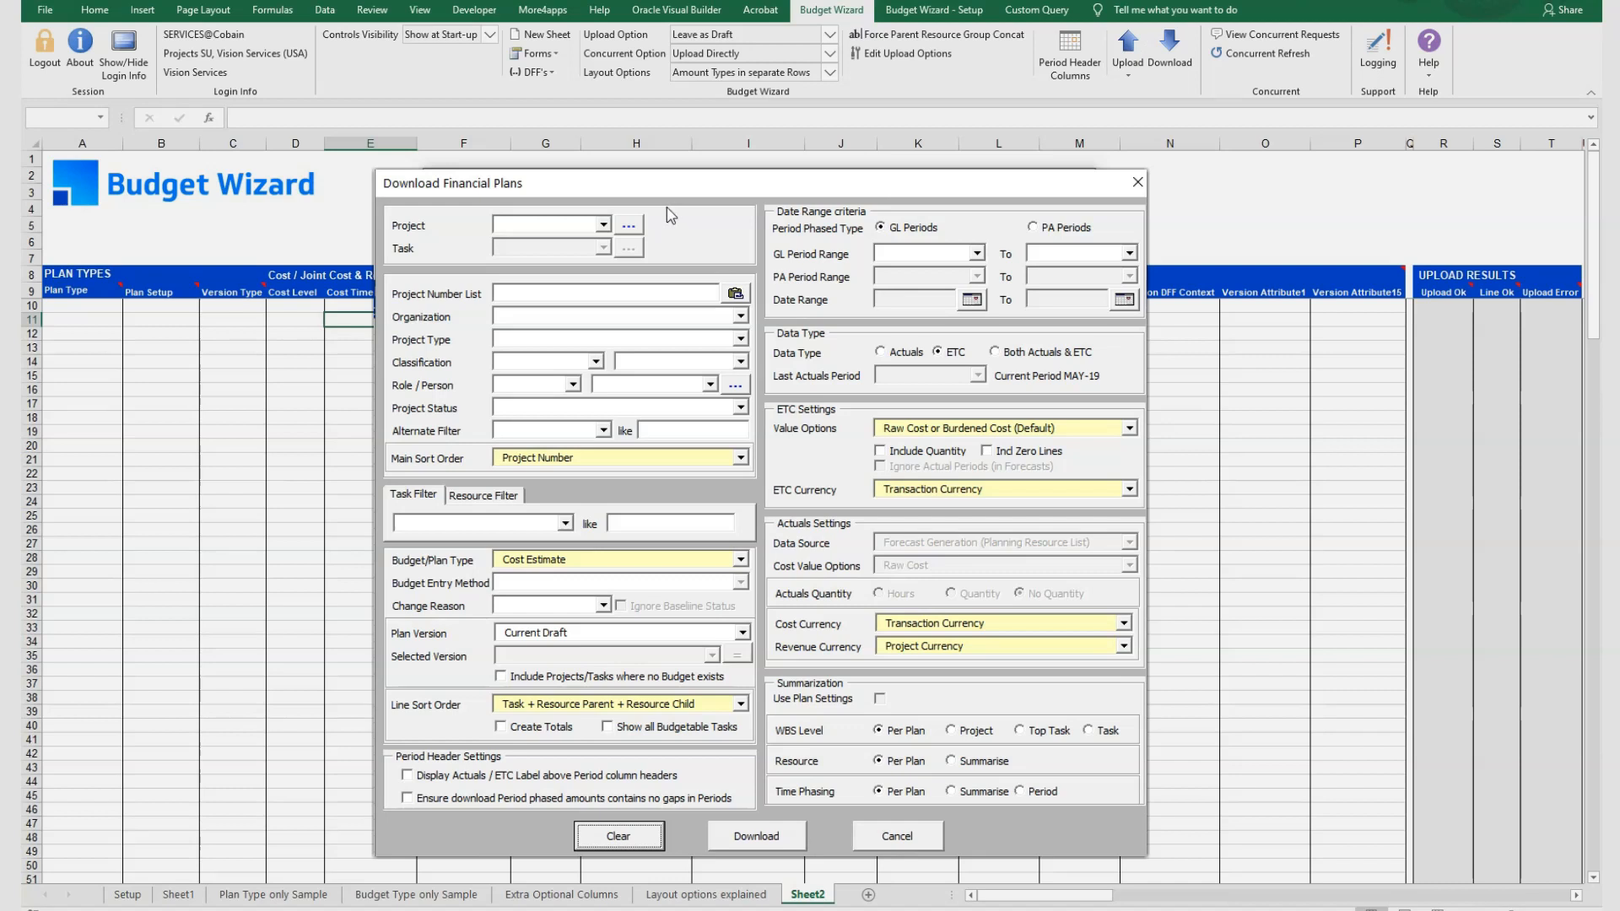
Step: Search for projects matching "Cost Plus", choose the Cost Plus project, and clear the download criteria again
{"action": "left_click", "coordinate": [579, 231]}
{"action": "type", "text": "Cost Plus"}
{"action": "key", "text": "Tab"}
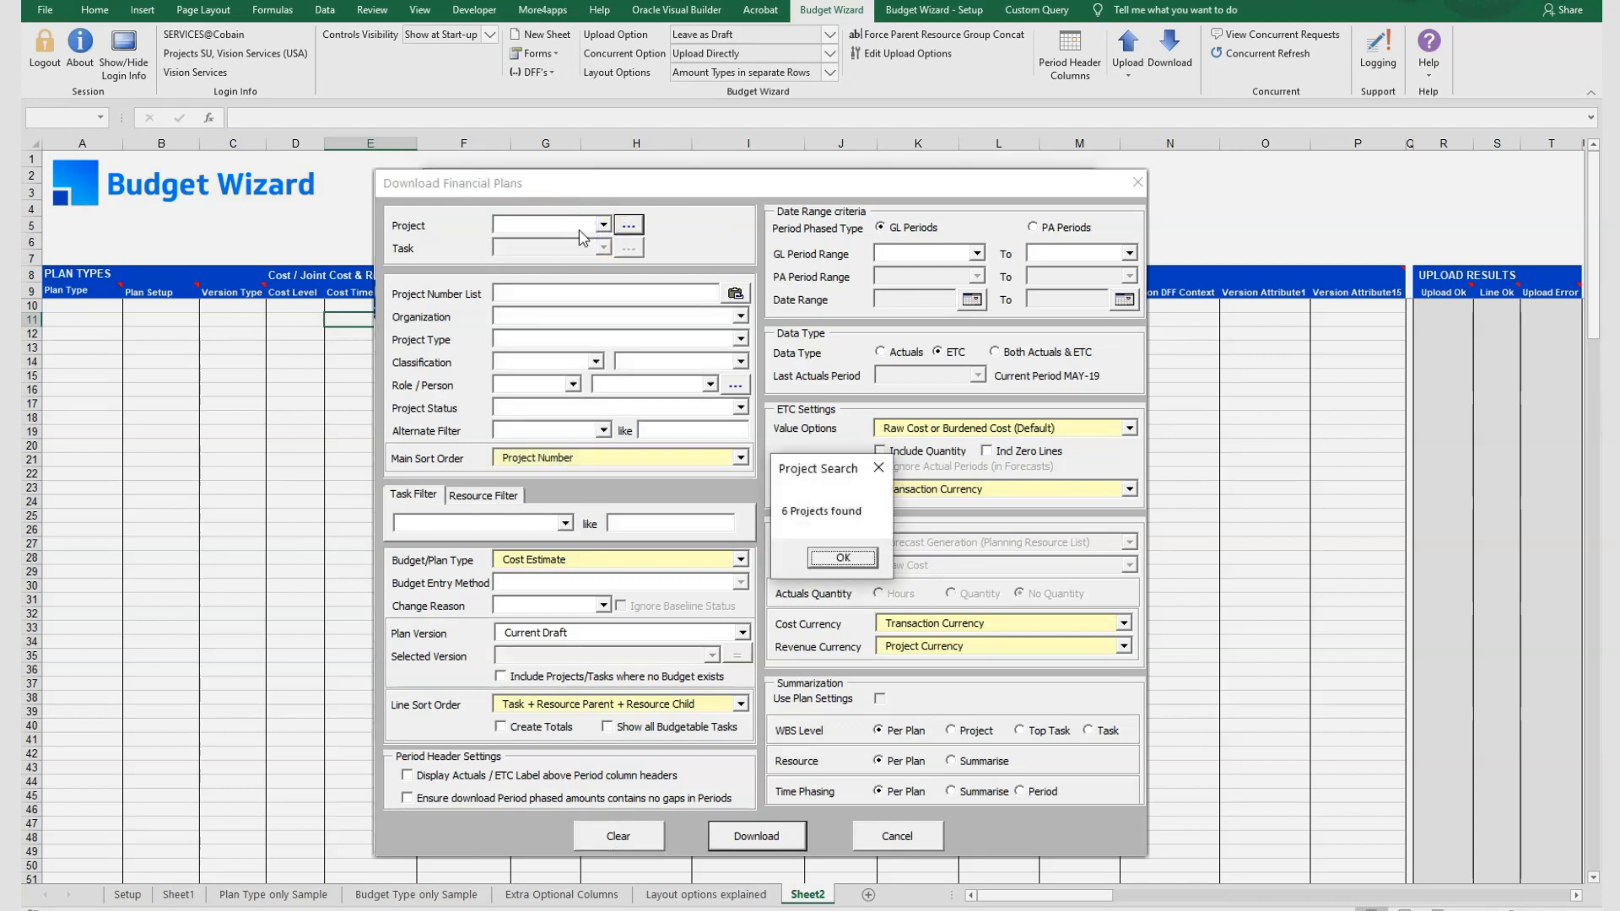
{"action": "key", "text": "Return"}
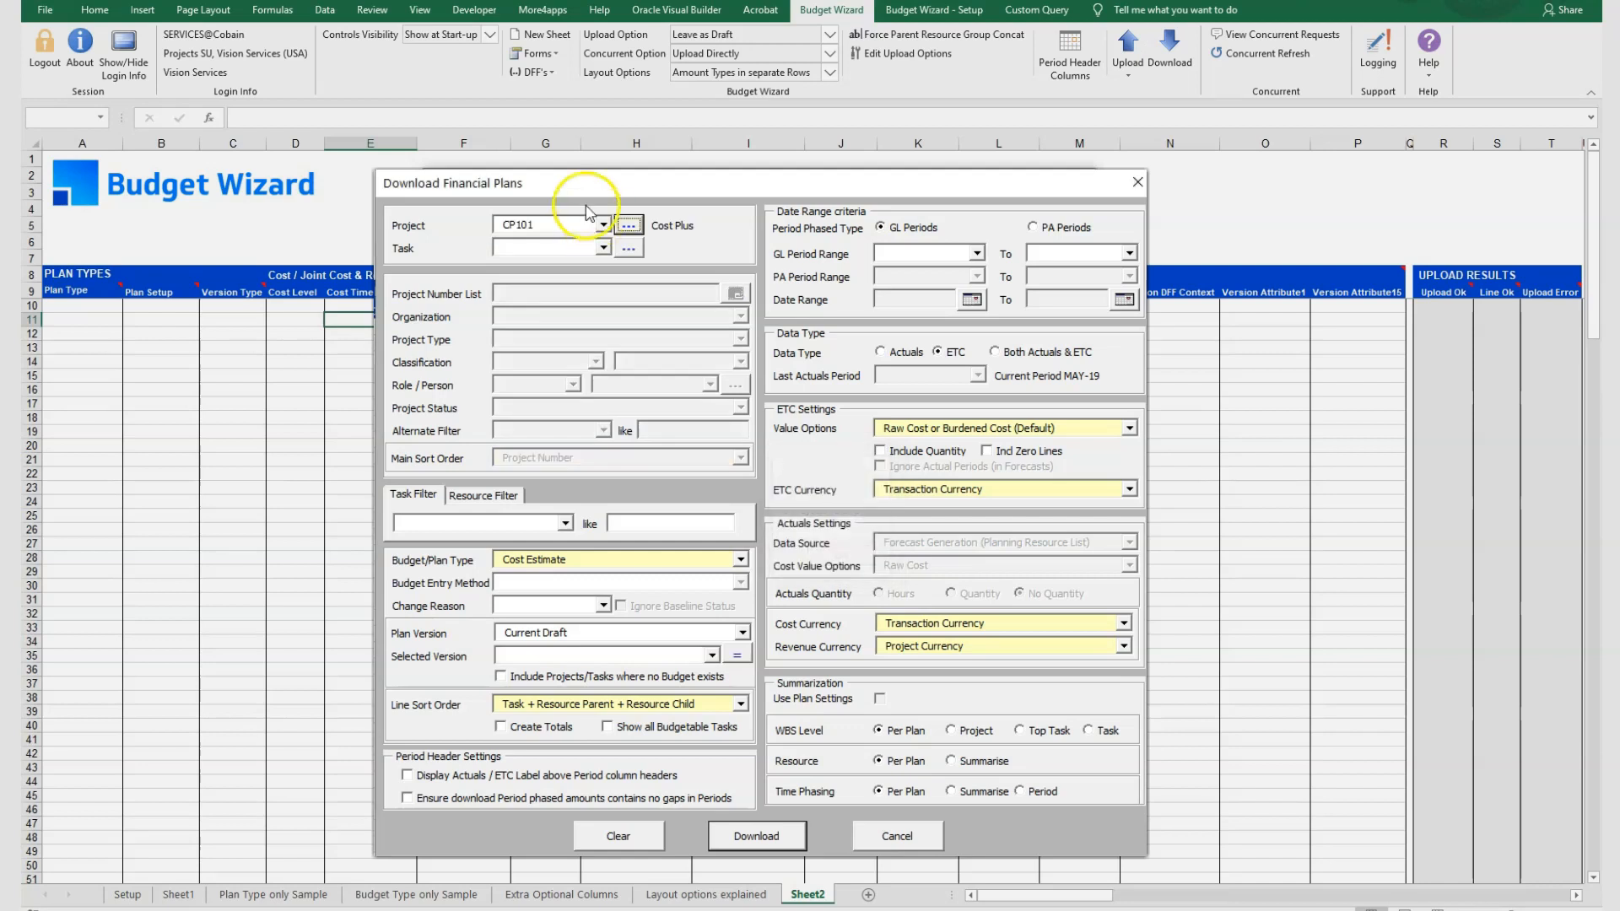
{"action": "left_click", "coordinate": [601, 224]}
{"action": "mouse_move", "coordinate": [527, 320]}
{"action": "left_mouse_down"}
{"action": "mouse_move", "coordinate": [567, 322]}
{"action": "mouse_move", "coordinate": [518, 318]}
{"action": "left_mouse_up"}
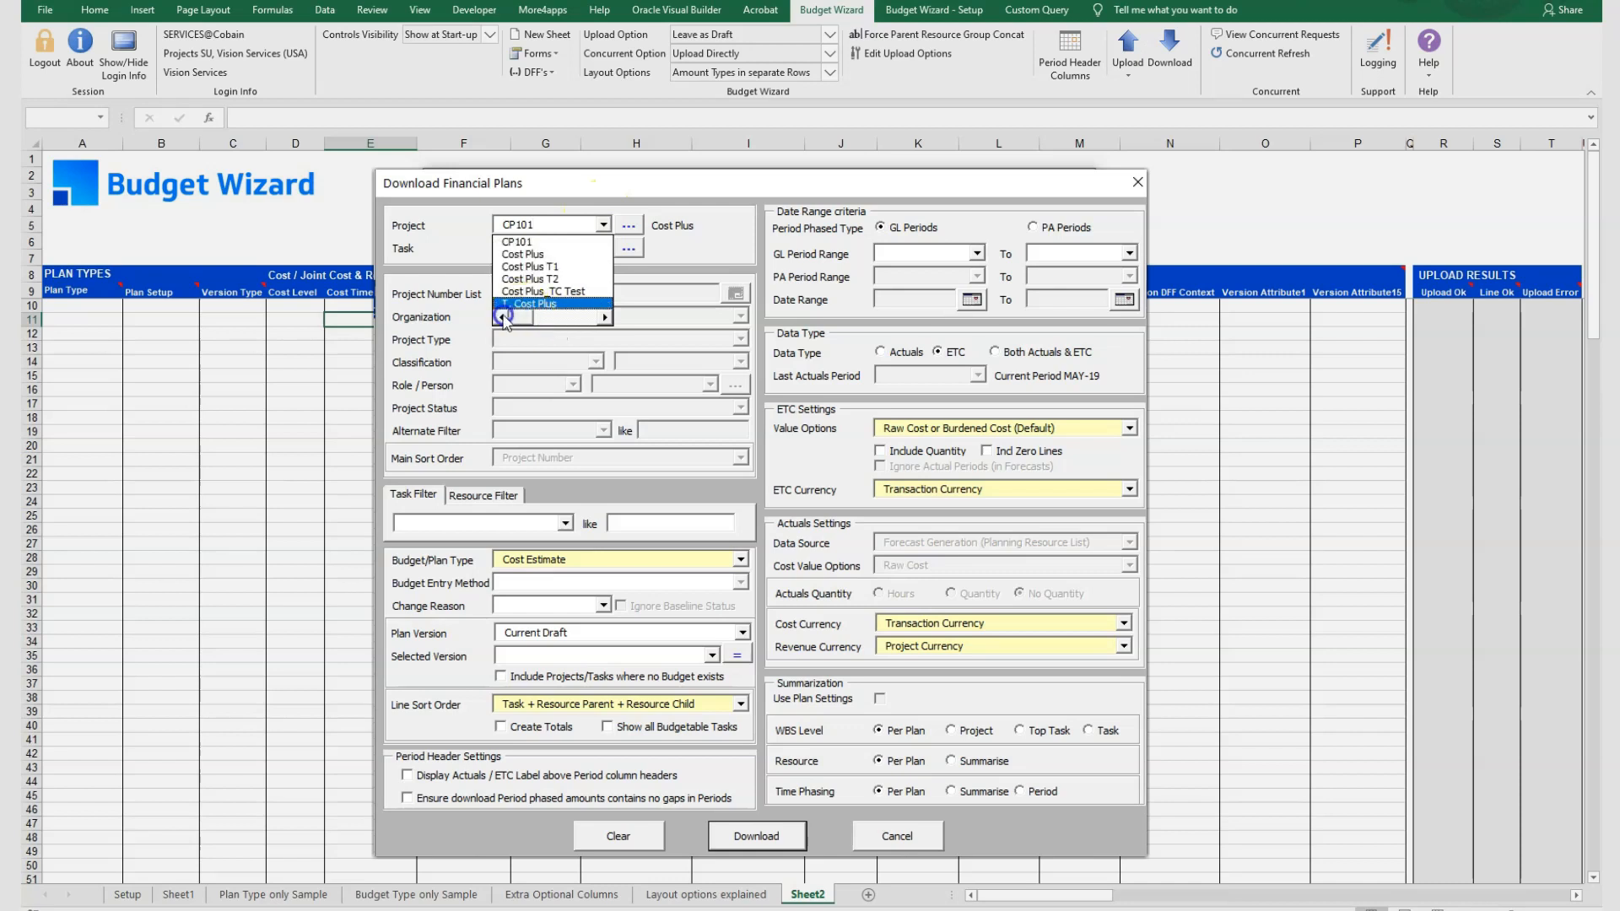
{"action": "left_click", "coordinate": [523, 254]}
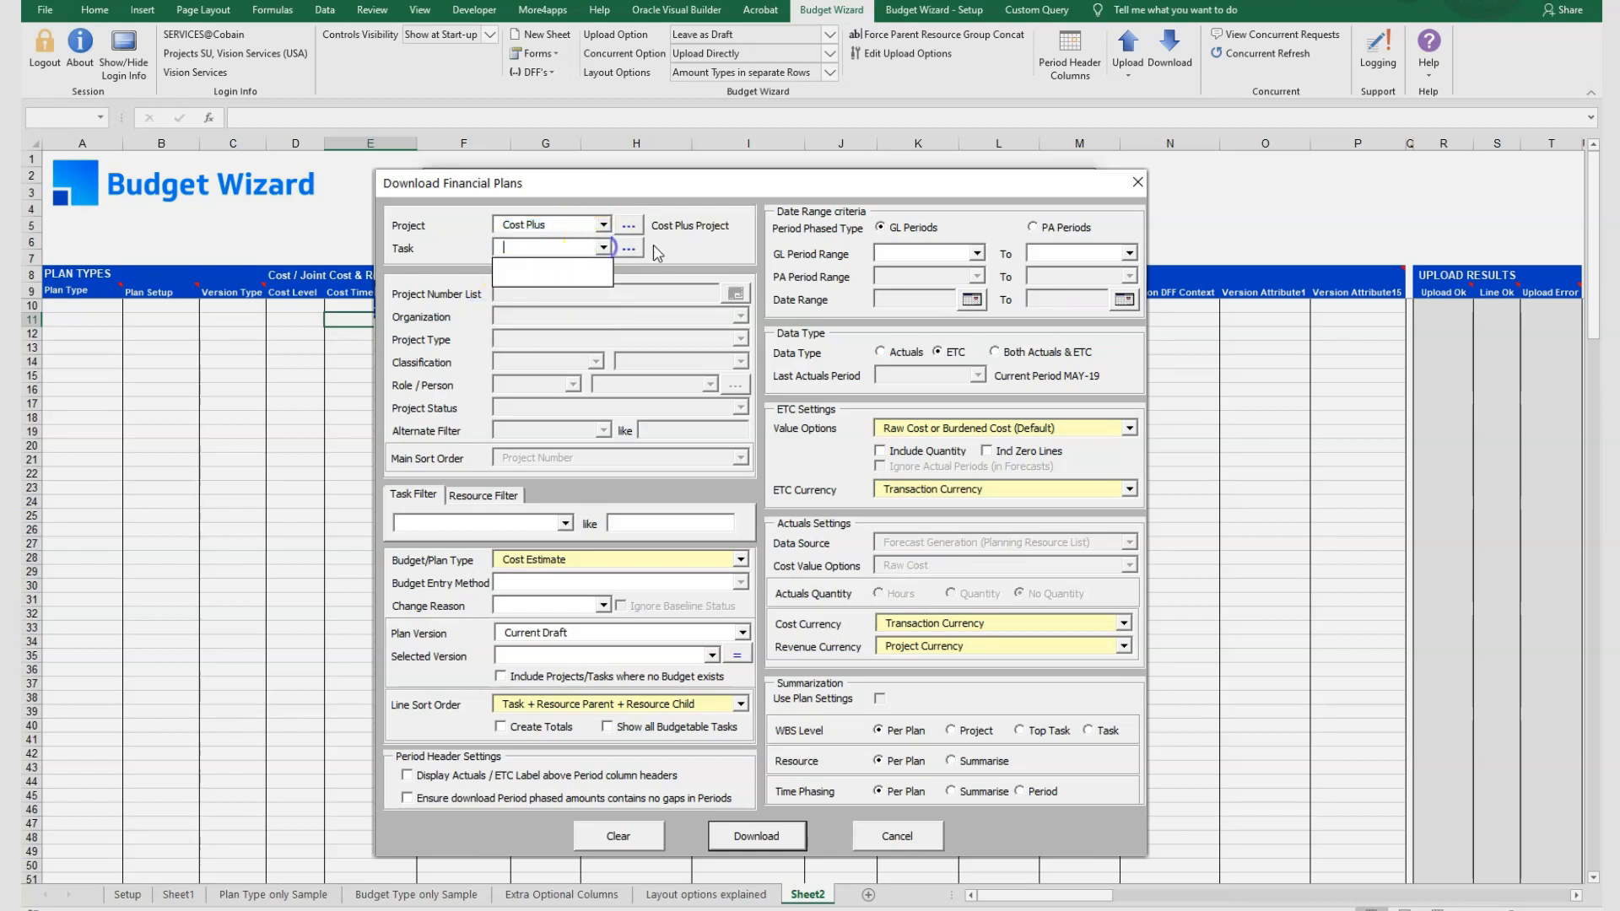
{"action": "left_click", "coordinate": [553, 227]}
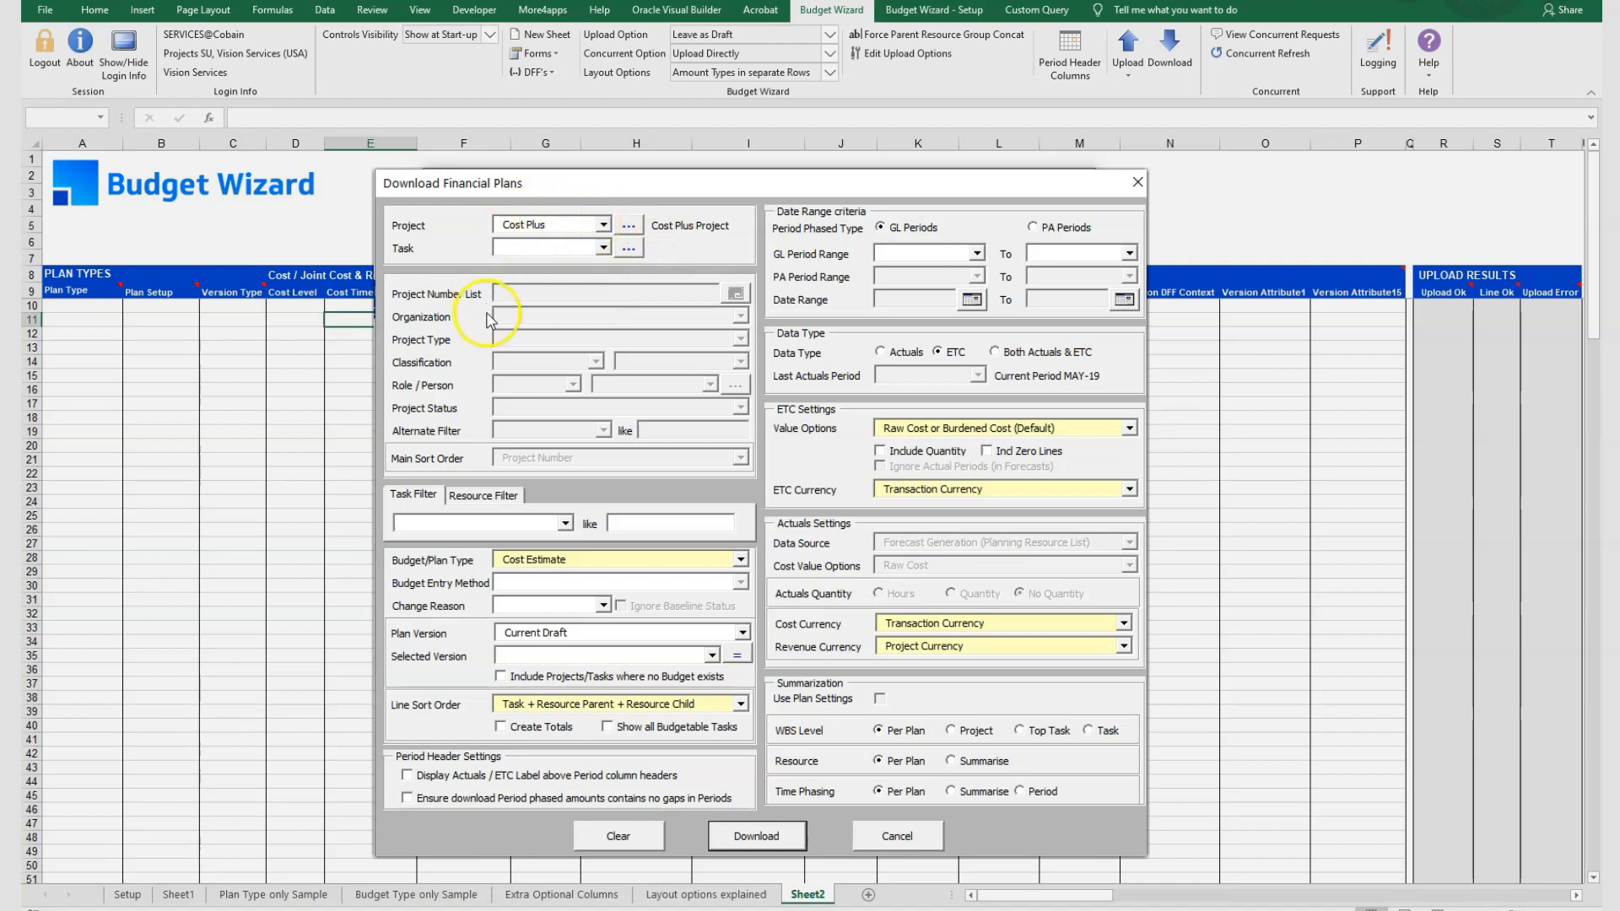
{"action": "left_click", "coordinate": [626, 834]}
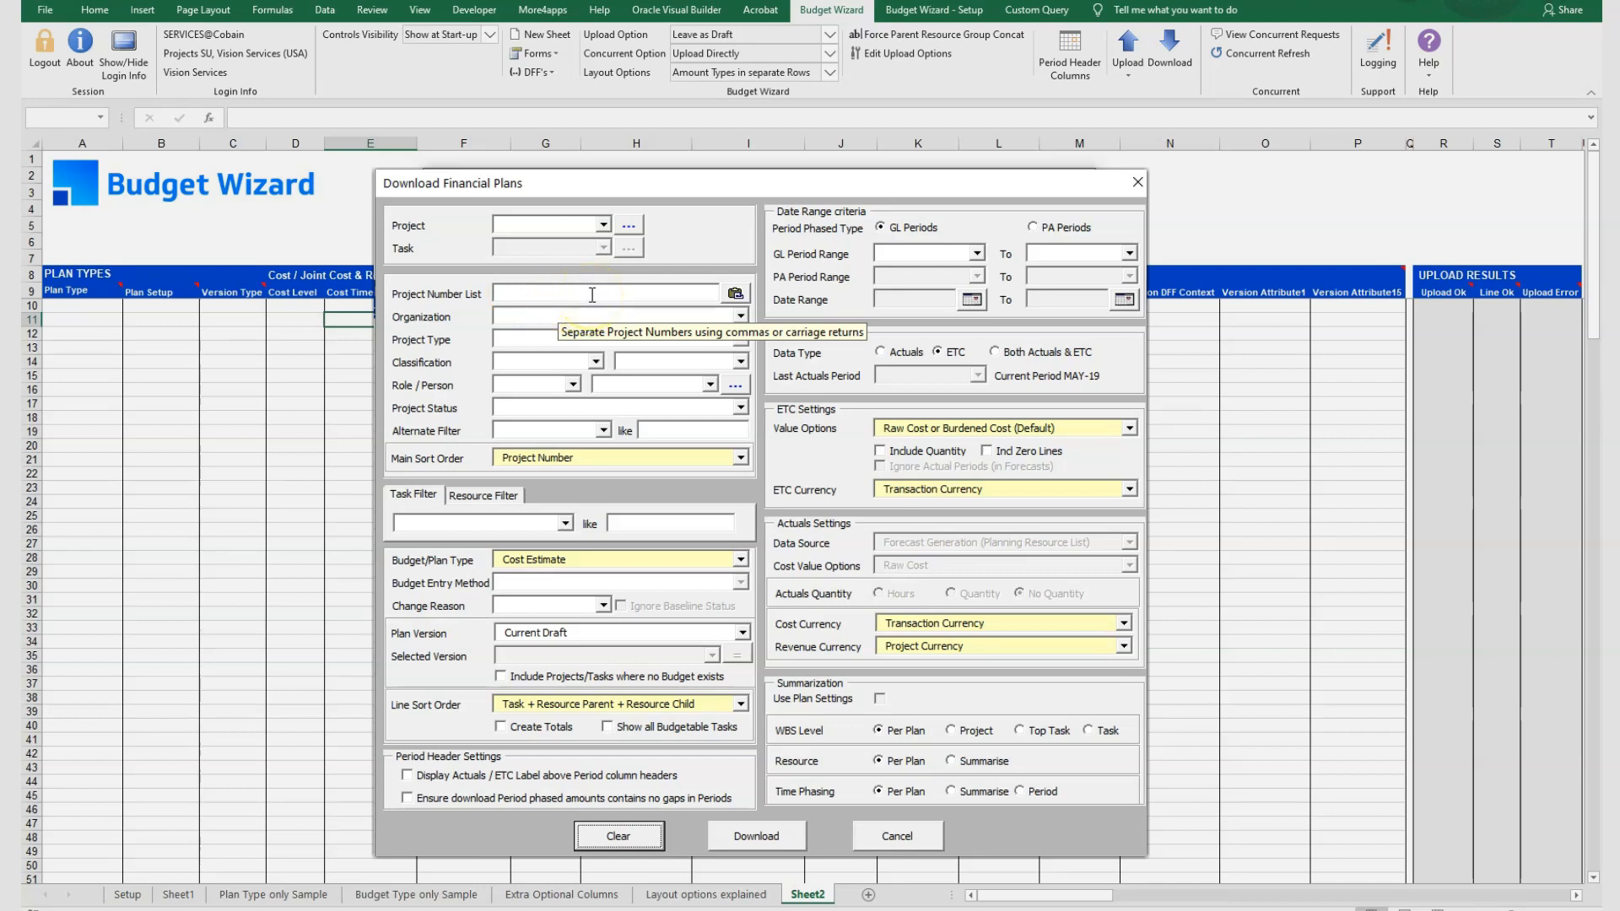
Step: Examine the filter choices offered for Organization, Project Type, Classification and Role / Person
{"action": "left_click", "coordinate": [740, 315]}
{"action": "left_click", "coordinate": [758, 312]}
{"action": "left_click", "coordinate": [741, 339]}
{"action": "left_click", "coordinate": [770, 330]}
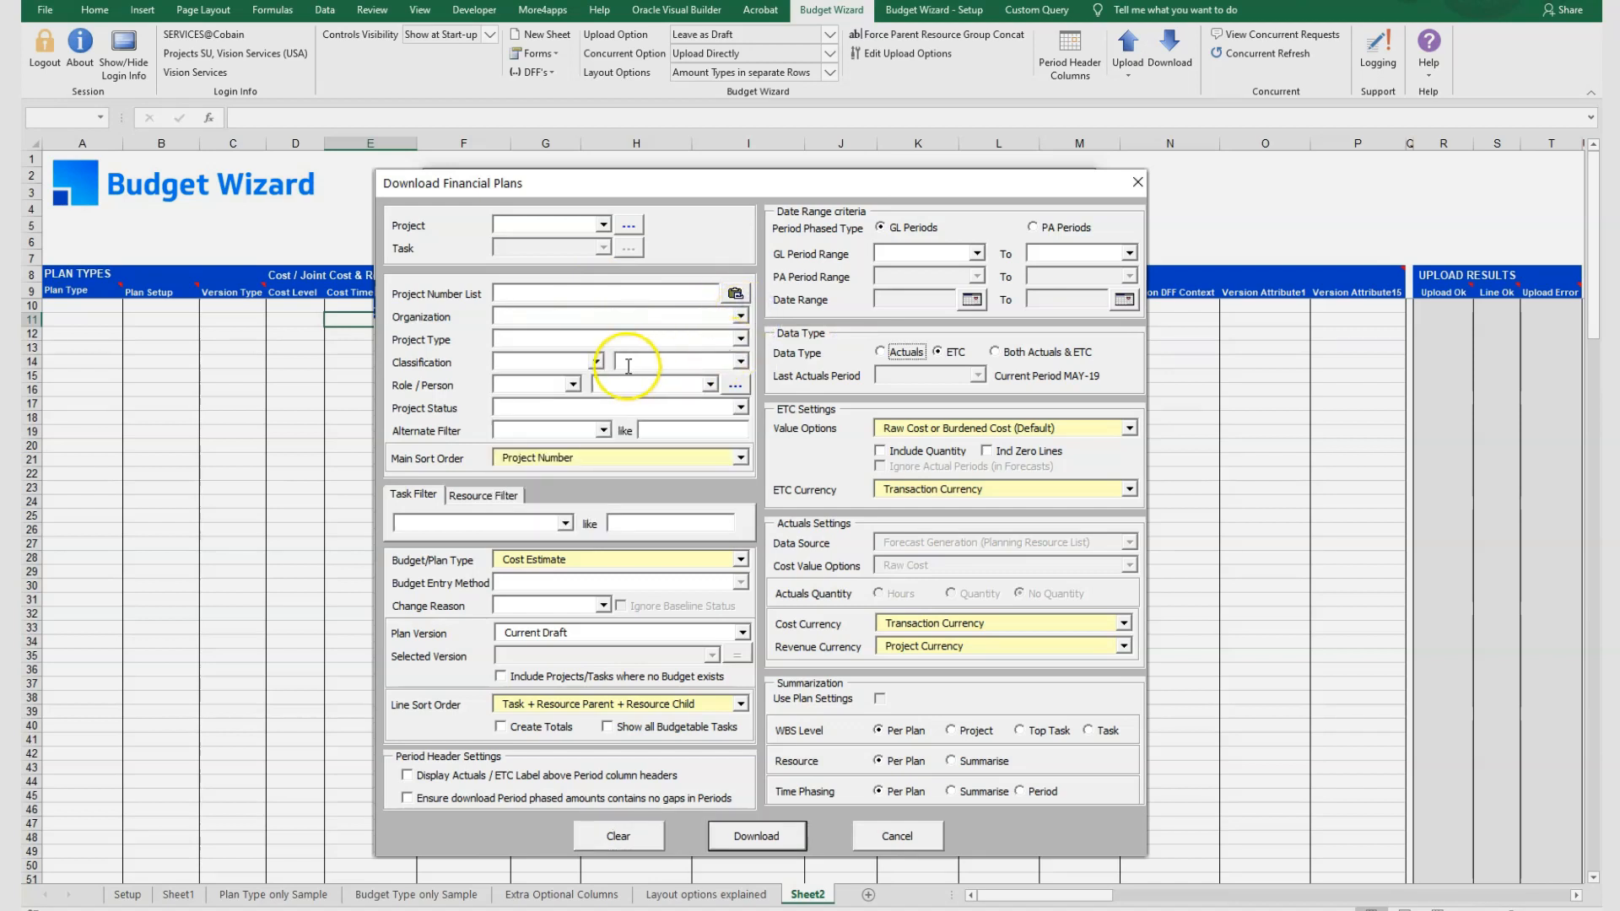
{"action": "left_click", "coordinate": [741, 363]}
{"action": "left_click", "coordinate": [772, 347]}
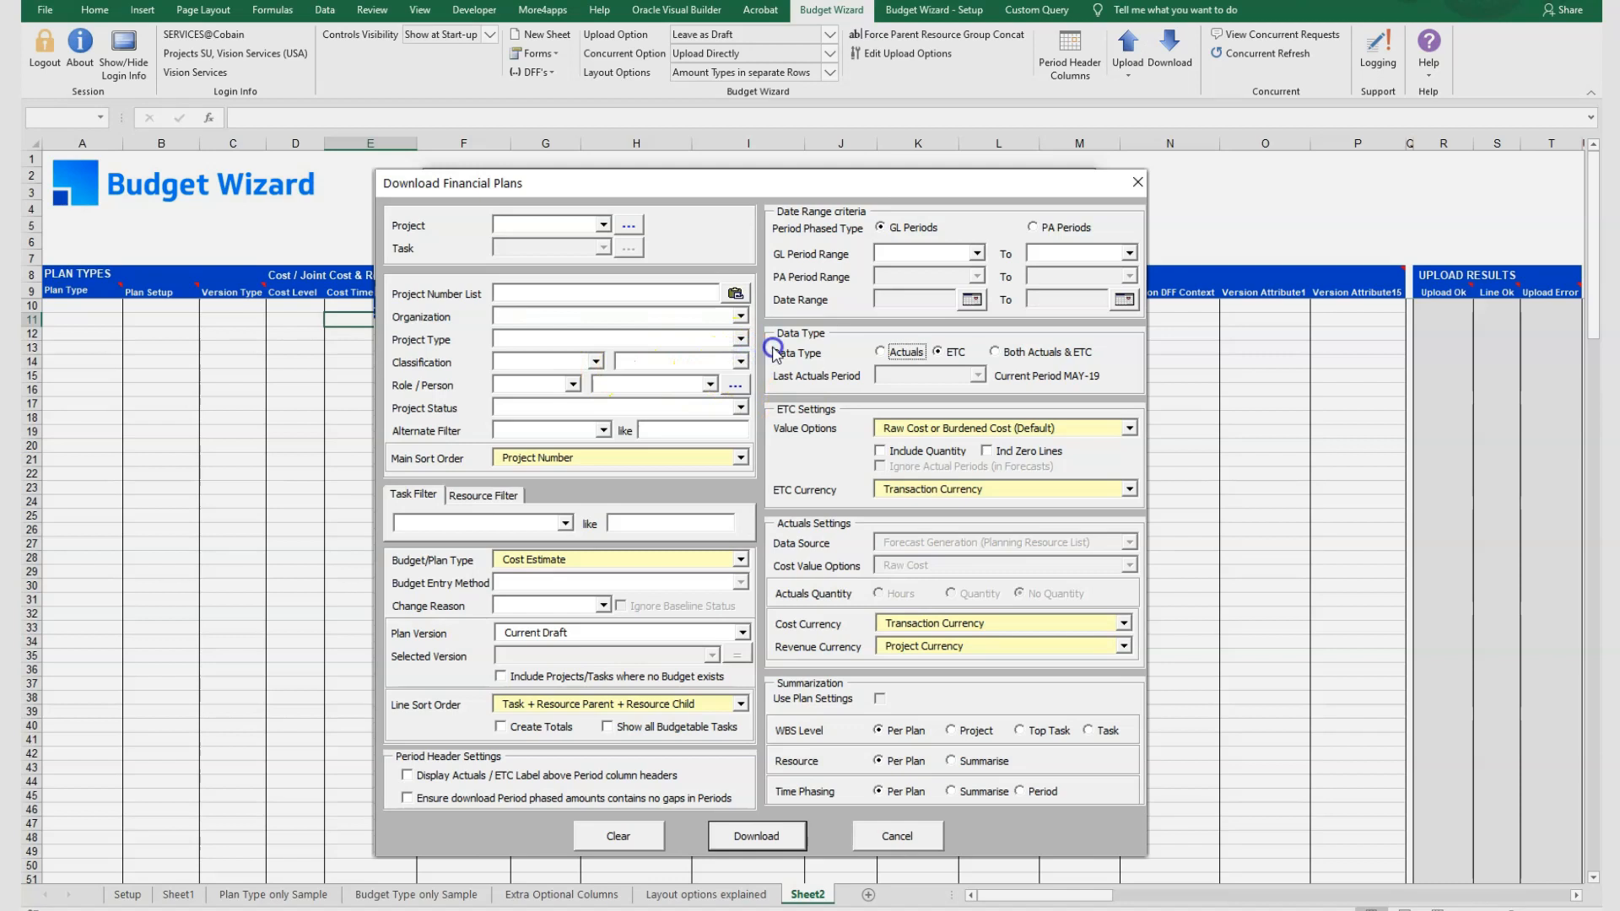
{"action": "left_click", "coordinate": [576, 387]}
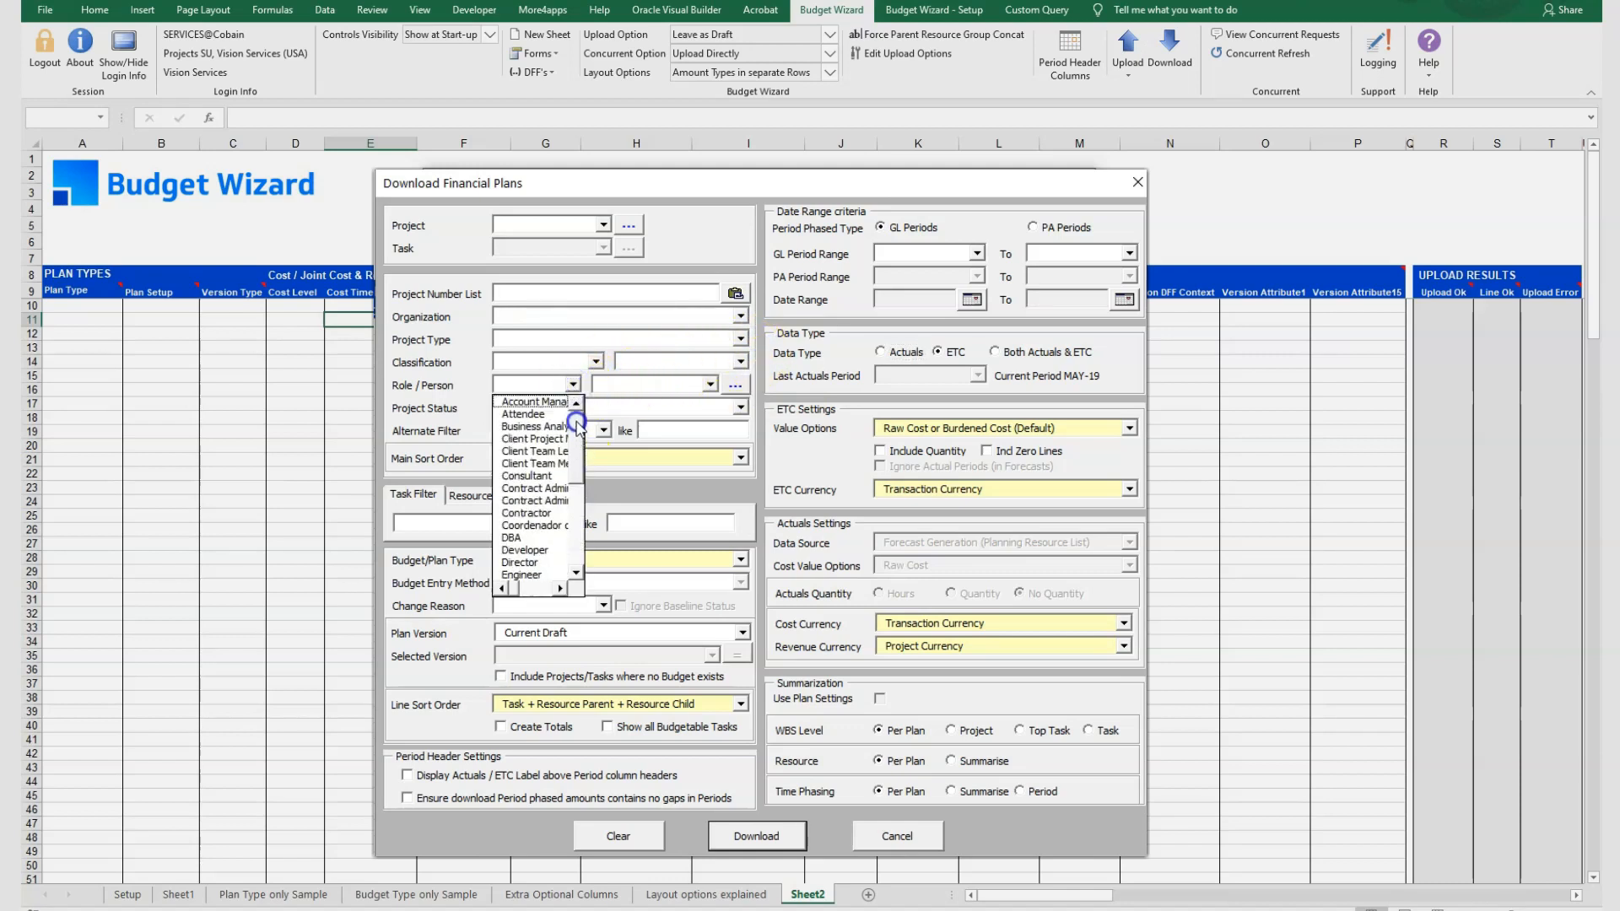
{"action": "left_click", "coordinate": [709, 385]}
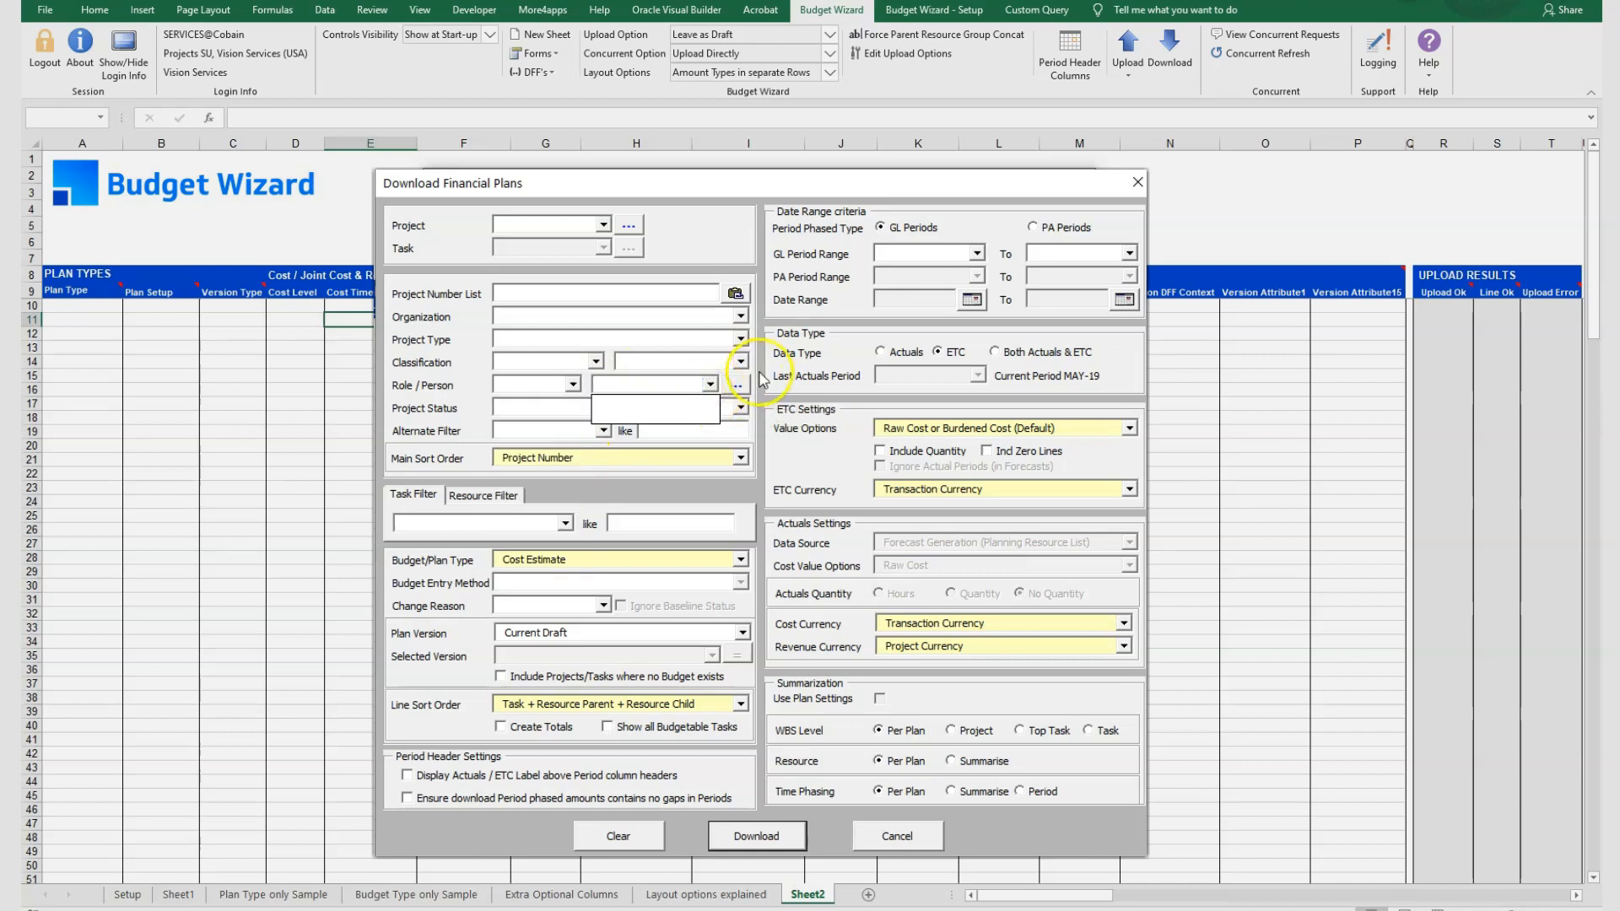
Step: Examine the choices for Project Status and the fields offered by the Alternate Filter
{"action": "left_click", "coordinate": [741, 408]}
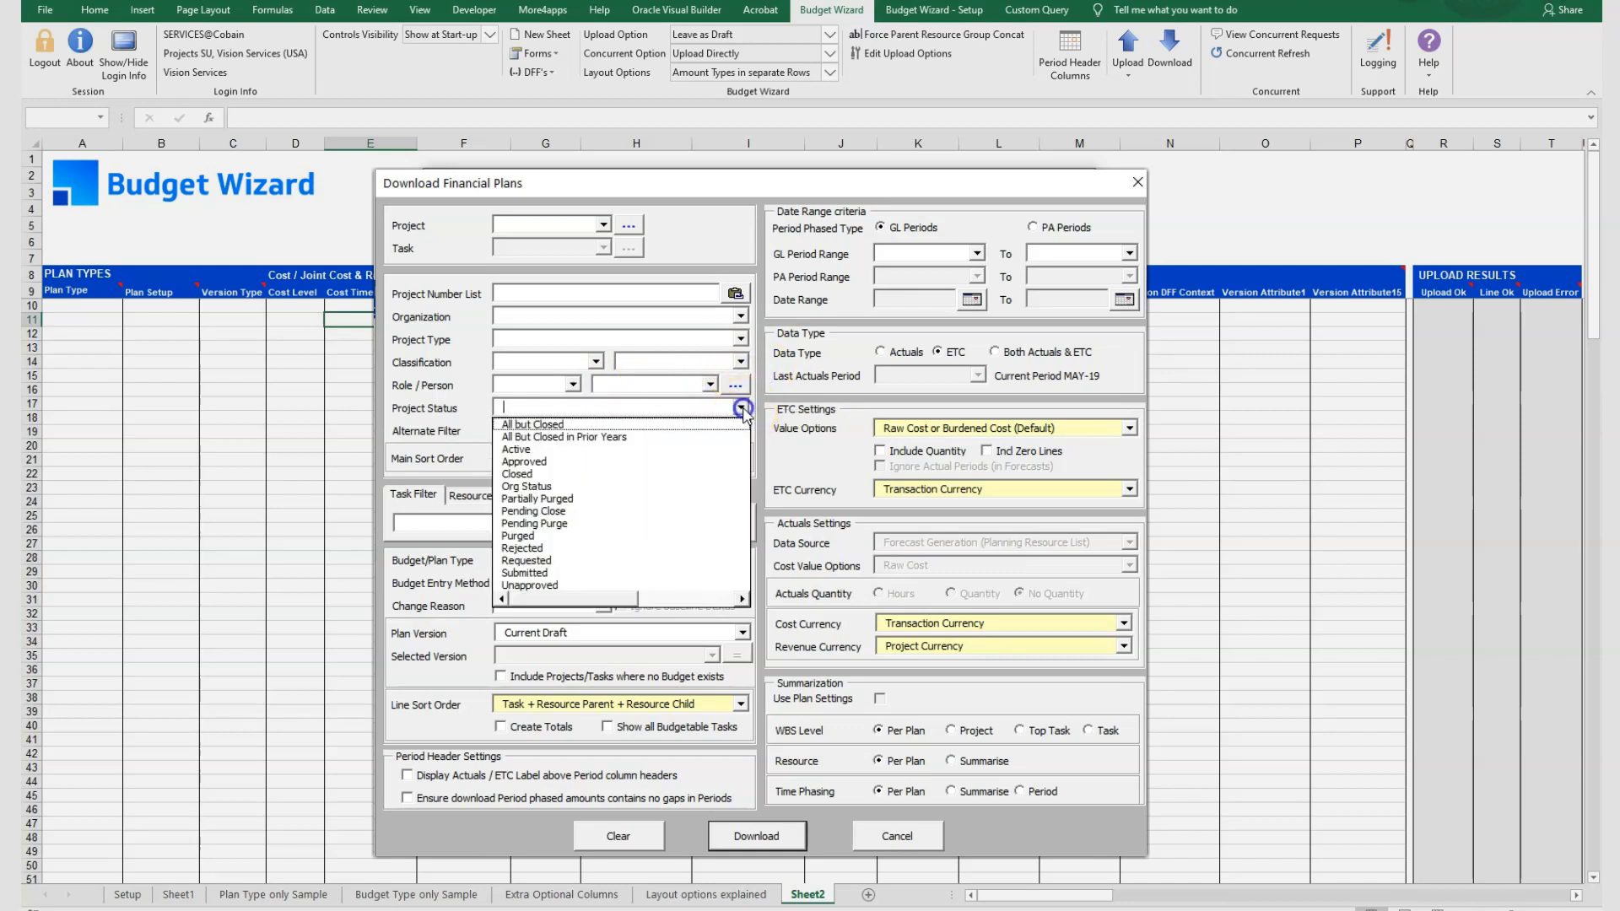
{"action": "left_click", "coordinate": [544, 429]}
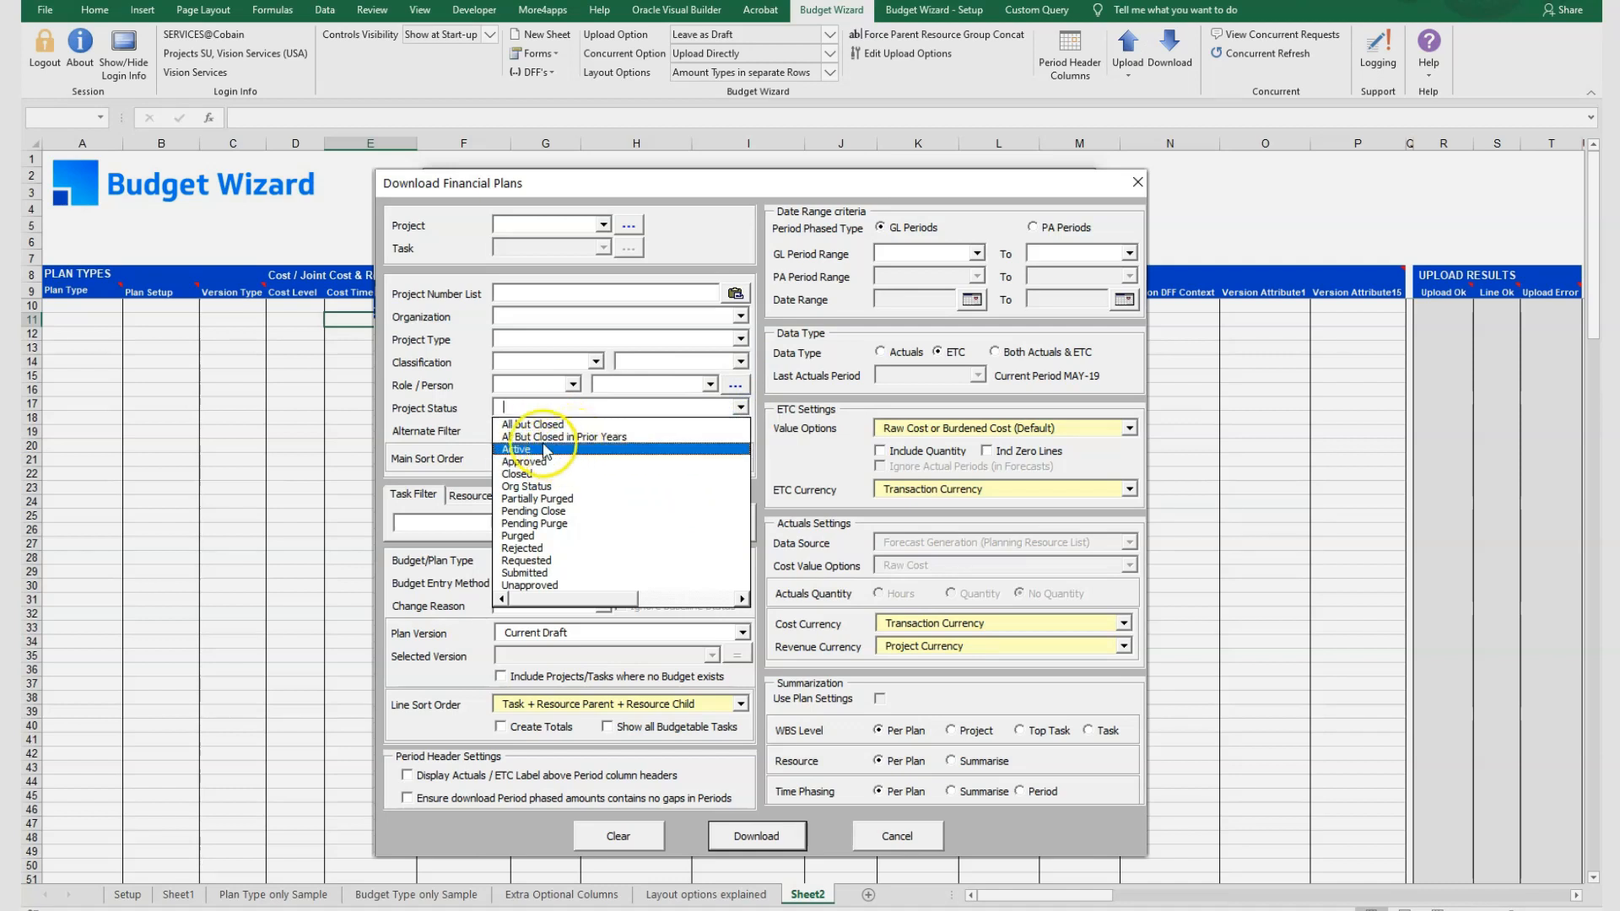
{"action": "left_click", "coordinate": [705, 488]}
{"action": "left_click", "coordinate": [740, 408]}
{"action": "left_click", "coordinate": [604, 431]}
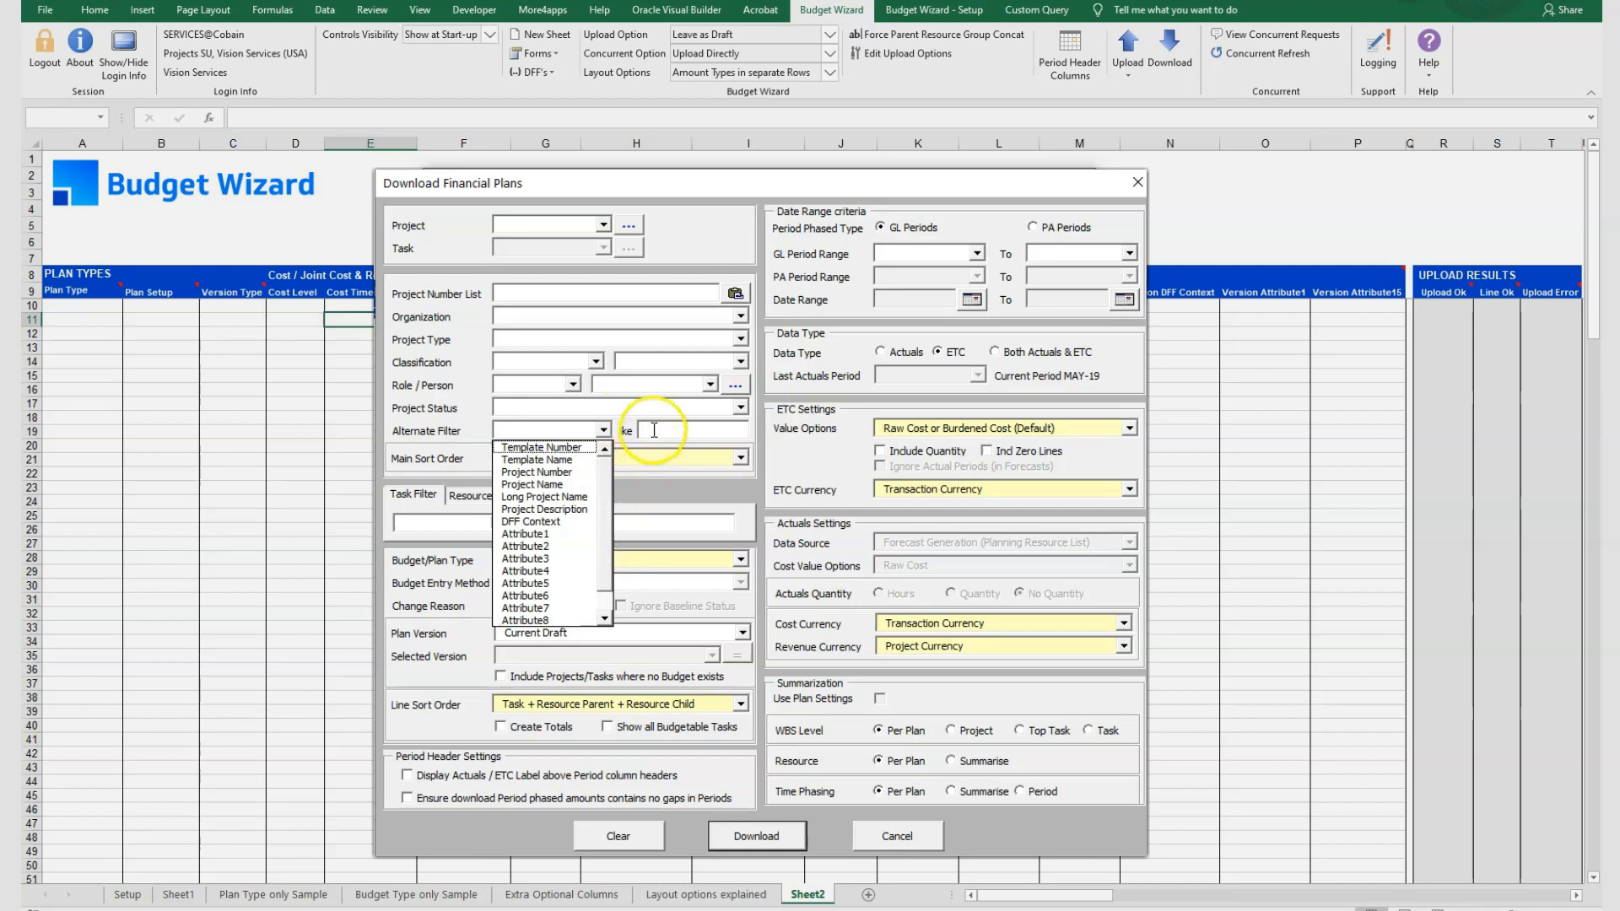
{"action": "scroll", "coordinate": [607, 527], "scroll_direction": "down", "scroll_amount": 1}
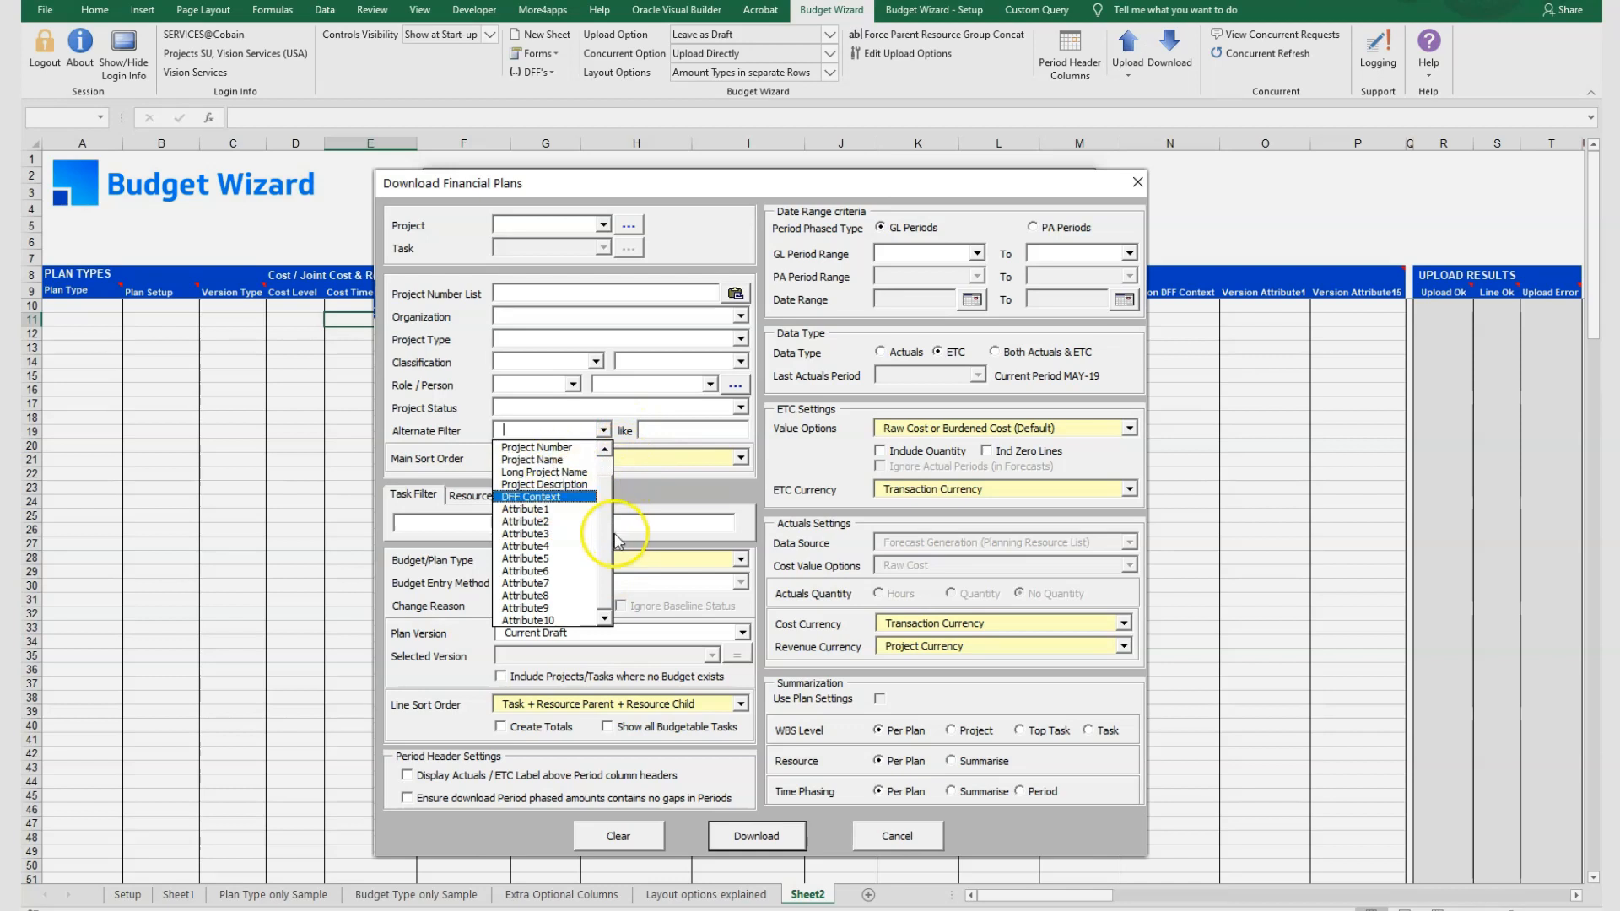
{"action": "scroll", "coordinate": [614, 514], "scroll_direction": "up", "scroll_amount": 1}
{"action": "left_click", "coordinate": [764, 441]}
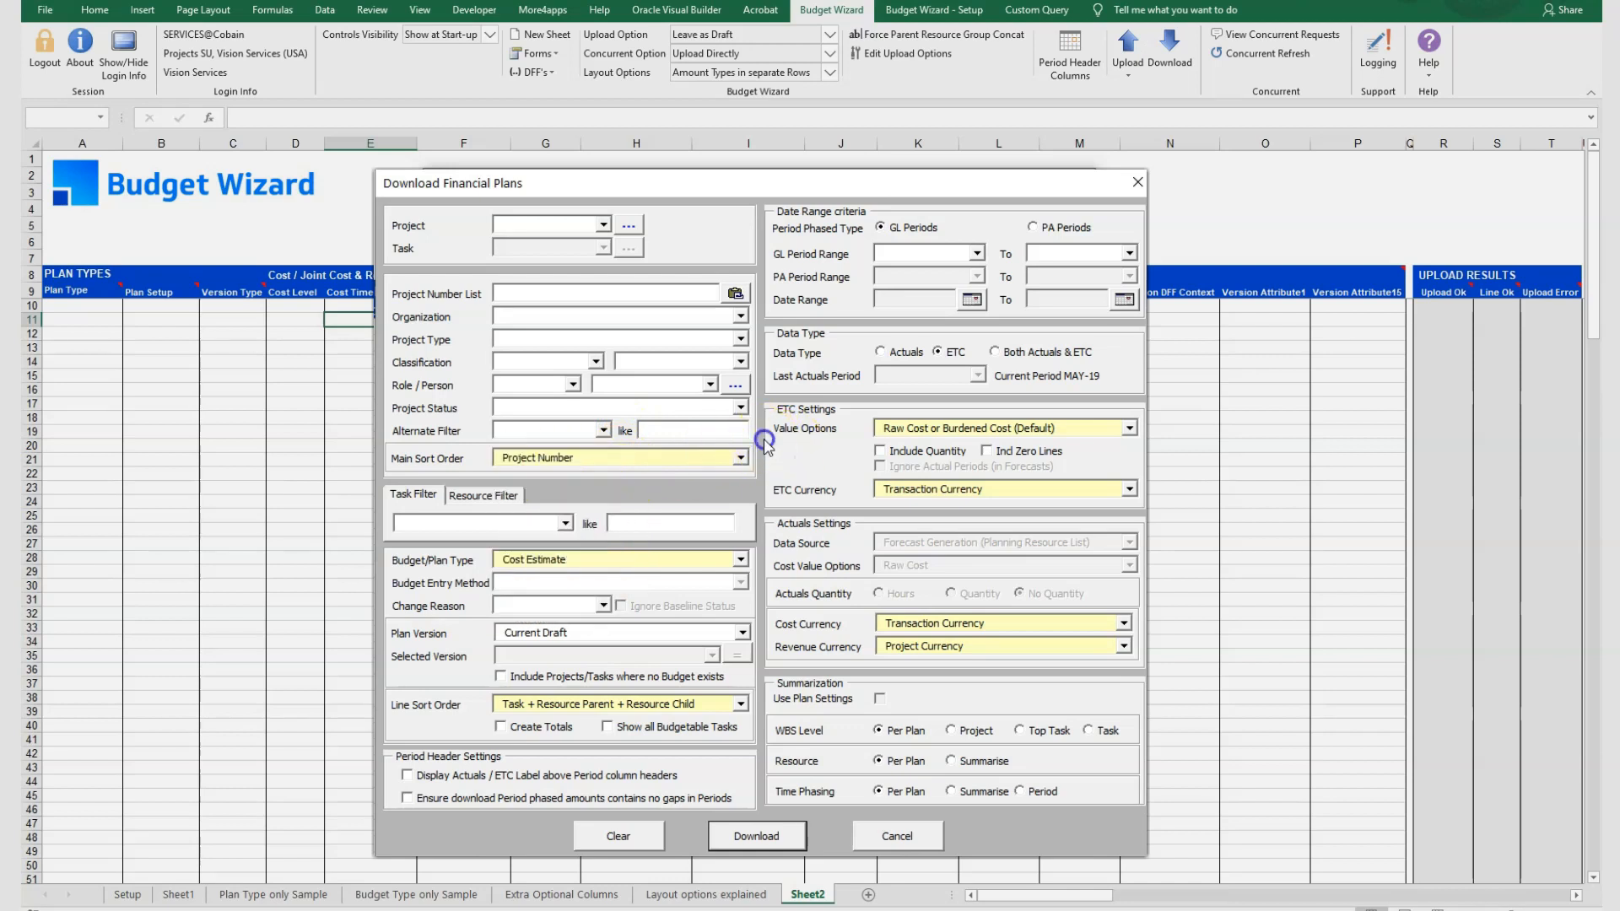
Step: Examine the fields available for the Task Filter and the Resource Filter
{"action": "left_click", "coordinate": [566, 524]}
{"action": "mouse_move", "coordinate": [566, 573]}
{"action": "left_mouse_down"}
{"action": "mouse_move", "coordinate": [563, 631]}
{"action": "mouse_move", "coordinate": [573, 565]}
{"action": "left_mouse_up"}
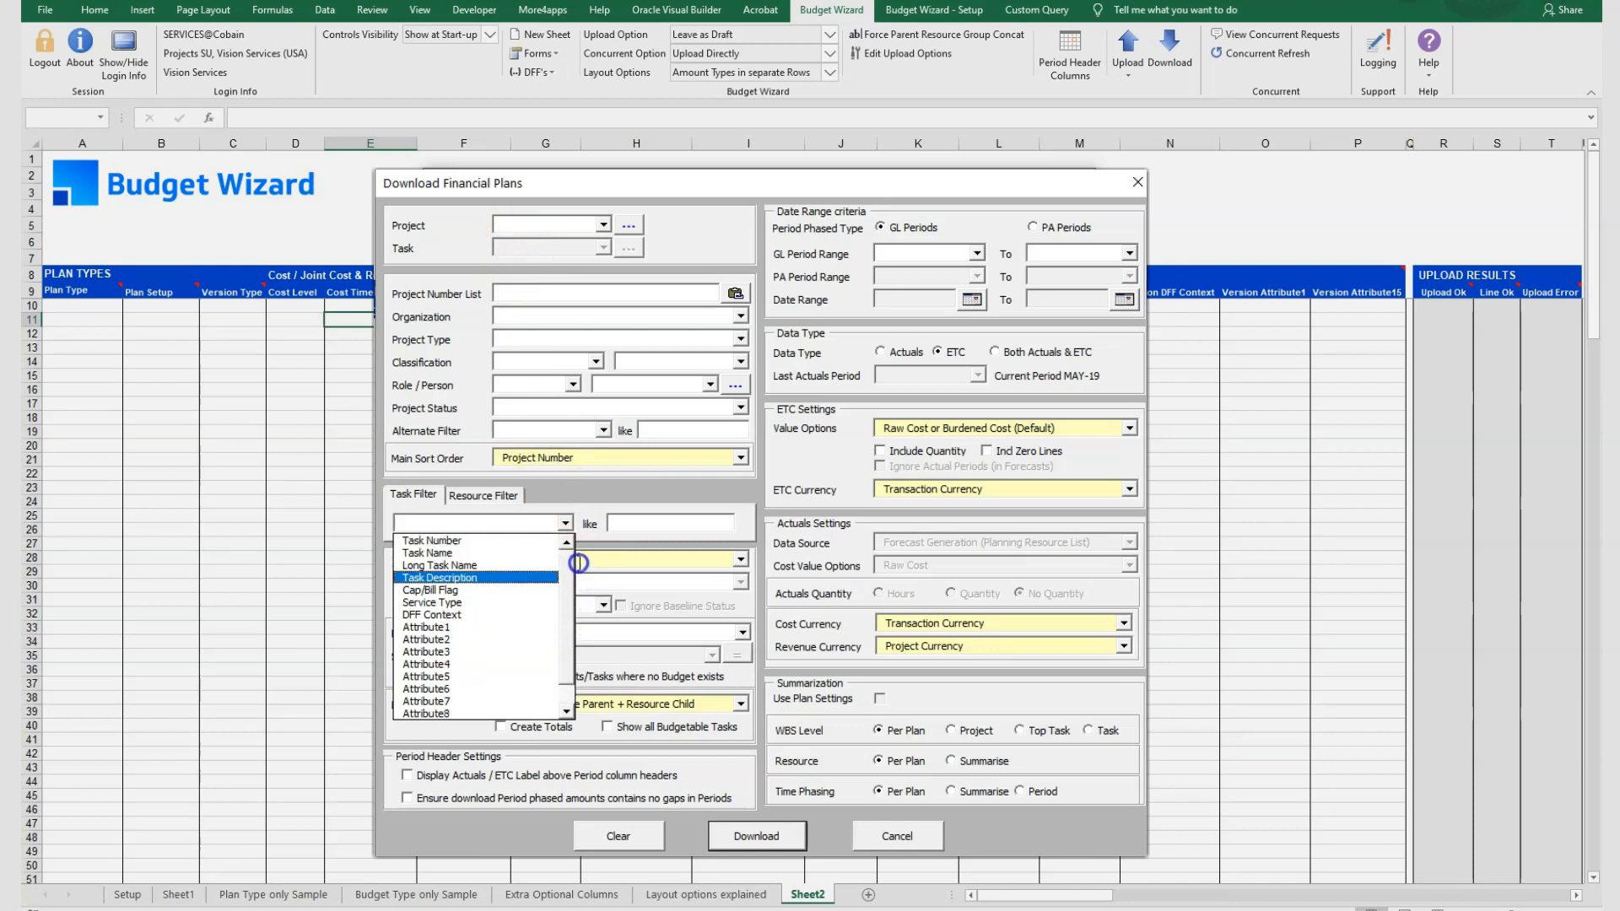
{"action": "left_click", "coordinate": [476, 495]}
{"action": "left_click", "coordinate": [565, 523]}
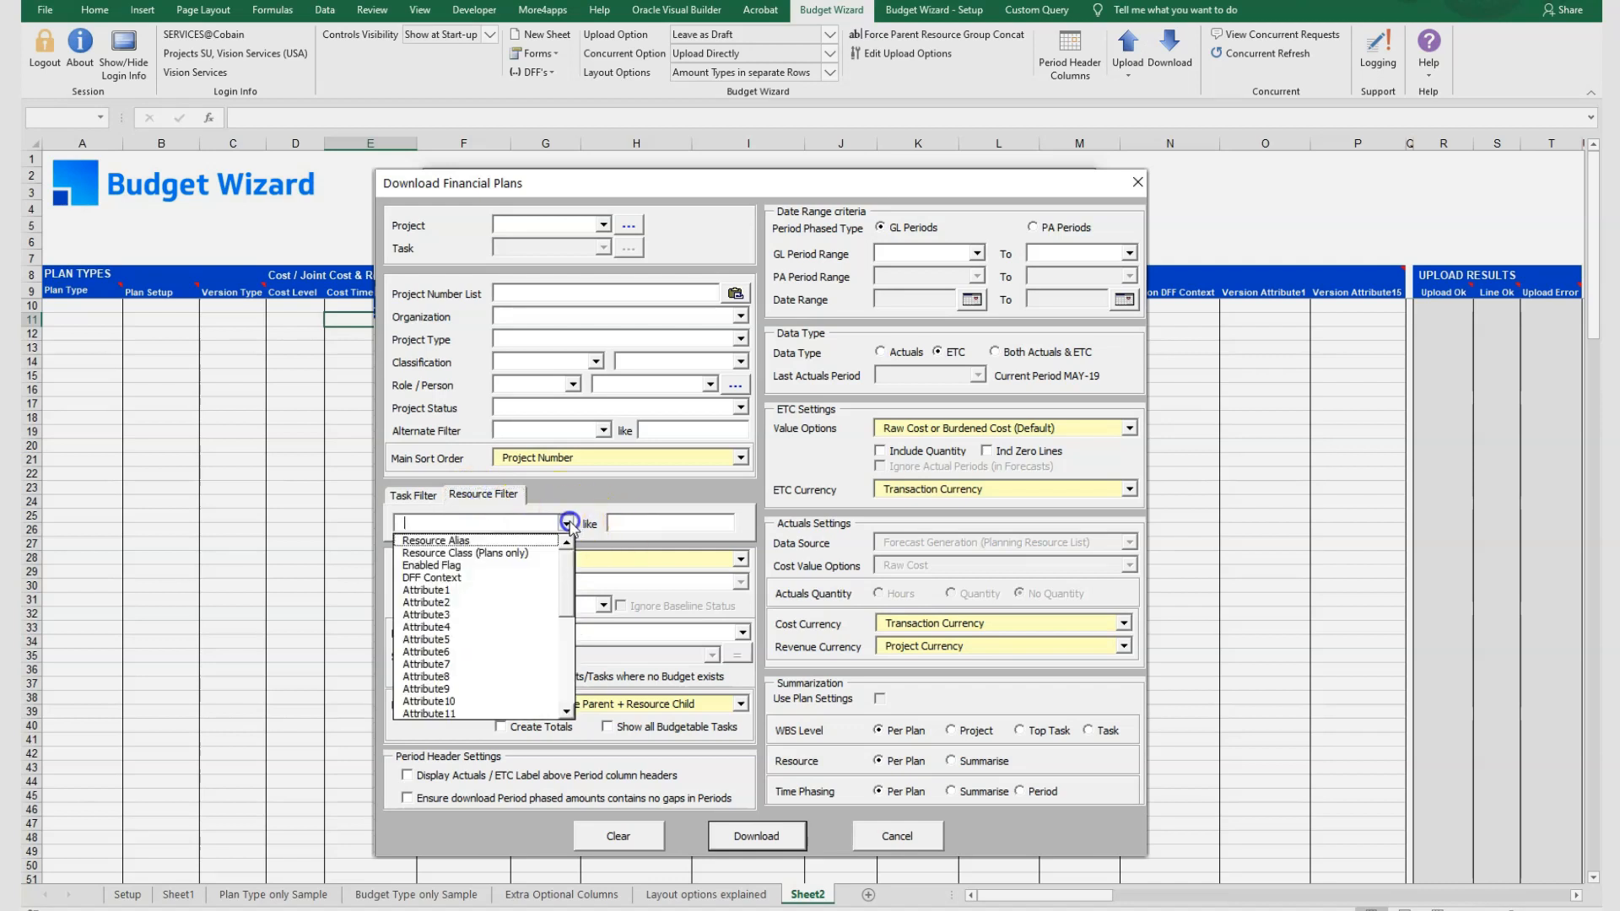
{"action": "mouse_move", "coordinate": [566, 561]}
{"action": "left_mouse_down"}
{"action": "mouse_move", "coordinate": [560, 678]}
{"action": "mouse_move", "coordinate": [579, 561]}
{"action": "left_mouse_up"}
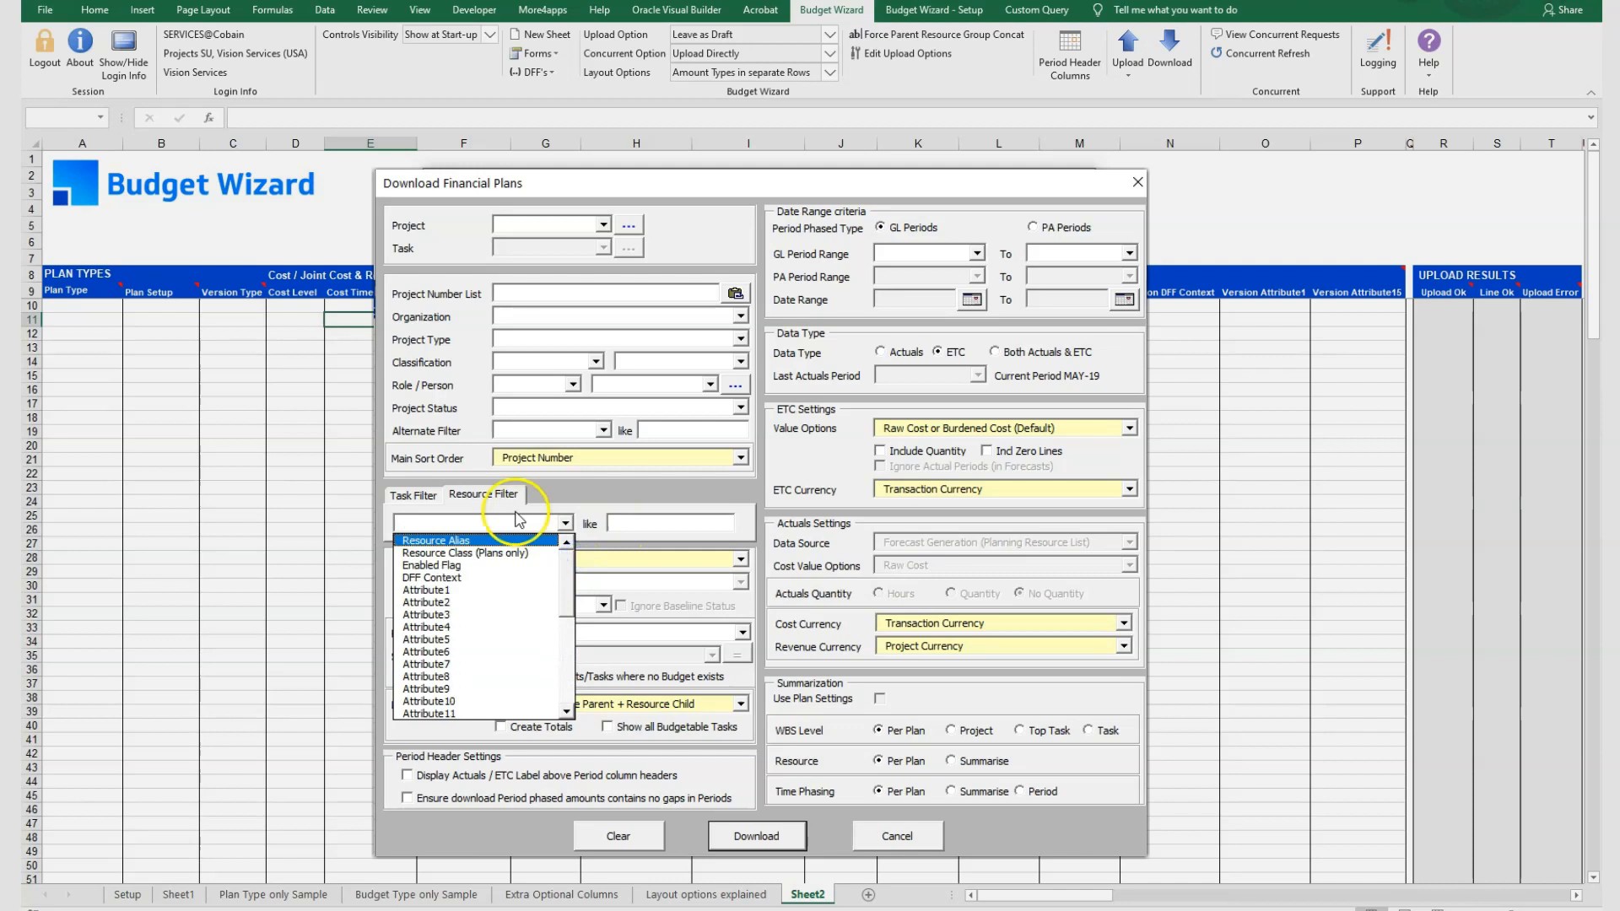
{"action": "left_click", "coordinate": [440, 496]}
{"action": "left_click", "coordinate": [450, 553]}
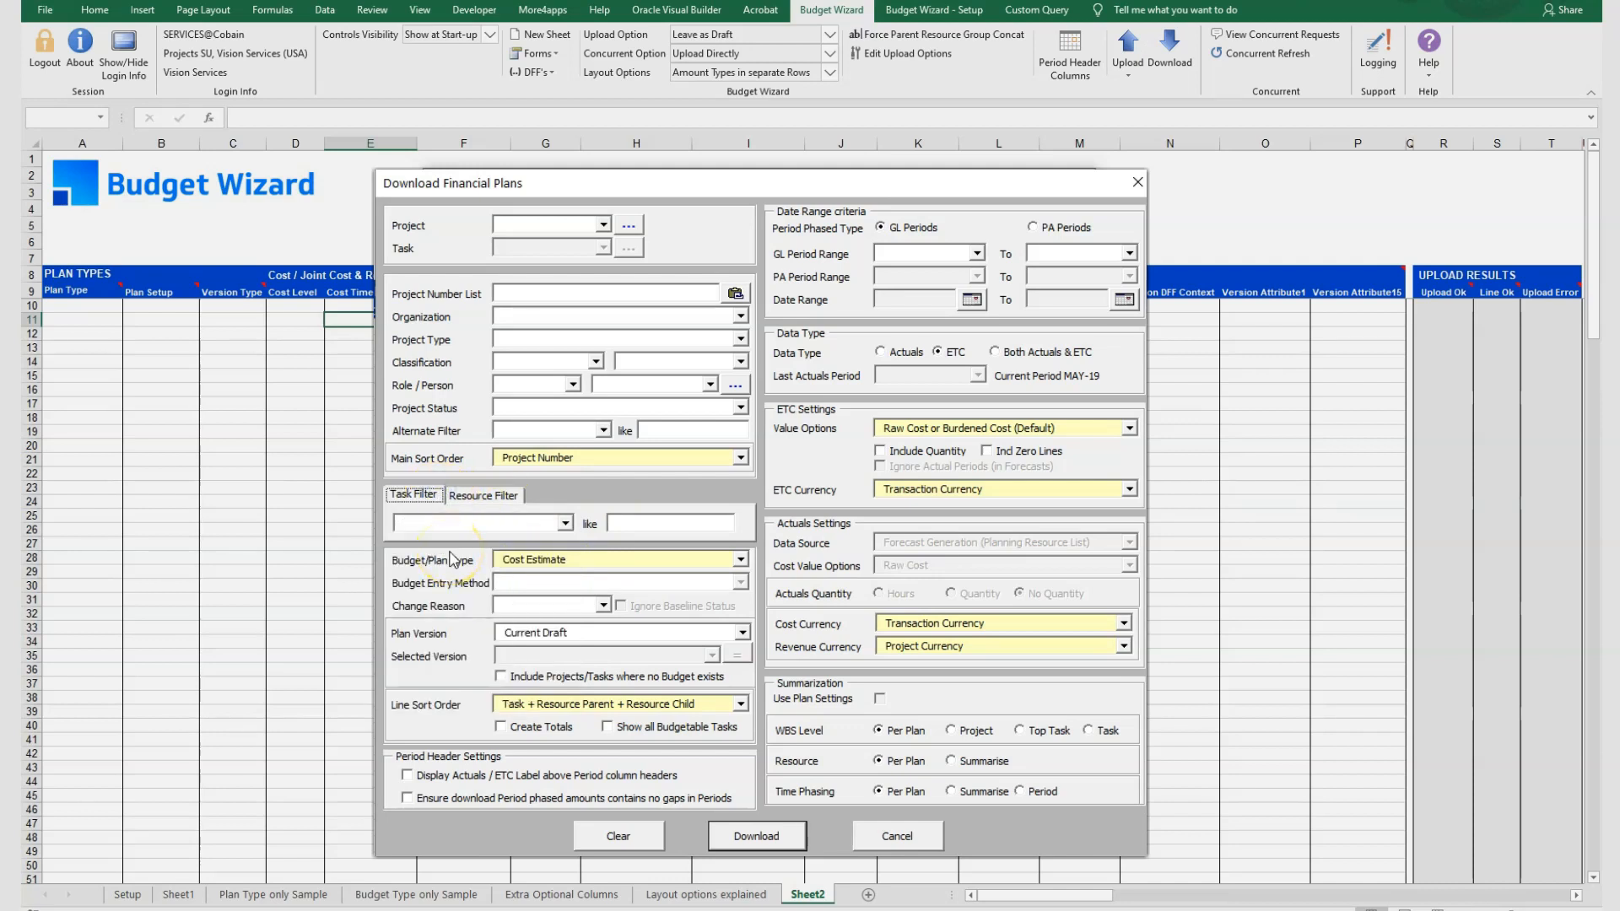
{"action": "left_click", "coordinate": [456, 557]}
Step: Set the Budget/Plan Type to All Plan Types
{"action": "left_click", "coordinate": [740, 559]}
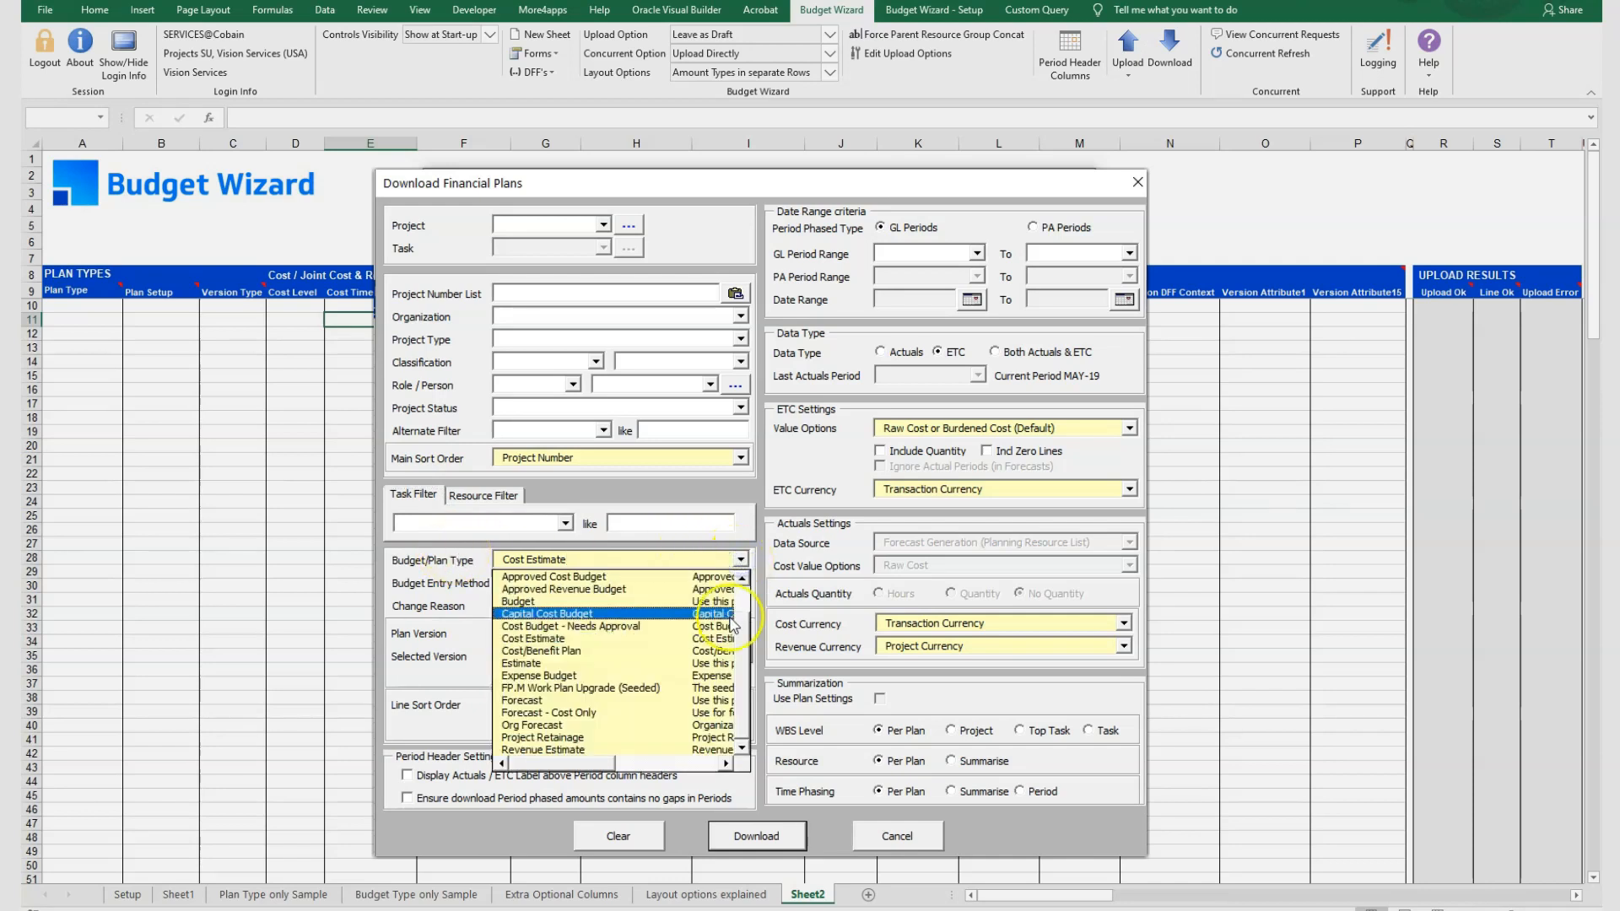
{"action": "left_click_drag", "start_coordinate": [738, 635], "coordinate": [741, 586]}
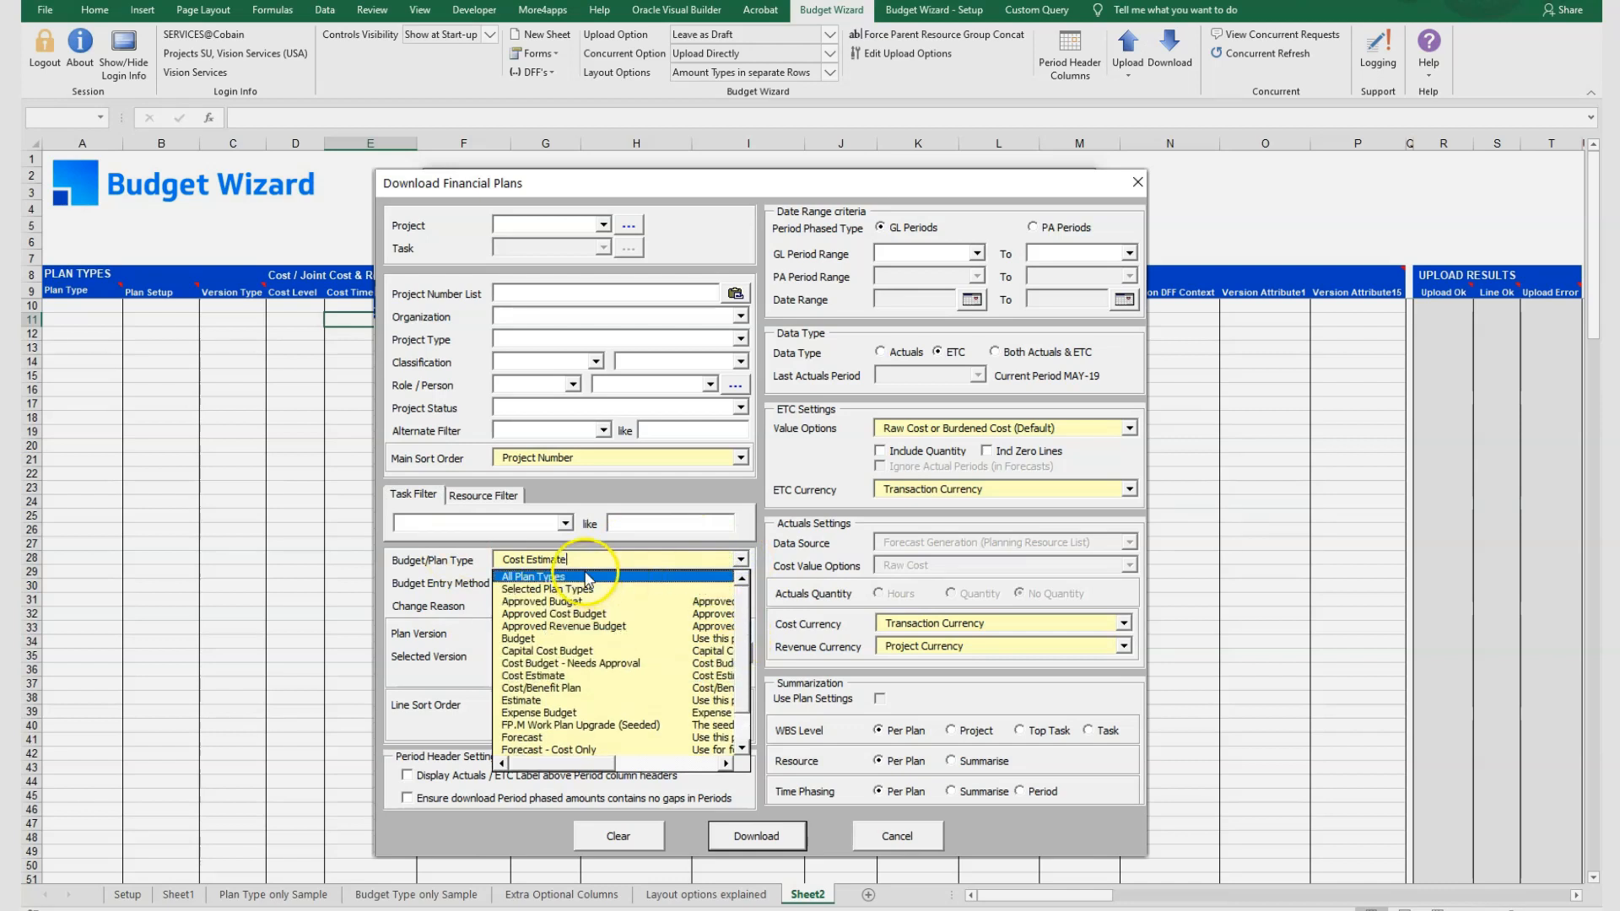
{"action": "left_click", "coordinate": [544, 577]}
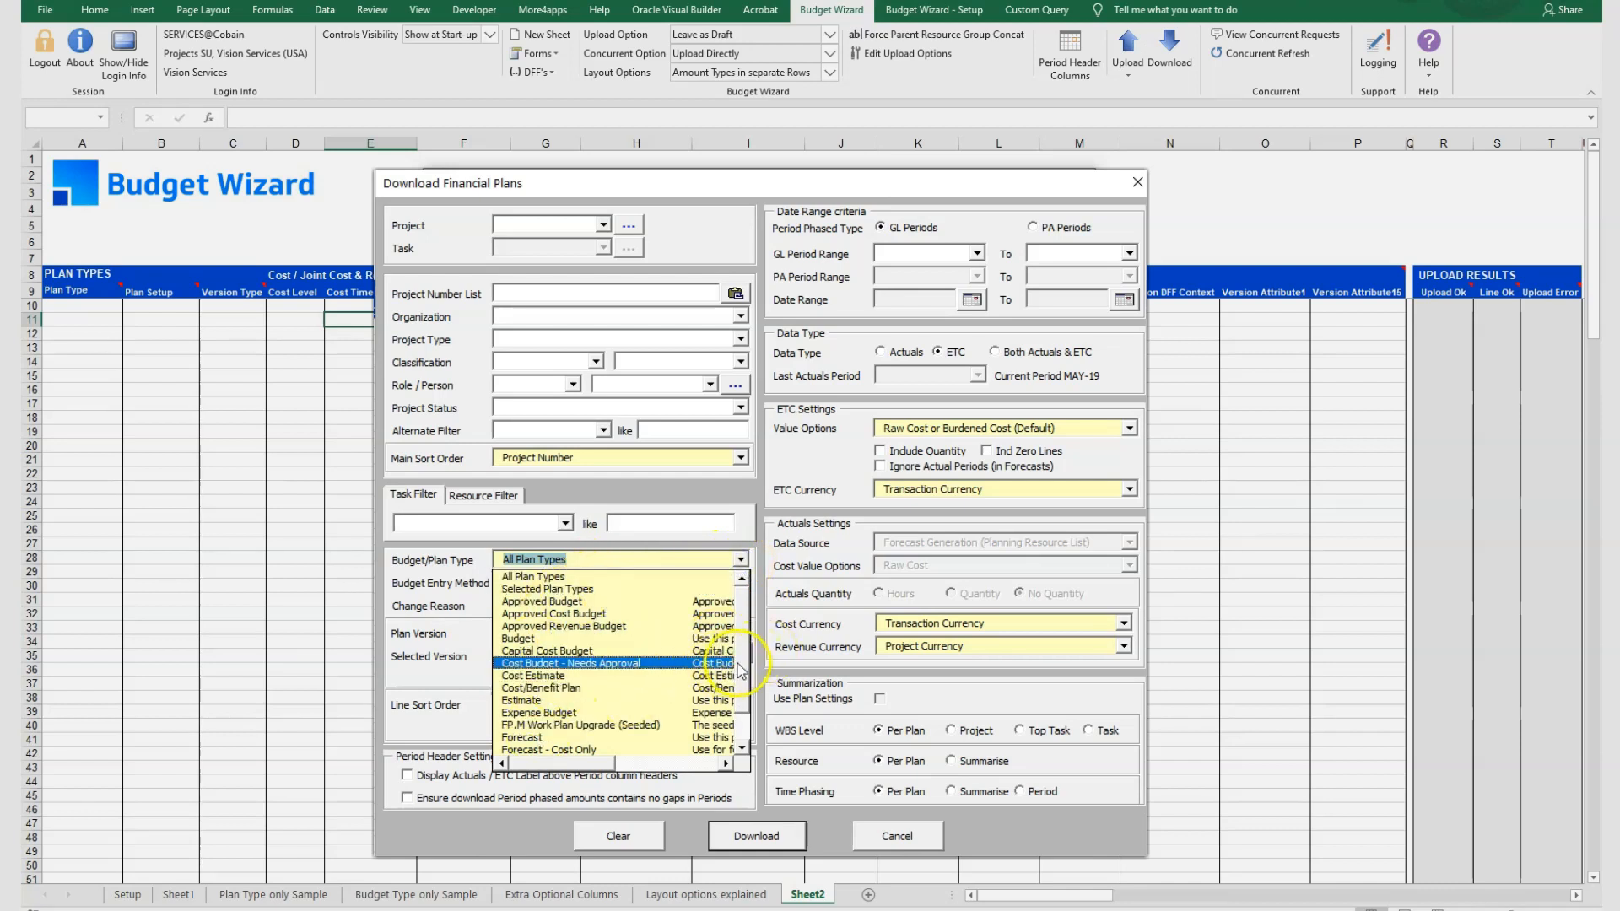
Step: Set Budget/Plan Type to Selected Plan Types: Approved Cost Budget, Approved Revenue Budget, Capital Cost Budget, Cost Budget - Needs Approval and Cost/Benefit Plan
{"action": "left_click", "coordinate": [562, 589]}
{"action": "left_click", "coordinate": [736, 560]}
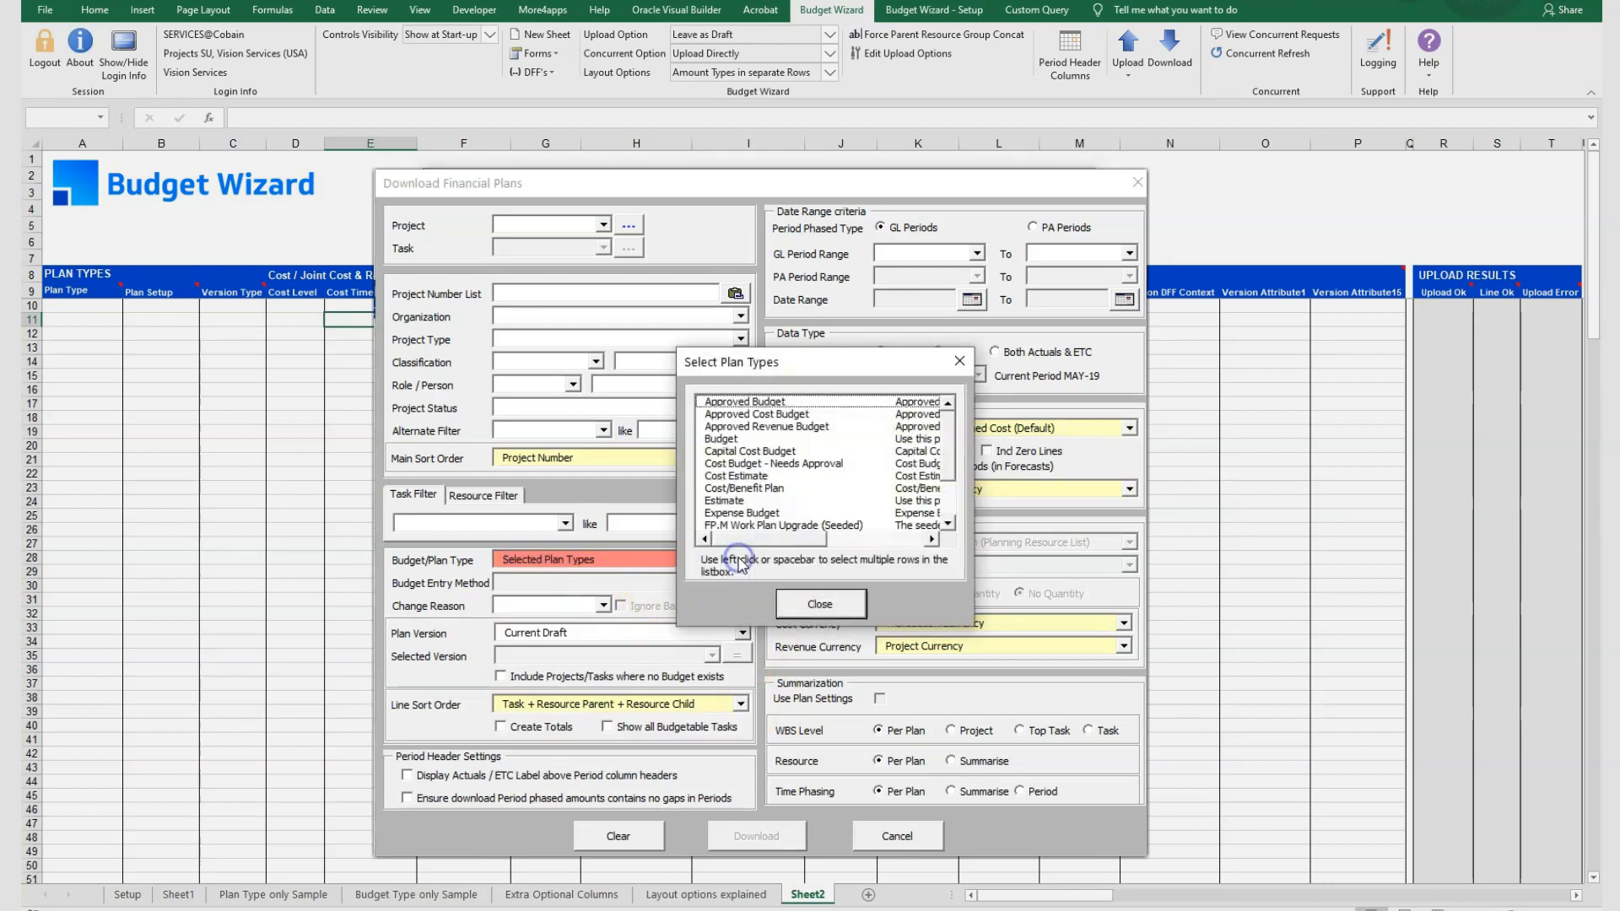
{"action": "left_click", "coordinate": [767, 426]}
{"action": "left_click", "coordinate": [767, 465]}
{"action": "left_click", "coordinate": [767, 488]}
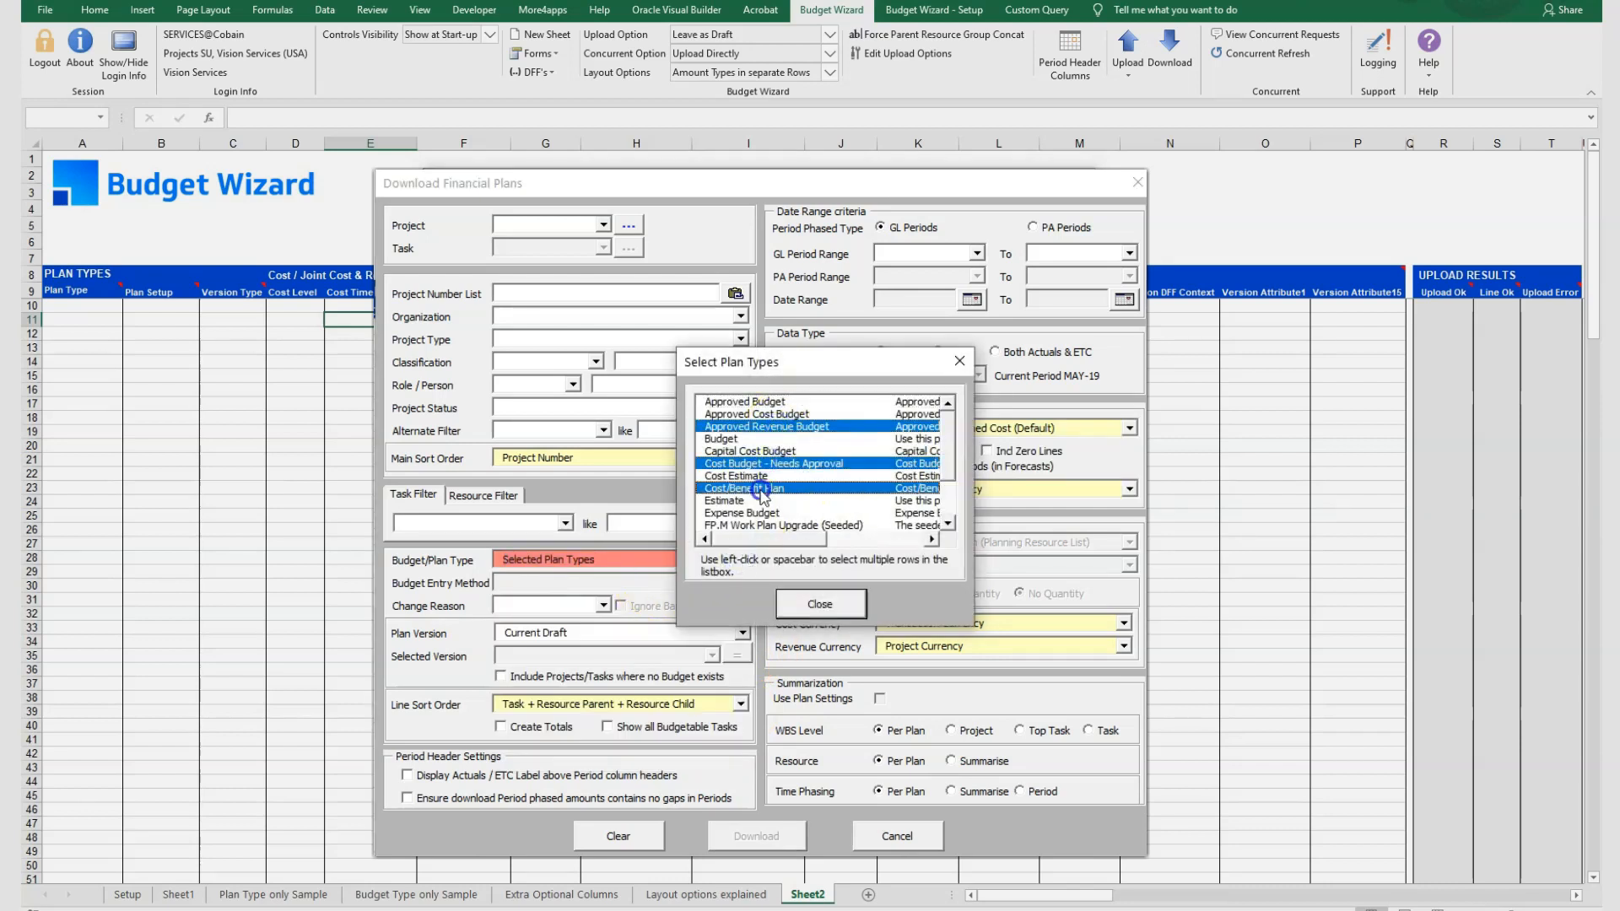
{"action": "left_click", "coordinate": [769, 513]}
{"action": "left_click", "coordinate": [770, 512]}
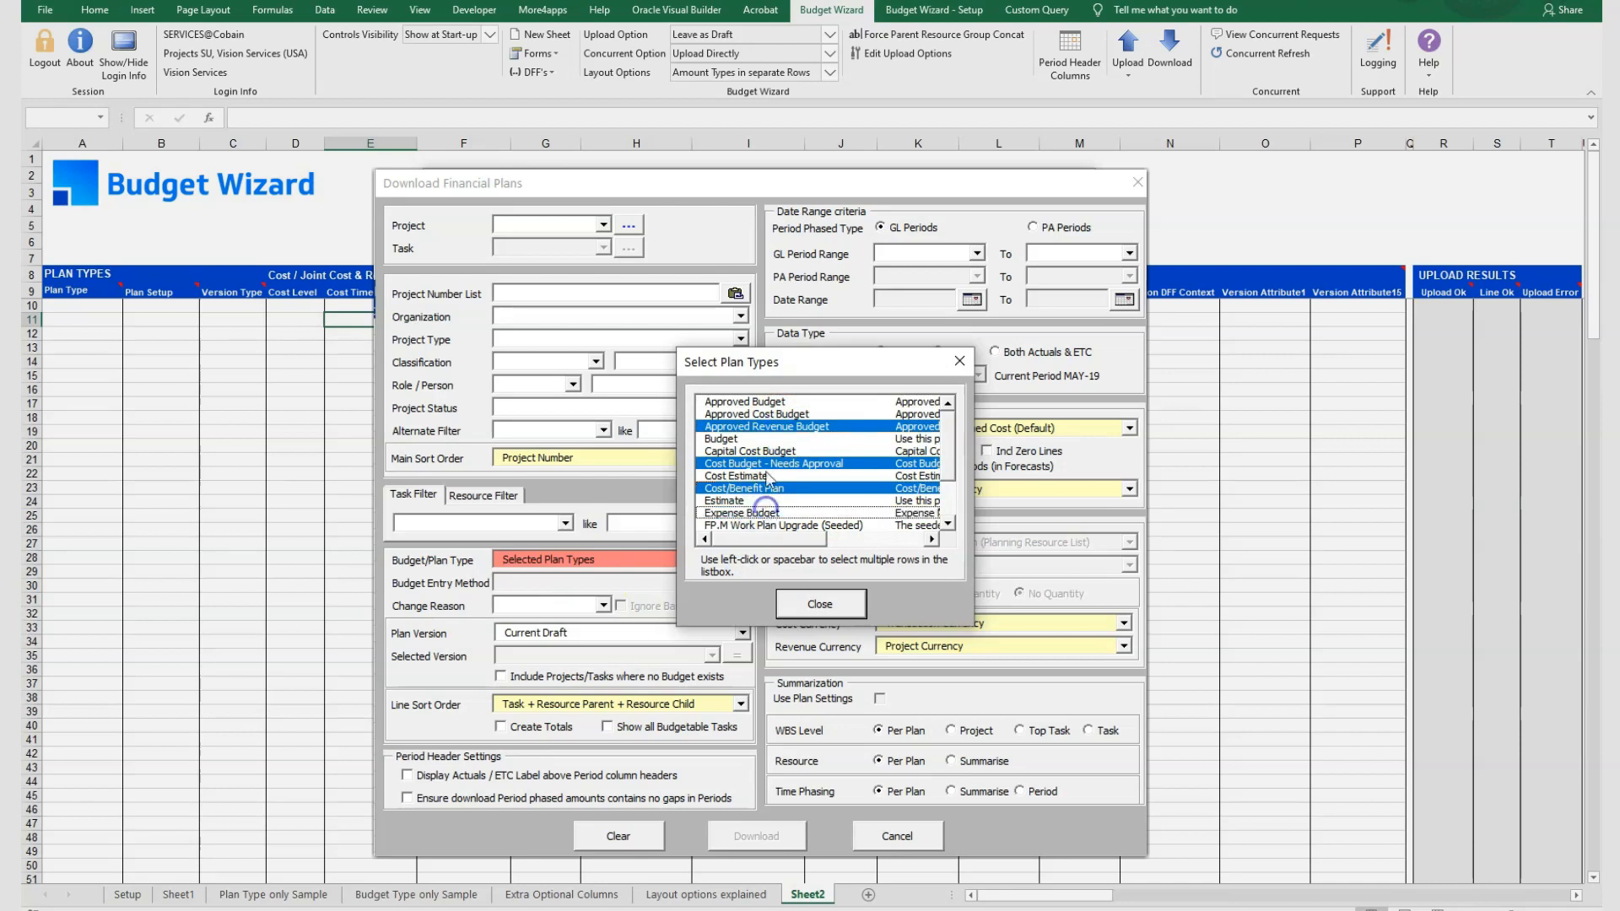
{"action": "left_click", "coordinate": [768, 451]}
{"action": "left_click", "coordinate": [771, 414]}
{"action": "left_click", "coordinate": [819, 604]}
{"action": "left_click", "coordinate": [827, 550]}
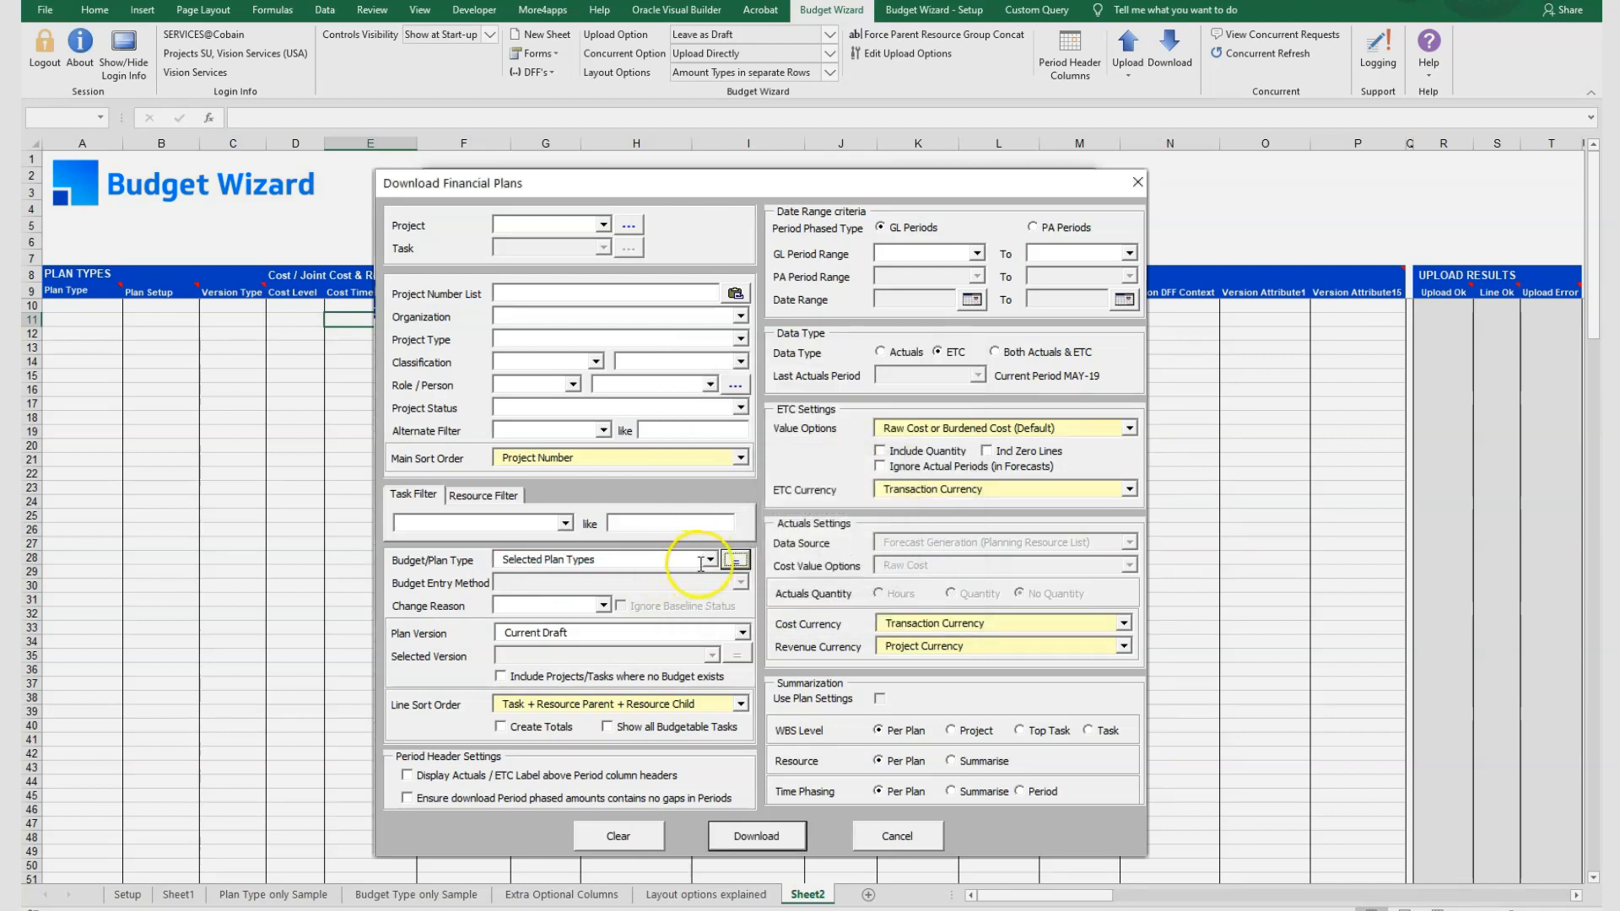
Step: Set the Budget/Plan Type to Cost Estimate and the Plan Version to Current Draft
{"action": "left_click", "coordinate": [708, 559]}
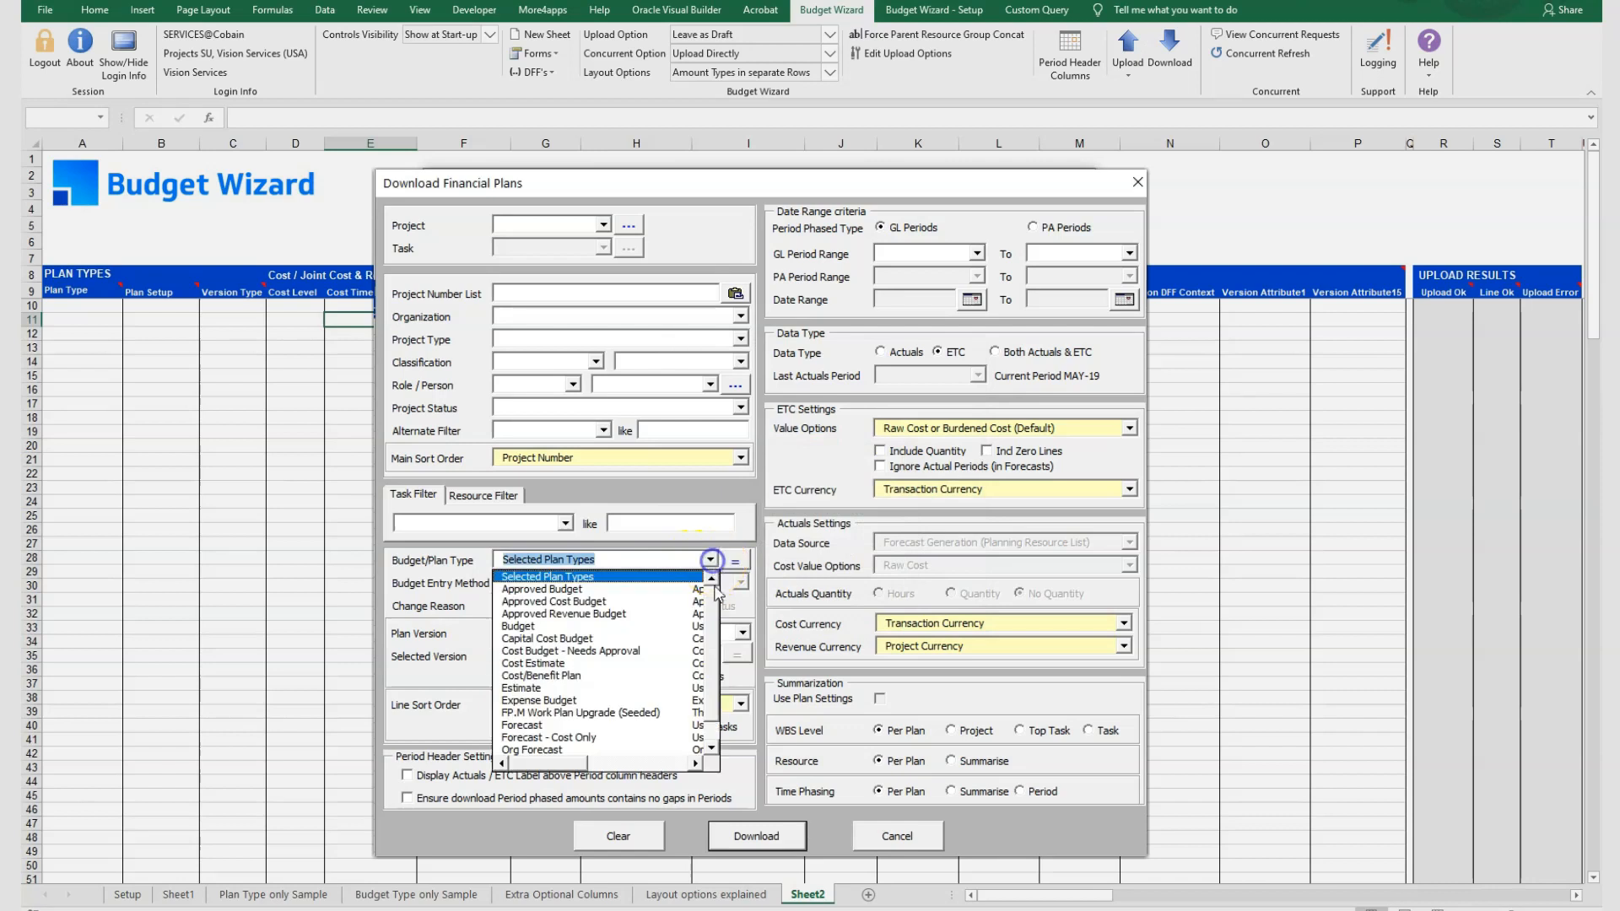
{"action": "left_click", "coordinate": [665, 663]}
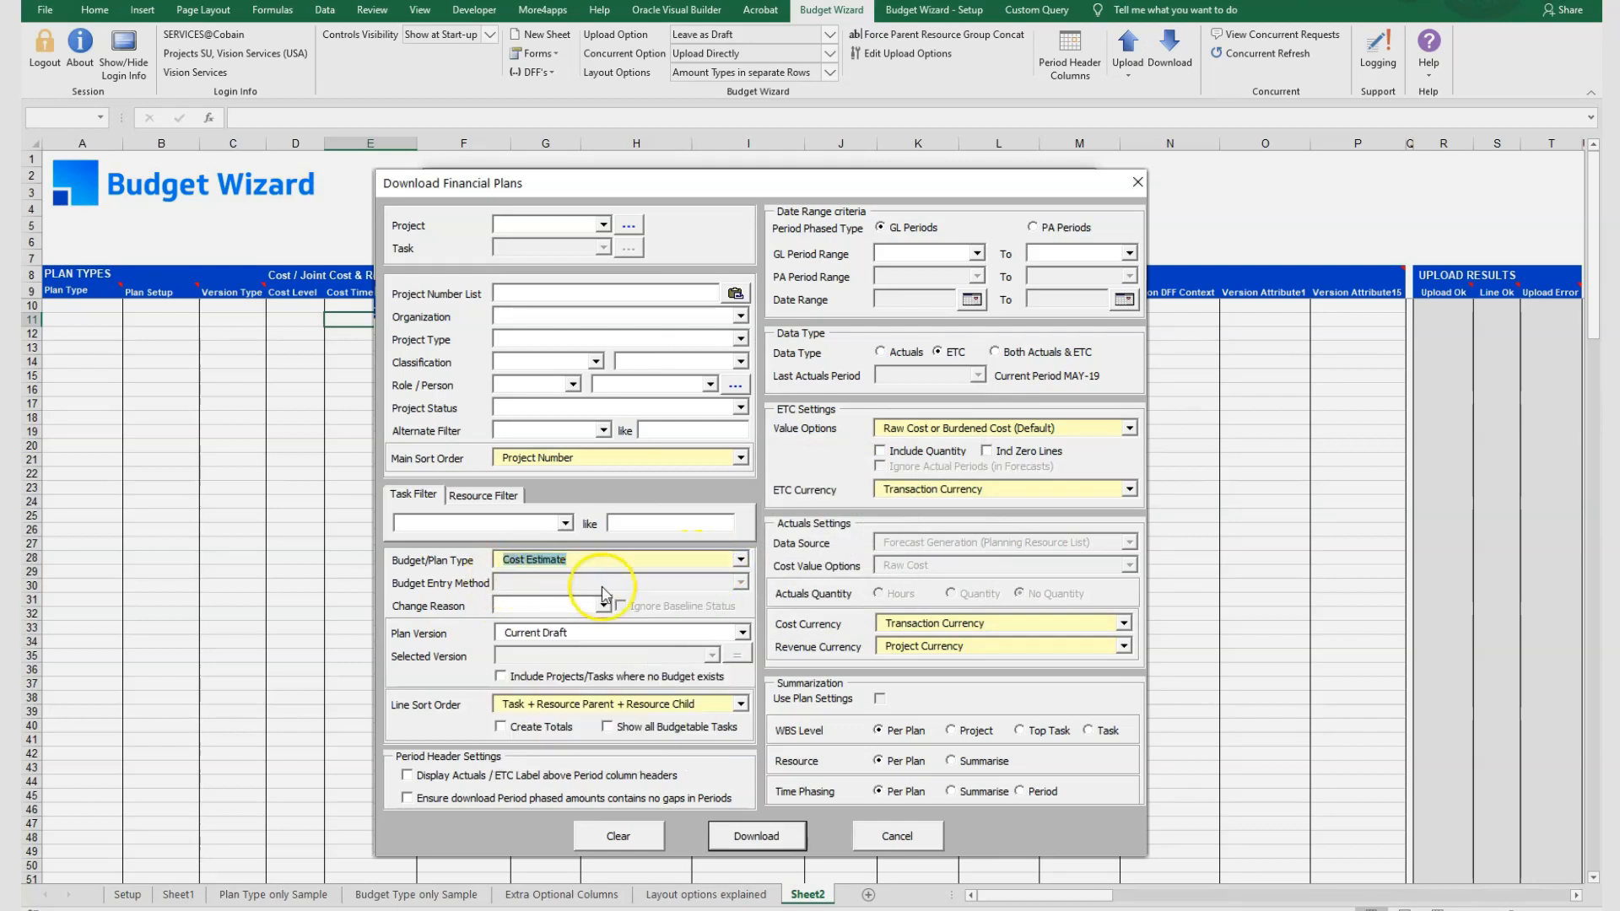
{"action": "left_click", "coordinate": [744, 632]}
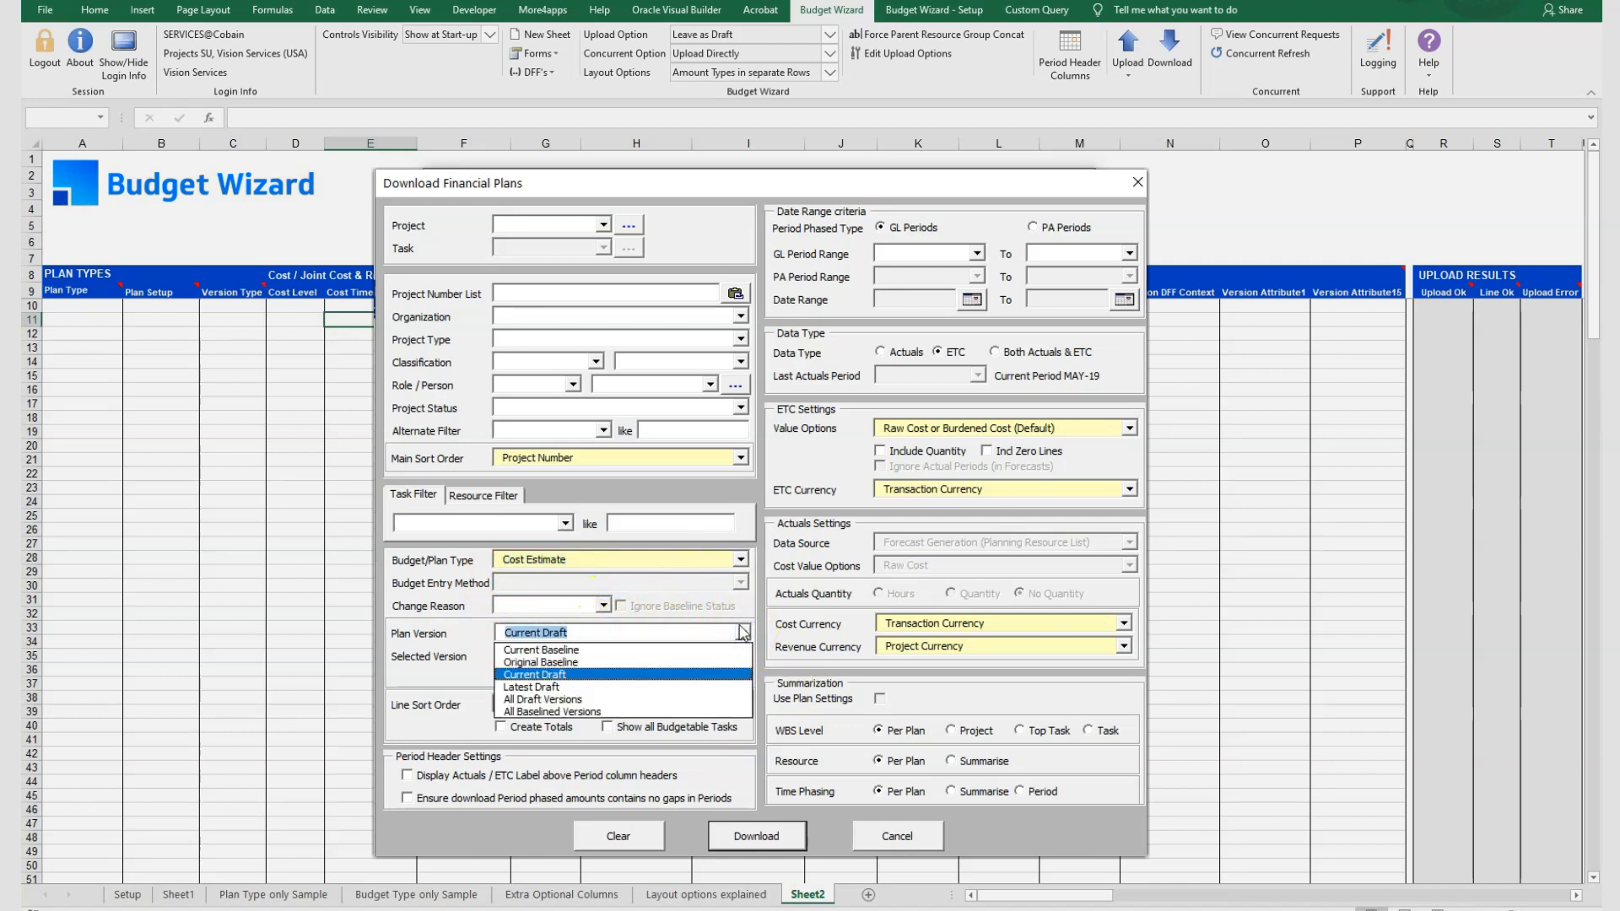
{"action": "left_click", "coordinate": [639, 677]}
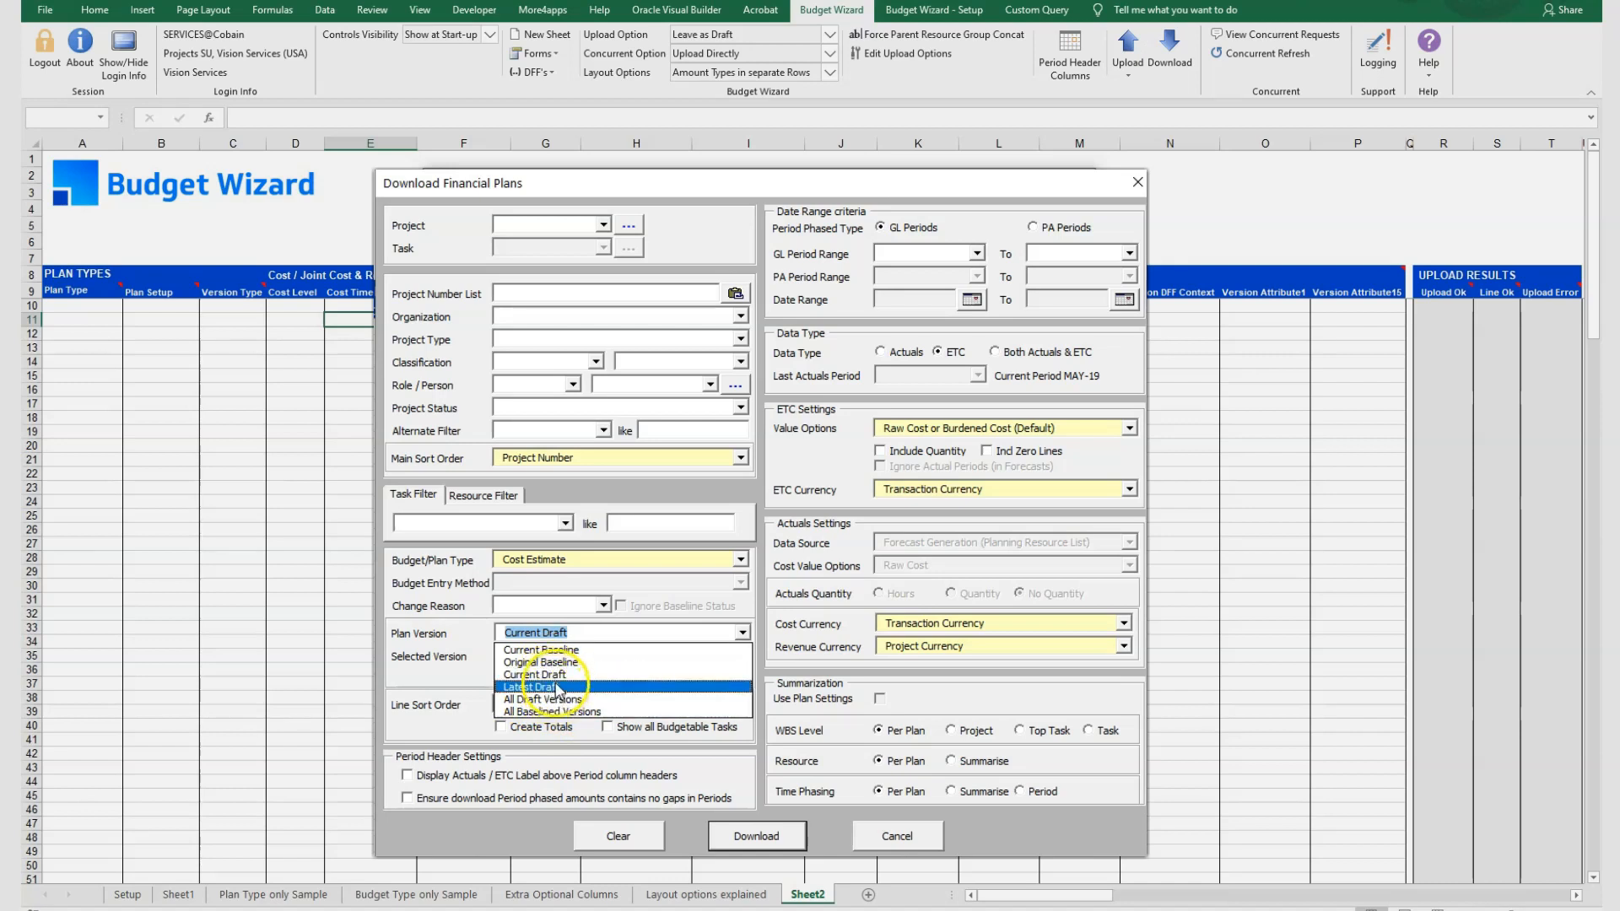
Step: Set the Project to Cost Plus for the Cost Estimate plan download
{"action": "left_click", "coordinate": [444, 634]}
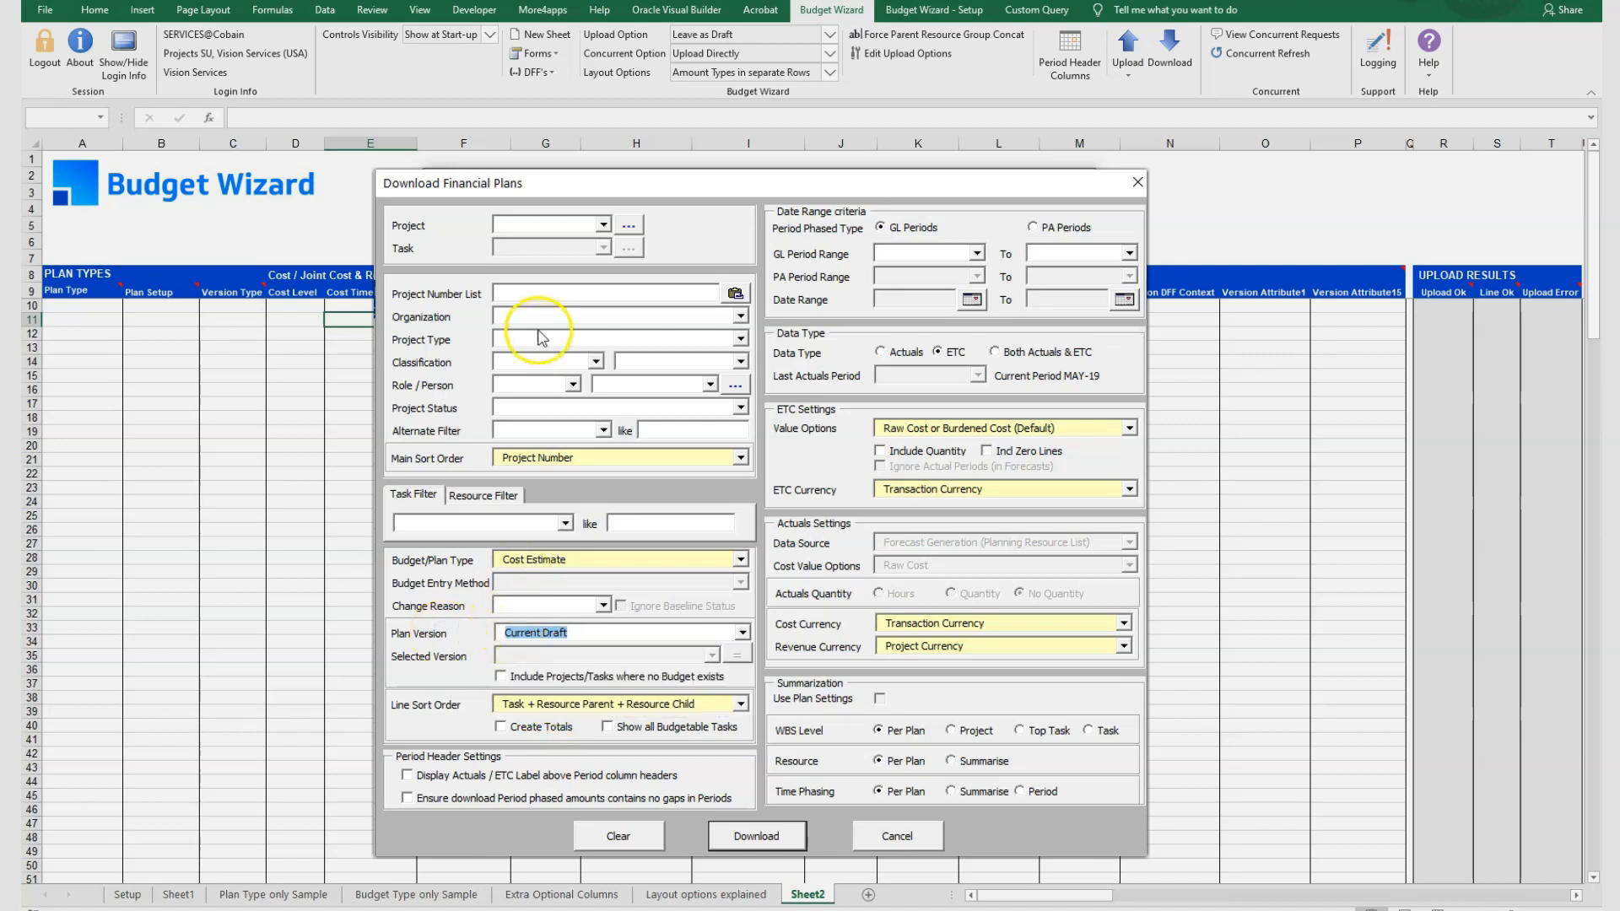
{"action": "left_click", "coordinate": [602, 225]}
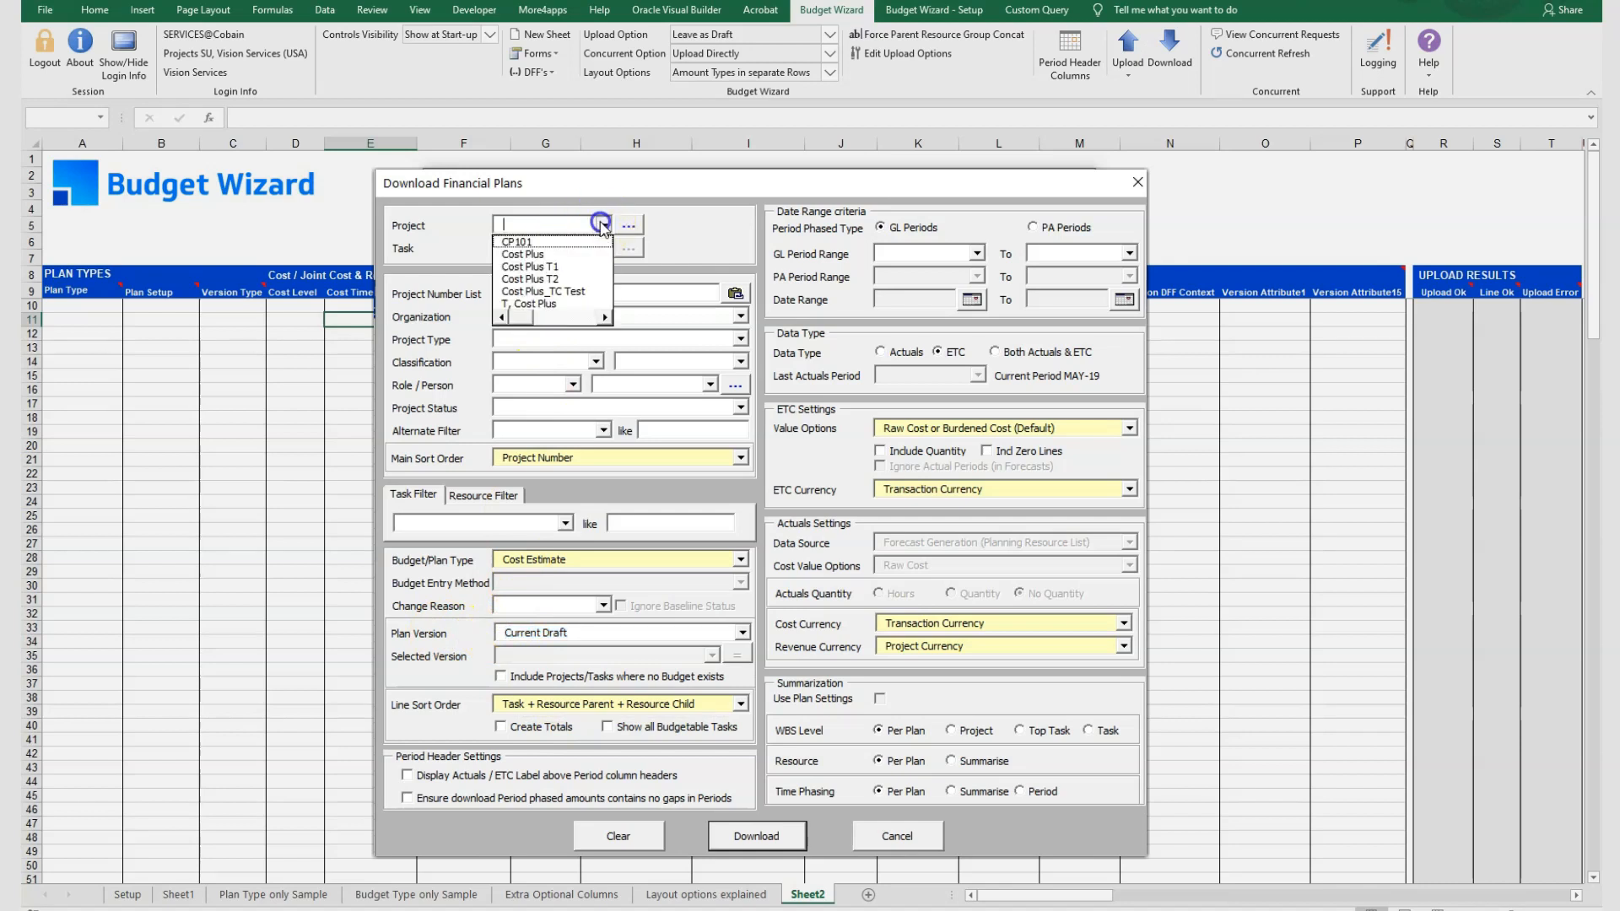
{"action": "left_click", "coordinate": [549, 254]}
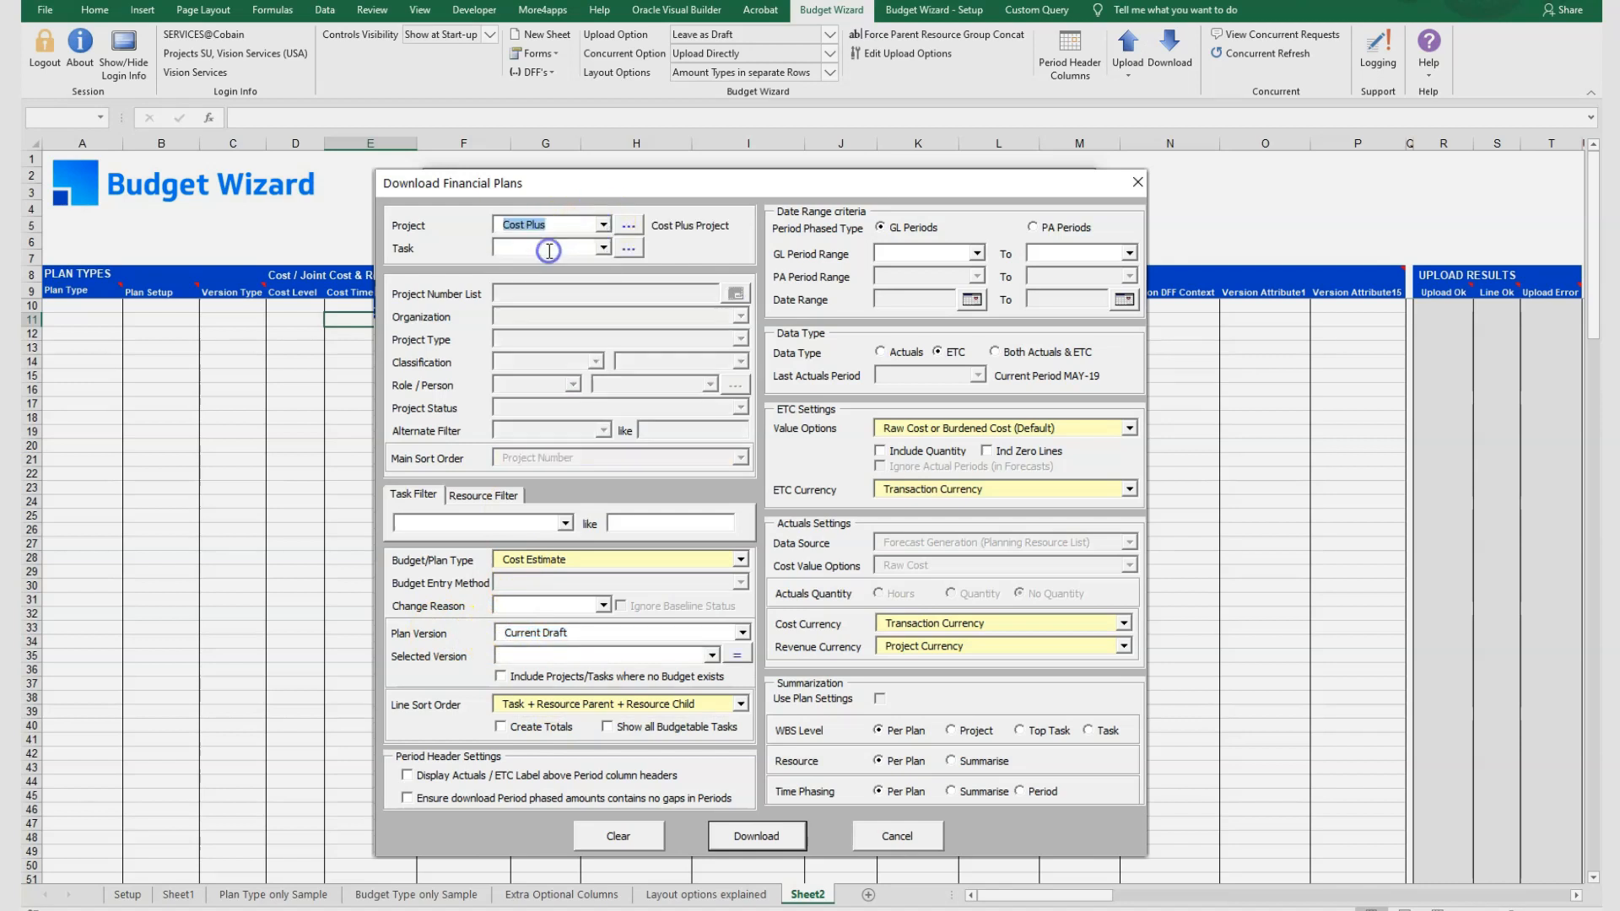
{"action": "left_click", "coordinate": [571, 559]}
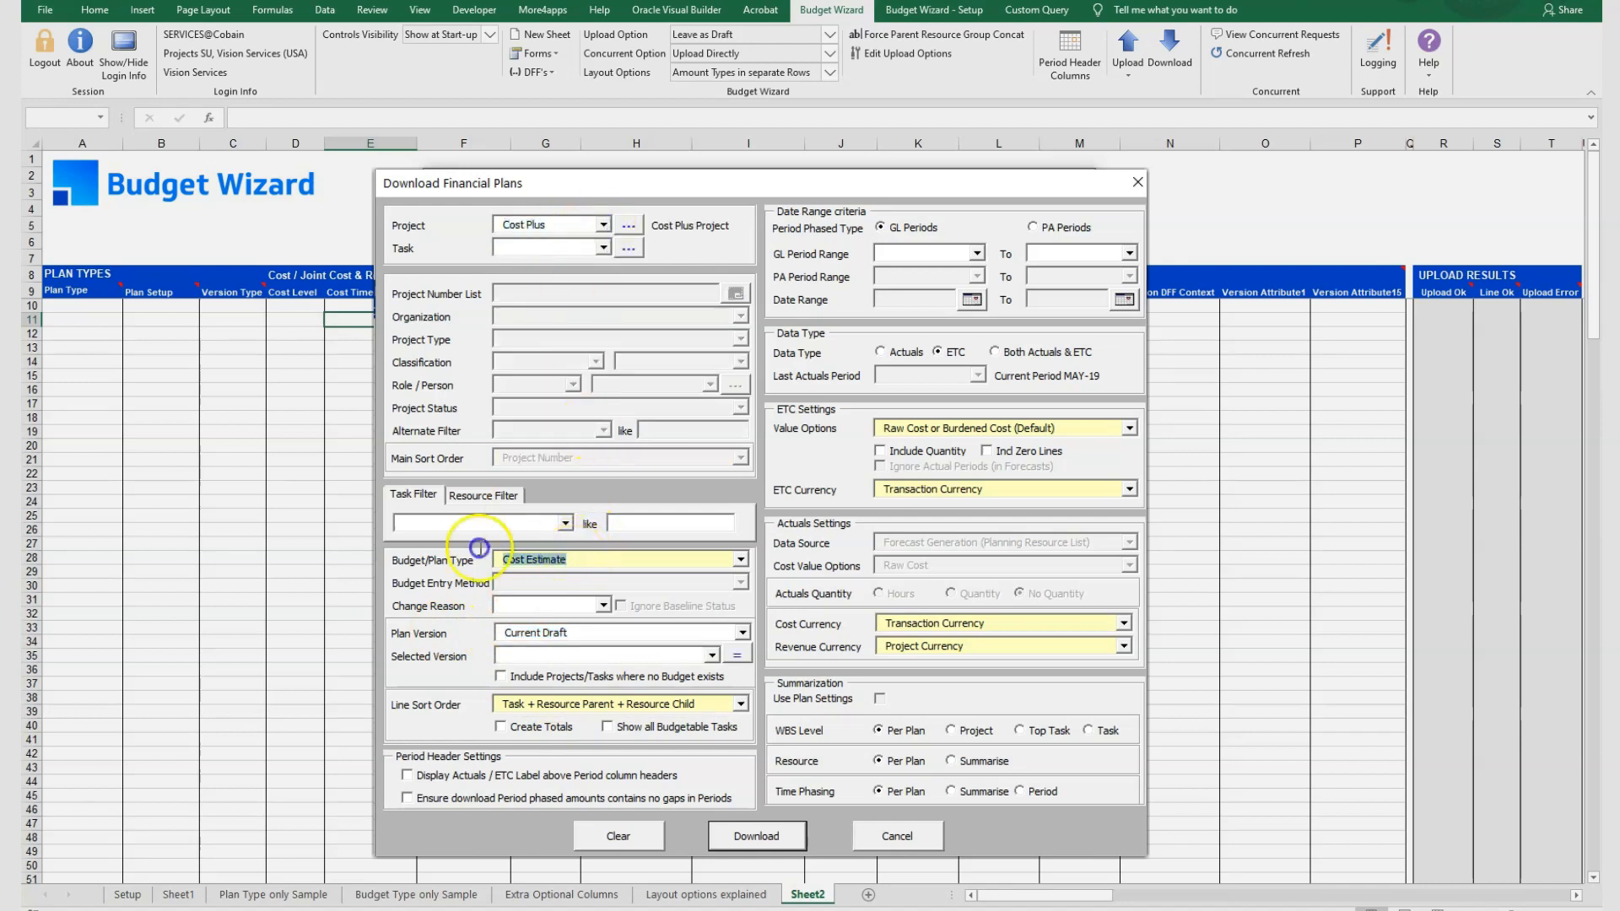
Step: Retrieve the project's plan versions and review the choices available for Selected Version
{"action": "left_click", "coordinate": [737, 657]}
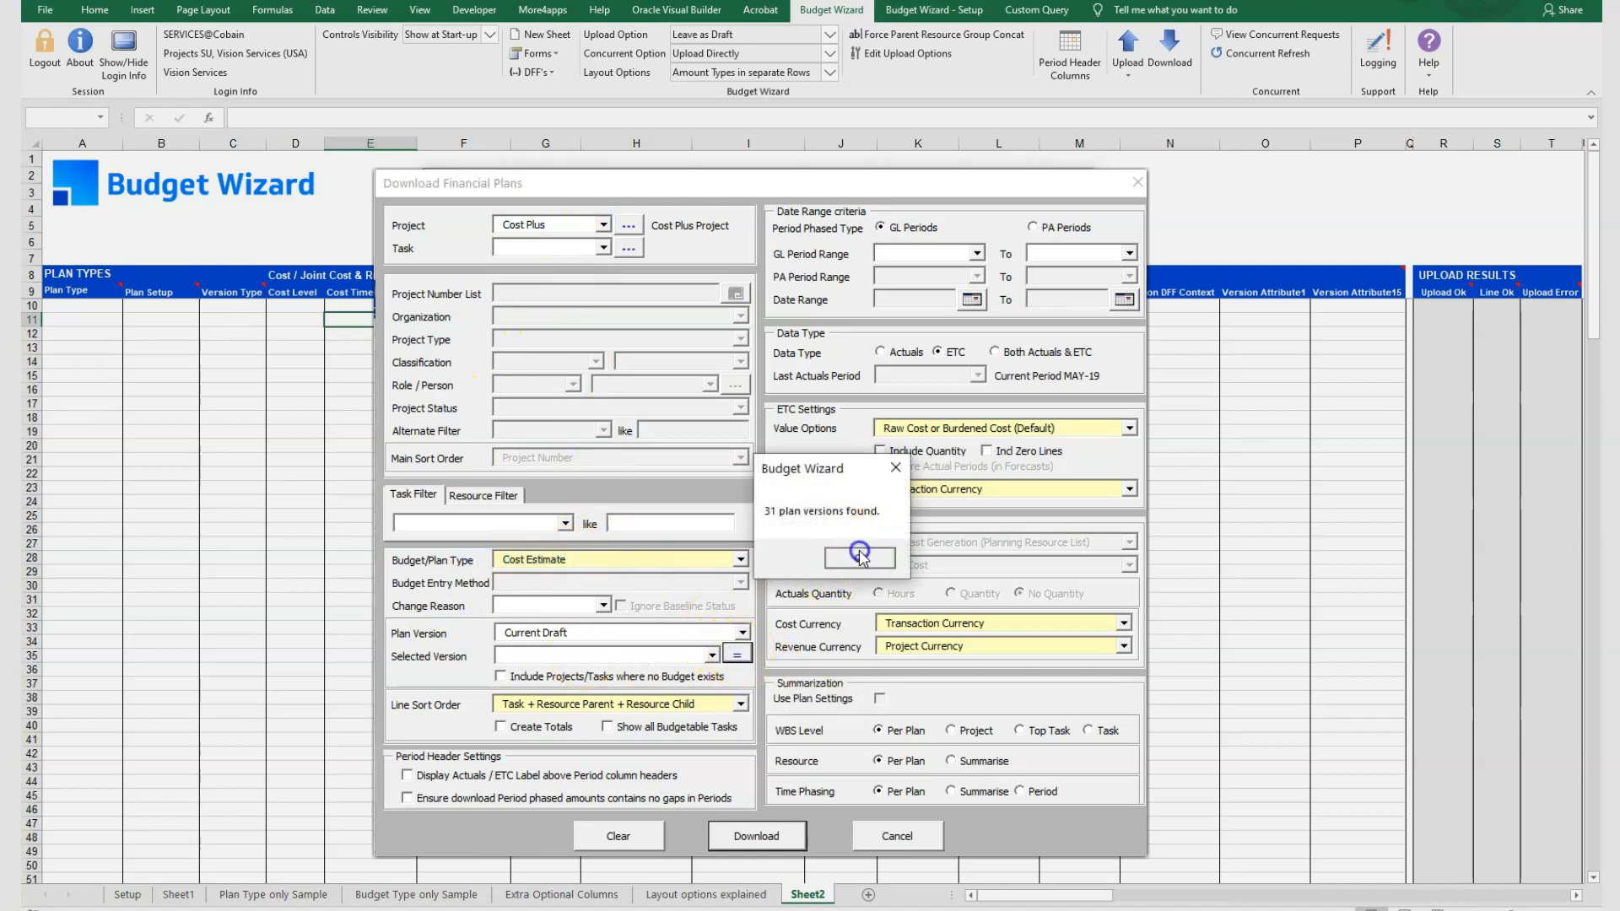
{"action": "left_click", "coordinate": [859, 556]}
{"action": "left_click", "coordinate": [711, 655]}
{"action": "left_click_drag", "start_coordinate": [716, 698], "coordinate": [713, 801]}
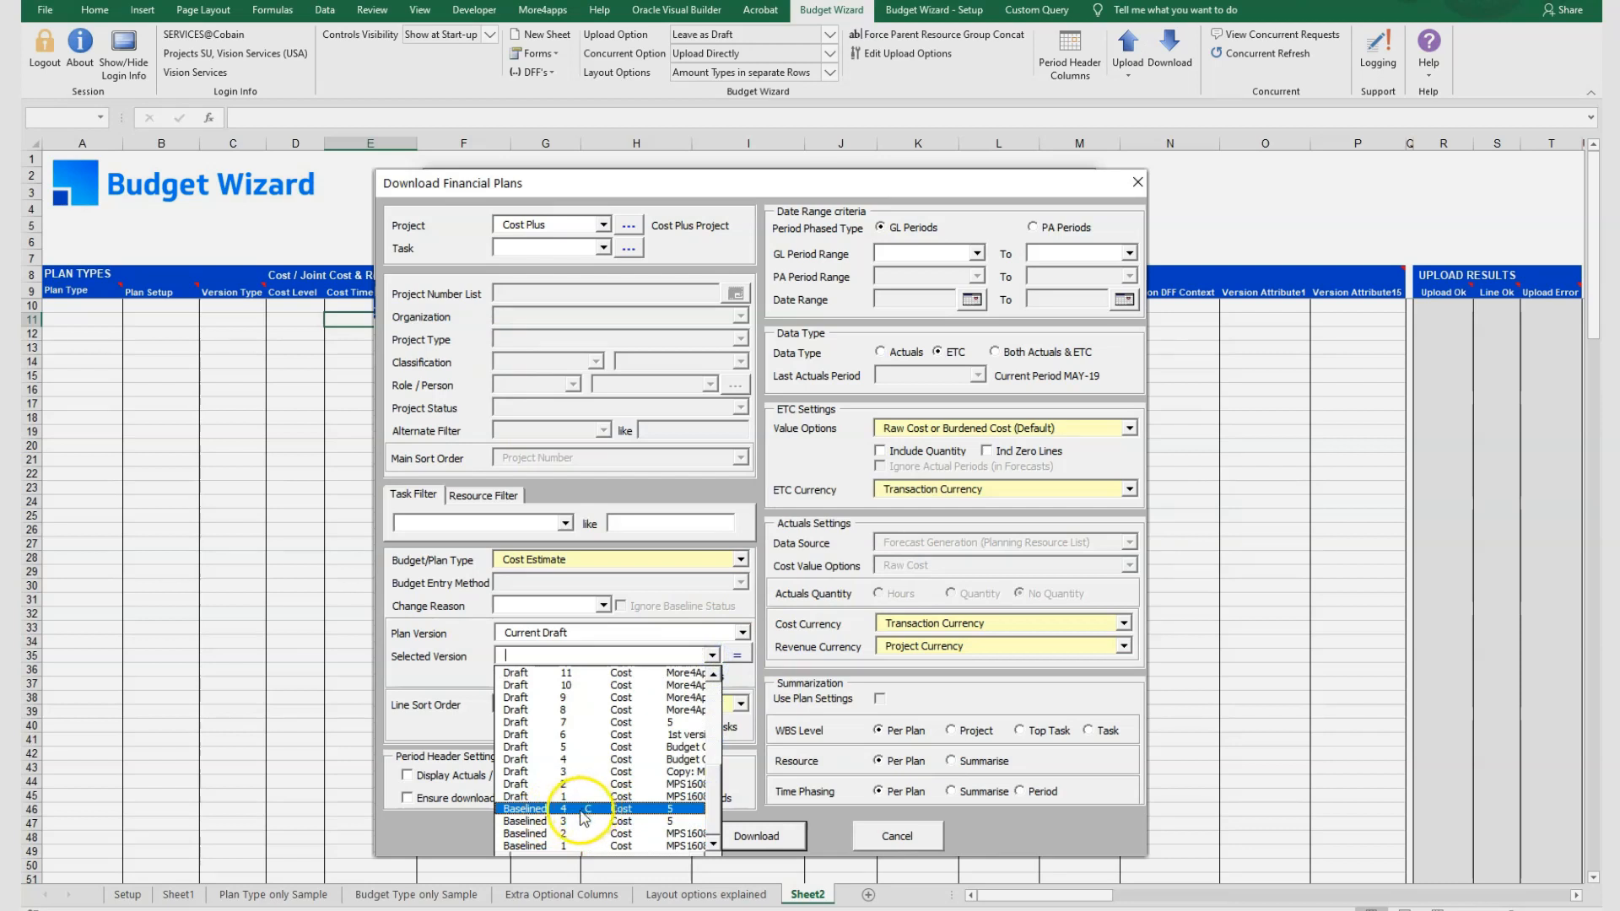
{"action": "left_click_drag", "start_coordinate": [714, 802], "coordinate": [715, 685]}
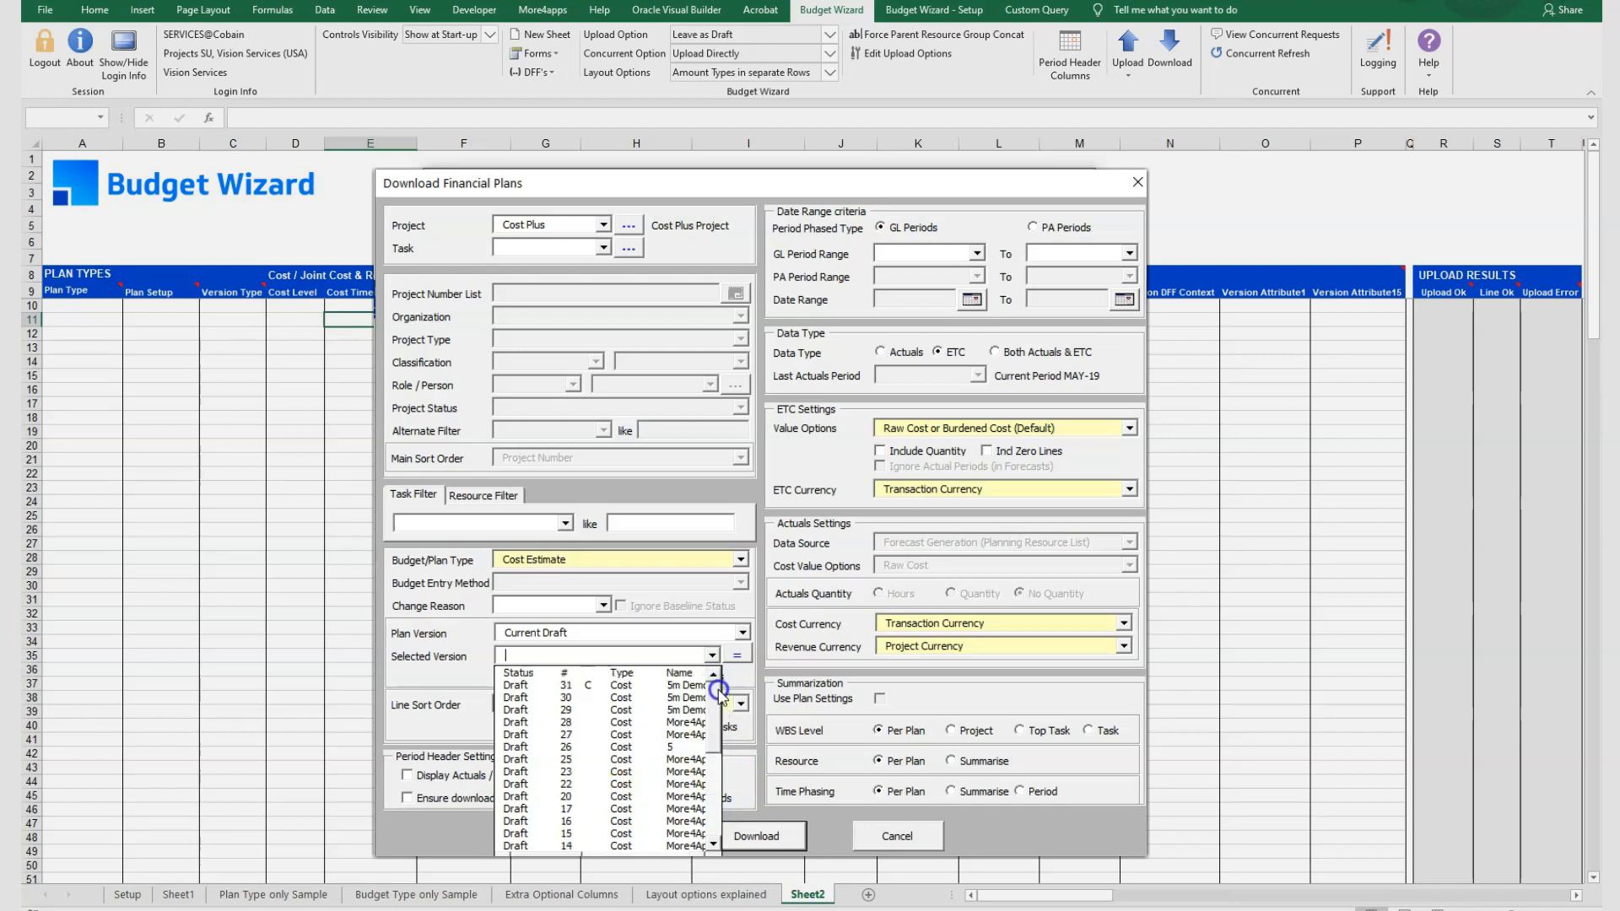
{"action": "left_click", "coordinate": [596, 690]}
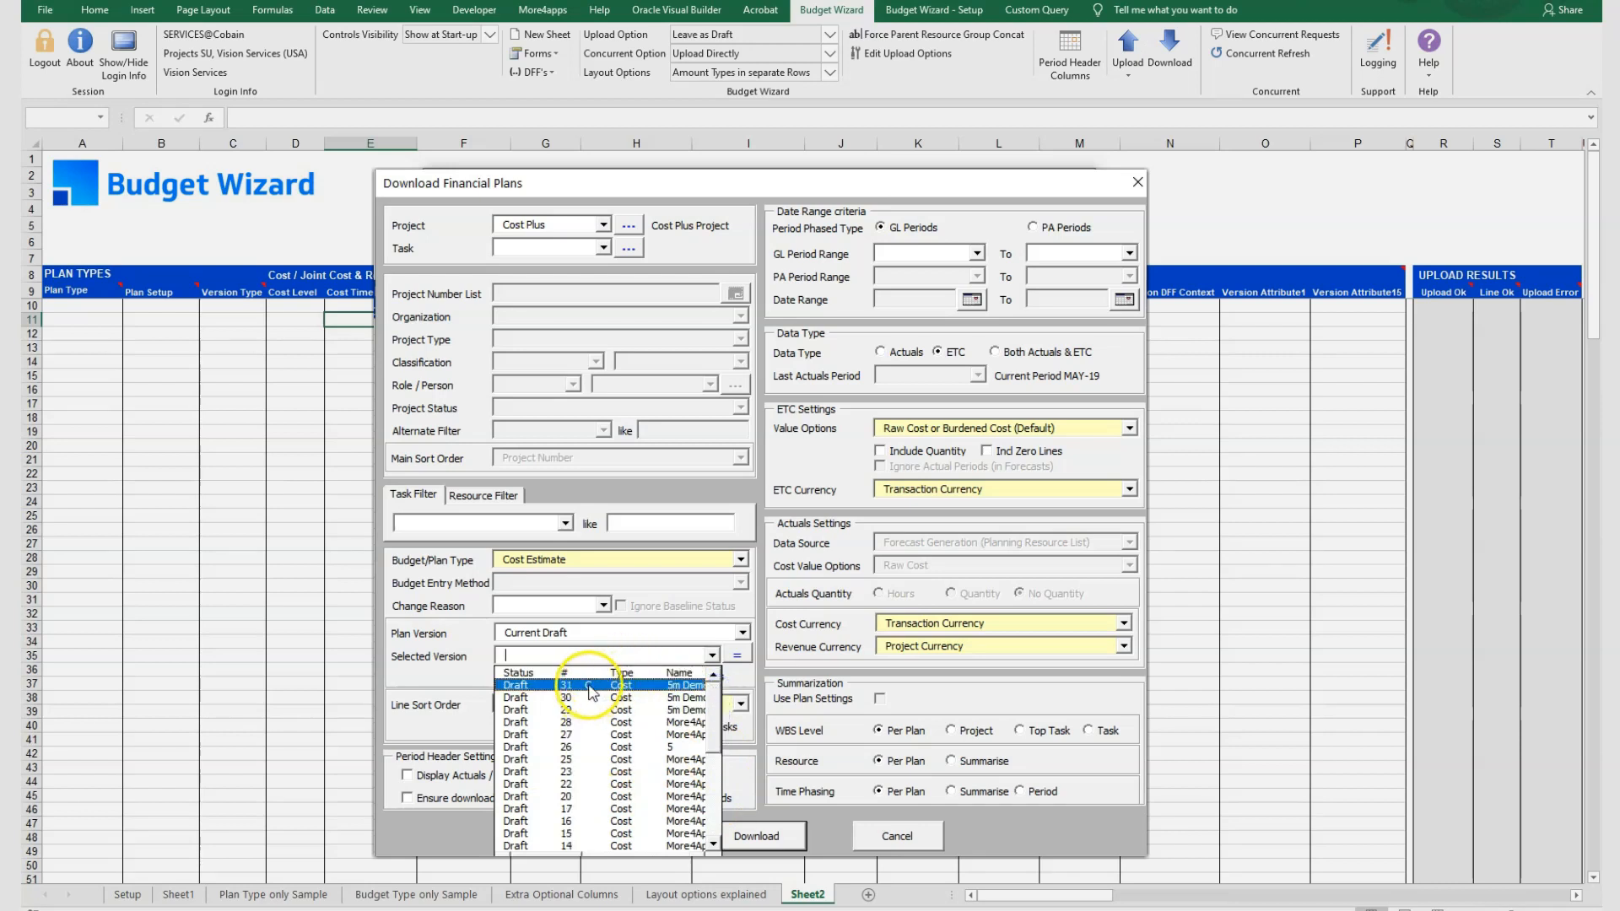
{"action": "left_click", "coordinate": [437, 685]}
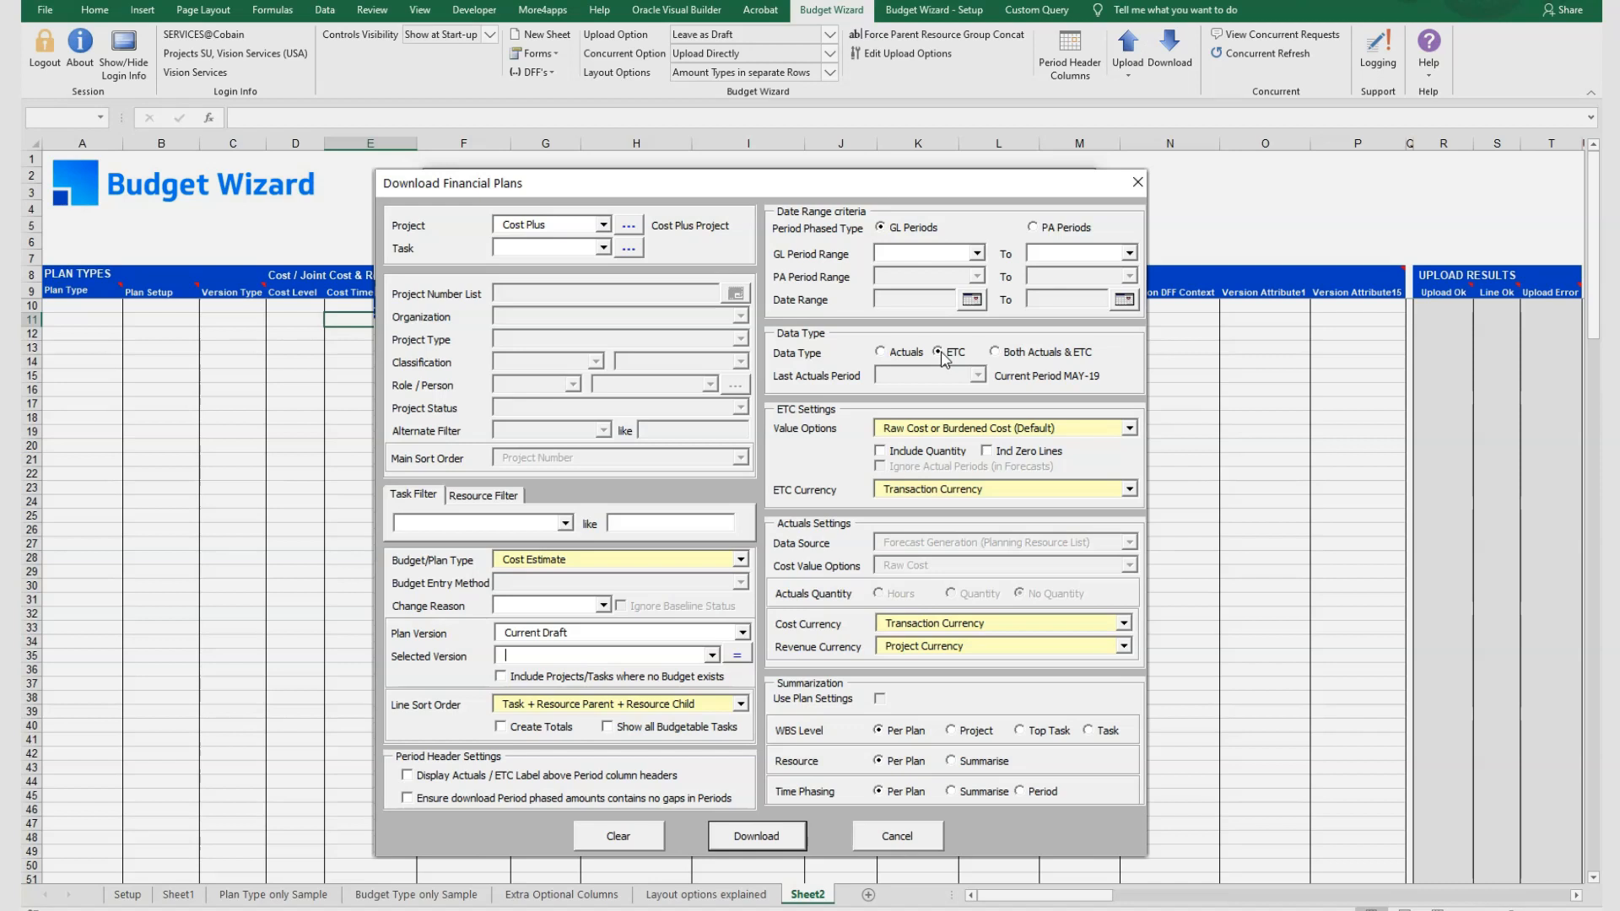
Step: Try the Data Type Both Actuals & ETC, look through the Last Actuals Period choices, and return the Data Type to ETC
{"action": "left_click", "coordinate": [880, 351]}
{"action": "left_click", "coordinate": [995, 351]}
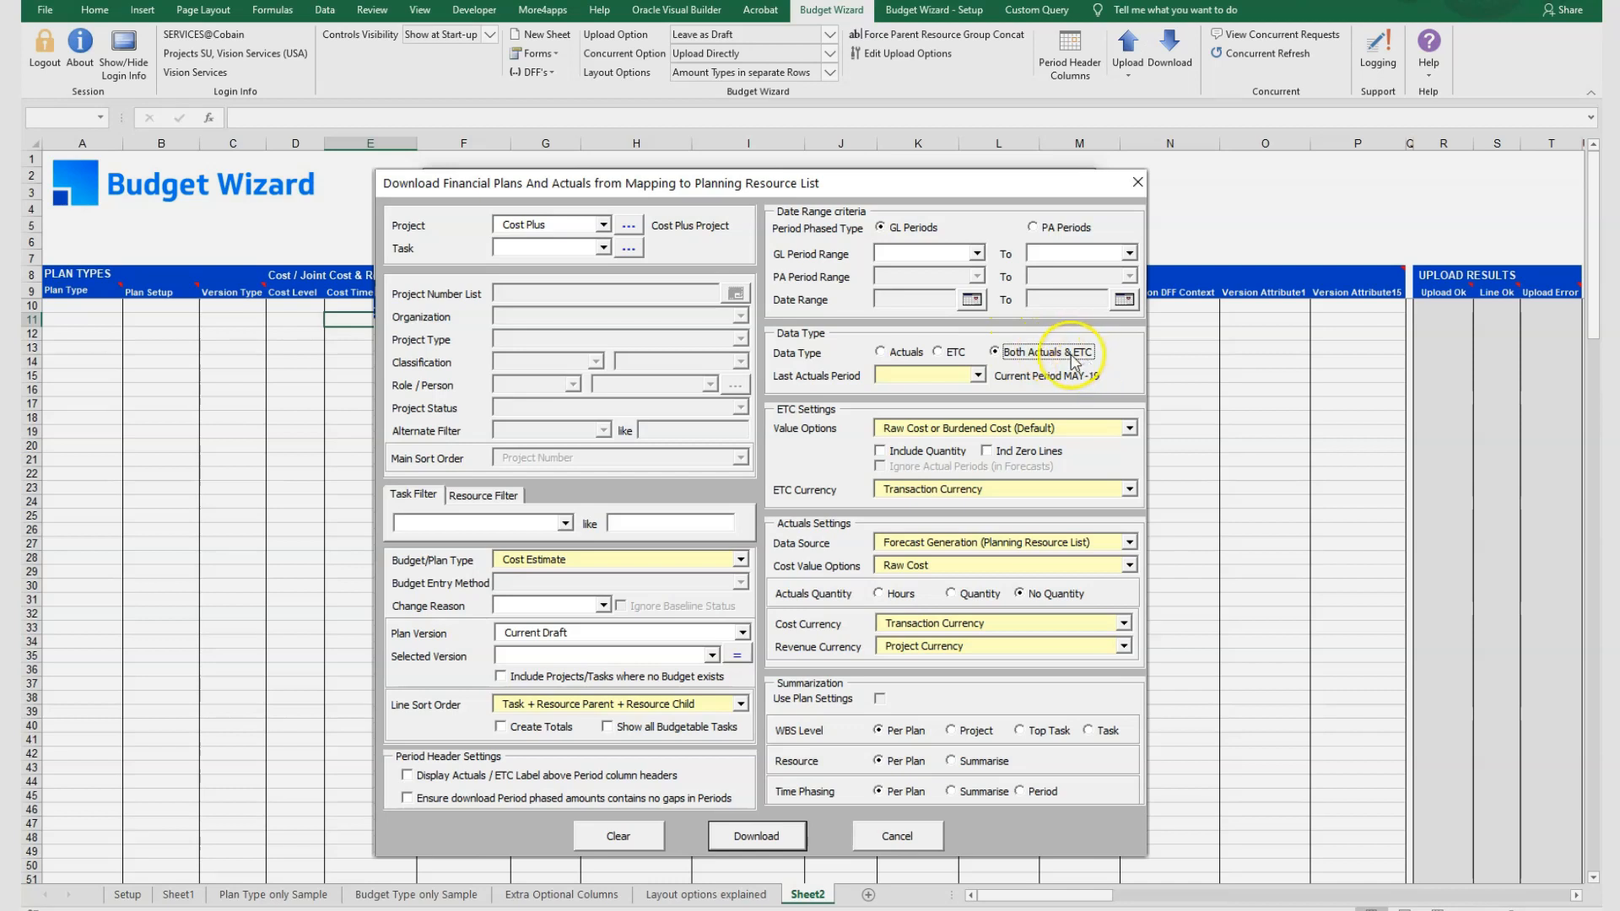
{"action": "left_click", "coordinate": [977, 375]}
{"action": "left_click_drag", "start_coordinate": [976, 414], "coordinate": [982, 512]}
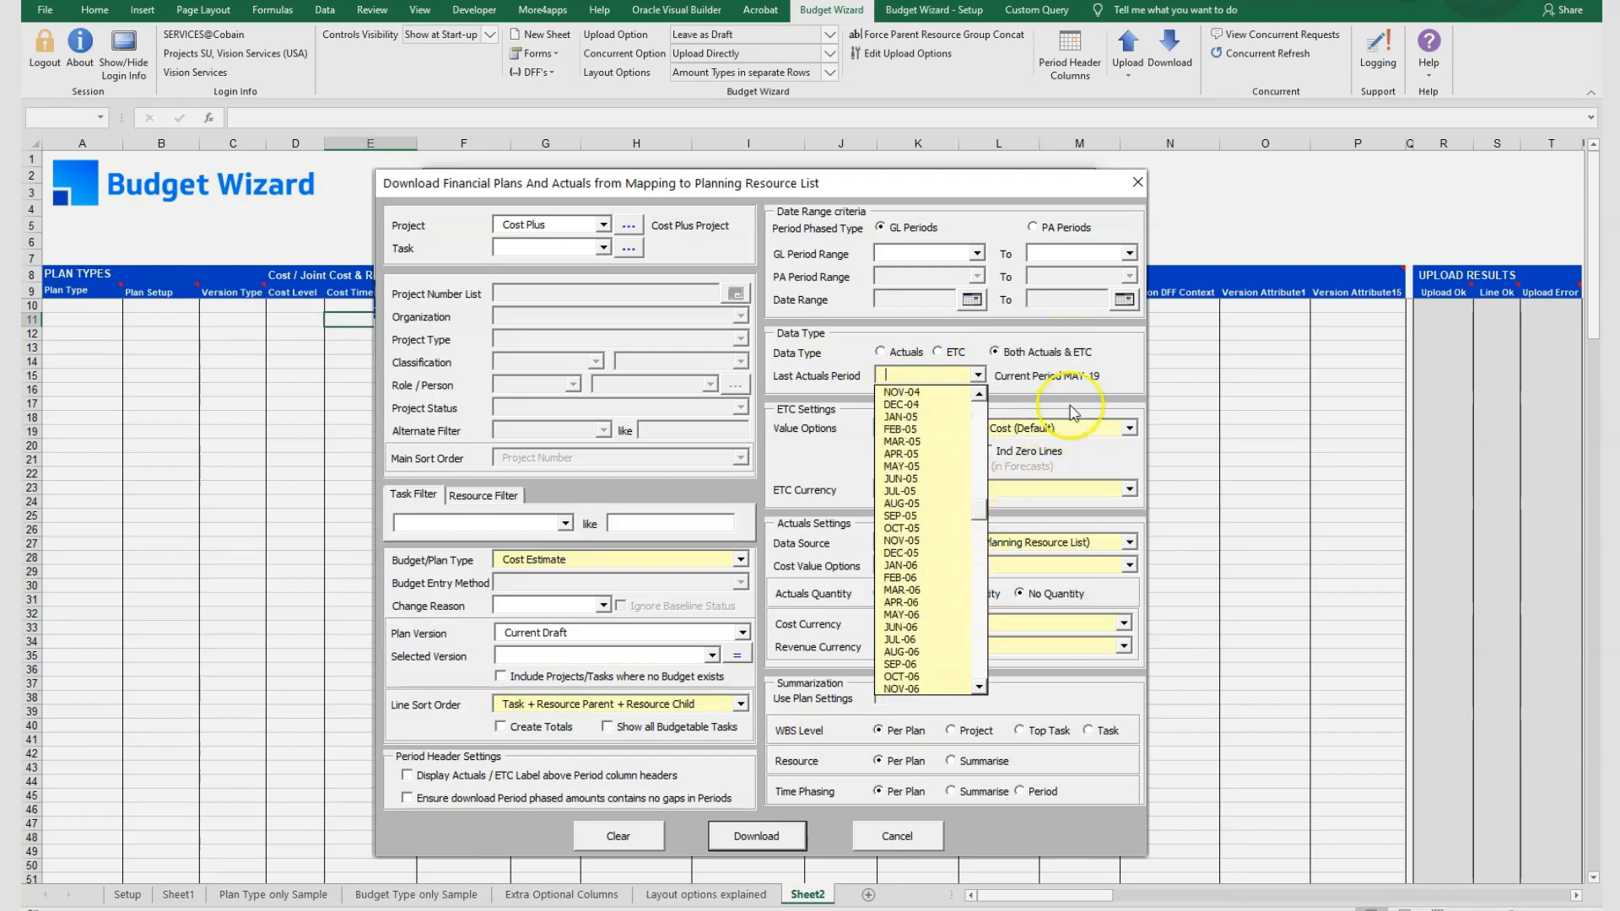
{"action": "left_click", "coordinate": [1104, 330]}
{"action": "left_click", "coordinate": [948, 352]}
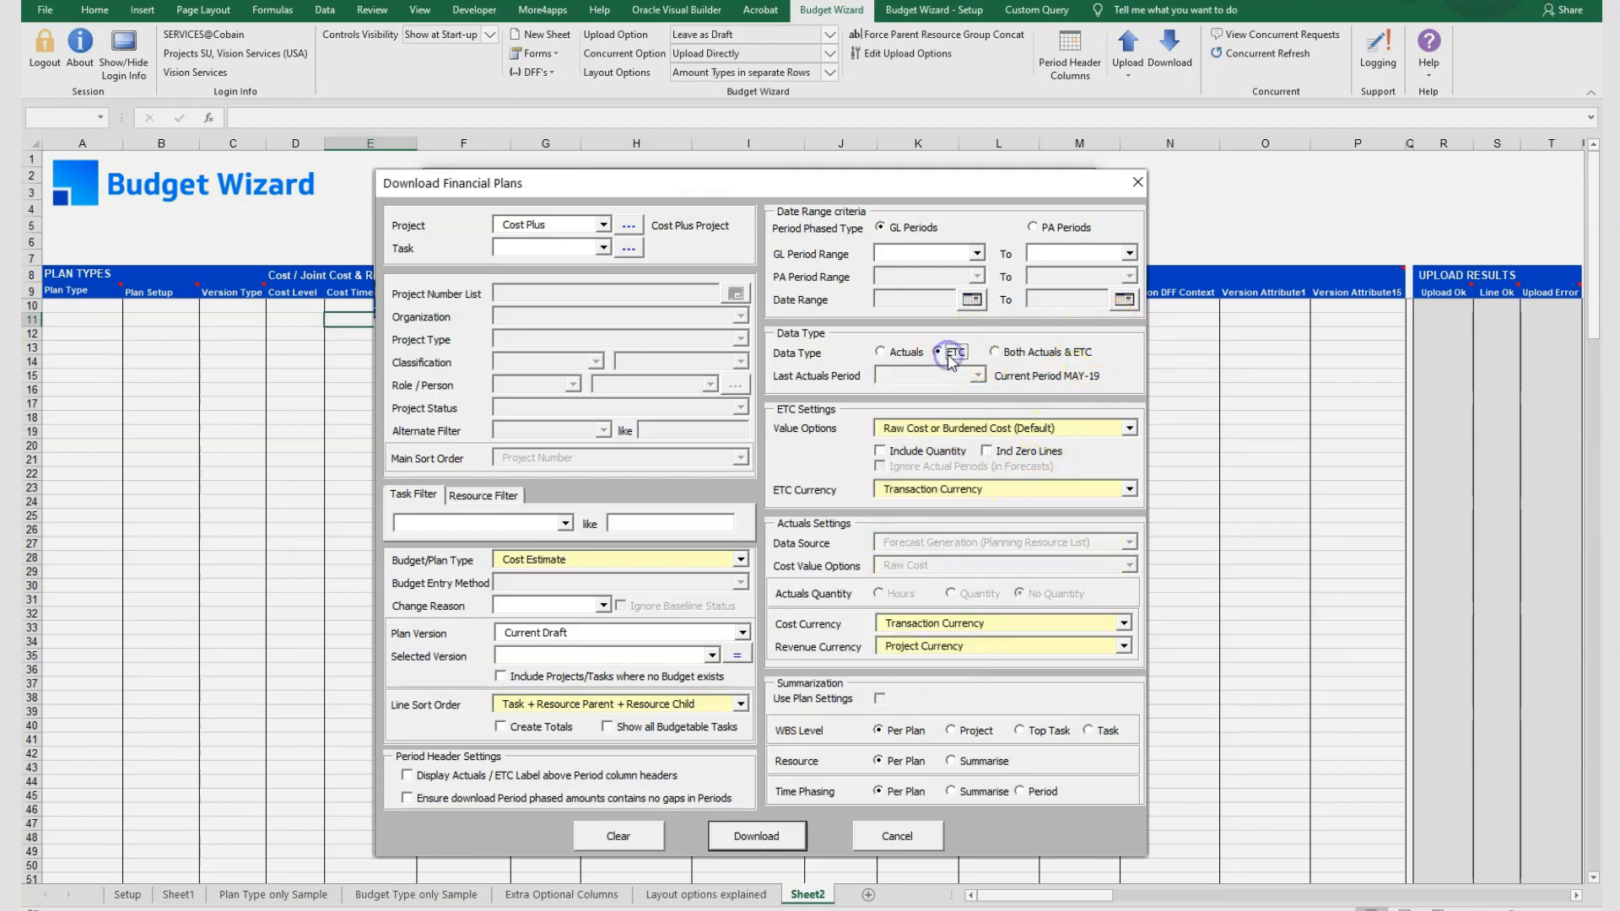
Step: Try the Data Type Actuals with Data Source Forecast Generation (Planning Resource List), and restore the Data Type to ETC
{"action": "left_click", "coordinate": [901, 355]}
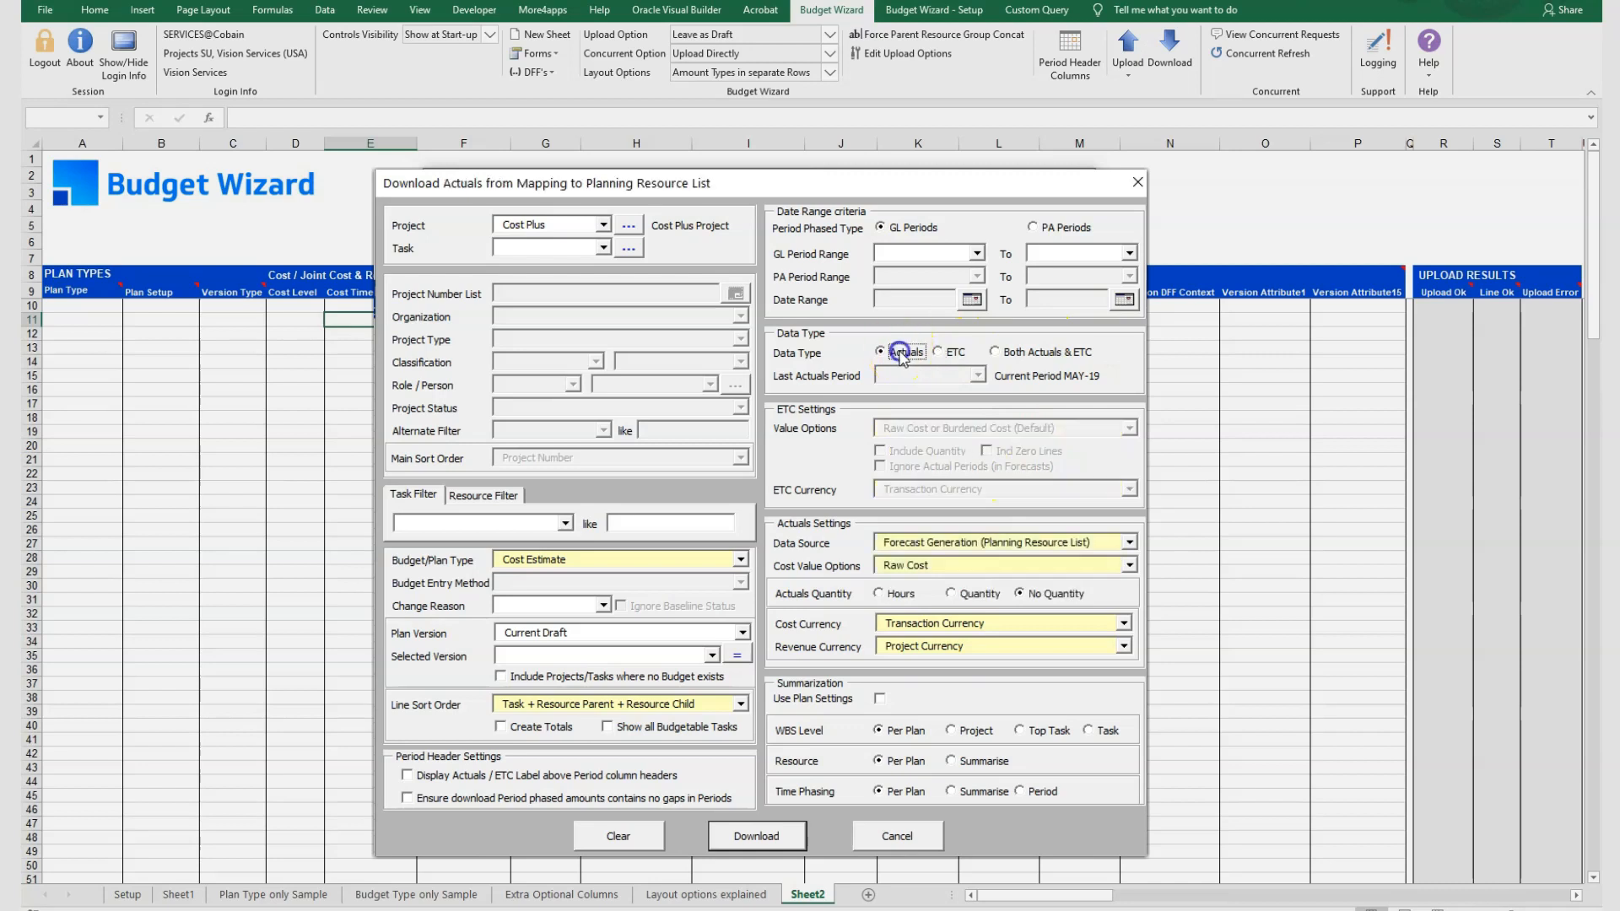
{"action": "left_click", "coordinate": [1129, 543]}
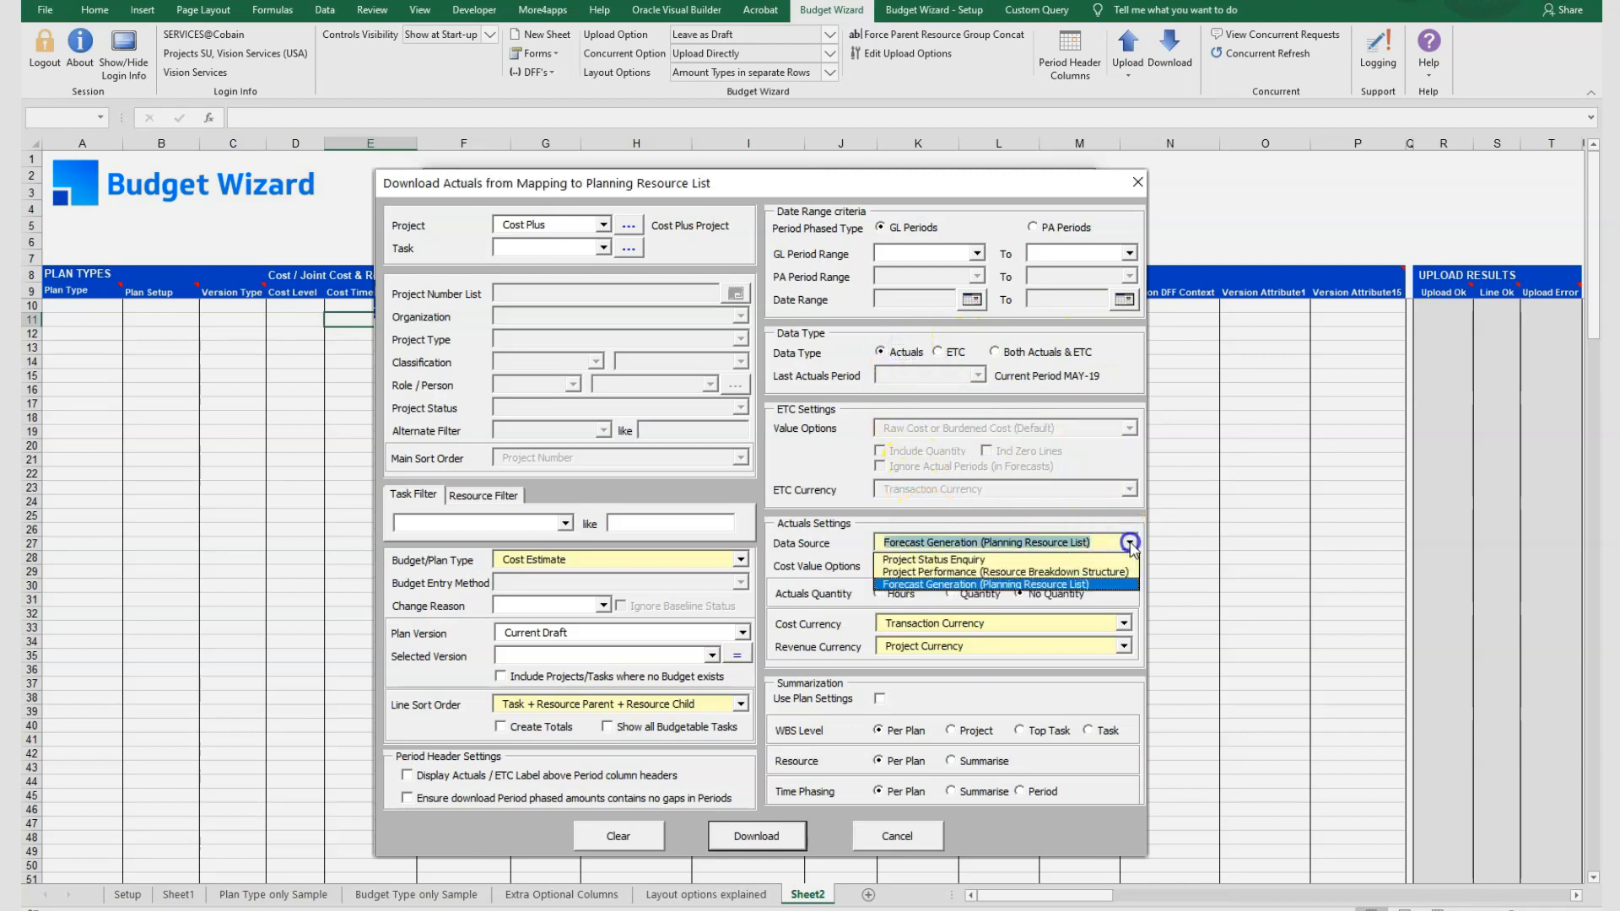
{"action": "left_click", "coordinate": [928, 561]}
{"action": "left_click", "coordinate": [1035, 585]}
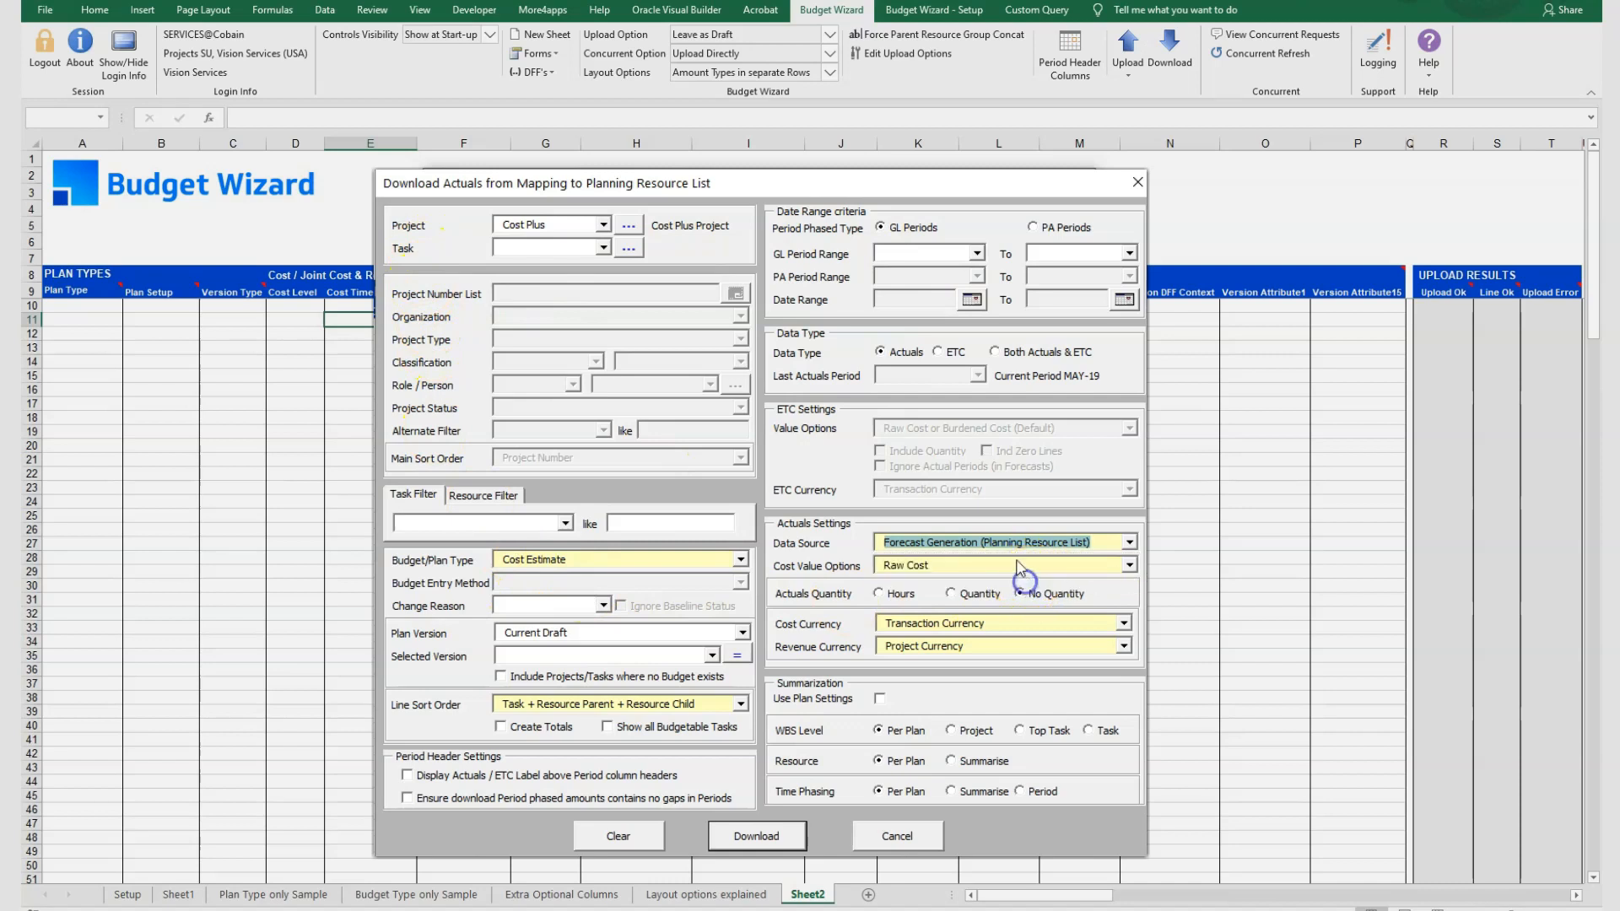
{"action": "left_click", "coordinate": [939, 353]}
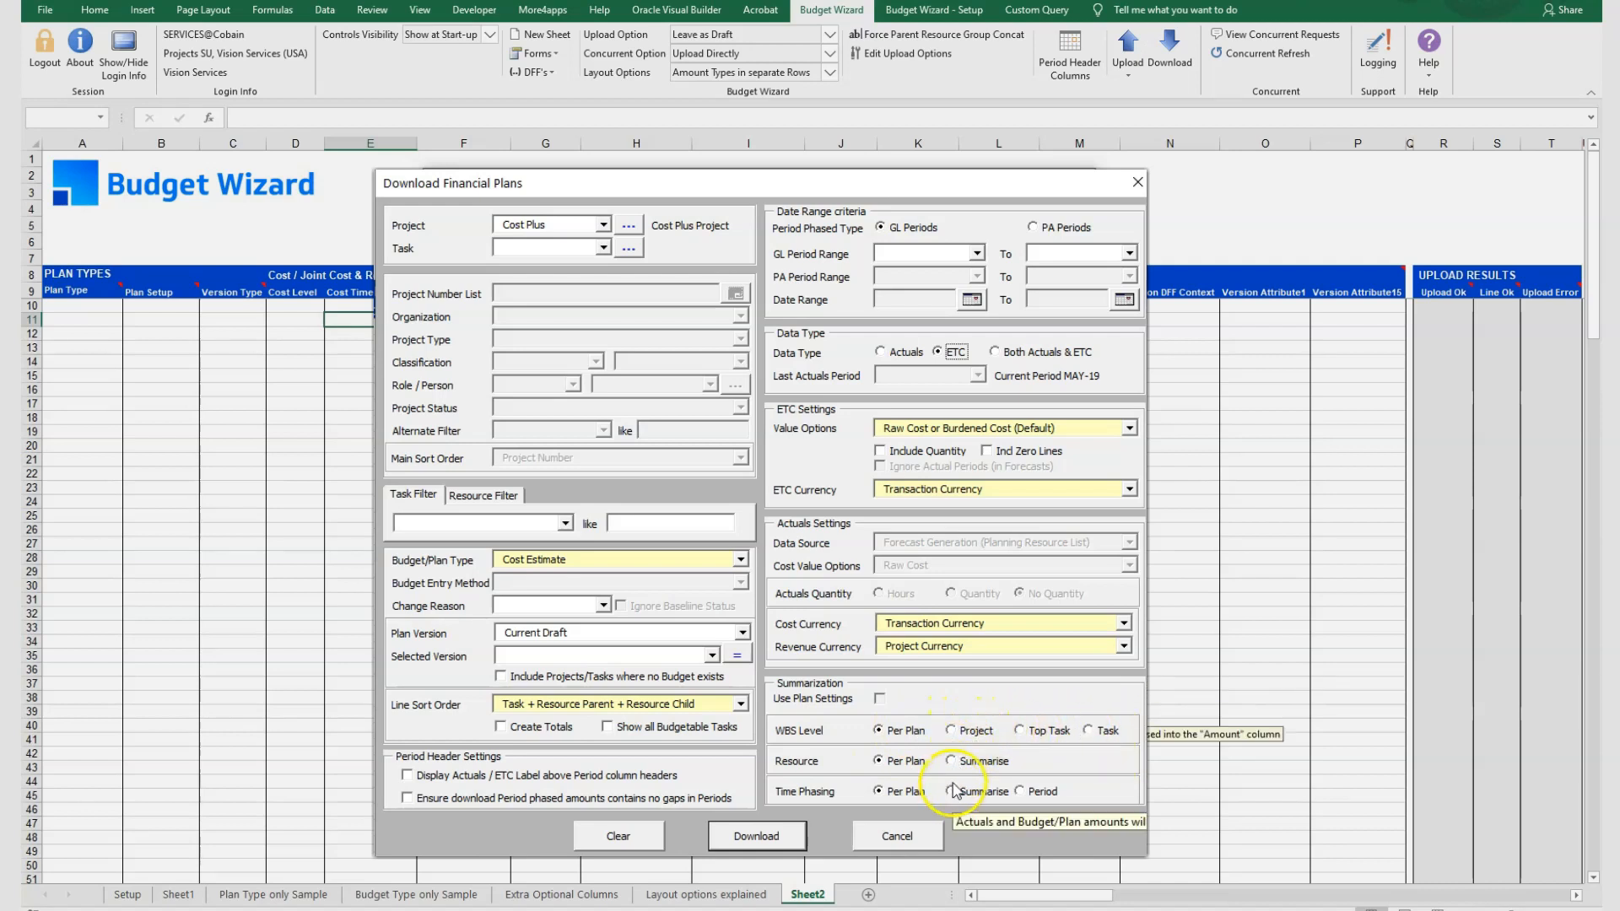
Step: Try summarizing with WBS Level at Project and then Top Task, and both Resource and Time Phasing set to Summarise
{"action": "left_click", "coordinate": [967, 732]}
{"action": "left_click", "coordinate": [954, 762]}
{"action": "left_click", "coordinate": [952, 791]}
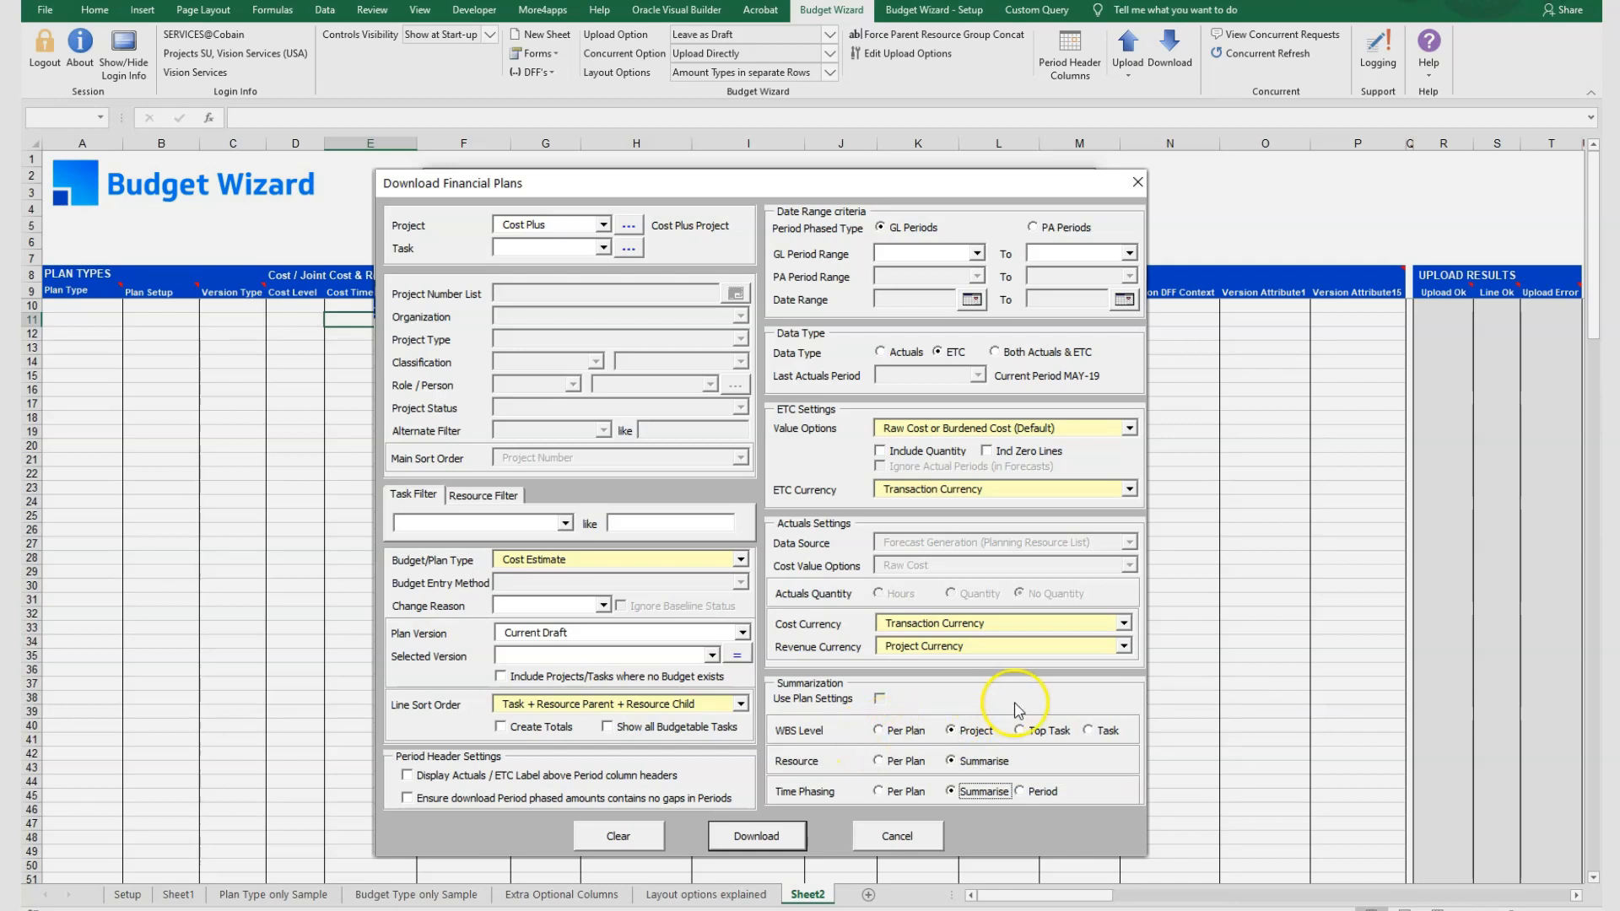
{"action": "left_click", "coordinate": [1021, 732]}
{"action": "left_click", "coordinate": [1092, 733]}
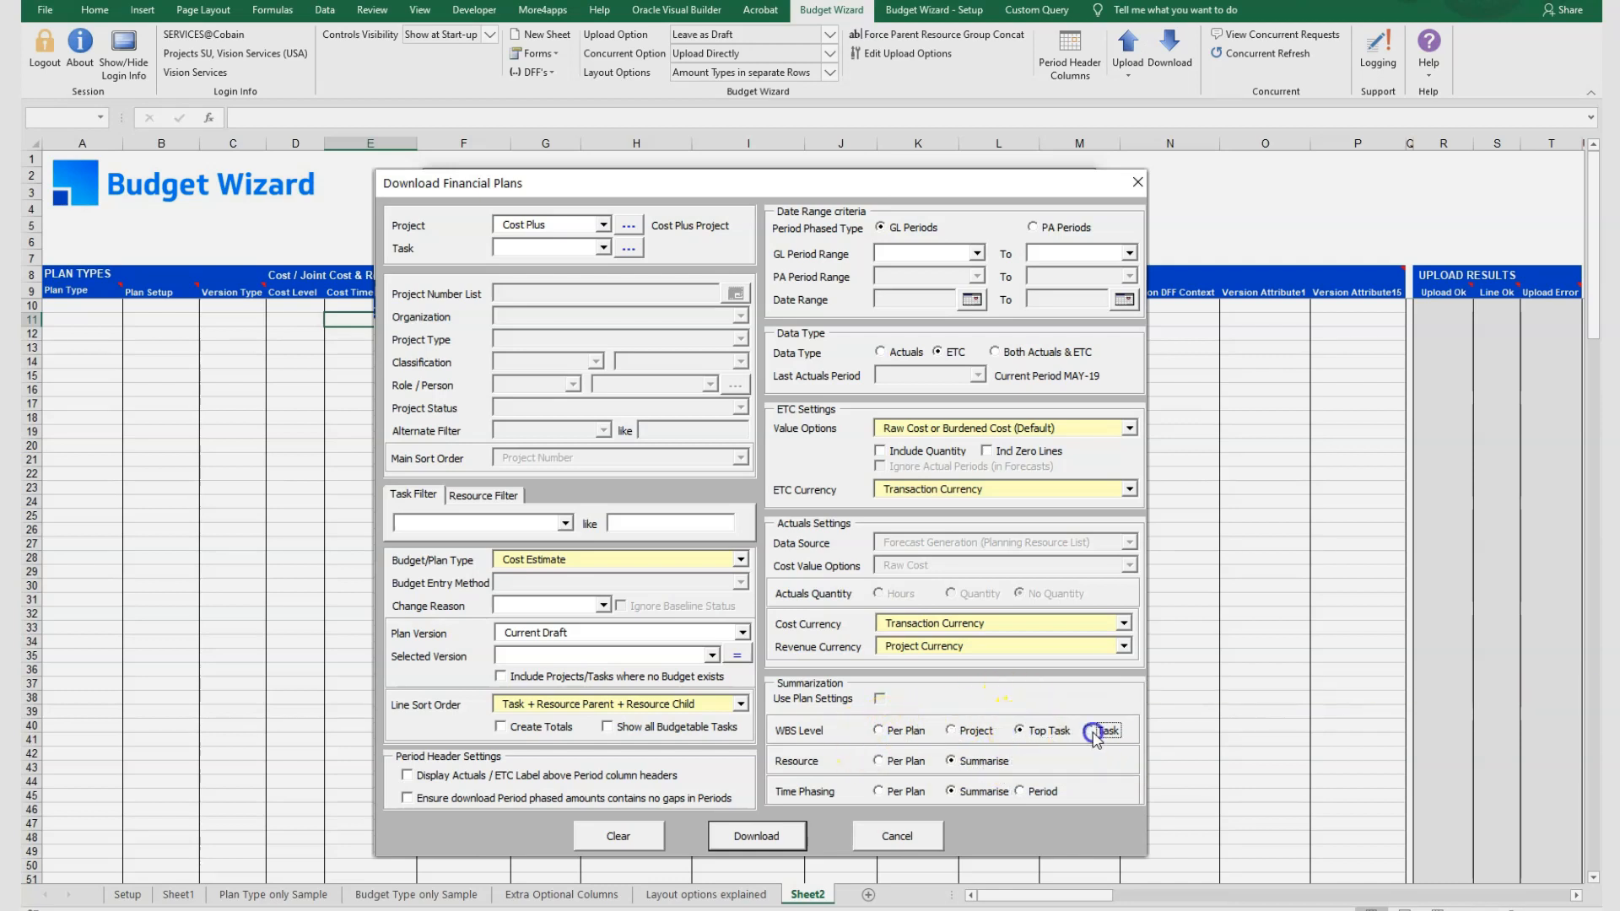
{"action": "left_click", "coordinate": [1019, 731]}
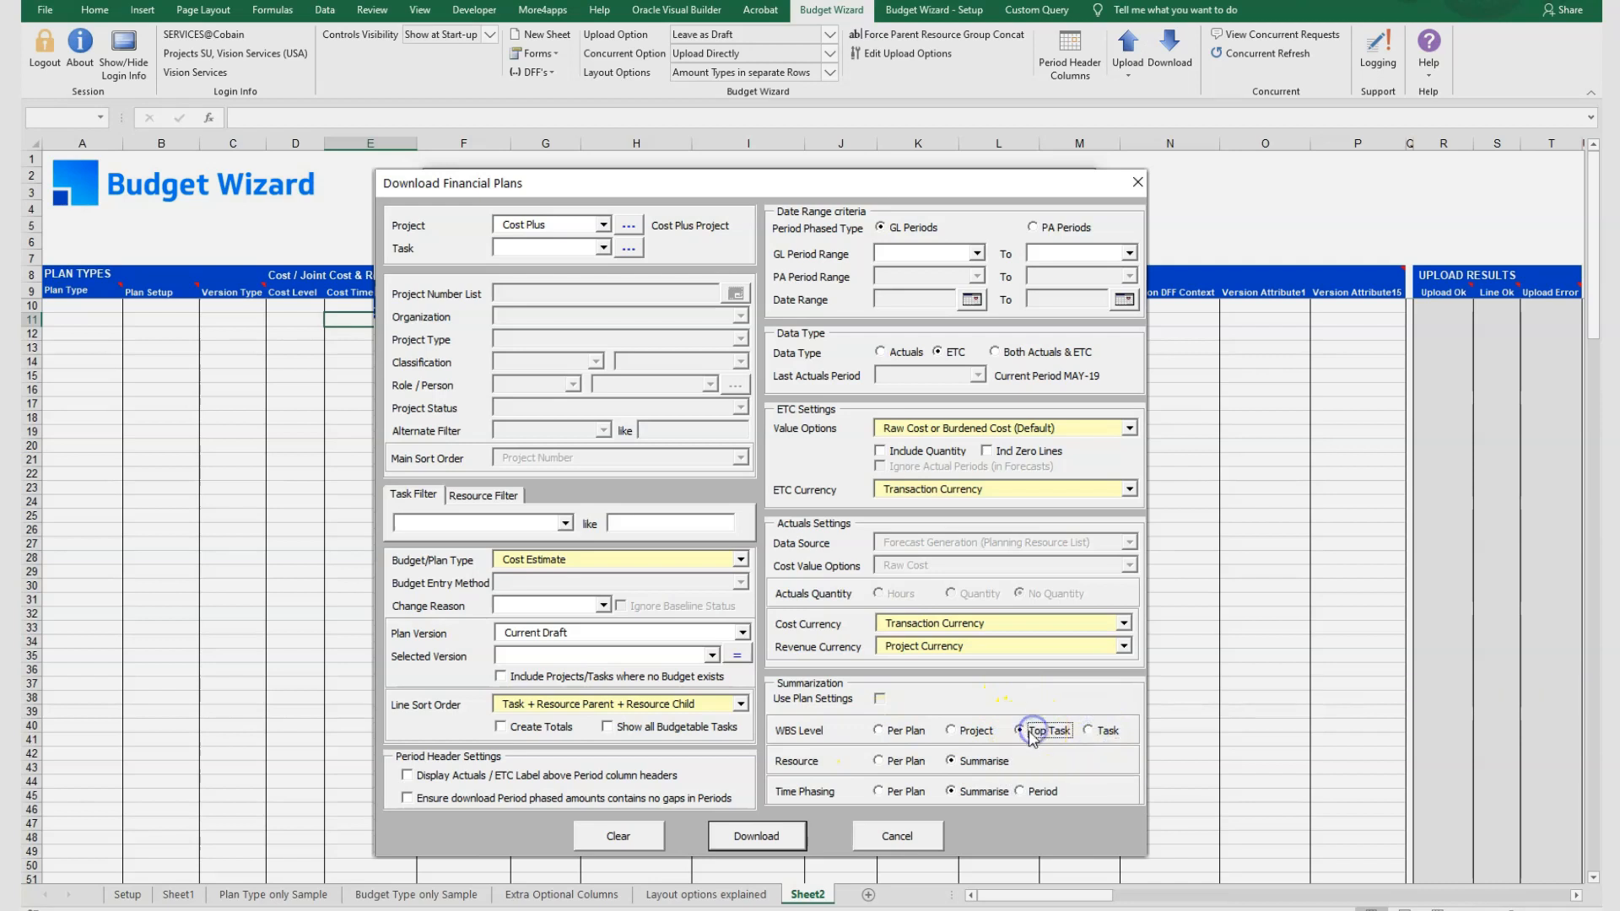
Step: Reset WBS Level, Resource and Time Phasing to Per Plan
{"action": "left_click", "coordinate": [881, 730]}
{"action": "left_click", "coordinate": [881, 761]}
{"action": "left_click", "coordinate": [886, 790]}
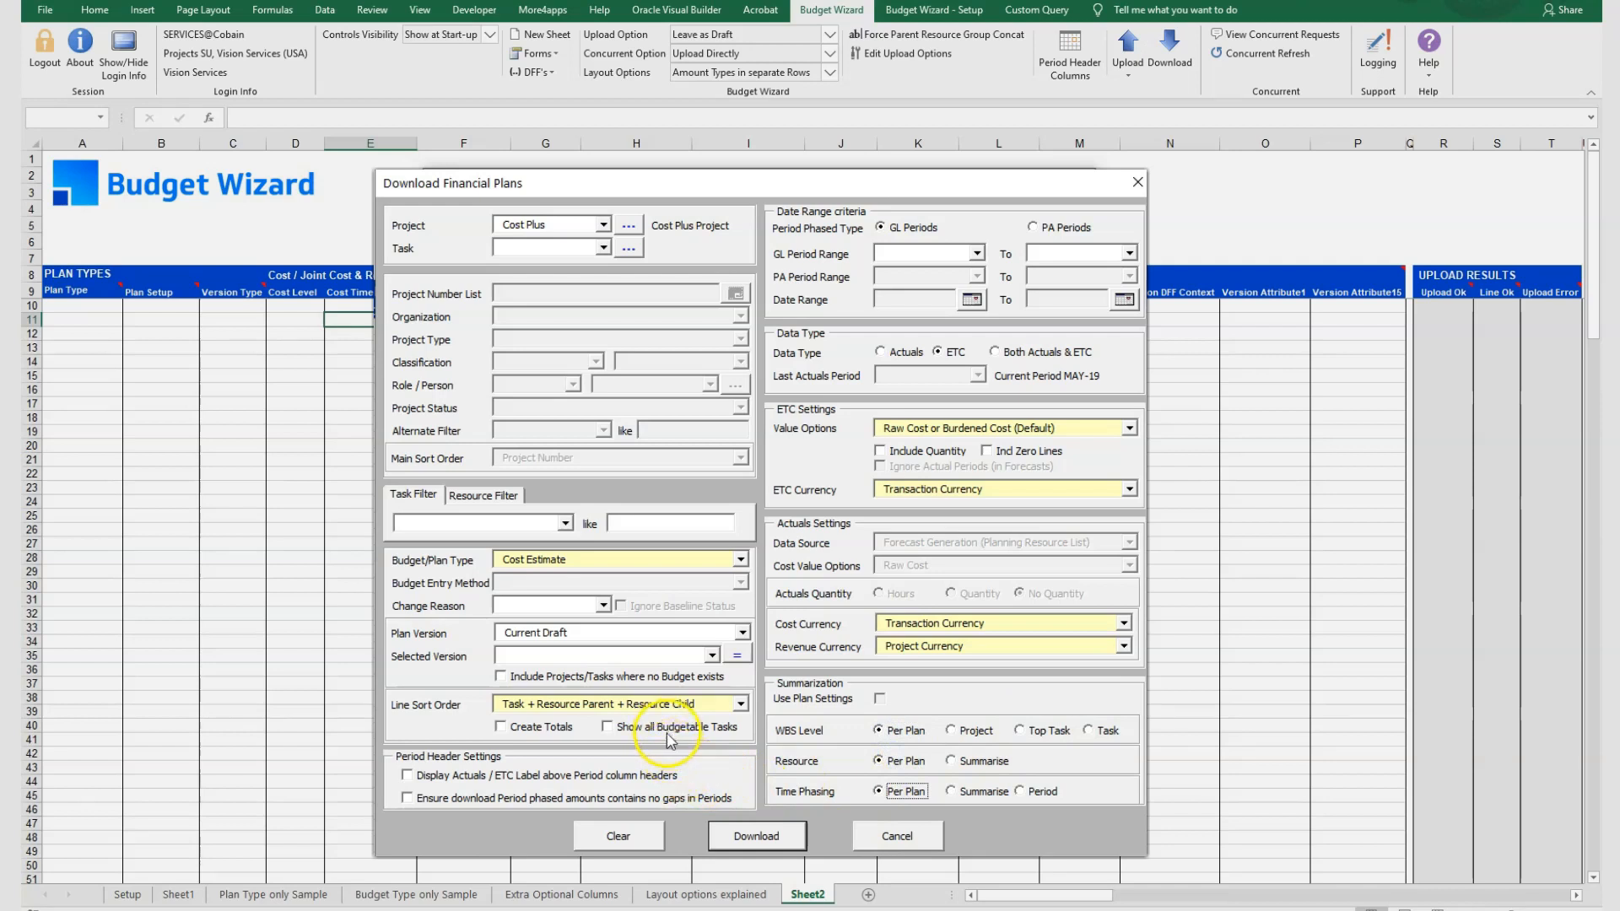
Step: Enable Show all Budgetable Tasks and download the financial plan into the sheet
{"action": "left_click", "coordinate": [607, 727]}
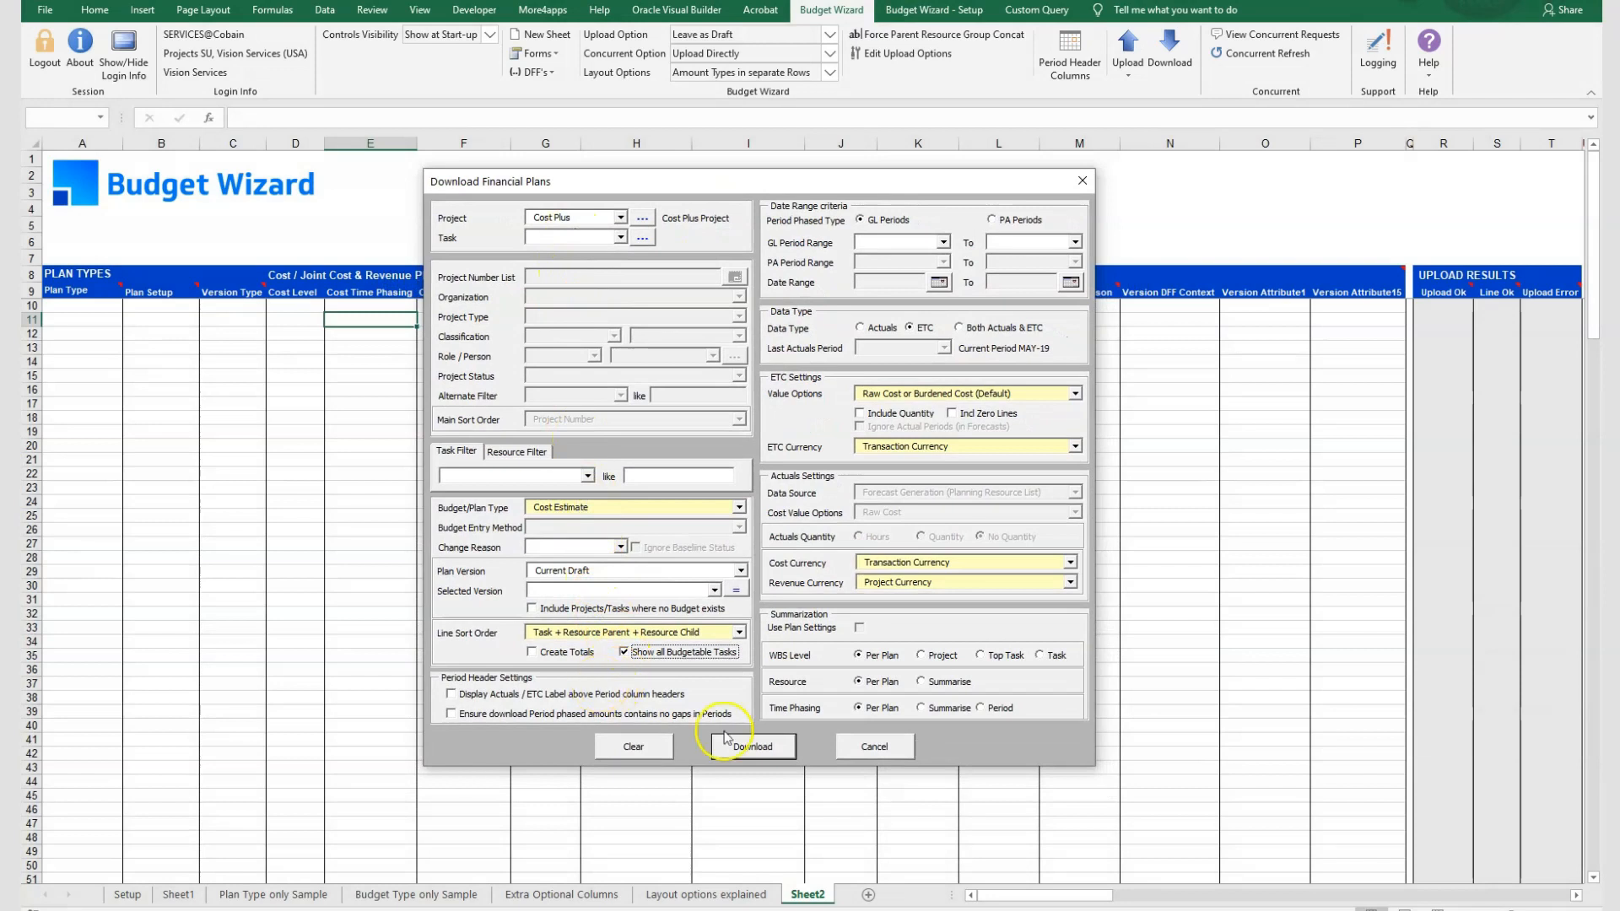
{"action": "left_click", "coordinate": [760, 746]}
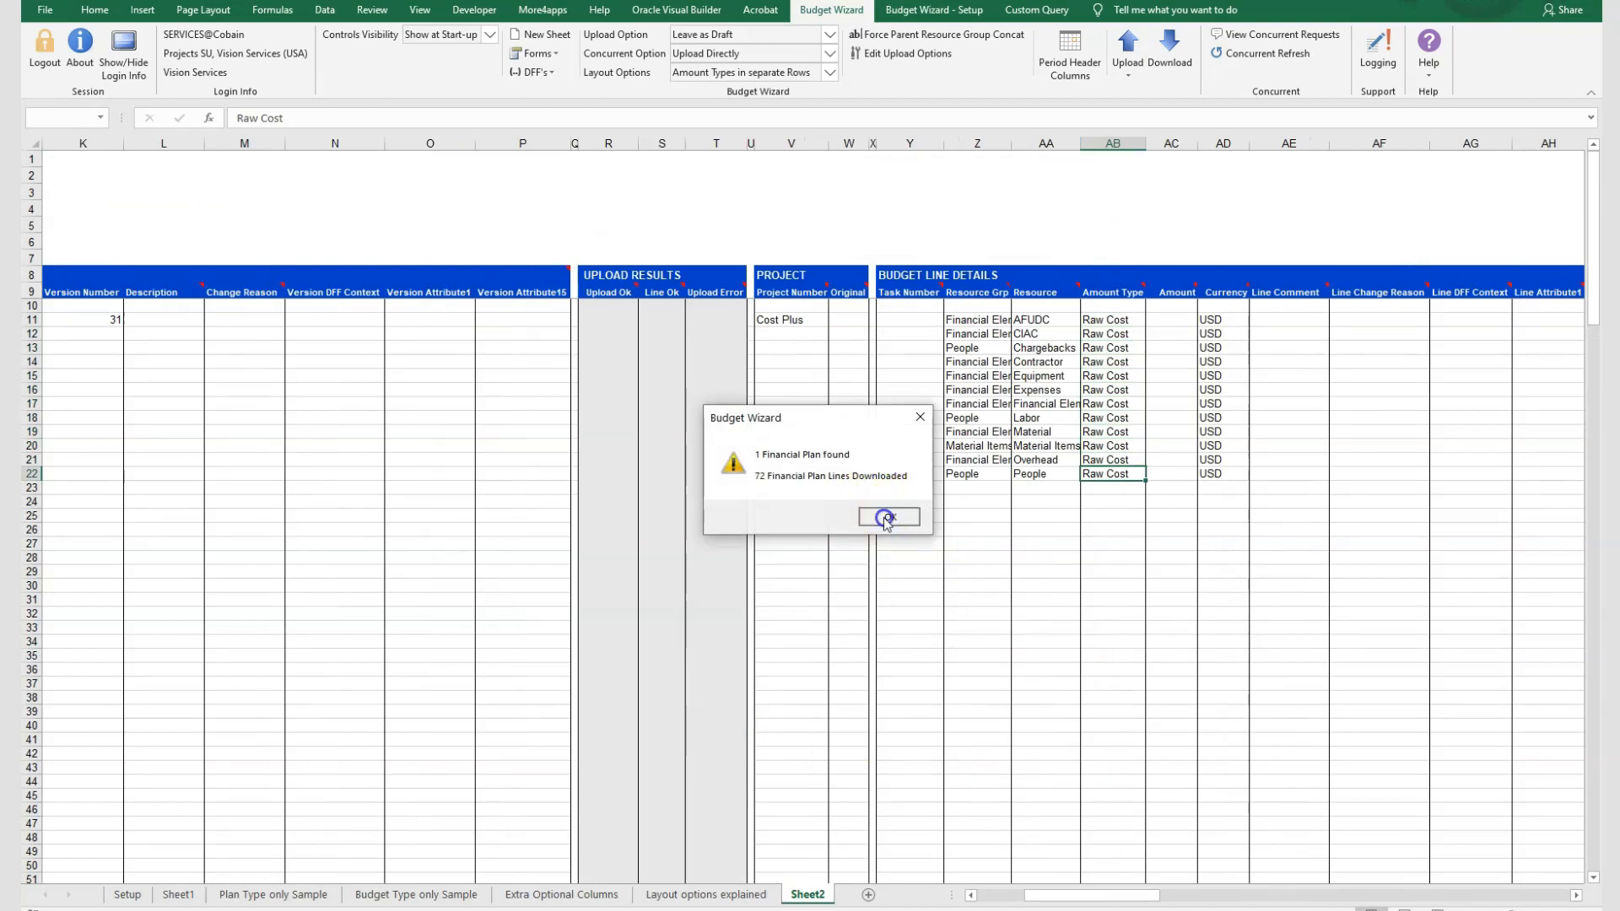
{"action": "left_click", "coordinate": [886, 517]}
Step: Delete the three Revenue Plan Settings columns: Revenue Level, Revenue Time Phasing and Revenue Resource List
{"action": "left_click_drag", "start_coordinate": [1101, 894], "coordinate": [995, 894]}
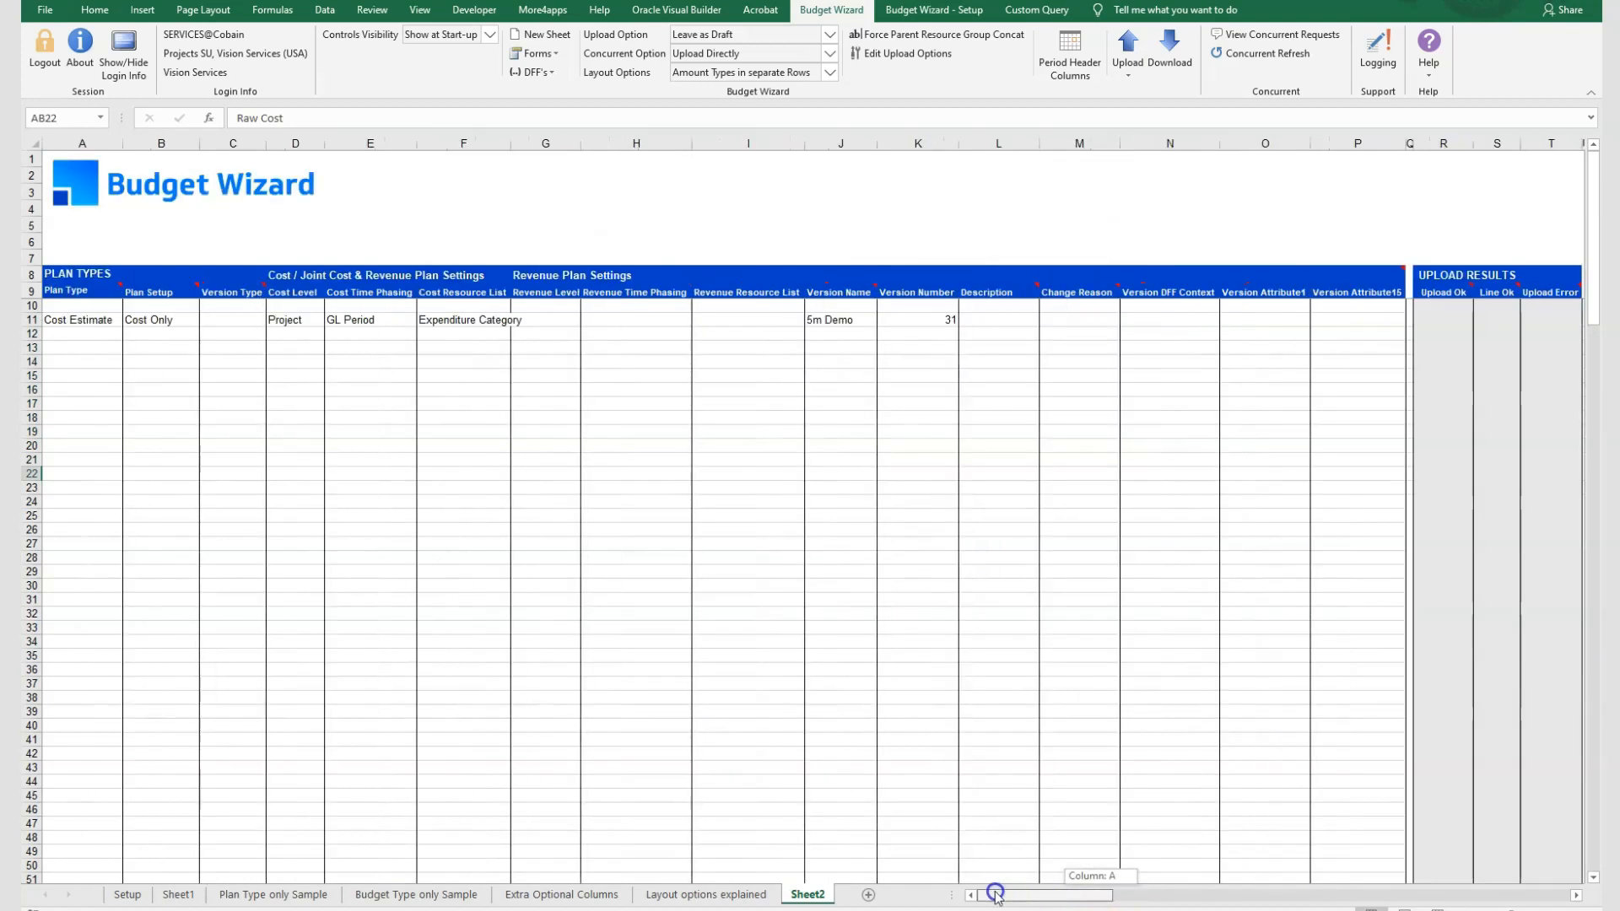
{"action": "left_click", "coordinate": [156, 320]}
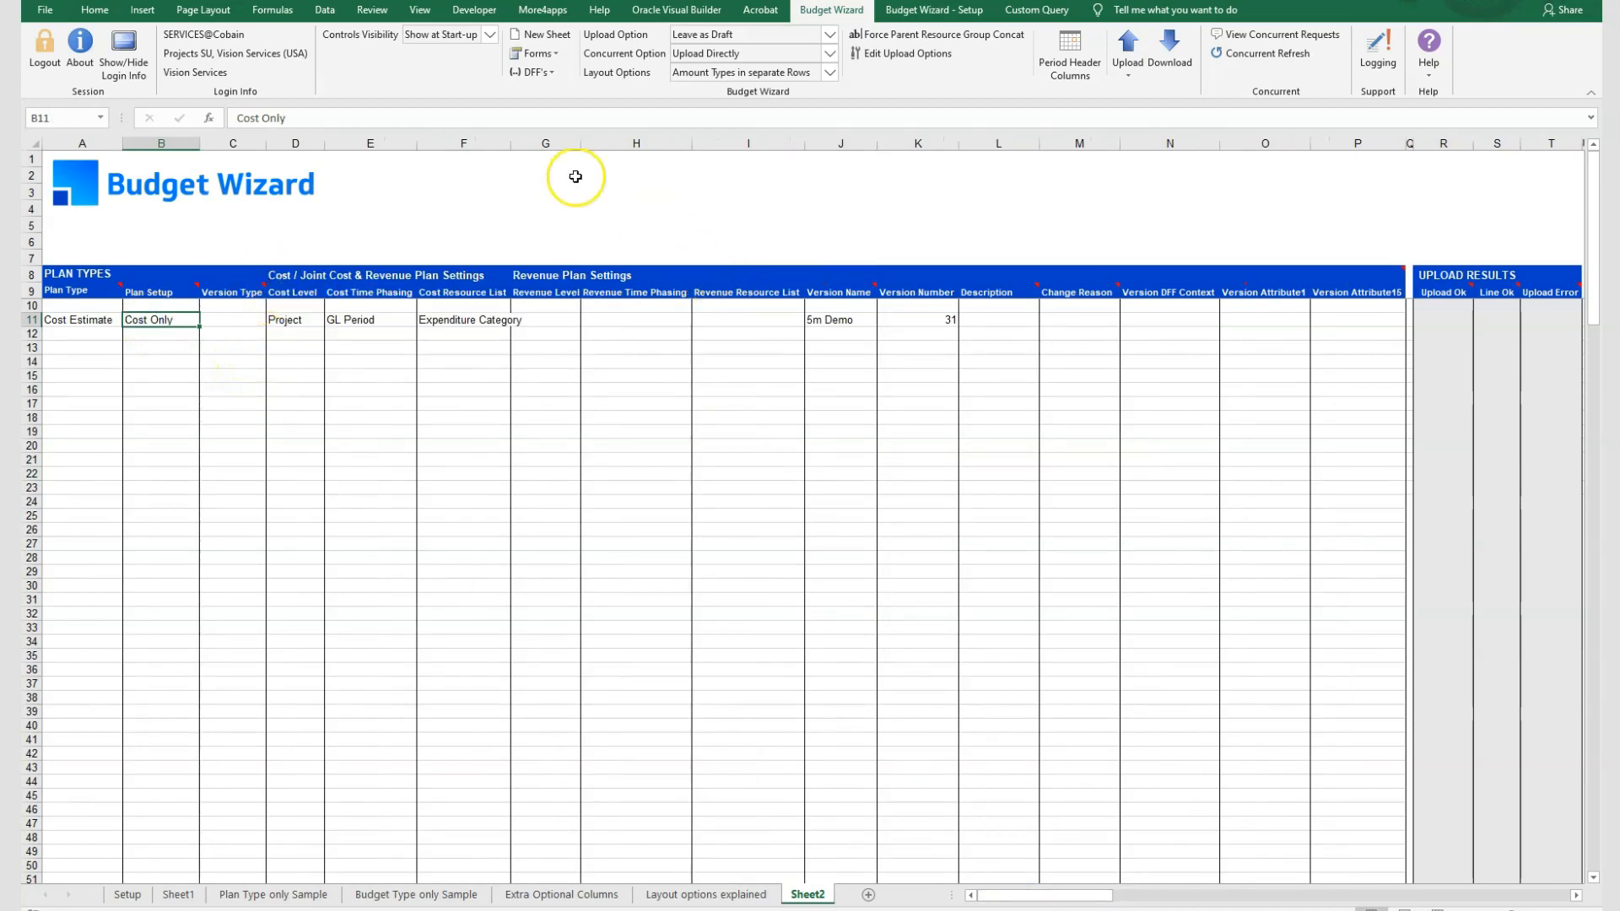
{"action": "left_click", "coordinate": [547, 144]}
{"action": "left_click_drag", "start_coordinate": [547, 143], "coordinate": [704, 152]}
{"action": "right_click", "coordinate": [680, 197]}
{"action": "left_click", "coordinate": [746, 332]}
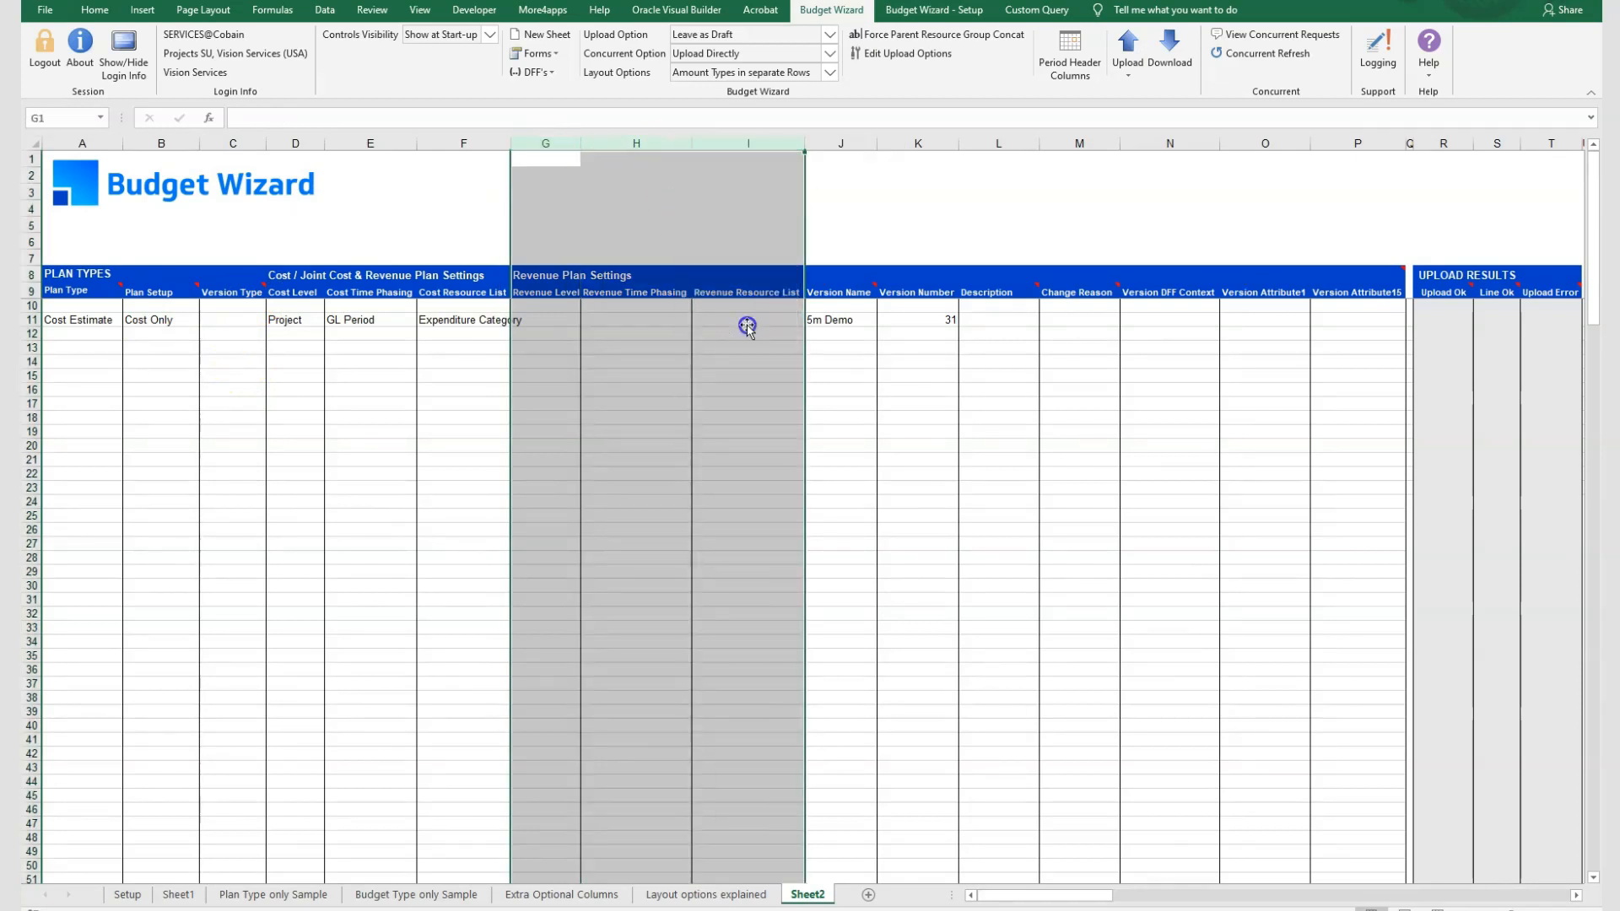
Step: Delete the Version Type column from the Plan Types section
{"action": "left_click", "coordinate": [230, 140]}
{"action": "right_click", "coordinate": [230, 140]}
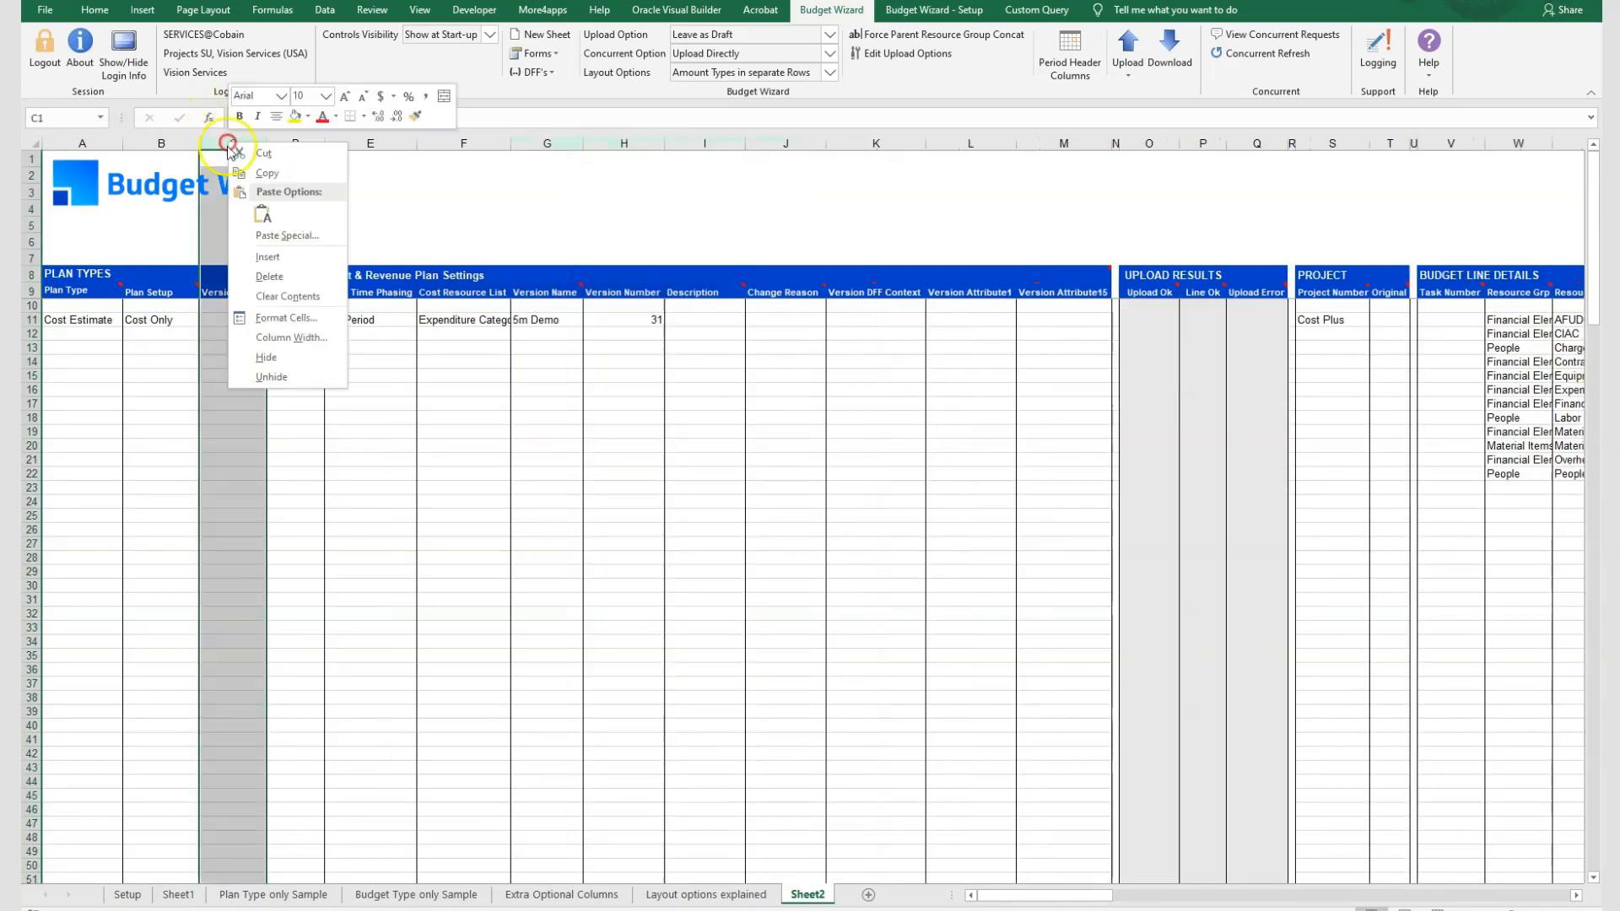
{"action": "left_click", "coordinate": [269, 270]}
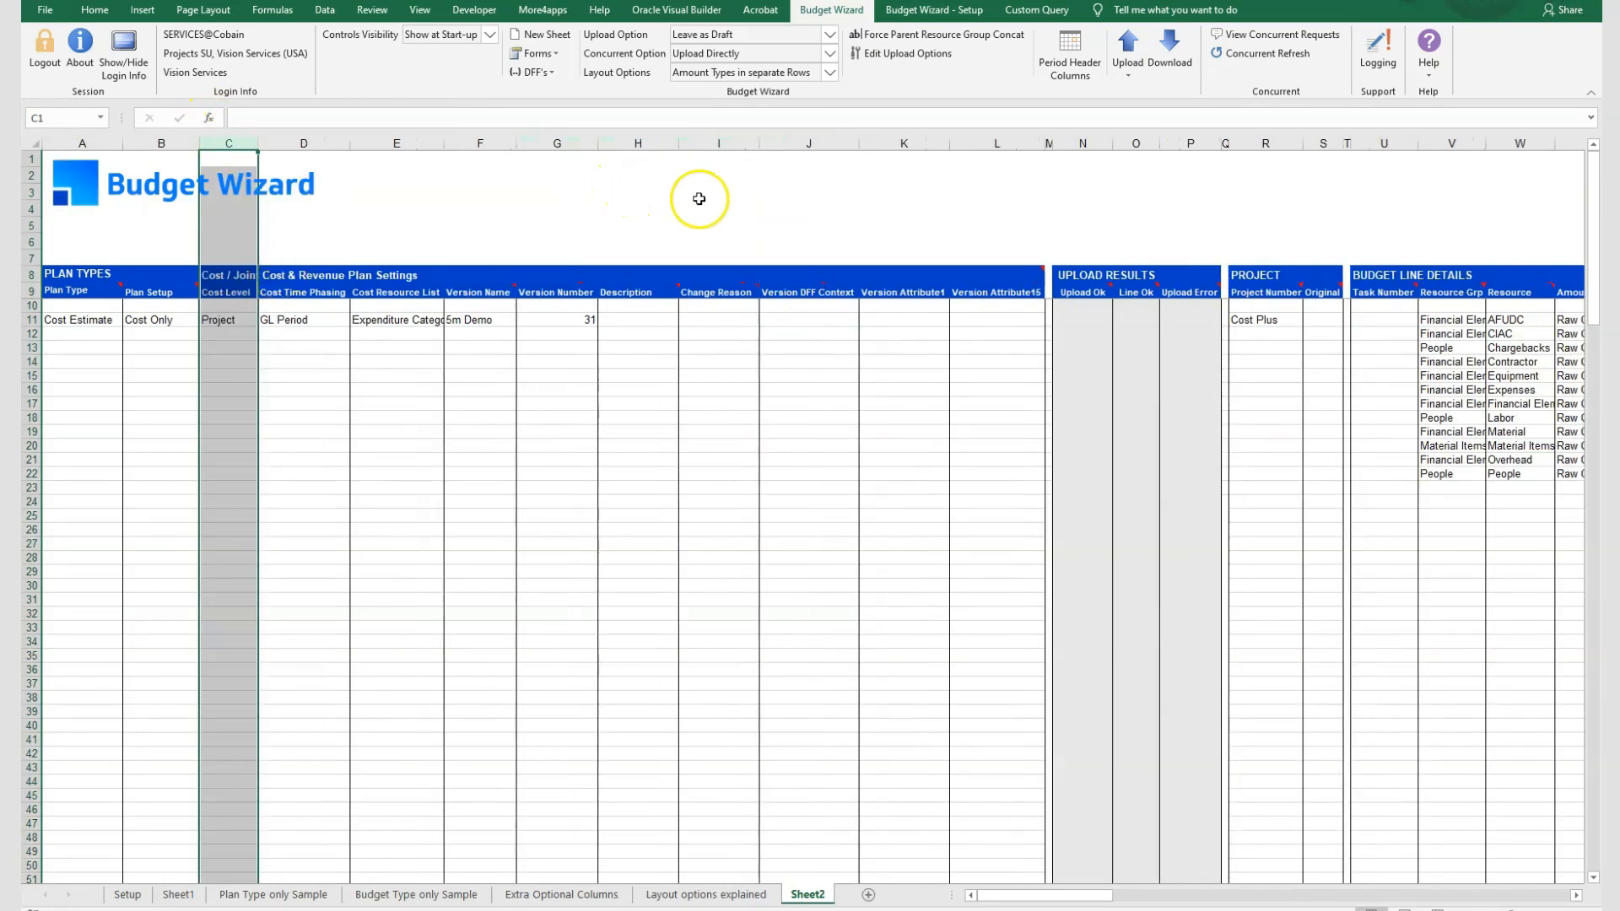
Step: Check the Version Descriptive Flexfields form for the Version DFF Context in row 11 and accept it
{"action": "left_click", "coordinate": [825, 320]}
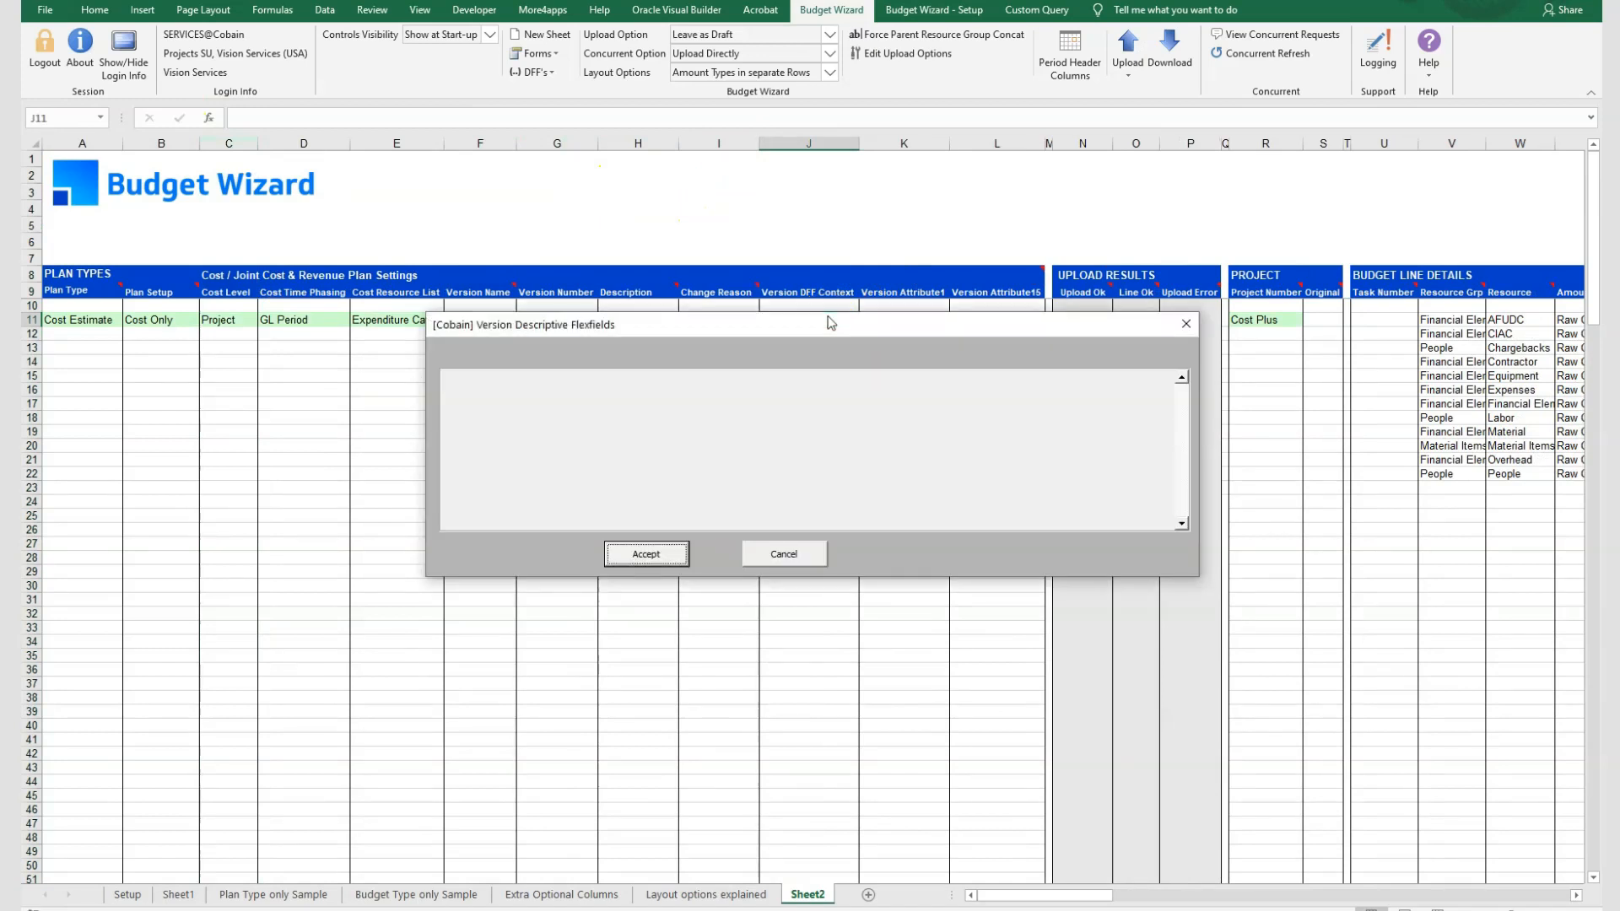
{"action": "left_click_drag", "start_coordinate": [791, 326], "coordinate": [735, 432]}
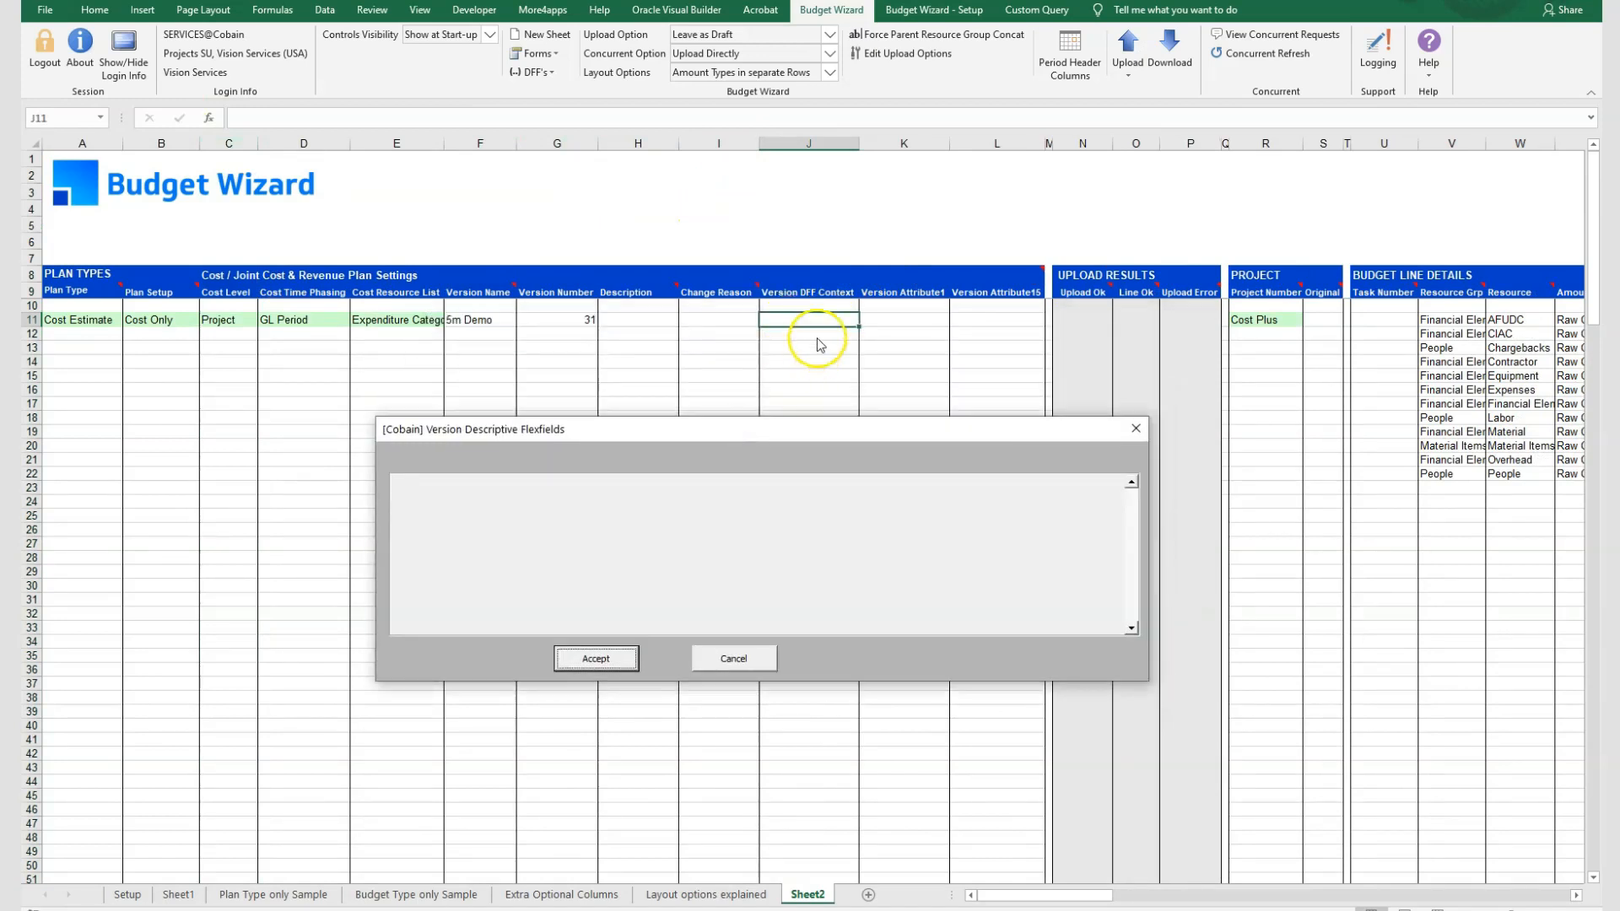
{"action": "left_click", "coordinate": [597, 659]}
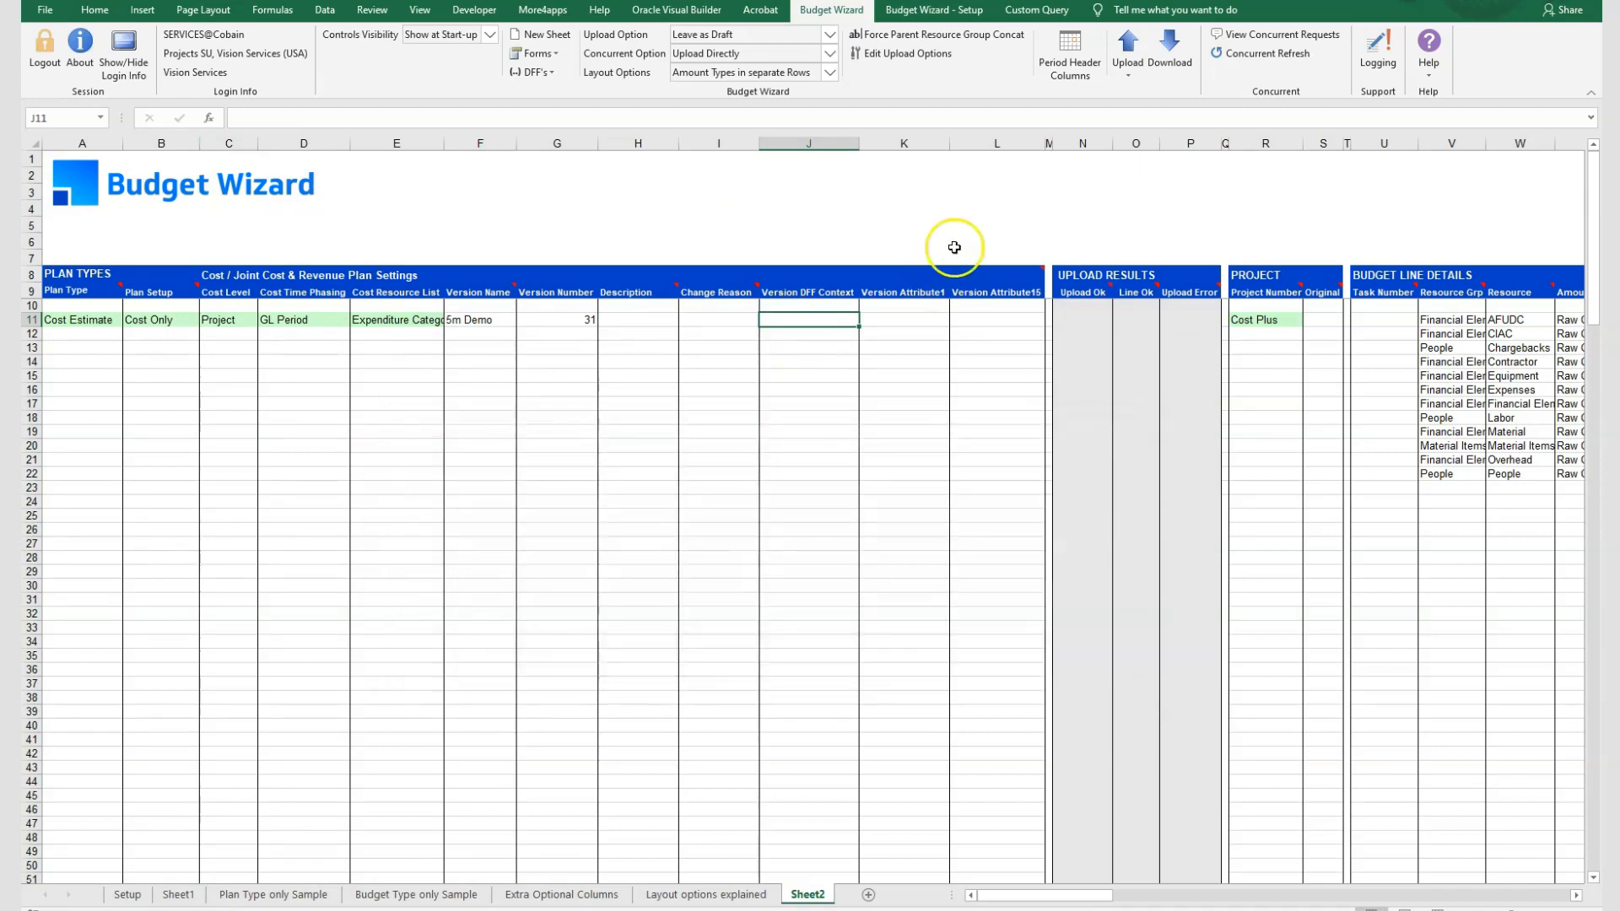
Step: Delete the version columns from Description through Version Attribute15
{"action": "left_click", "coordinate": [989, 143]}
{"action": "left_click_drag", "start_coordinate": [989, 144], "coordinate": [663, 184]}
{"action": "right_click", "coordinate": [632, 213]}
{"action": "left_click", "coordinate": [651, 344]}
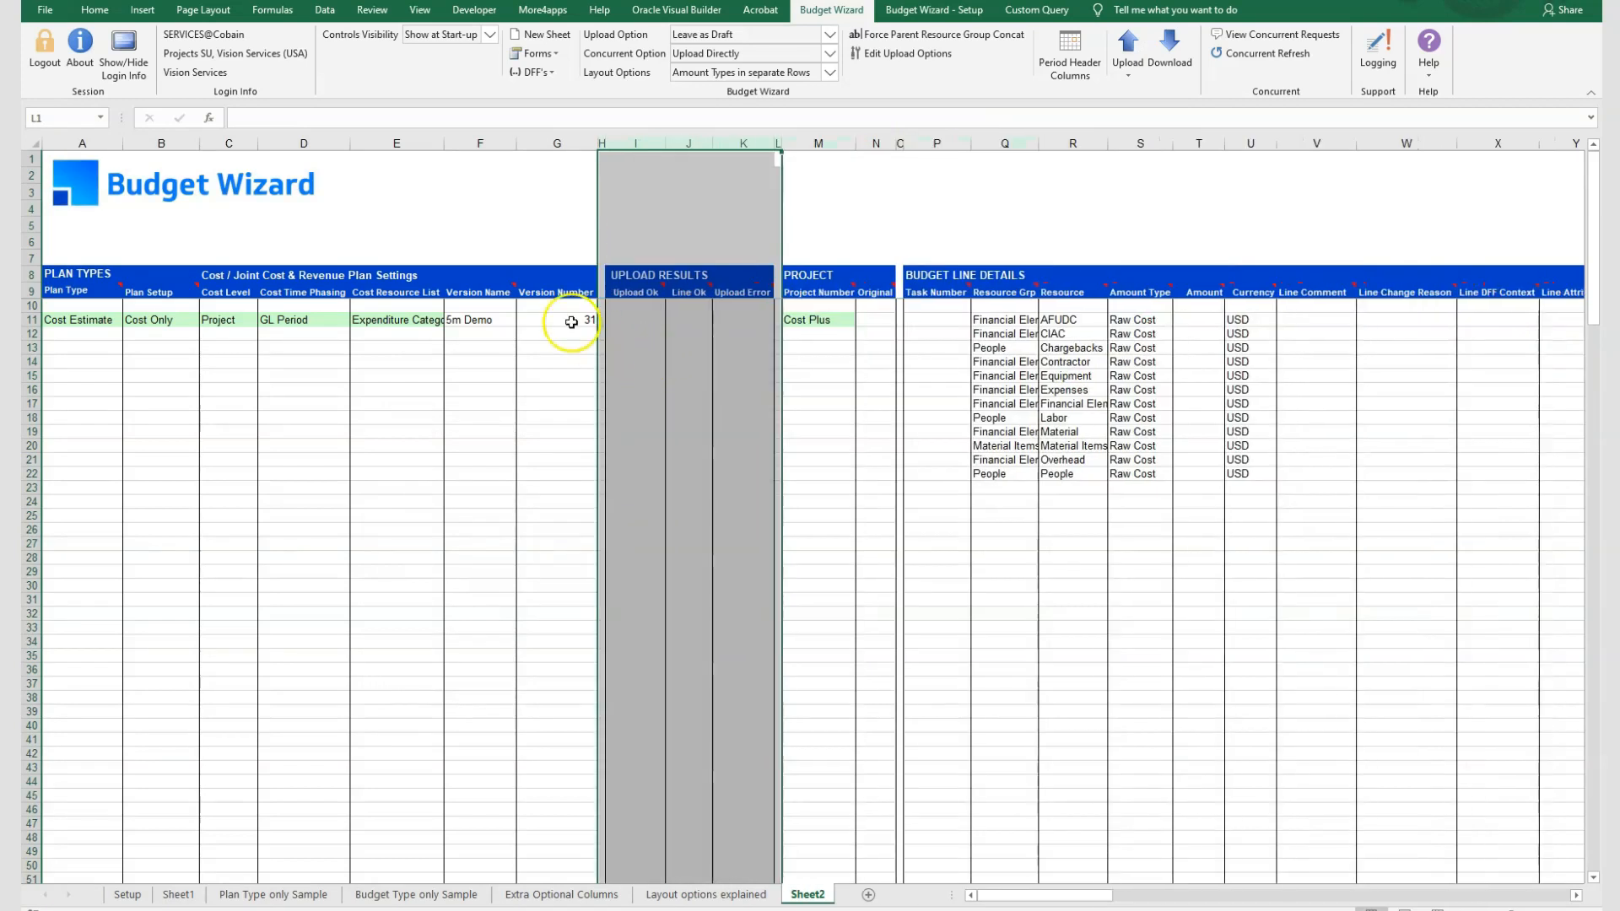
Step: Delete the Original column from the Project section
{"action": "left_click", "coordinate": [573, 322]}
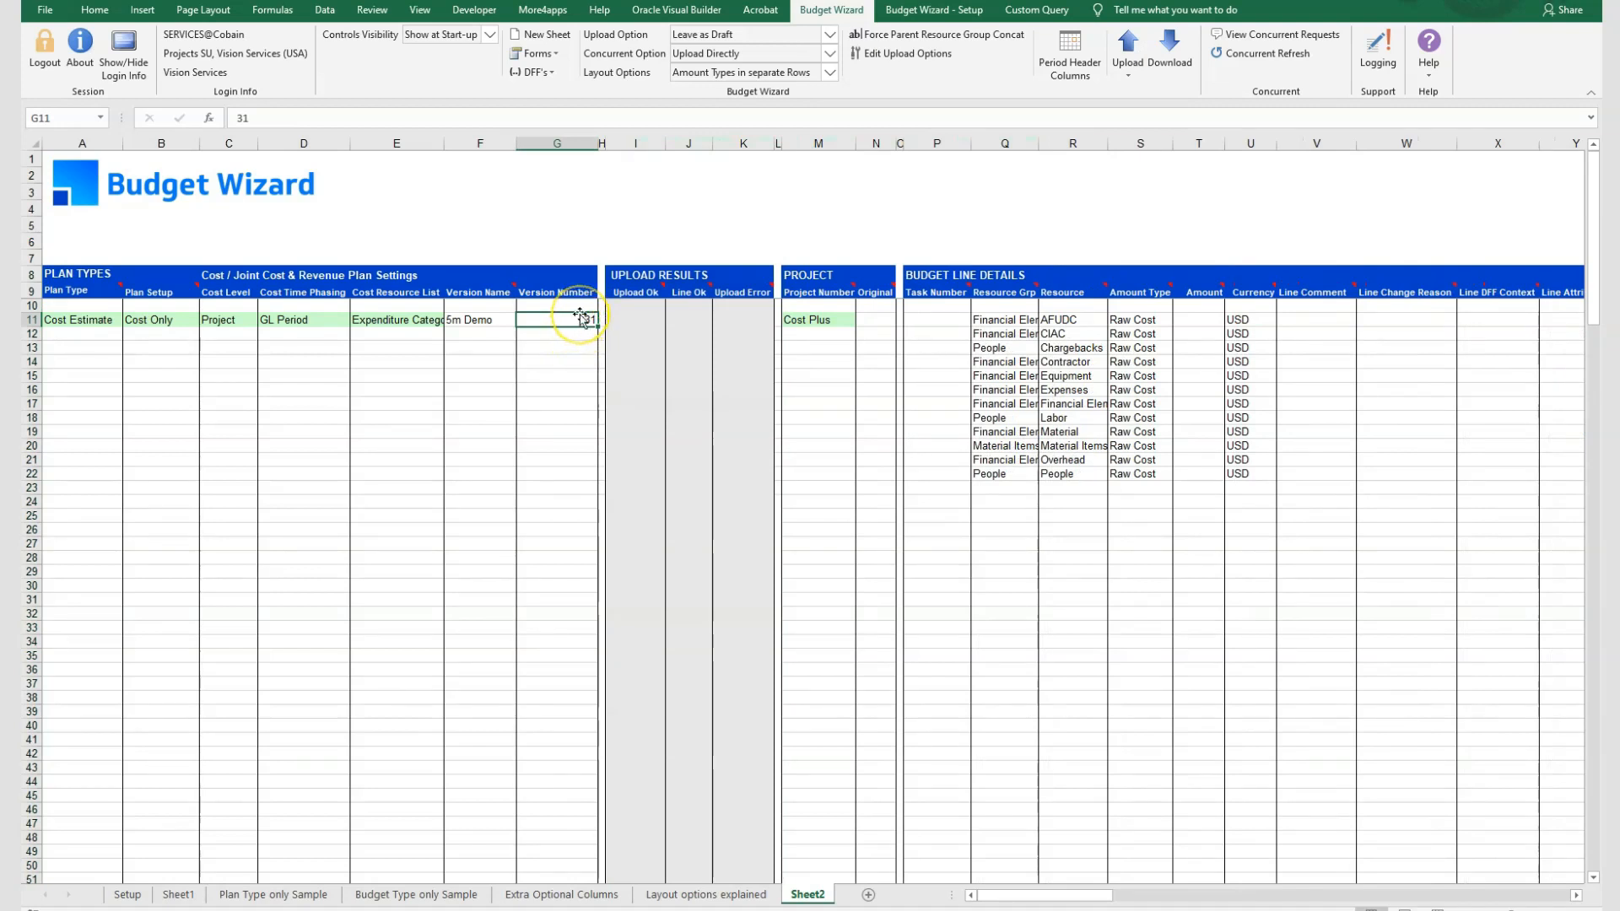
{"action": "left_click", "coordinate": [876, 141]}
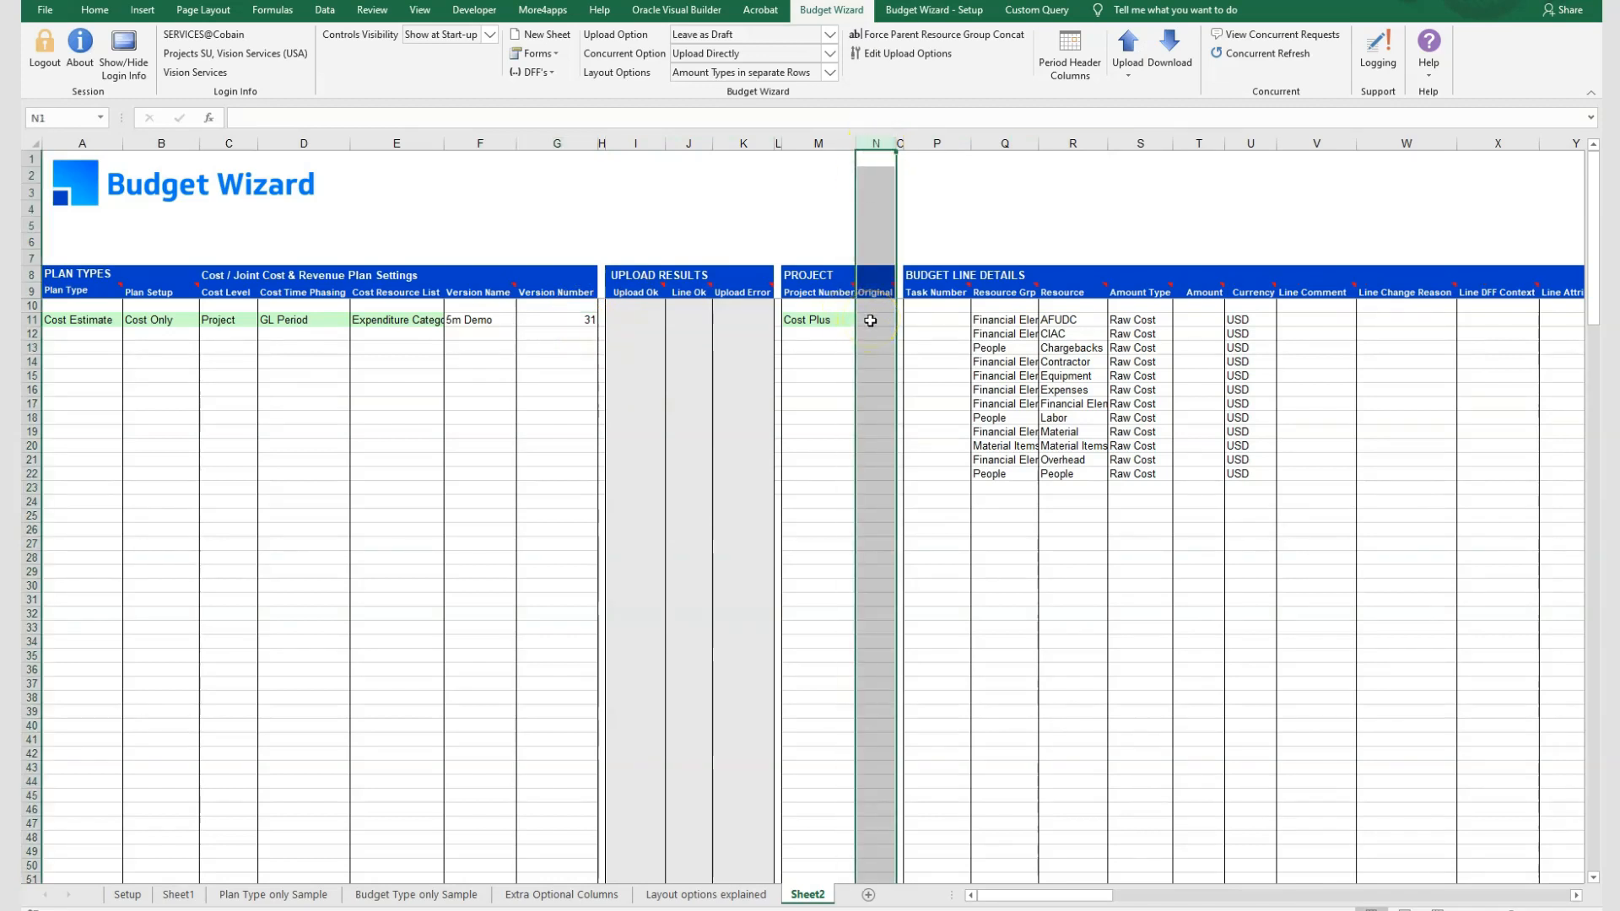
{"action": "right_click", "coordinate": [878, 142]}
{"action": "left_click", "coordinate": [910, 278]}
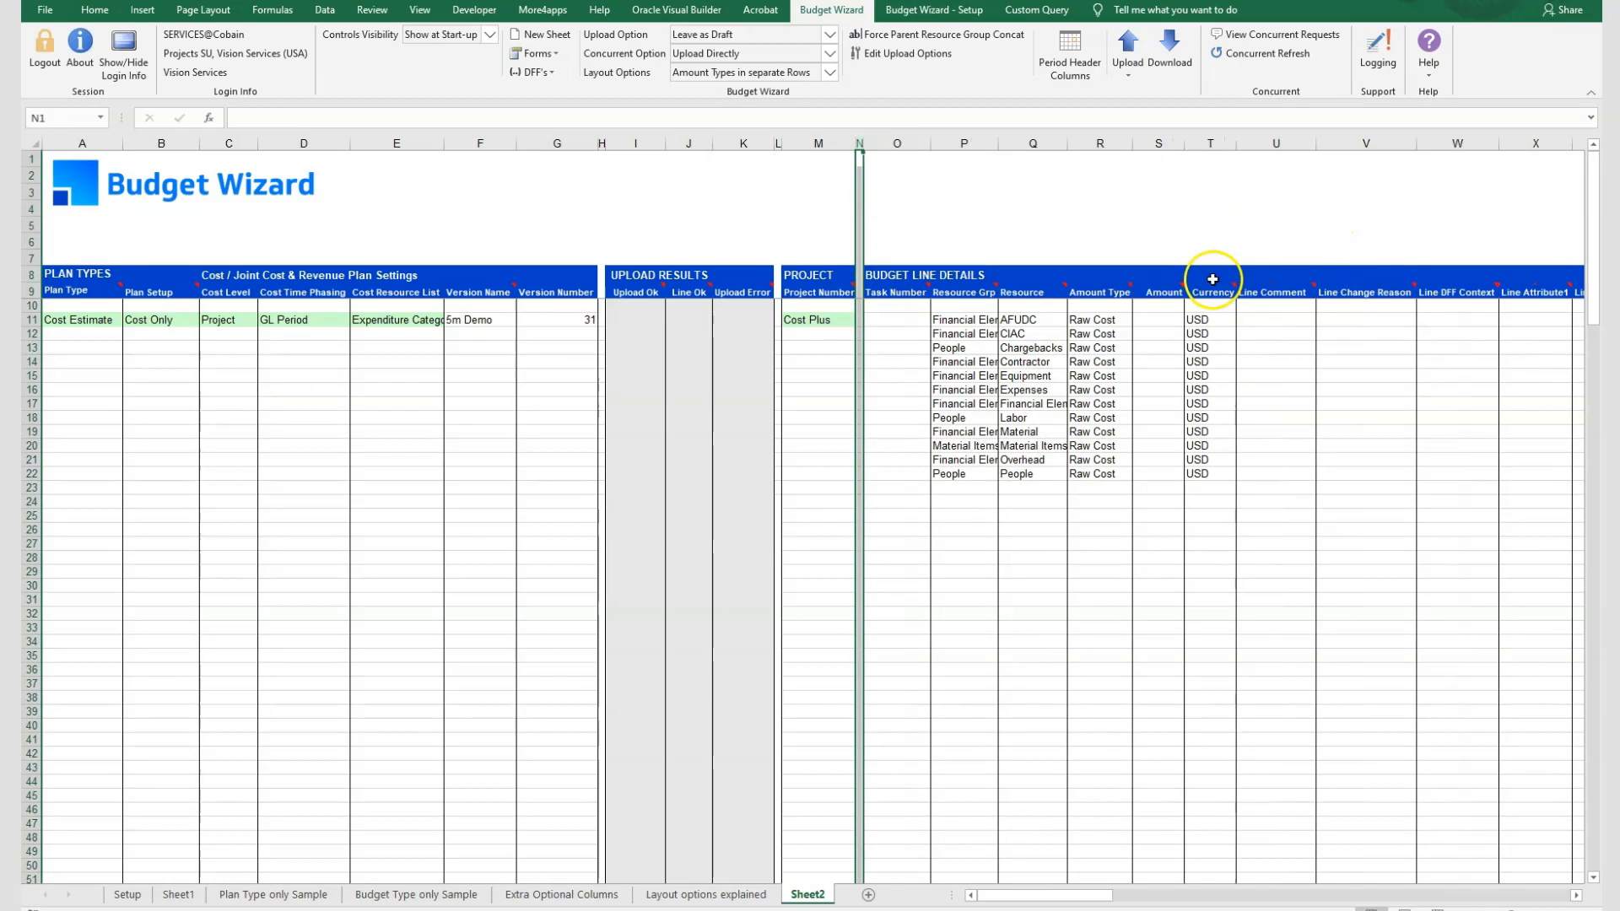
Step: Delete the Line Change Reason column from the Budget Line Details section
{"action": "left_click_drag", "start_coordinate": [1002, 895], "coordinate": [1031, 896]}
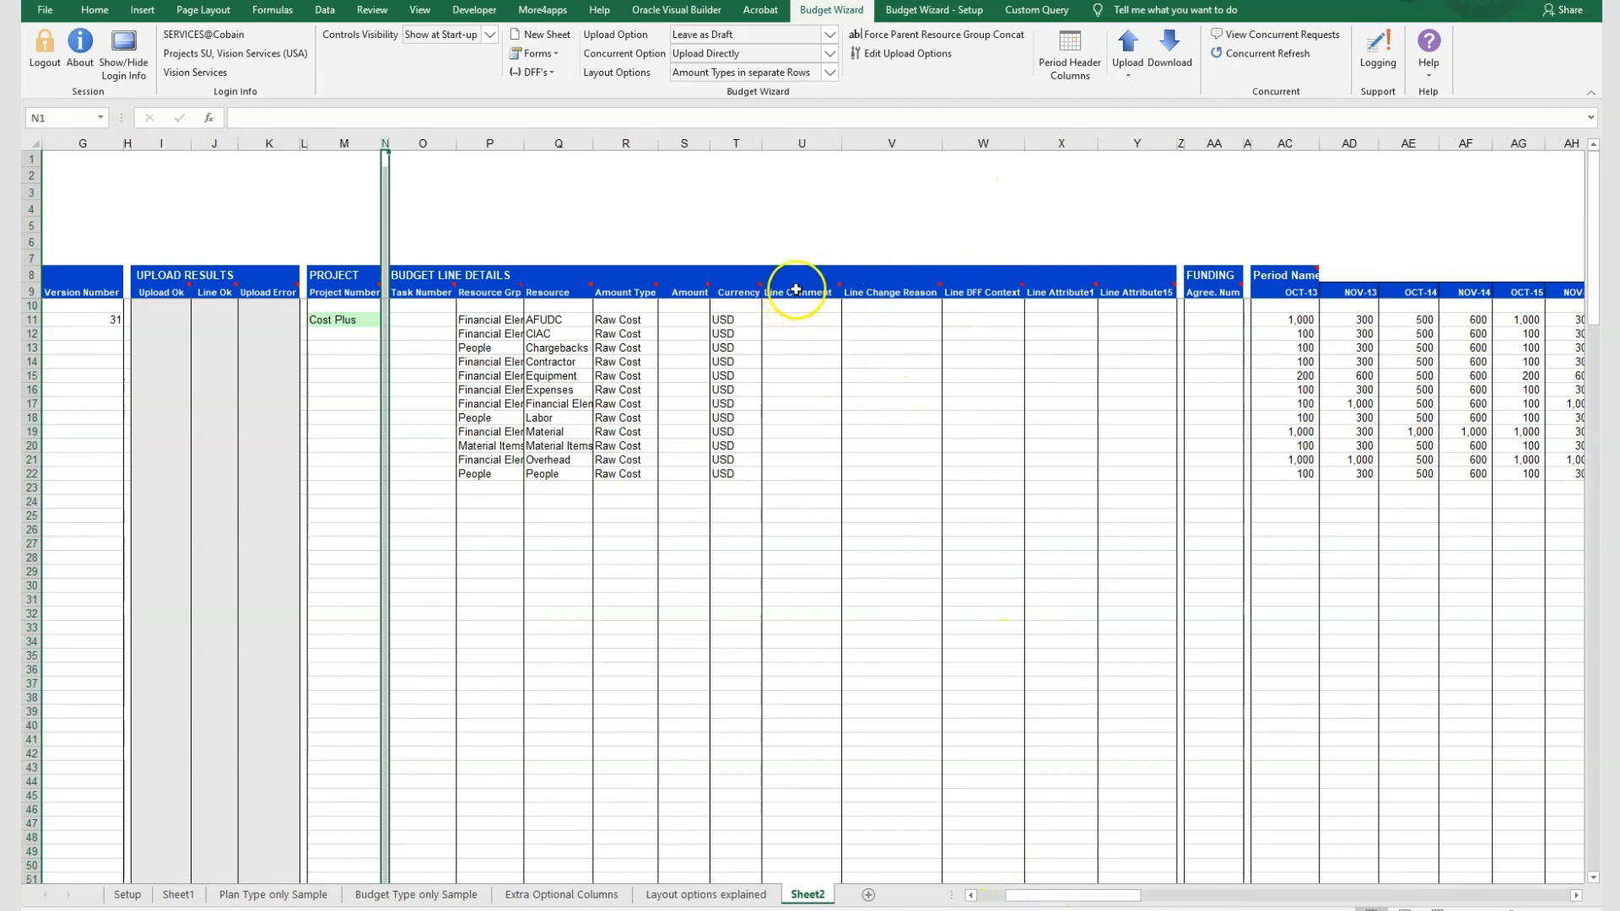
{"action": "right_click", "coordinate": [894, 152]}
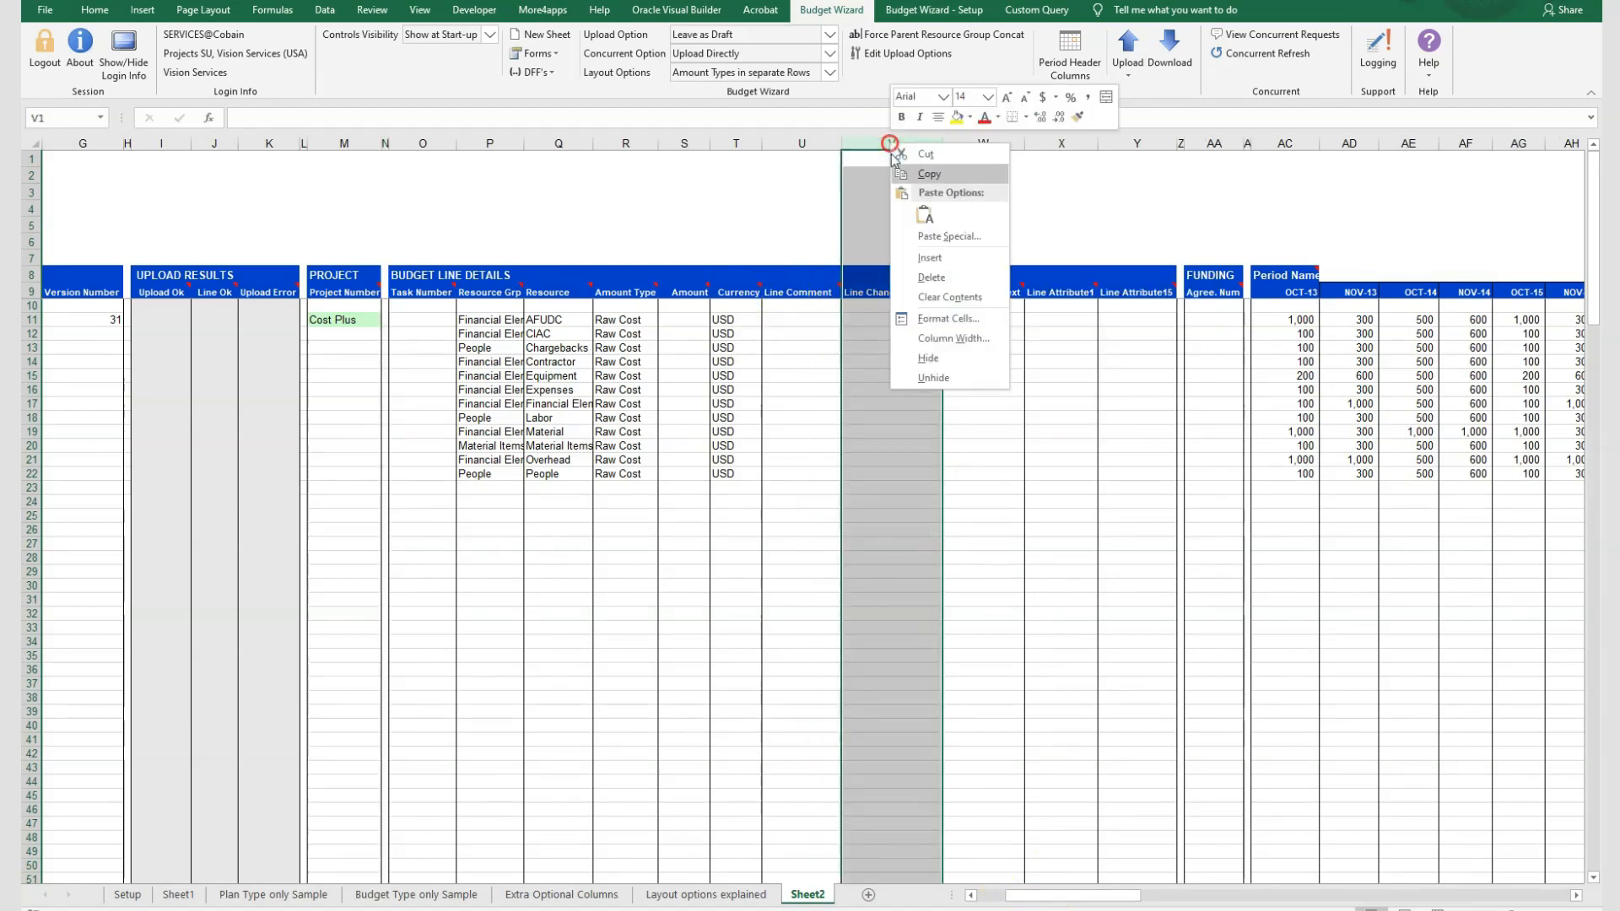
{"action": "left_click", "coordinate": [934, 284]}
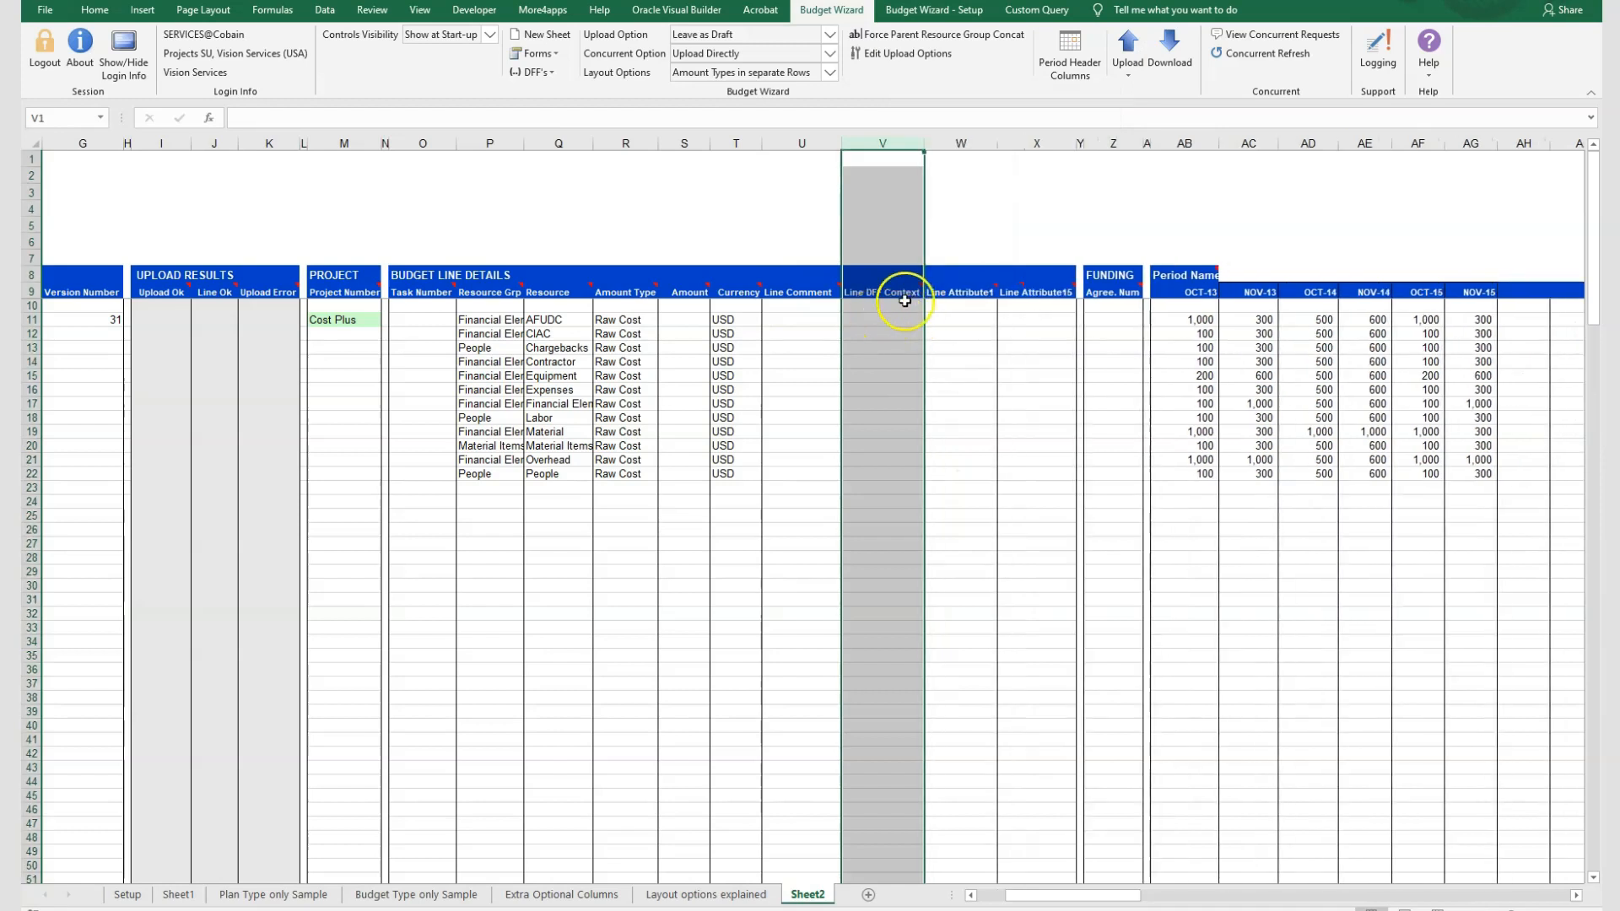
Step: Set the Line DFF Context in row 11 to Budget Lines with Attribute1 Banana and accept the flexfields form
{"action": "left_click", "coordinate": [876, 318]}
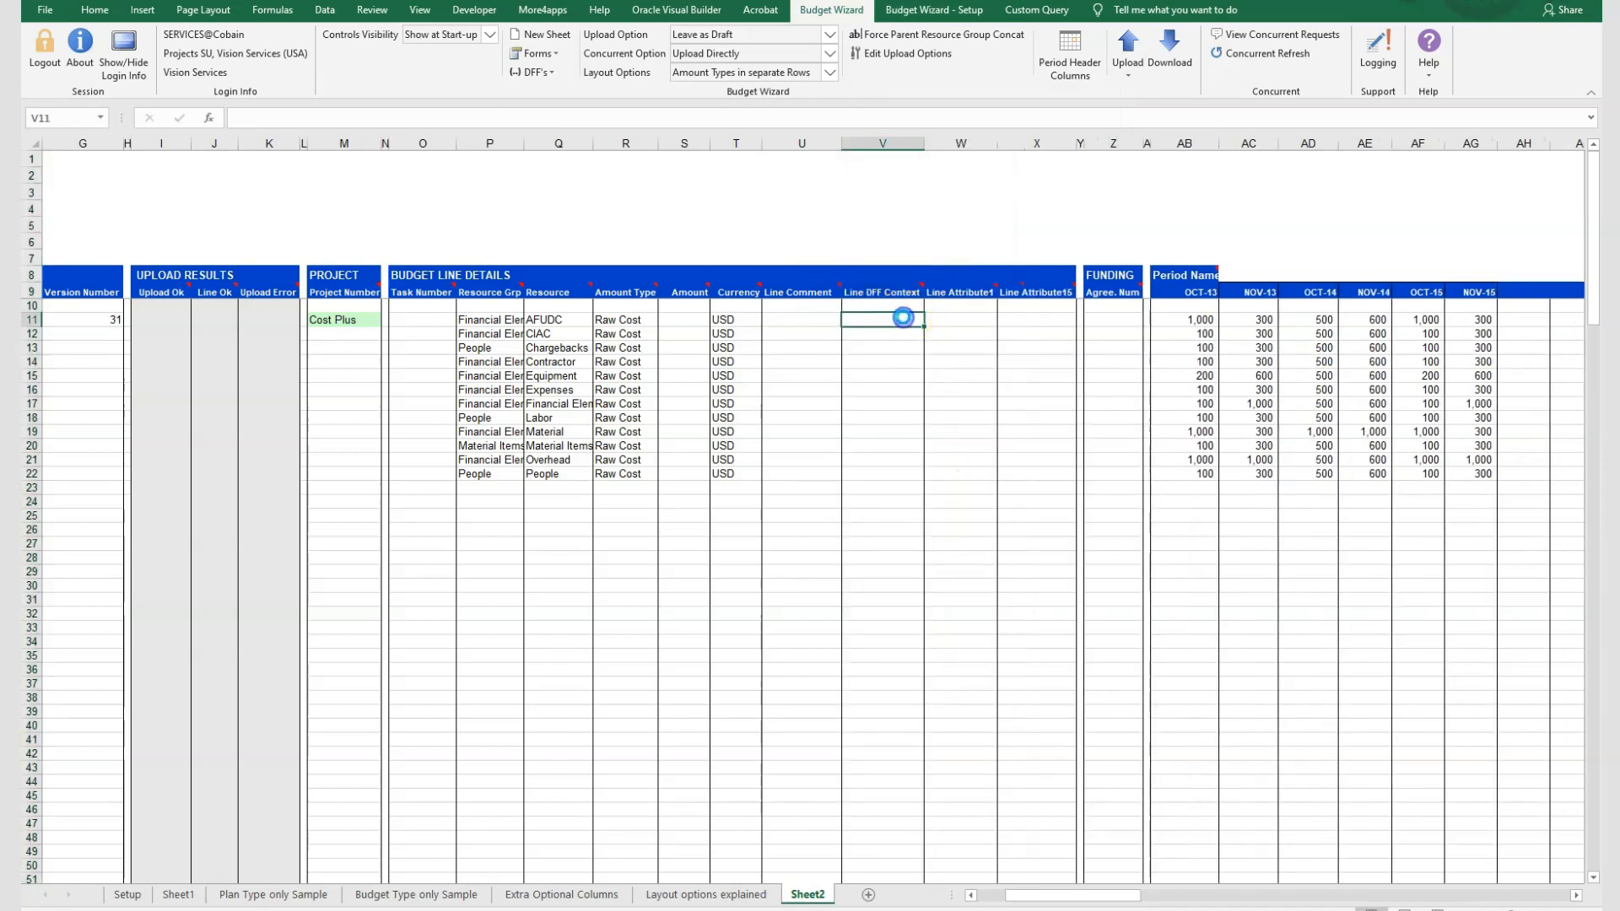
{"action": "double_click", "coordinate": [901, 319]}
{"action": "left_click_drag", "start_coordinate": [906, 324], "coordinate": [902, 520]}
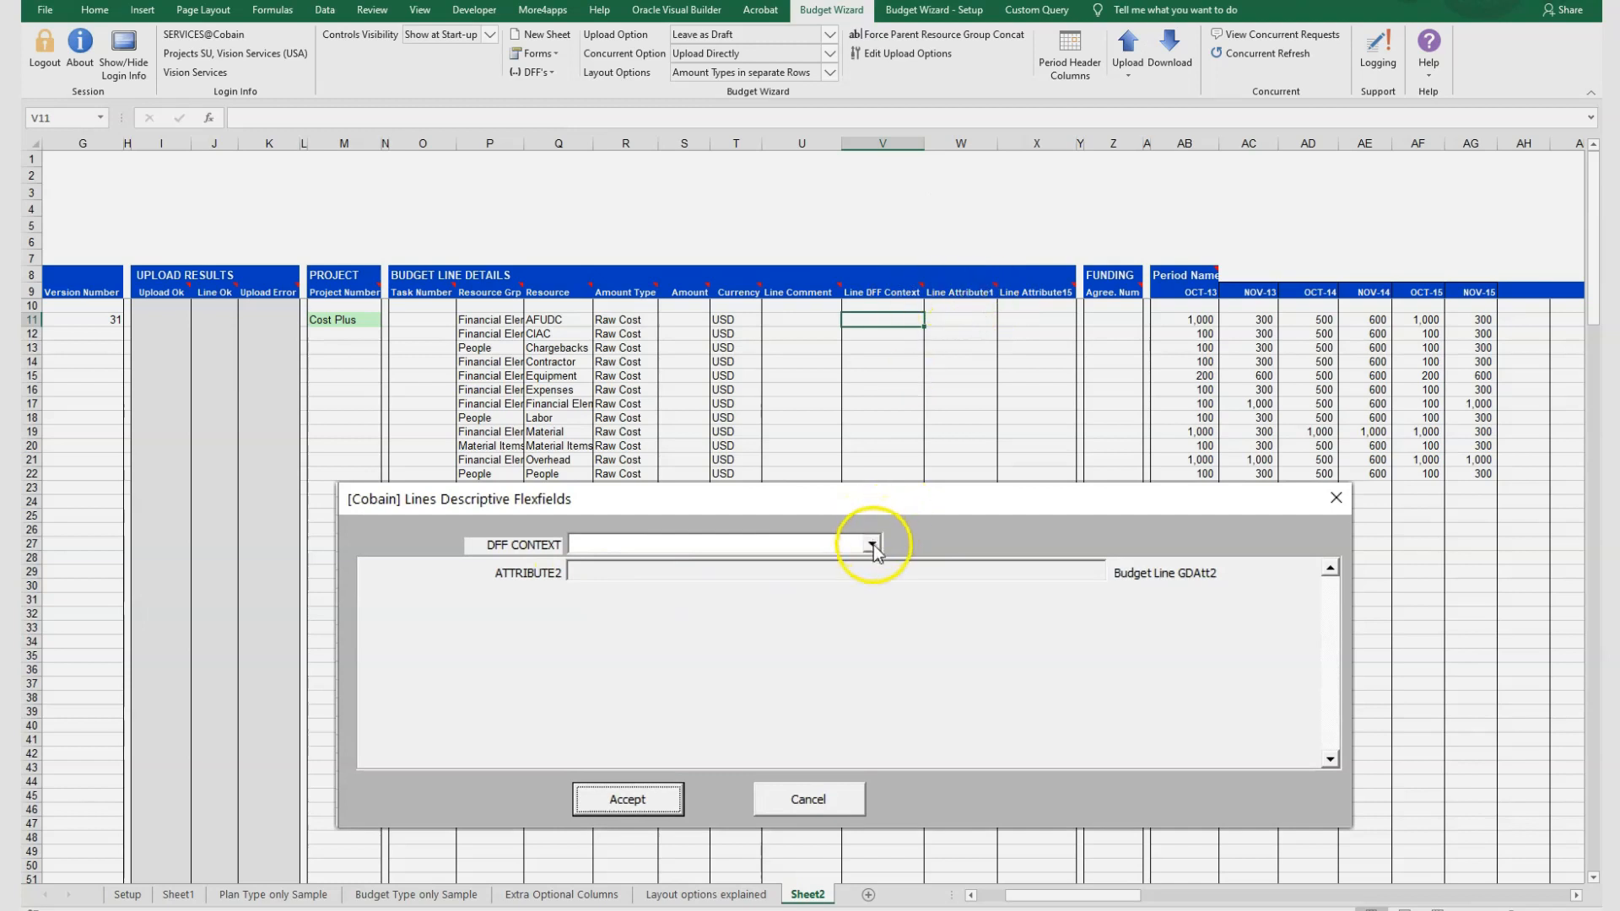
{"action": "left_click", "coordinate": [597, 573]}
{"action": "left_click", "coordinate": [871, 544]}
{"action": "left_click", "coordinate": [628, 570]}
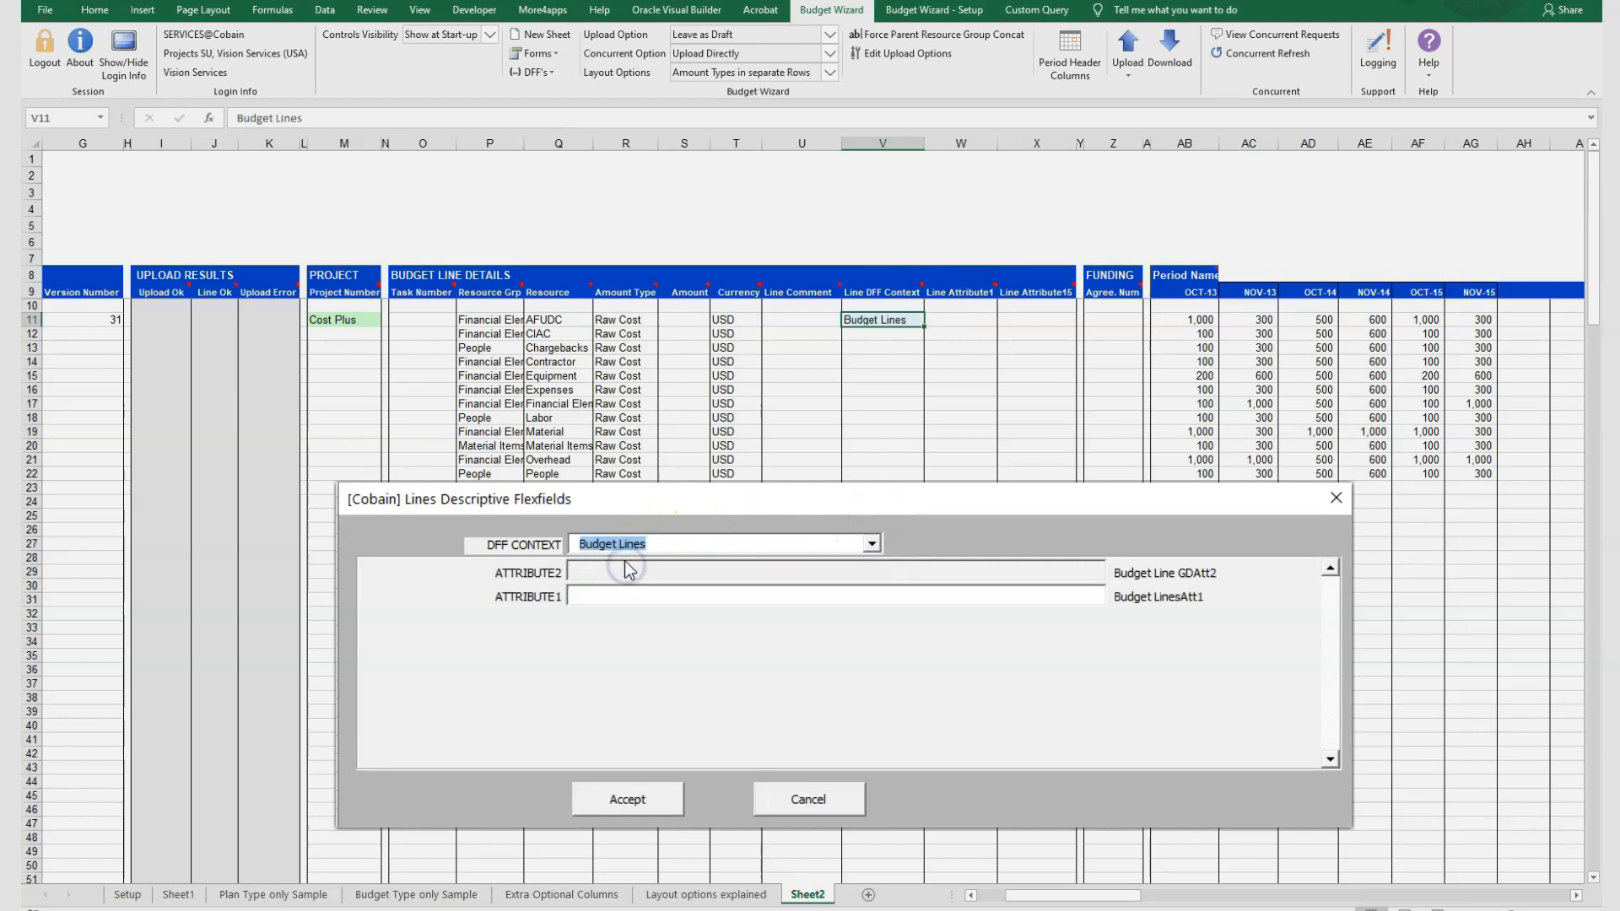
{"action": "left_click", "coordinate": [614, 602]}
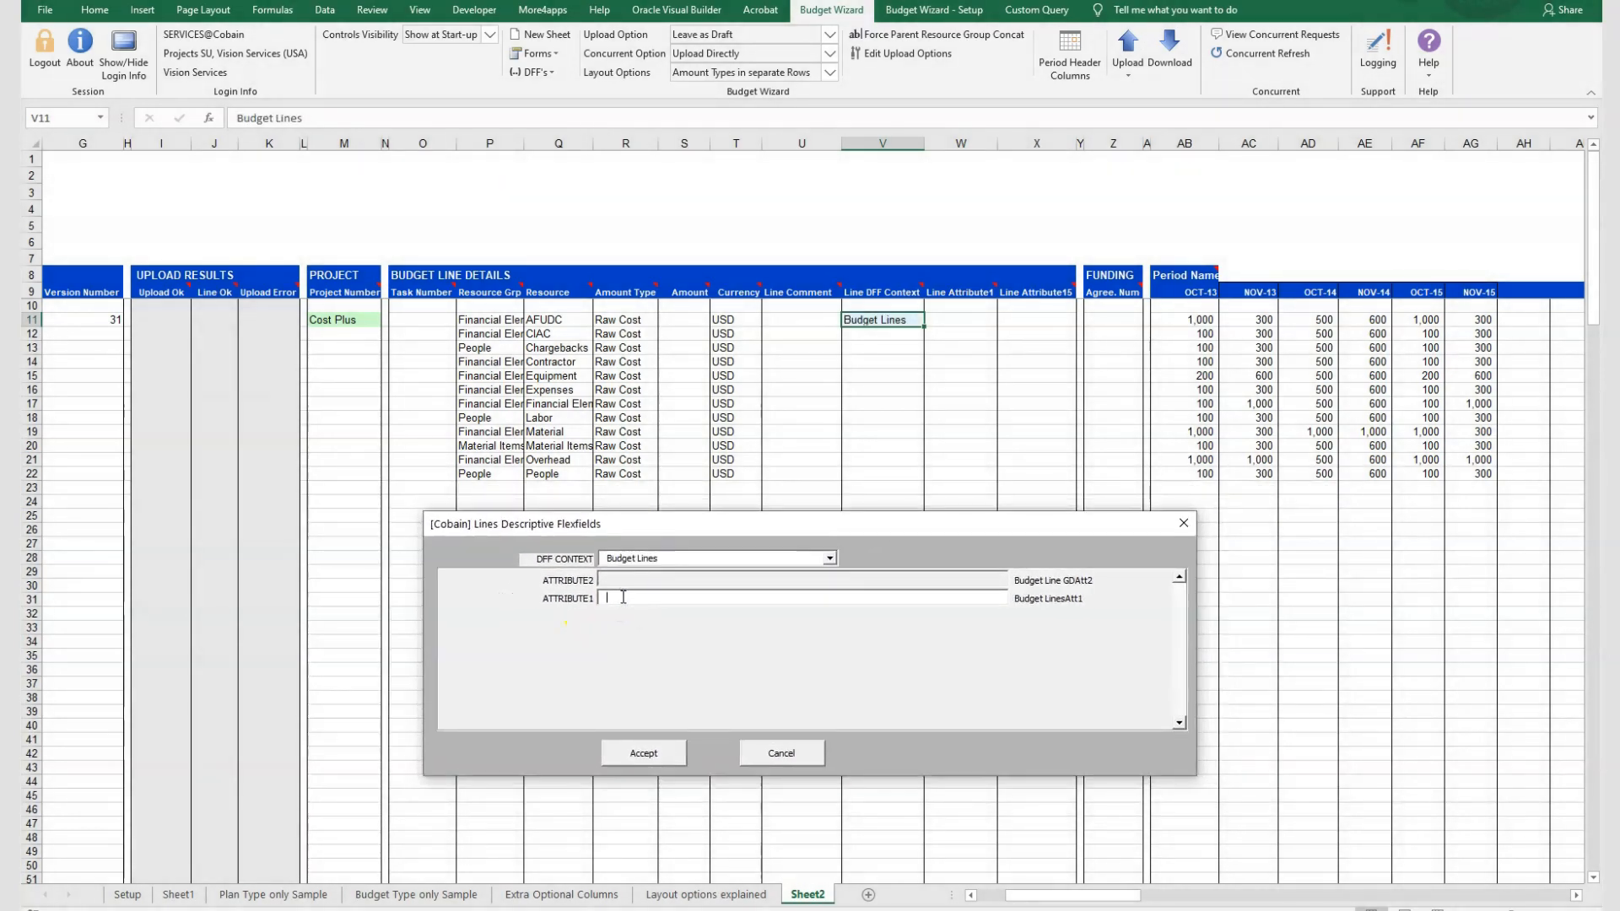
{"action": "type", "text": "Banana"}
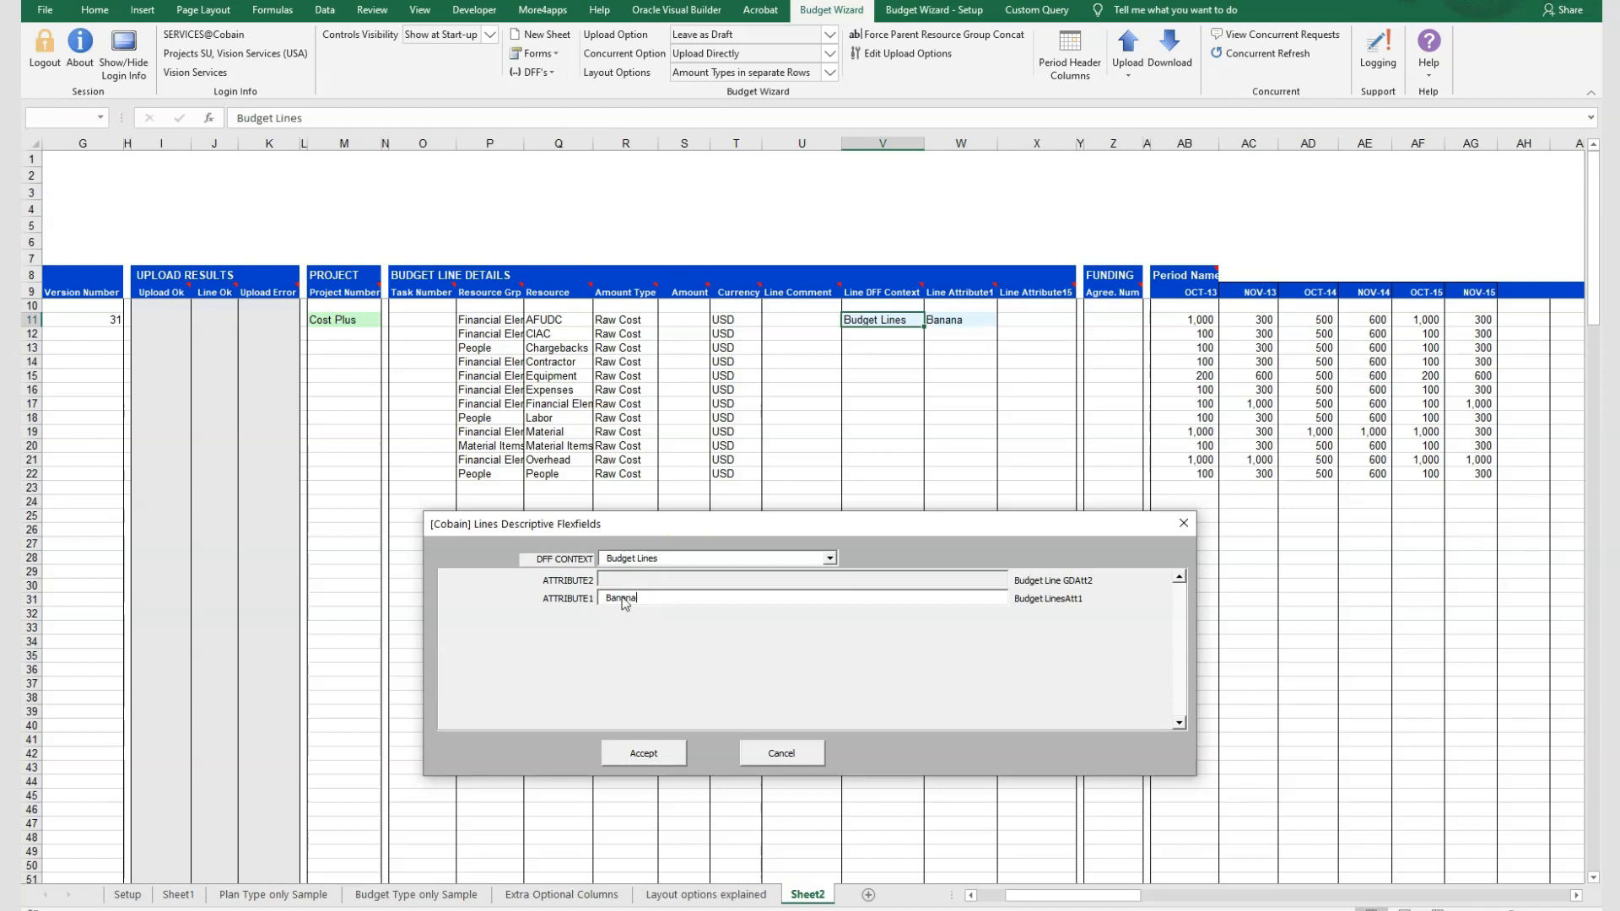
{"action": "left_click", "coordinate": [638, 750]}
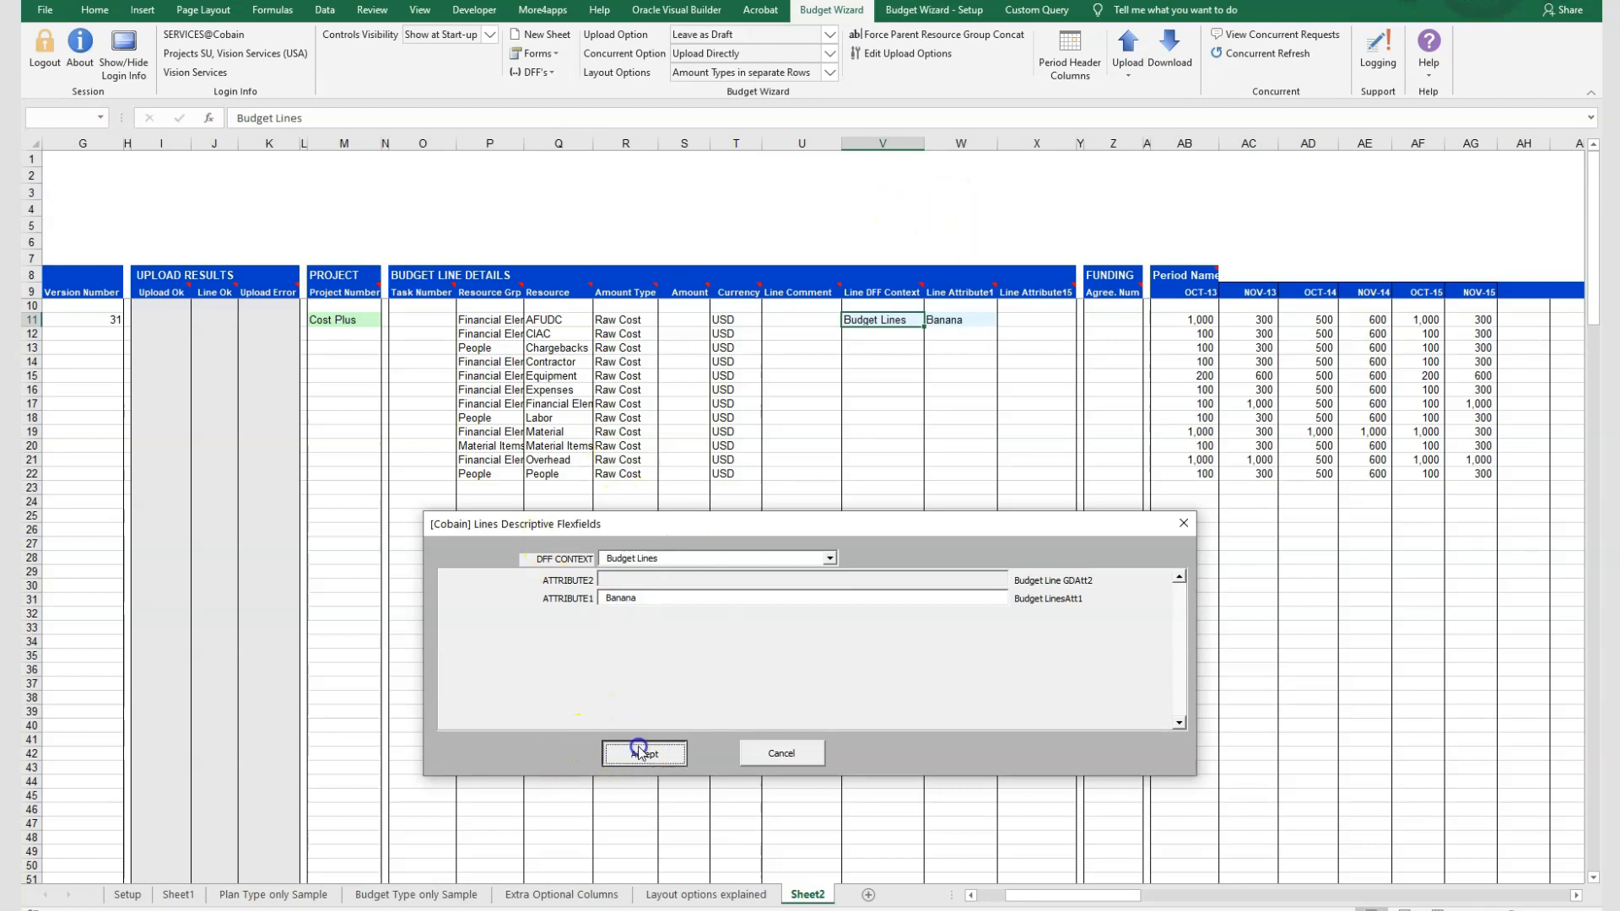
Step: Delete the columns from Line DFF Context through Line Attribute15, and the Line Comment column
{"action": "left_click", "coordinate": [876, 143]}
{"action": "left_click_drag", "start_coordinate": [875, 142], "coordinate": [998, 144]}
{"action": "right_click", "coordinate": [970, 205]}
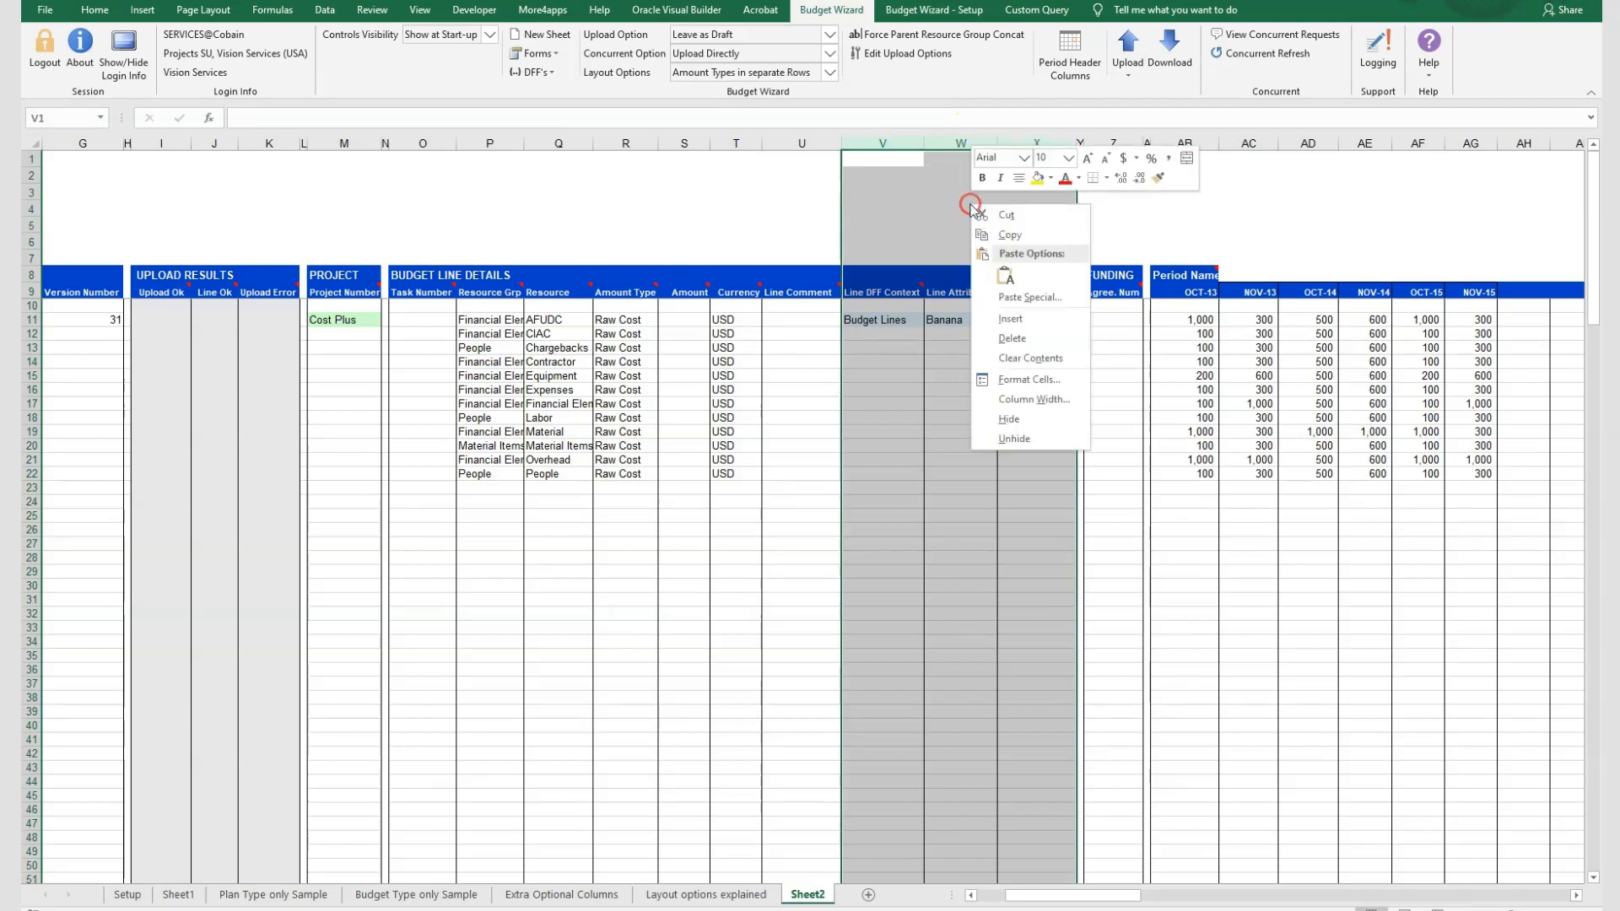
{"action": "left_click", "coordinate": [1009, 418]}
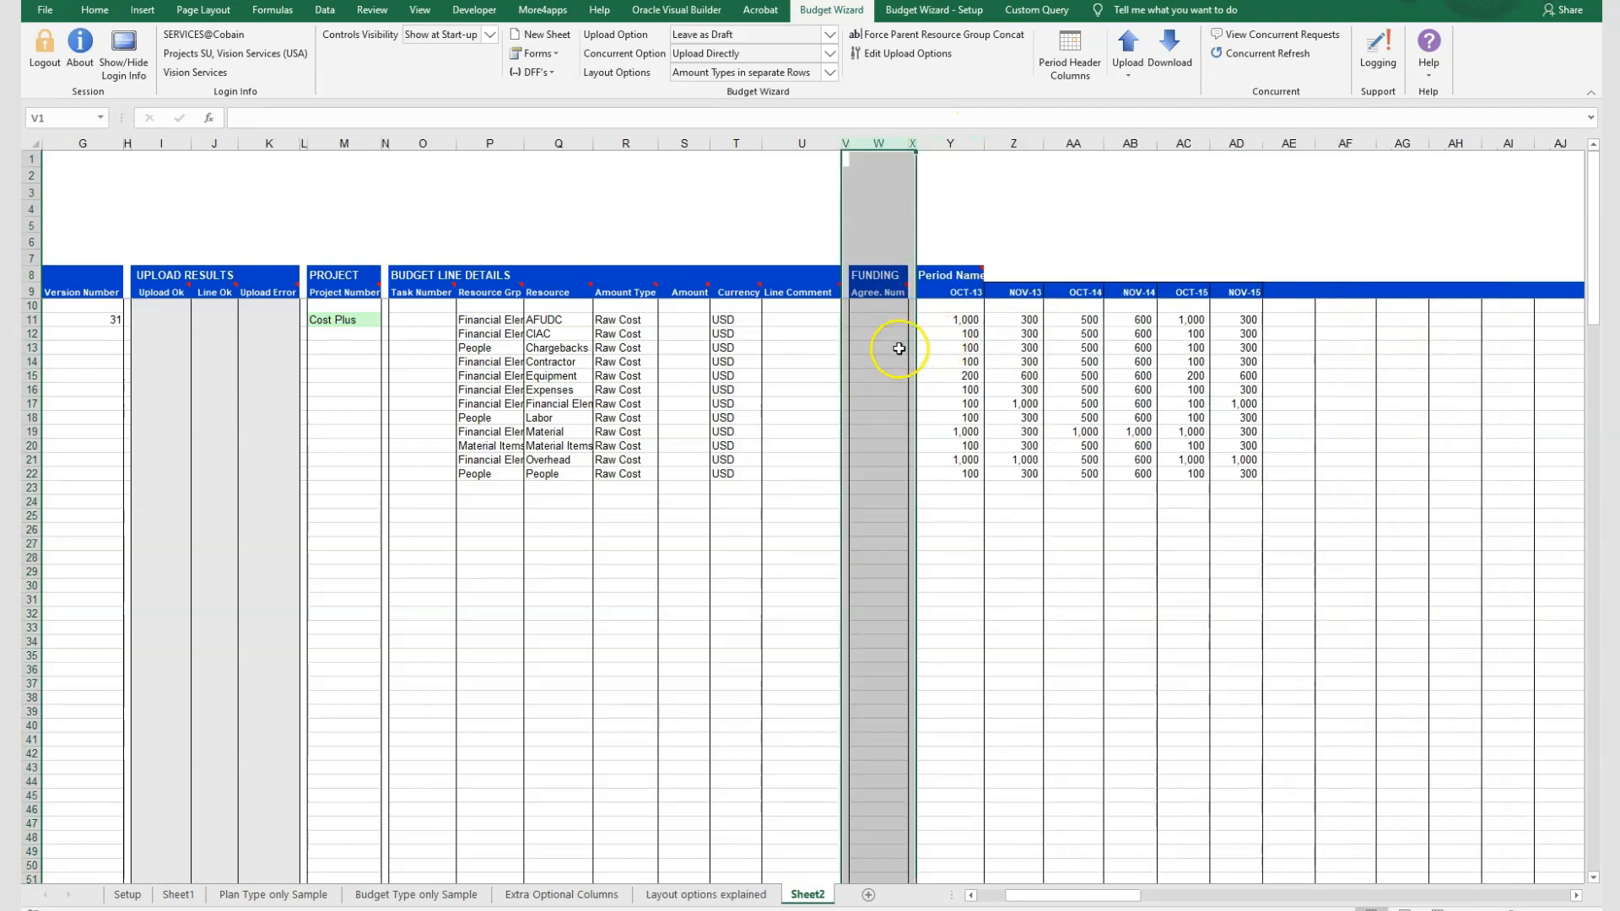
{"action": "left_click", "coordinate": [801, 143]}
{"action": "right_click", "coordinate": [802, 142]}
{"action": "left_click", "coordinate": [839, 339]}
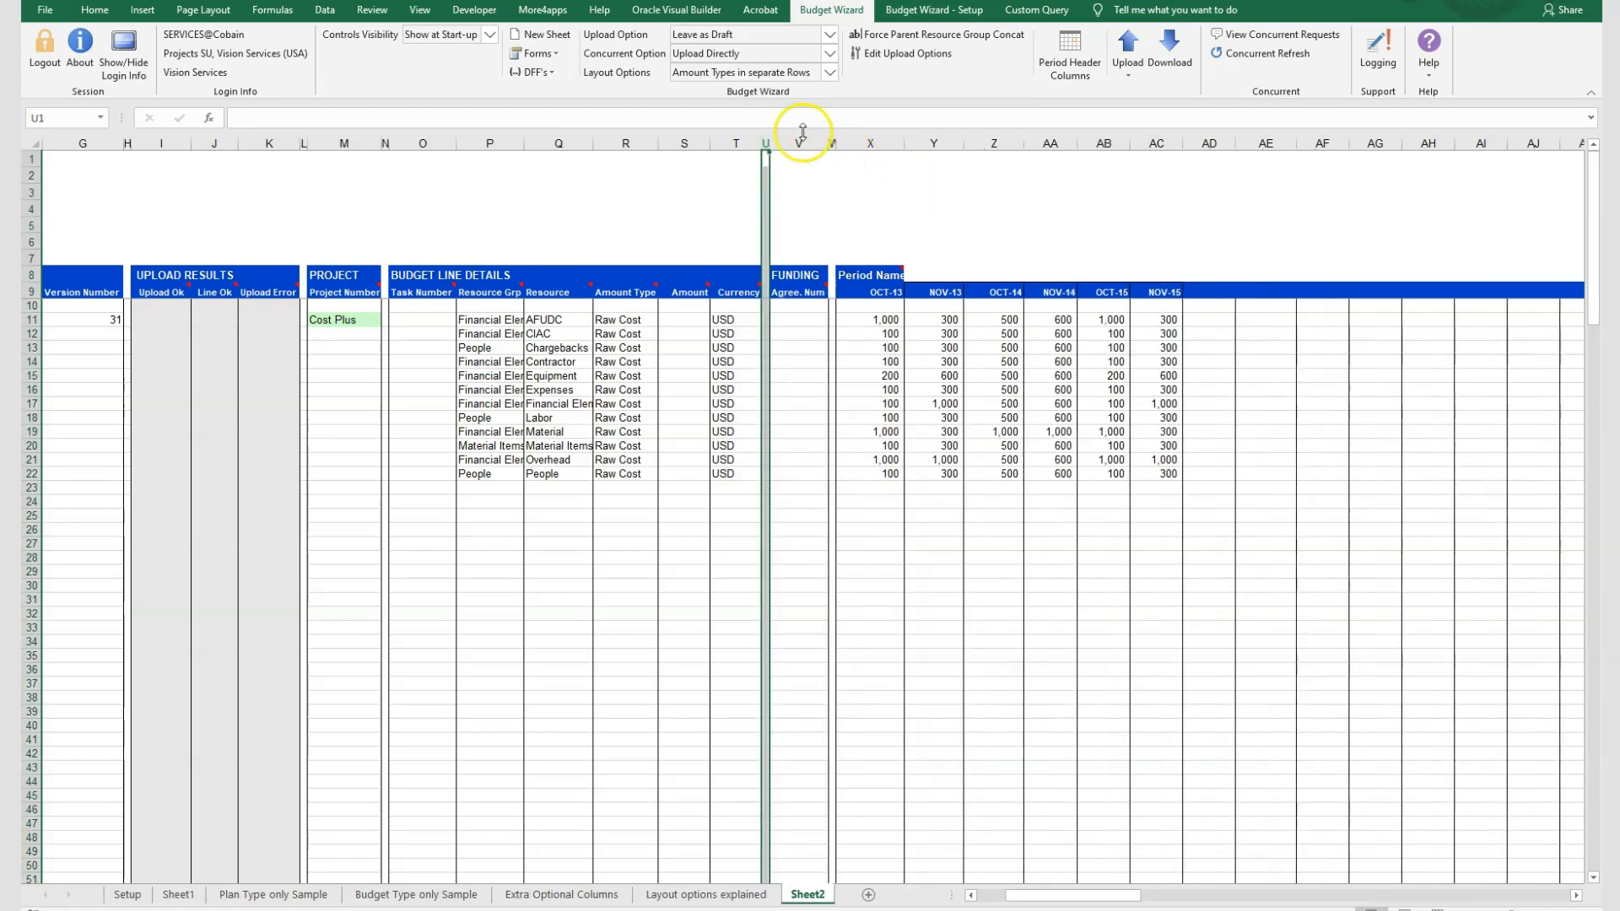
Step: Delete the Funding section with its Agree. Num column and the narrow spacer column beside it
{"action": "left_click_drag", "start_coordinate": [802, 142], "coordinate": [828, 141]}
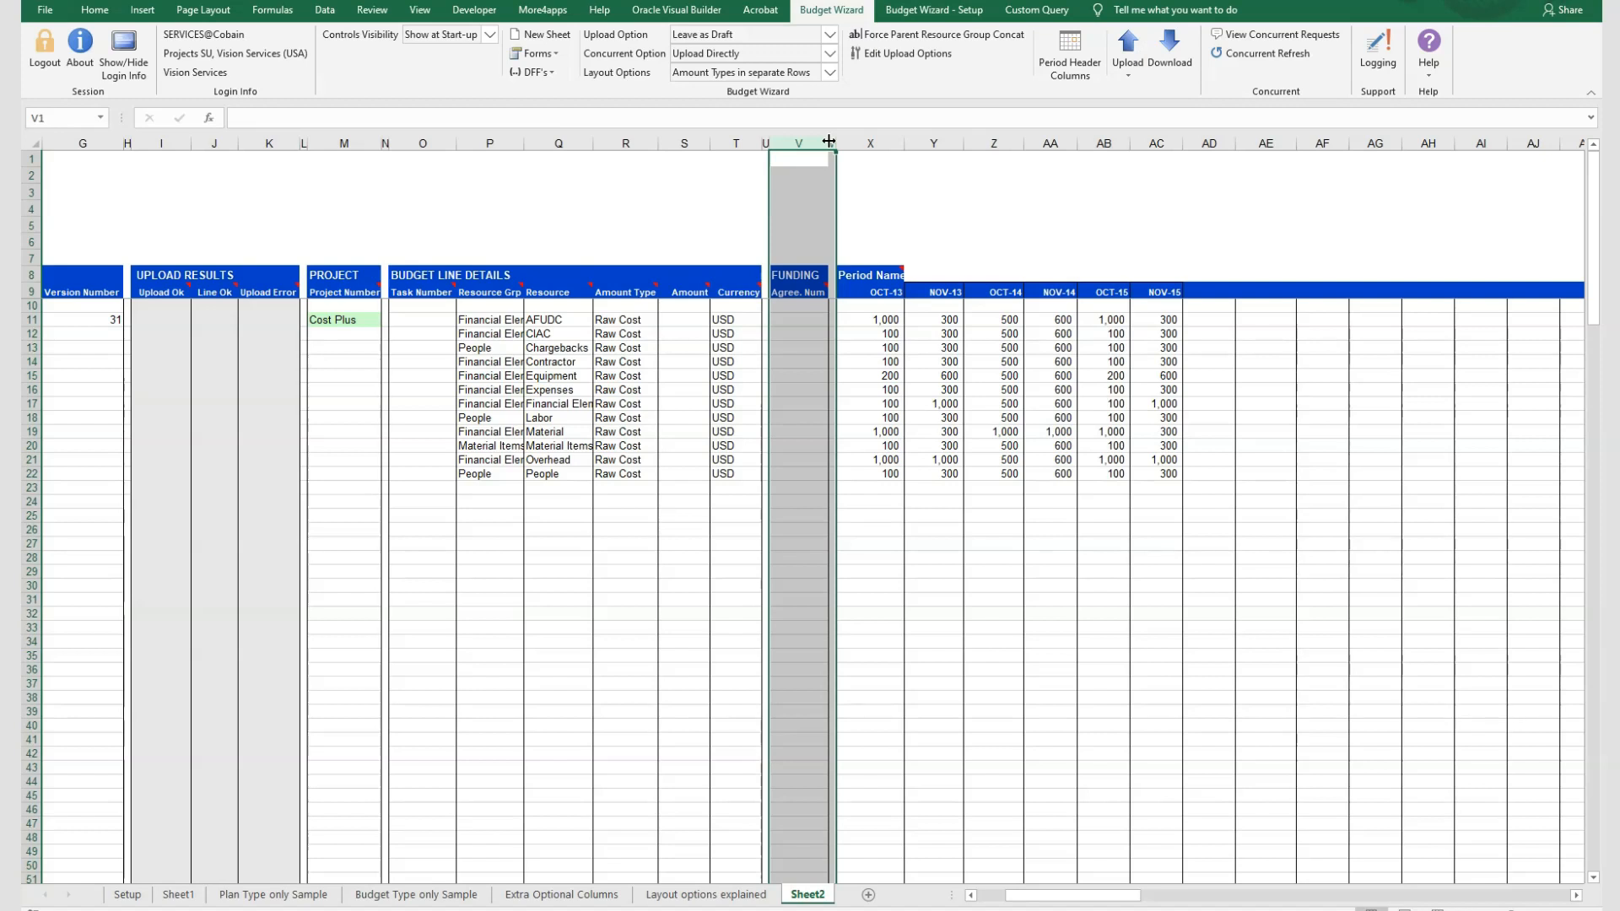
{"action": "left_click", "coordinate": [800, 320]}
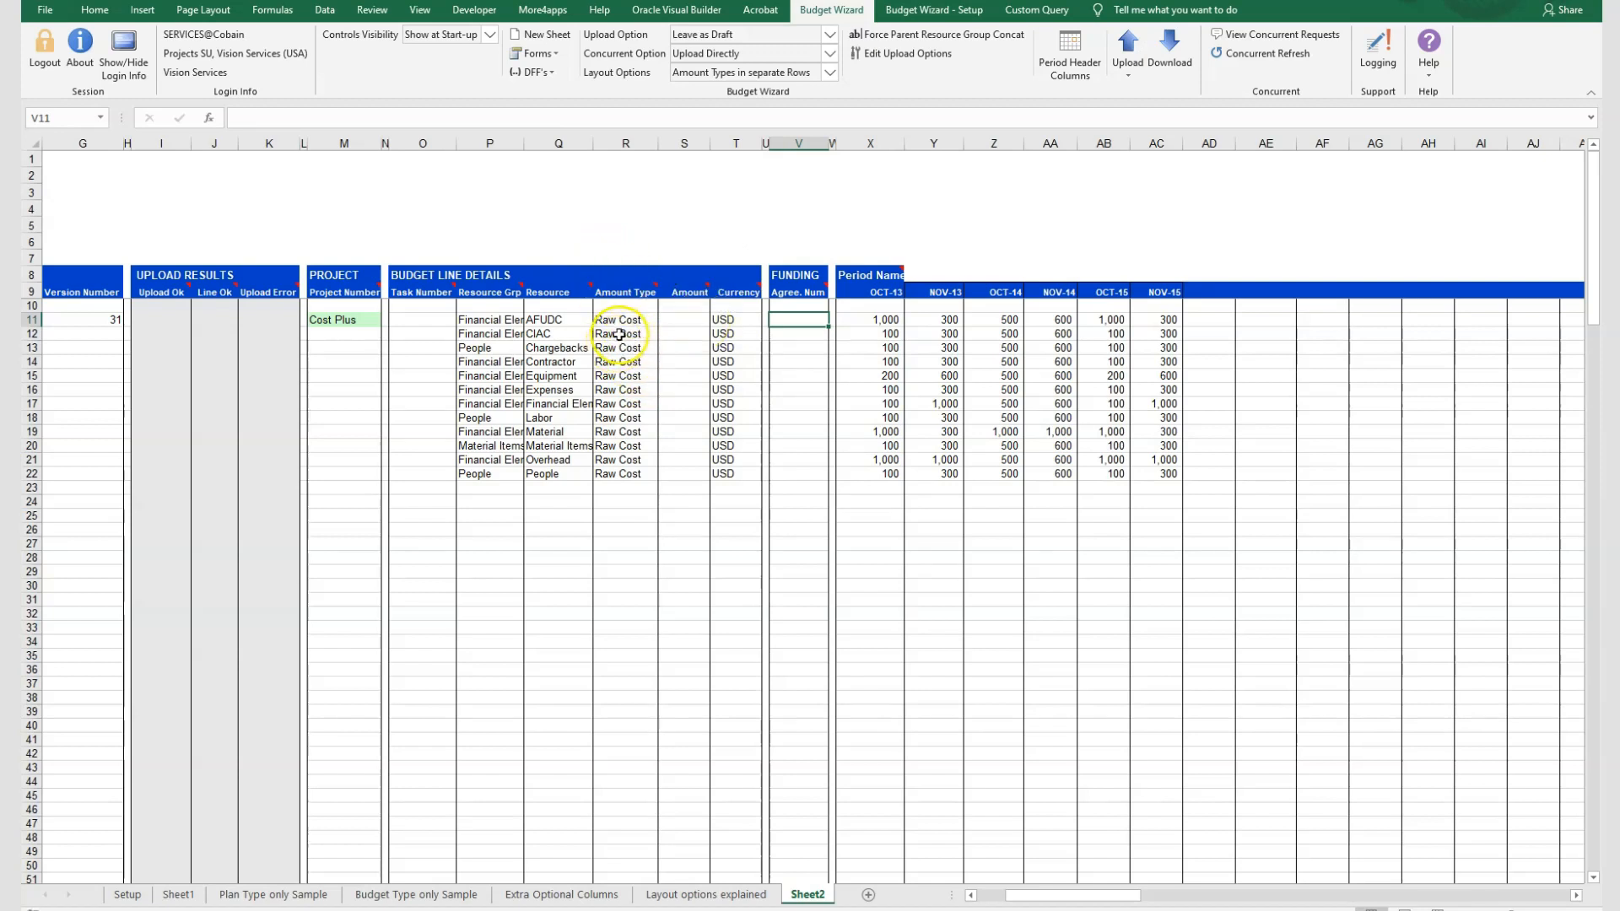
{"action": "left_click", "coordinate": [800, 145]}
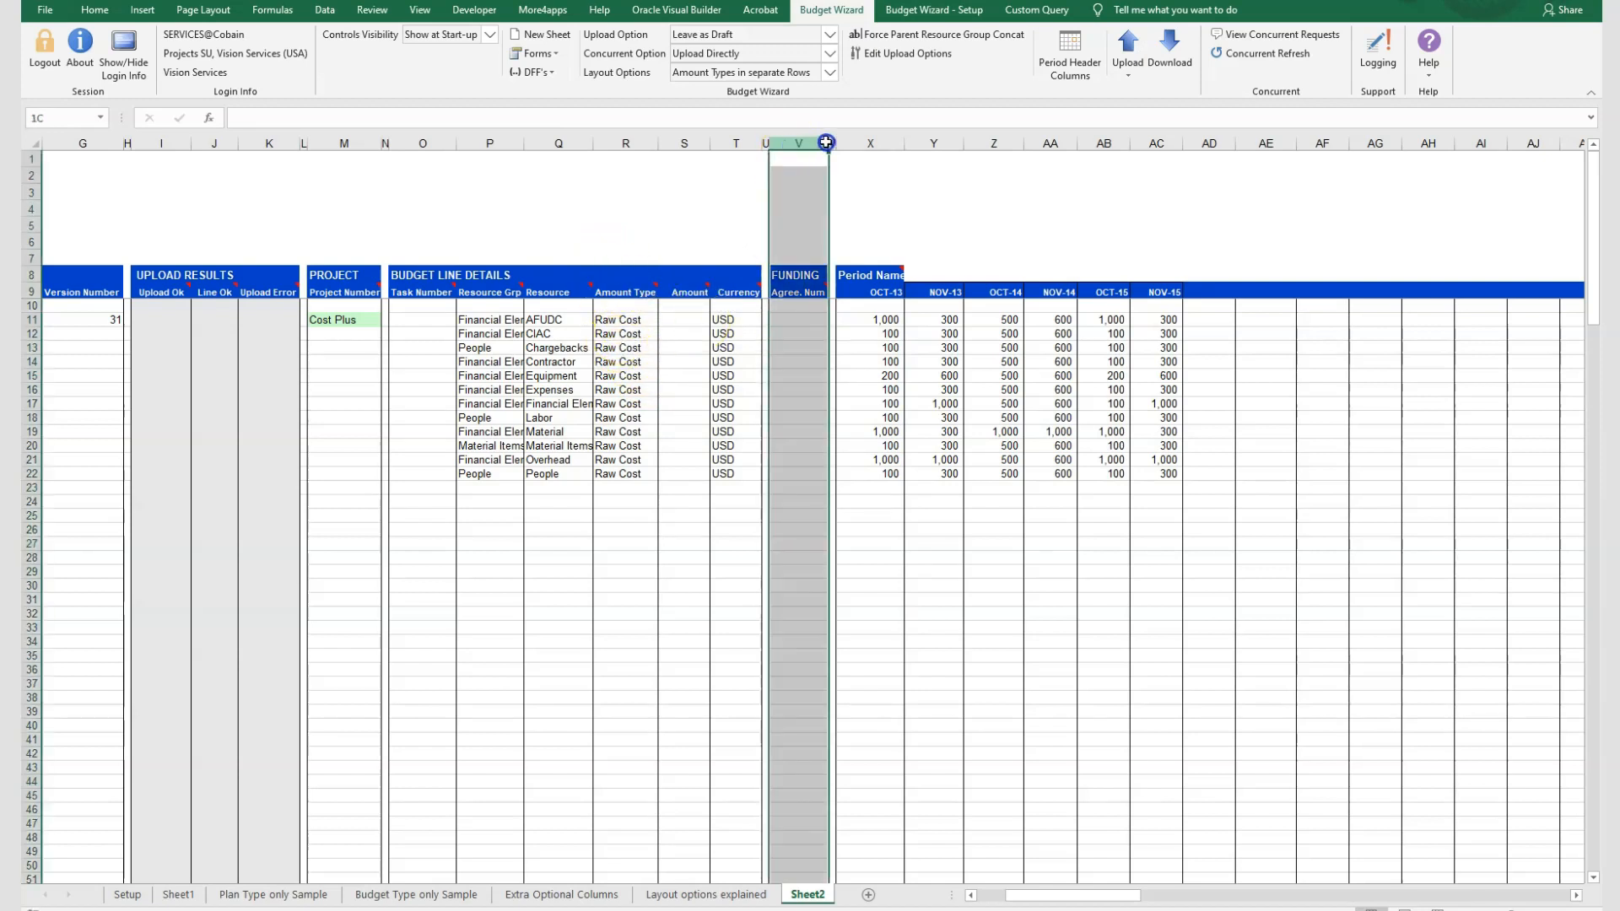
{"action": "right_click", "coordinate": [815, 216]}
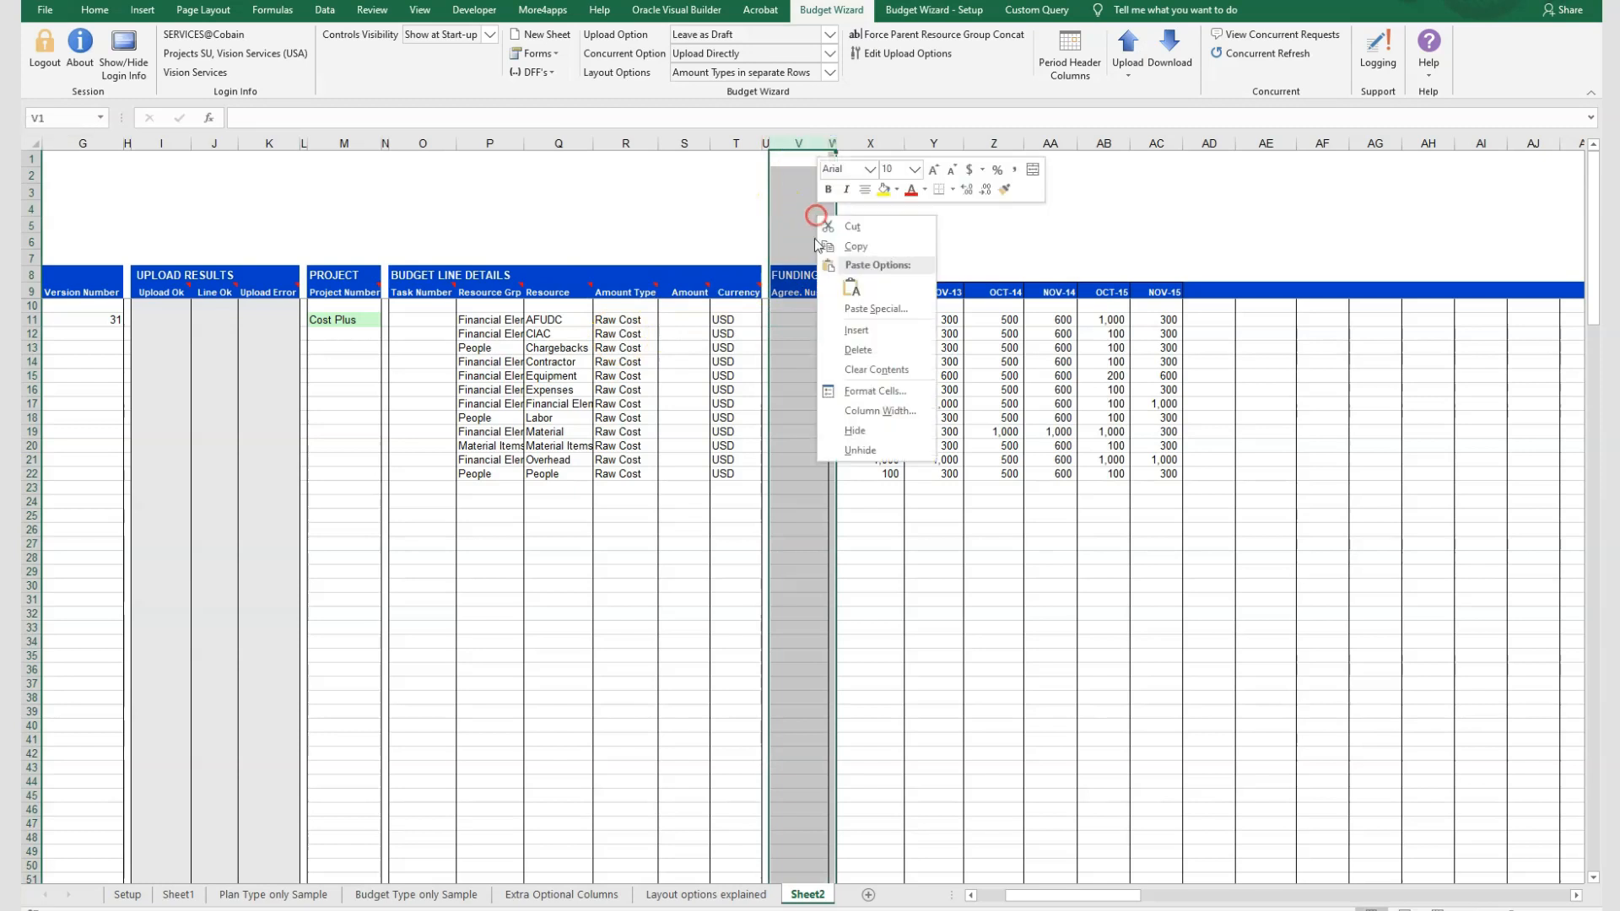
{"action": "left_click", "coordinate": [855, 349]}
Step: Delete the Amount and Currency columns from the Budget Line Details section
{"action": "left_click_drag", "start_coordinate": [1046, 896], "coordinate": [1030, 892]}
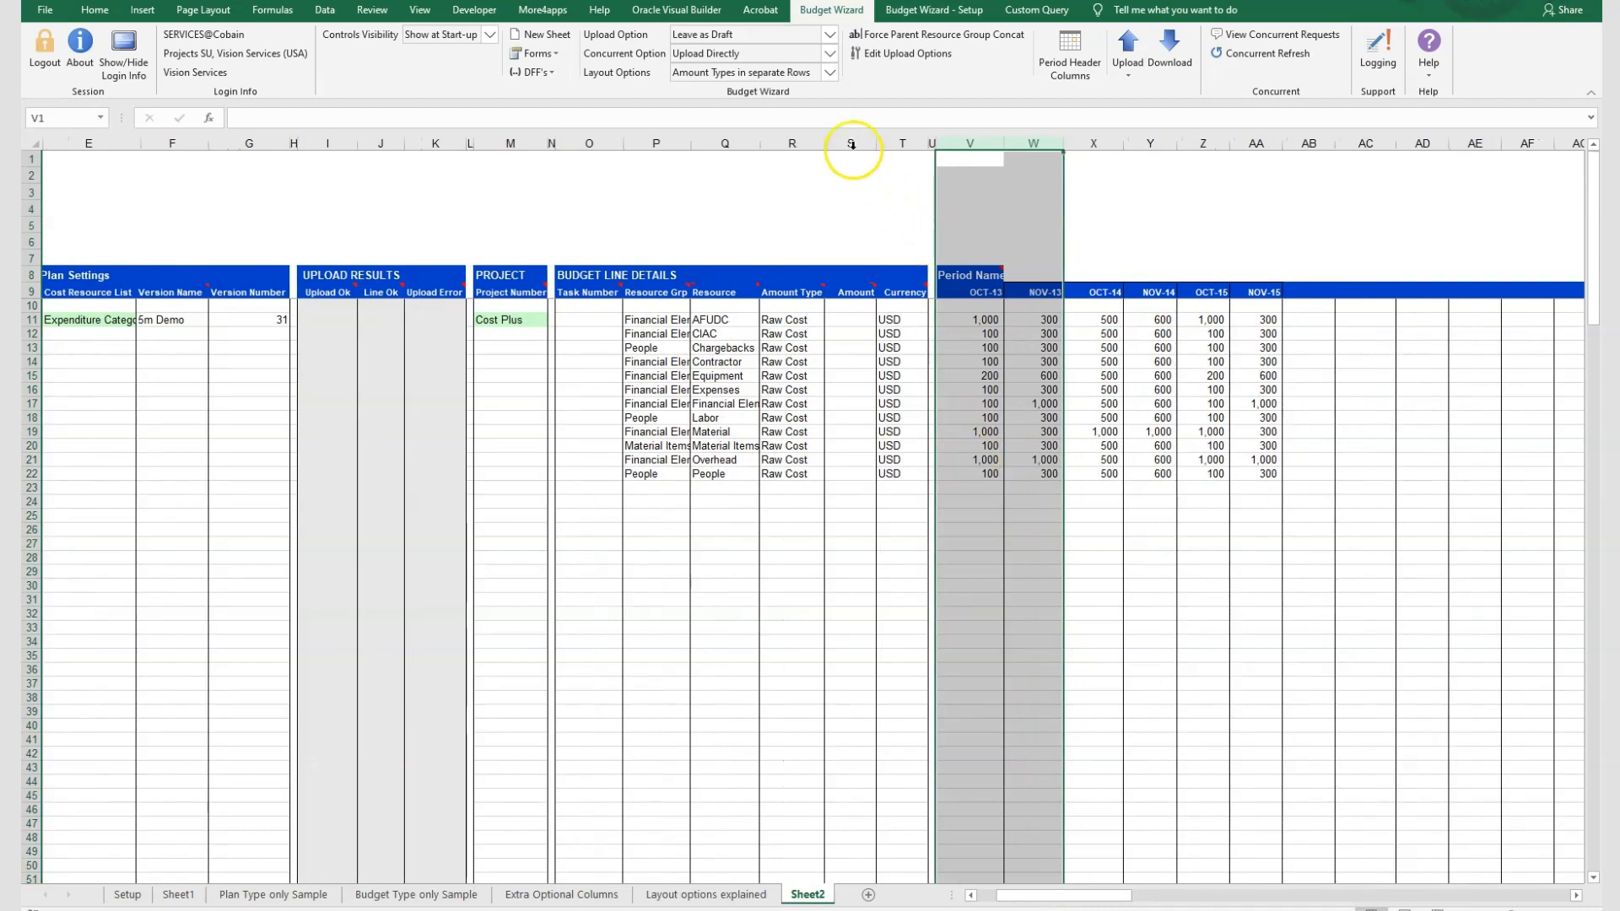
{"action": "left_click", "coordinate": [846, 142]}
{"action": "right_click", "coordinate": [847, 144]}
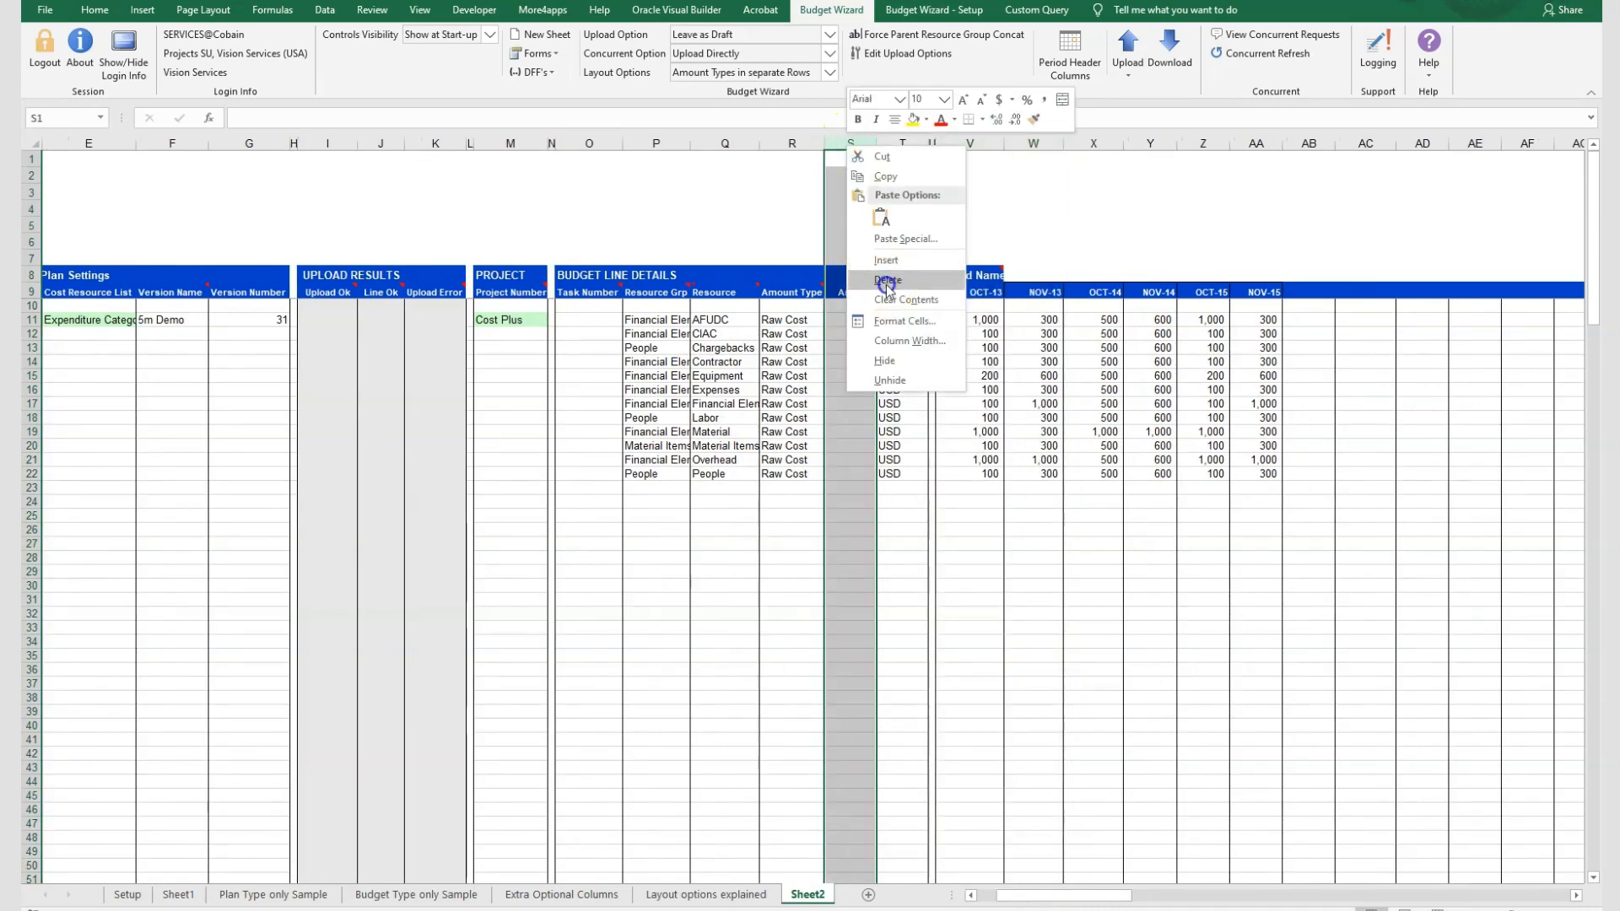
{"action": "left_click", "coordinate": [886, 283]}
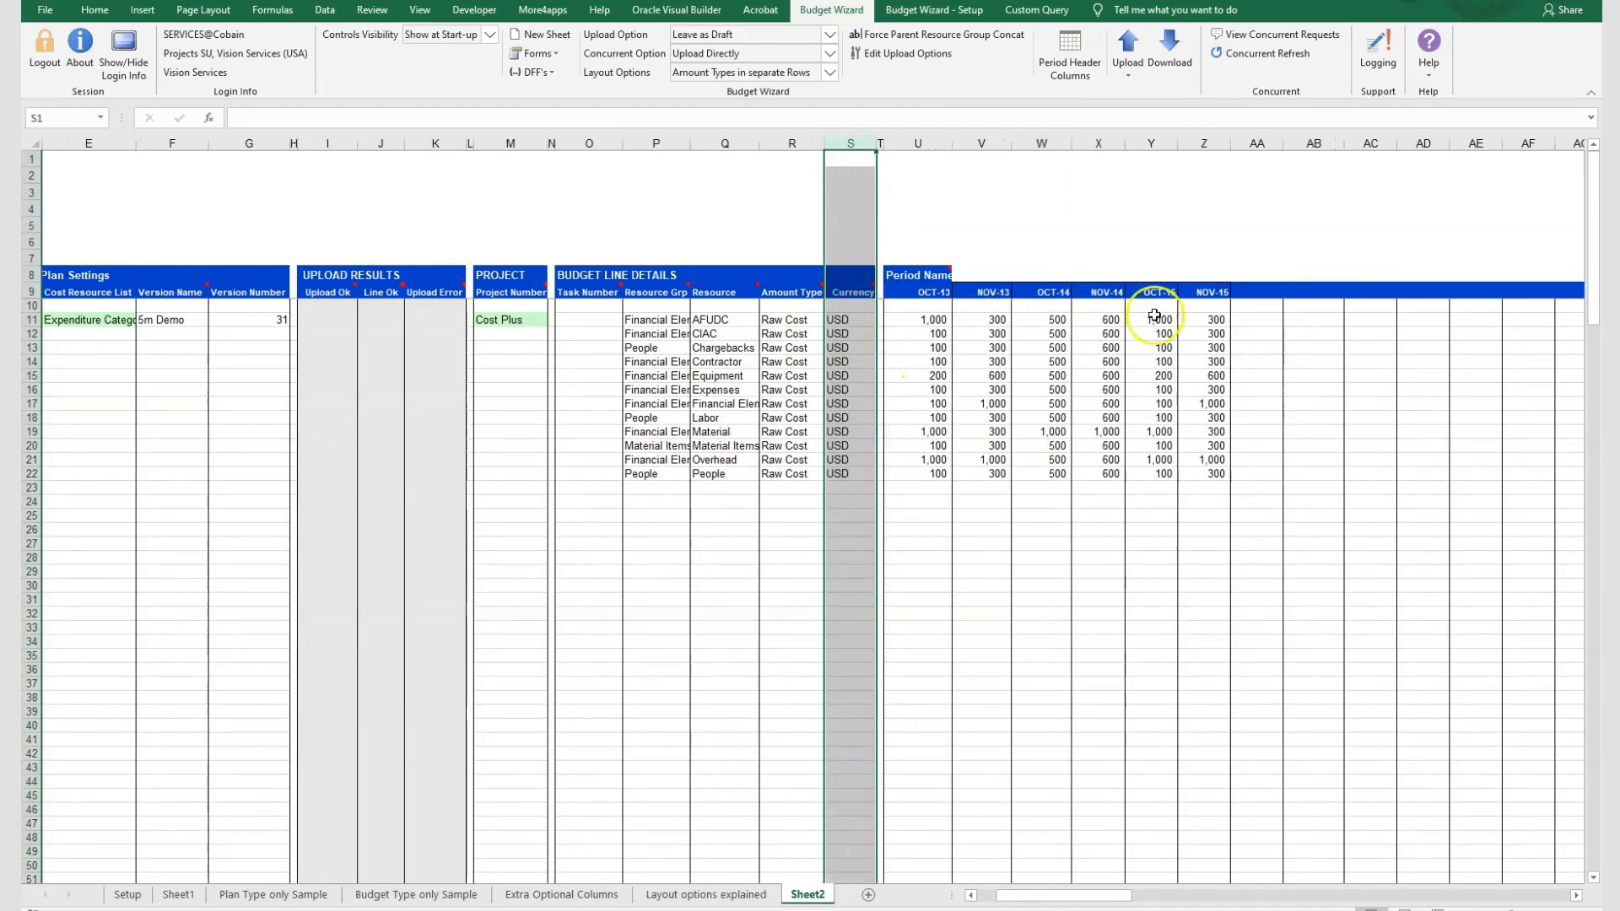
{"action": "right_click", "coordinate": [851, 144]}
{"action": "left_click", "coordinate": [898, 281]}
{"action": "left_click", "coordinate": [723, 556]}
Step: Fill the OCT-13 to NOV-15 amounts of rows 20 and 21 upward as a series to row 13
{"action": "left_click_drag", "start_coordinate": [1061, 905], "coordinate": [1022, 904]}
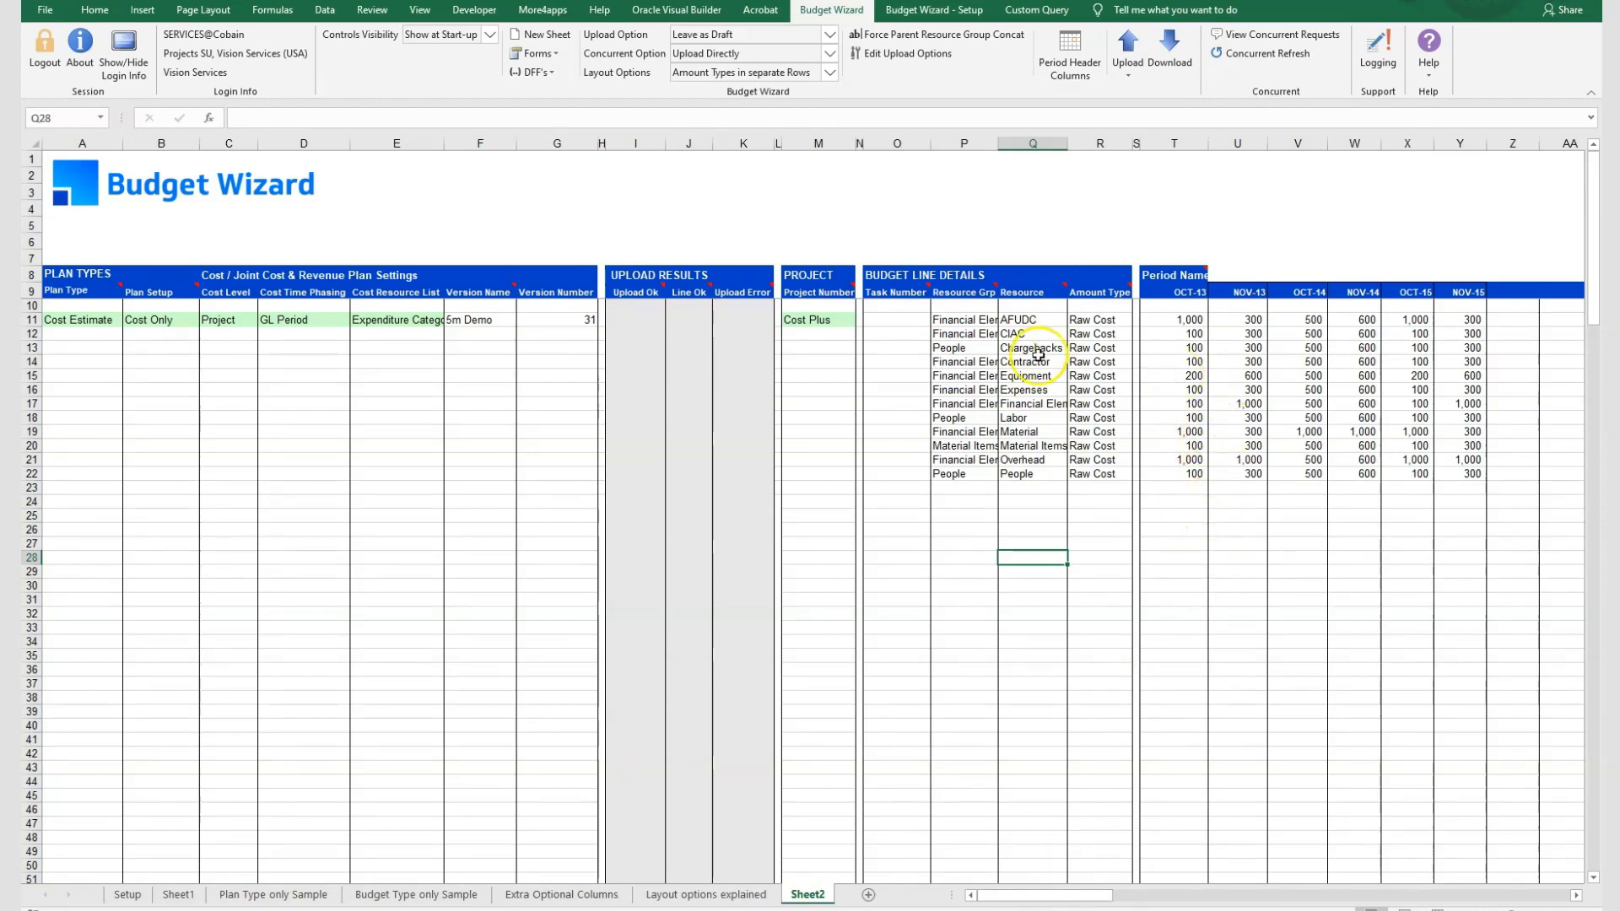
{"action": "left_click_drag", "start_coordinate": [1190, 460], "coordinate": [1459, 456]}
{"action": "left_click_drag", "start_coordinate": [1189, 445], "coordinate": [1481, 344]}
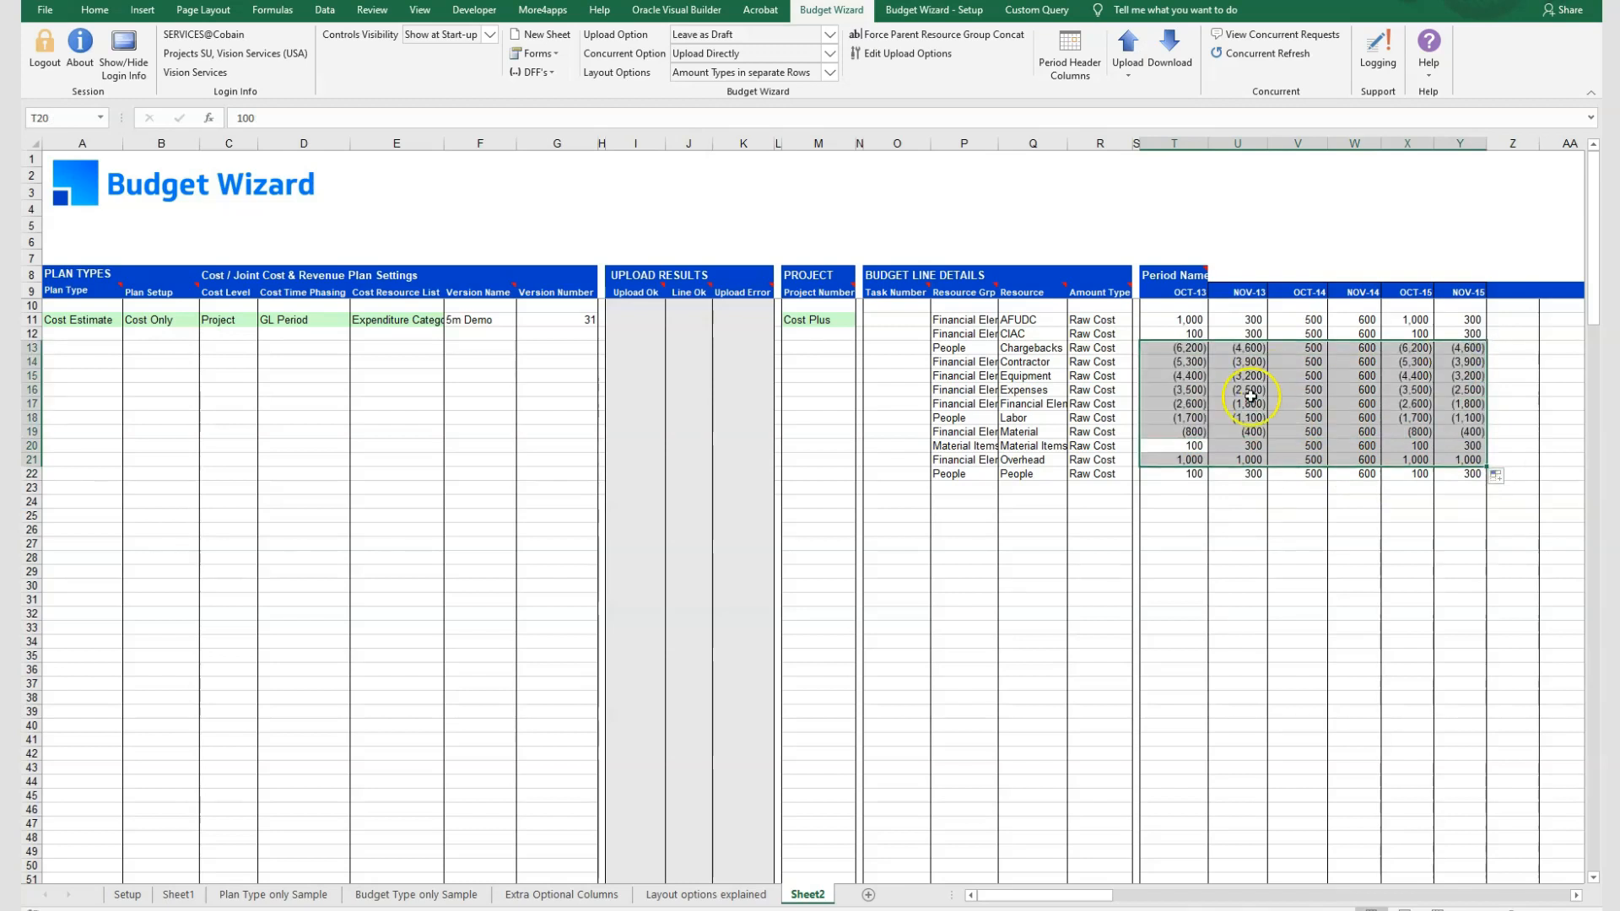
{"action": "left_click", "coordinate": [590, 320]}
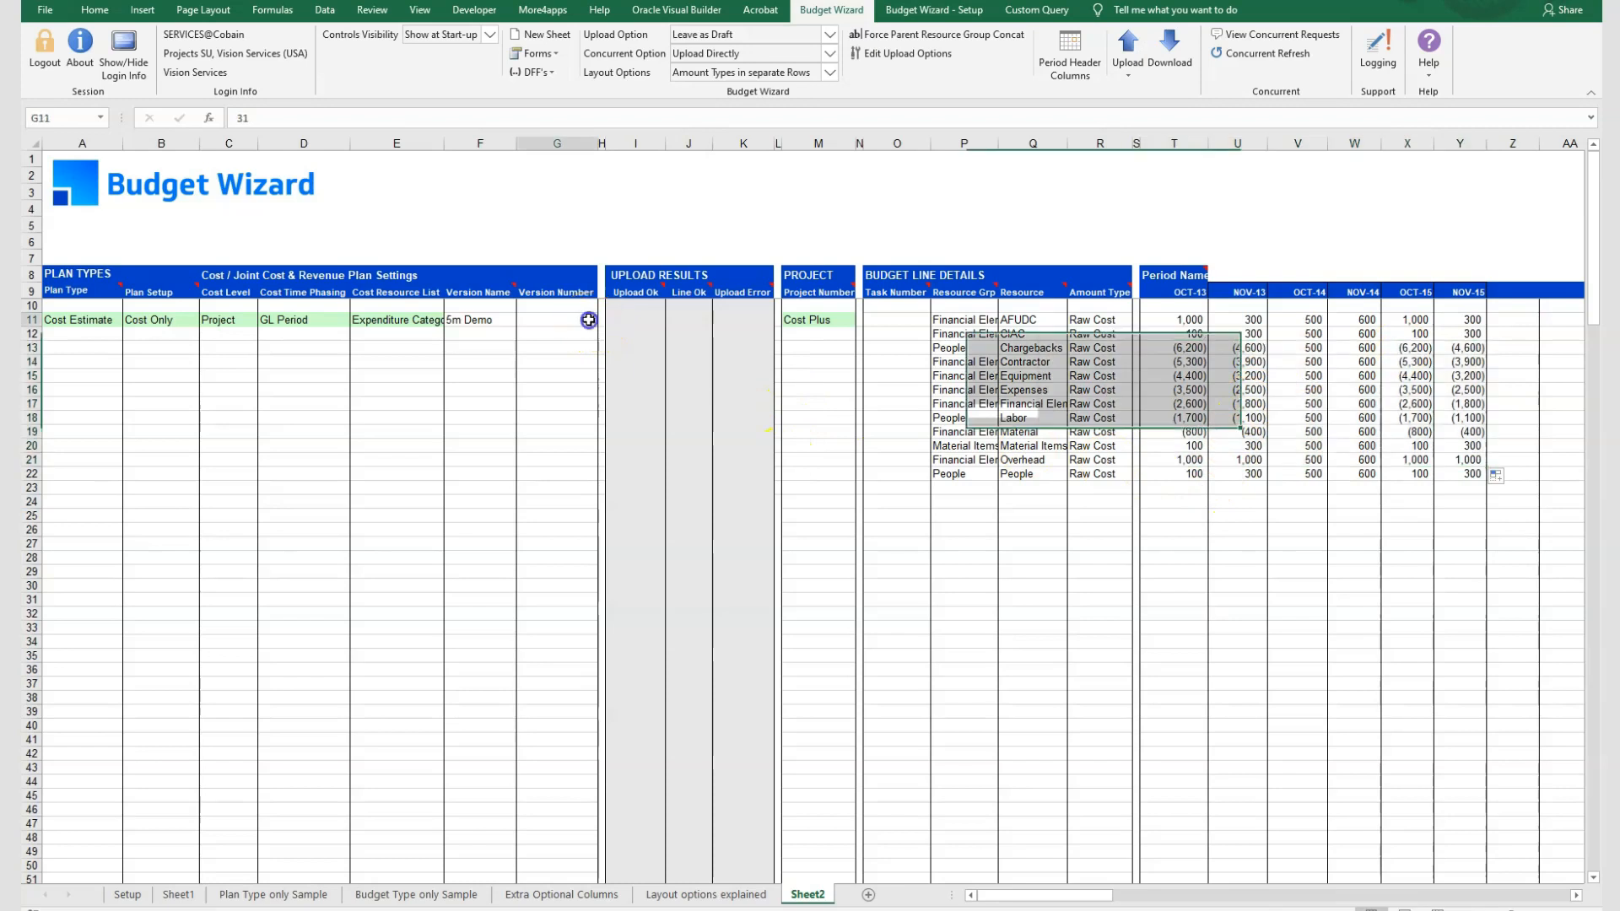
Step: Validate the plan sheet with the upload option Validate Only, without updating the version header
{"action": "left_click", "coordinate": [829, 33]}
{"action": "left_click", "coordinate": [716, 86]}
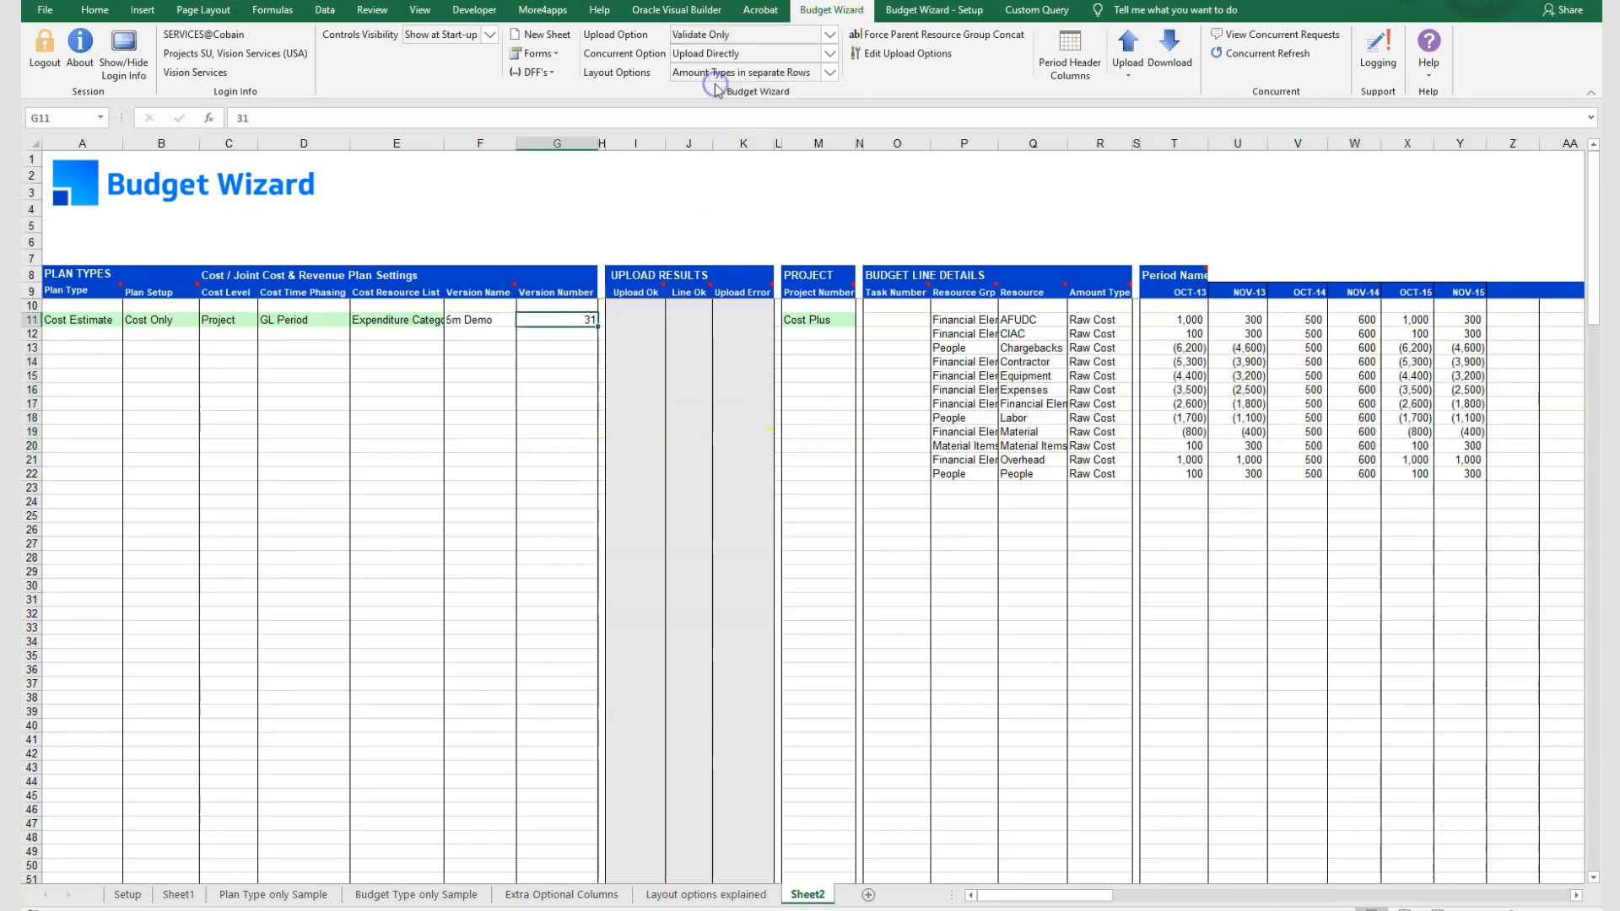
{"action": "left_click", "coordinate": [1128, 69]}
{"action": "left_click", "coordinate": [1128, 100]}
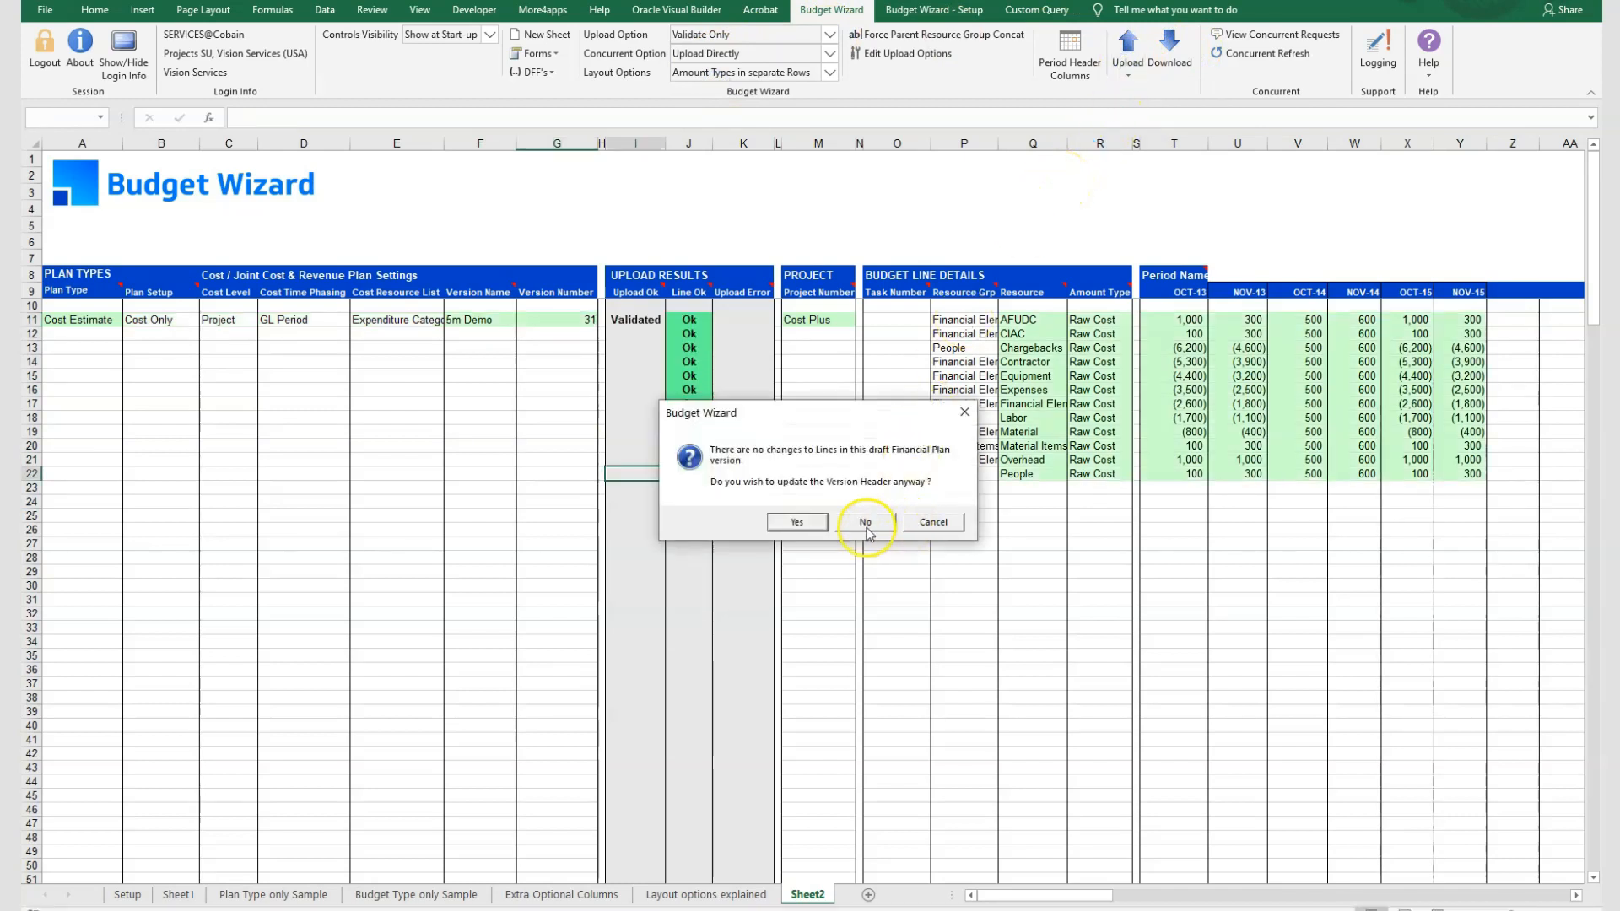
{"action": "left_click", "coordinate": [931, 521]}
{"action": "left_click", "coordinate": [874, 514]}
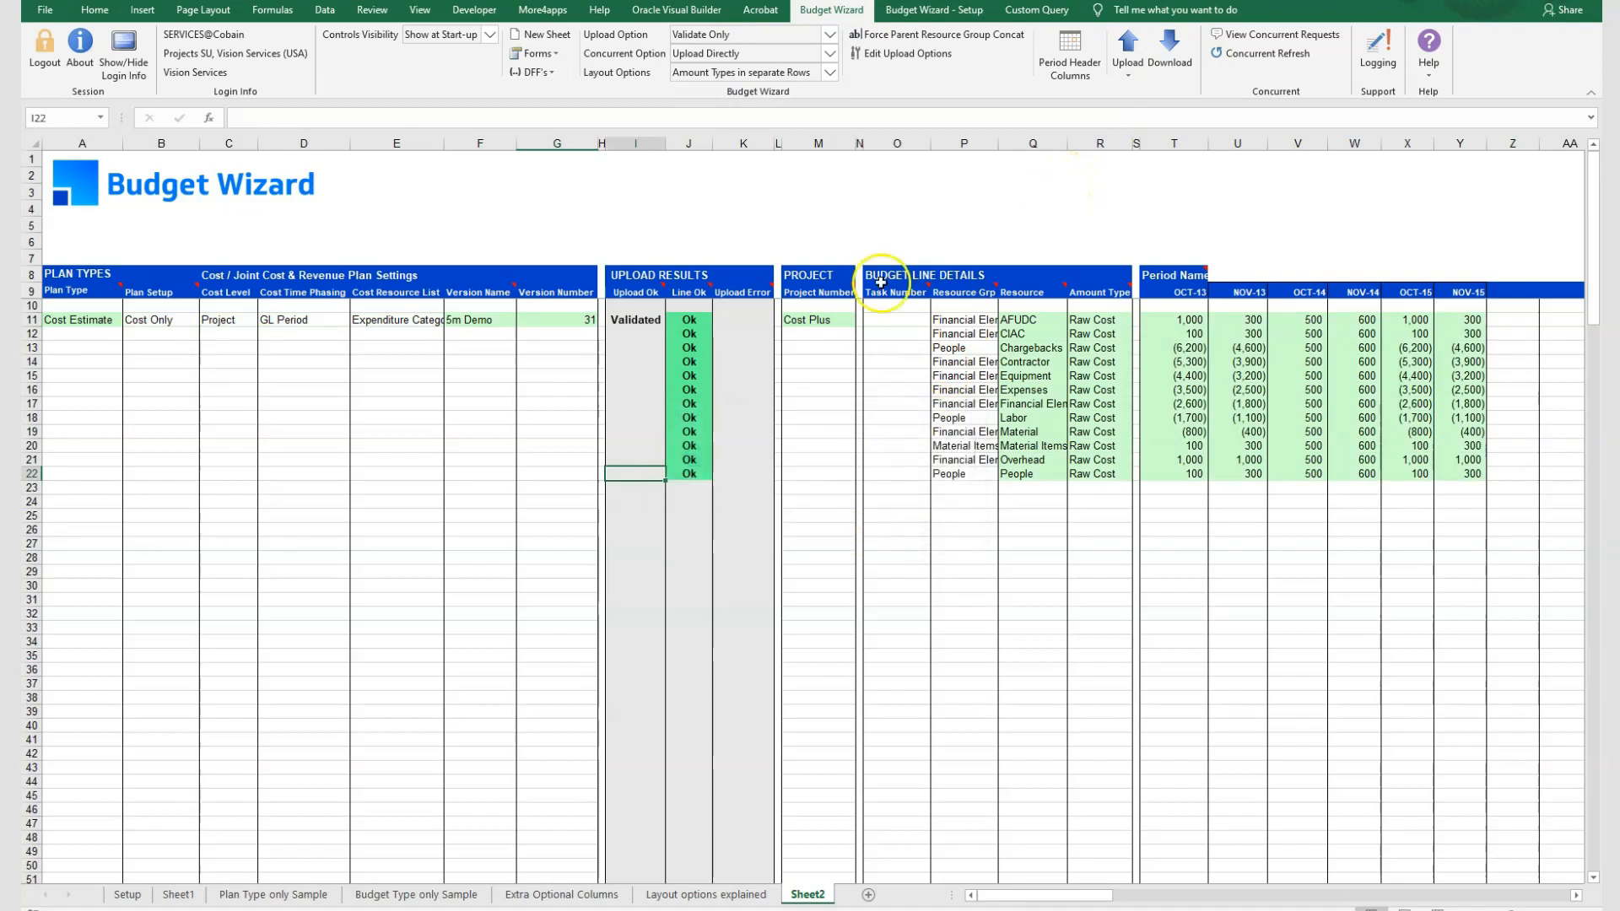
Step: Set the edit or replace selection in the upload options to Create New Current Version and accept it
{"action": "left_click", "coordinate": [901, 53]}
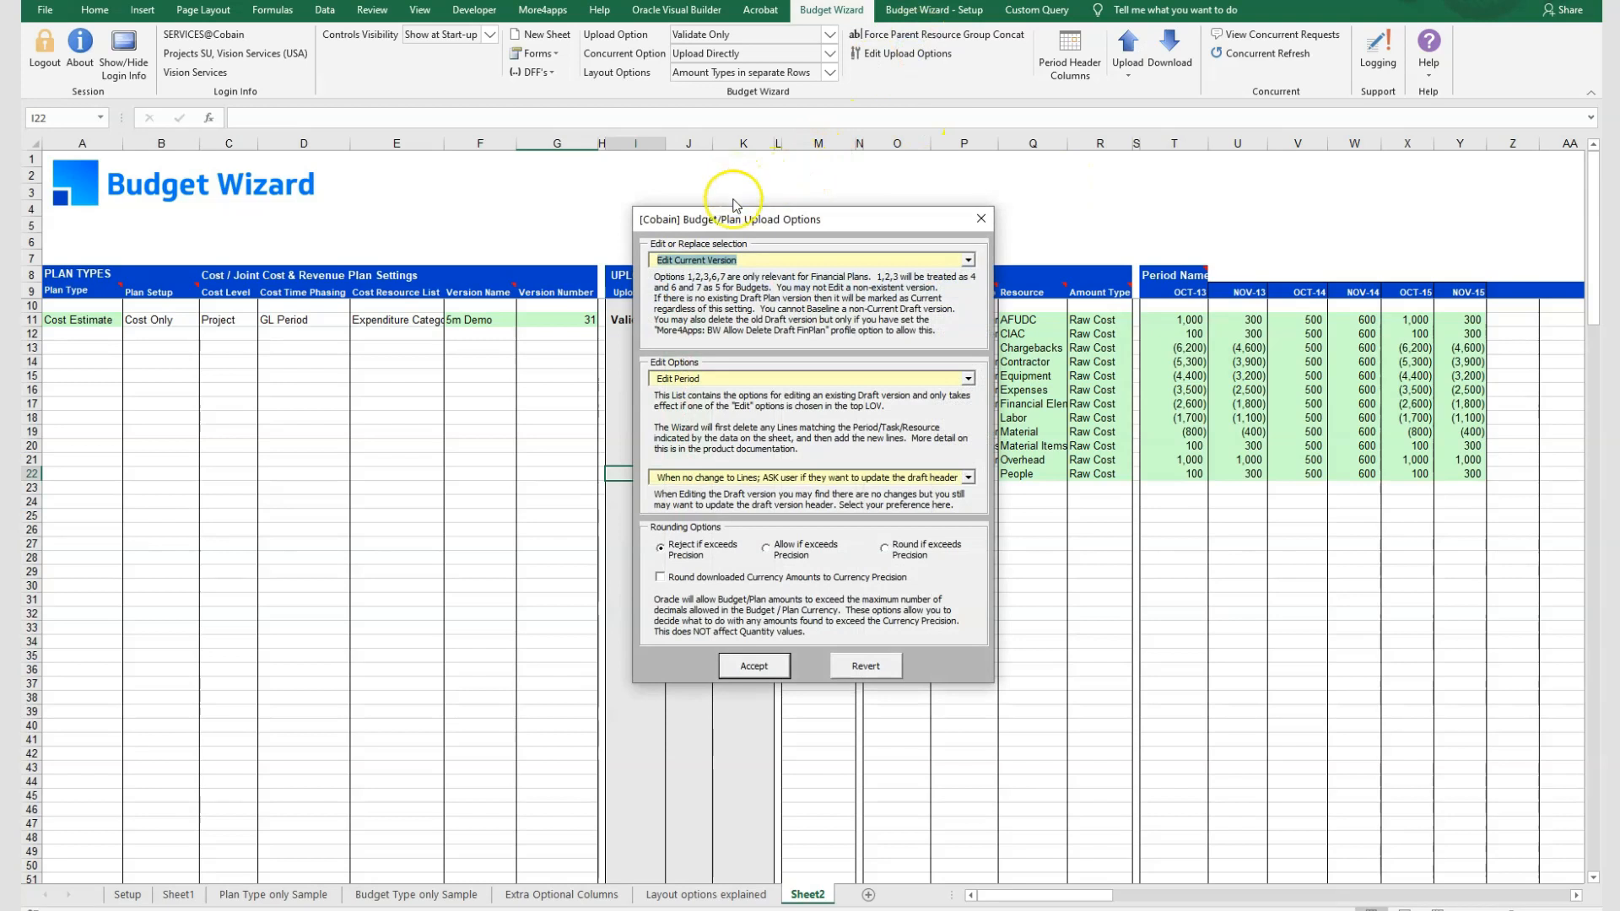
{"action": "left_click", "coordinate": [1045, 281]}
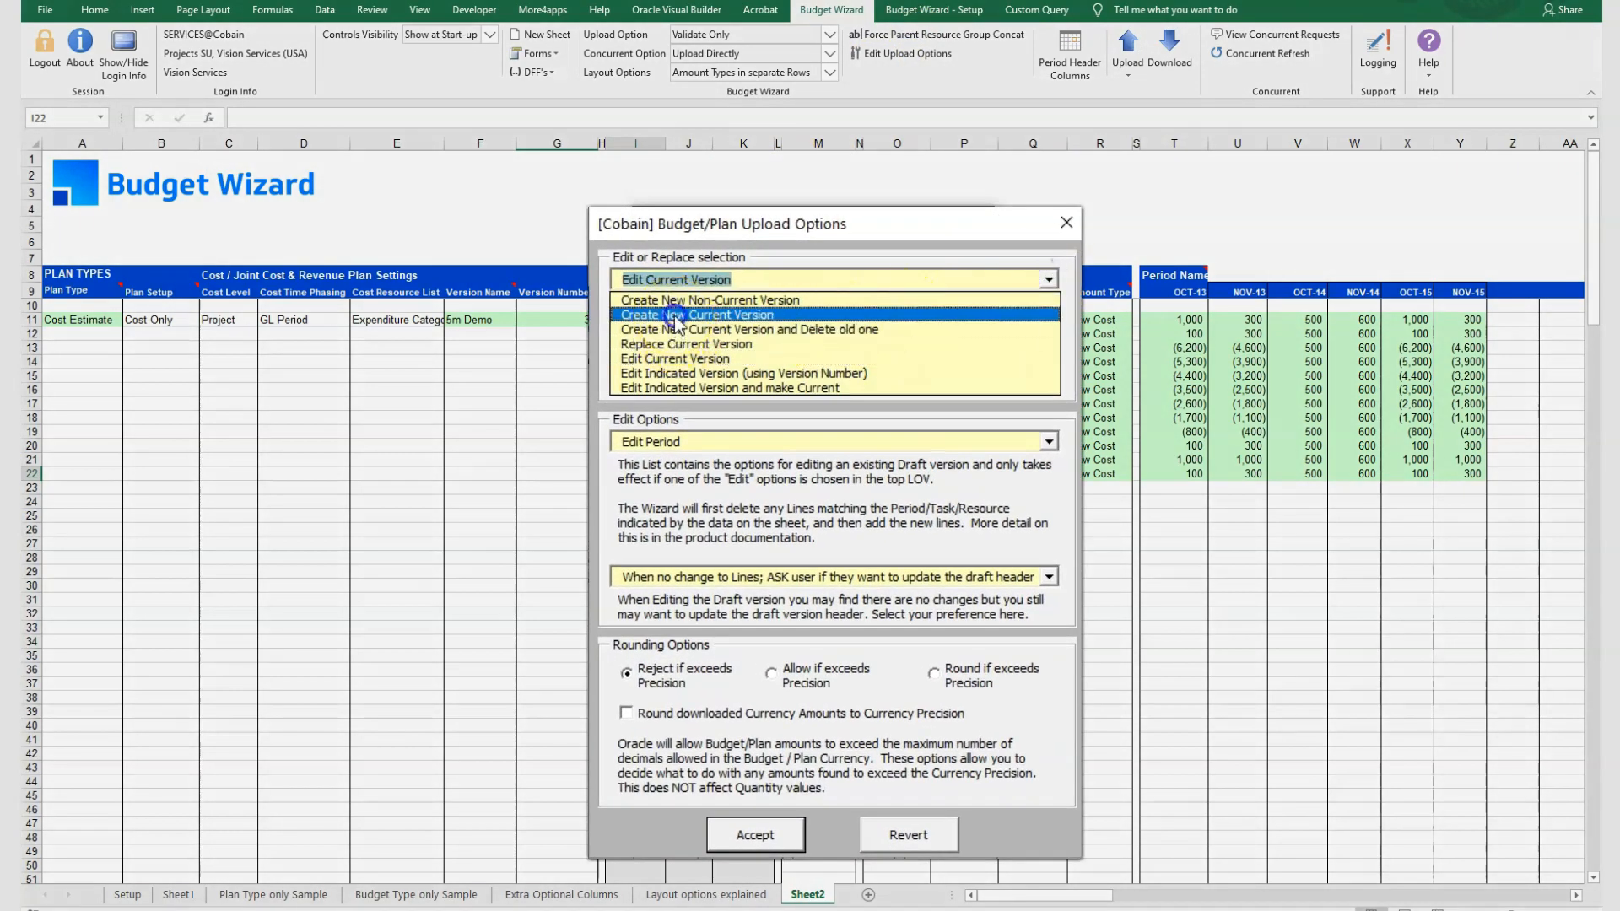
{"action": "left_click", "coordinate": [675, 317]}
{"action": "left_click", "coordinate": [1050, 281]}
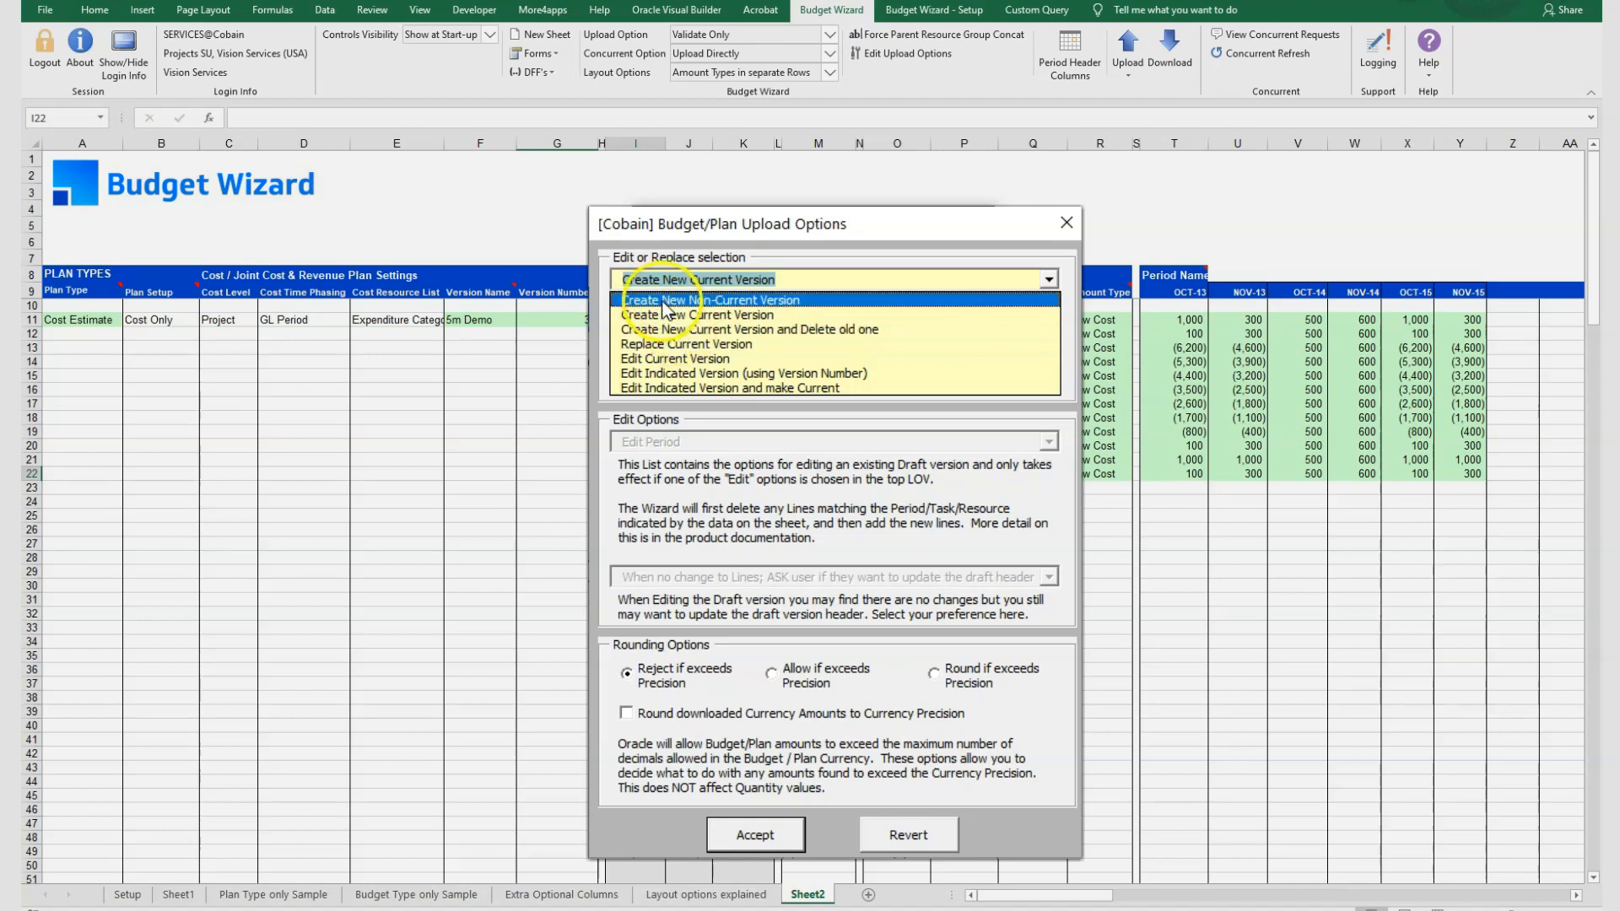
{"action": "left_click", "coordinate": [683, 360]}
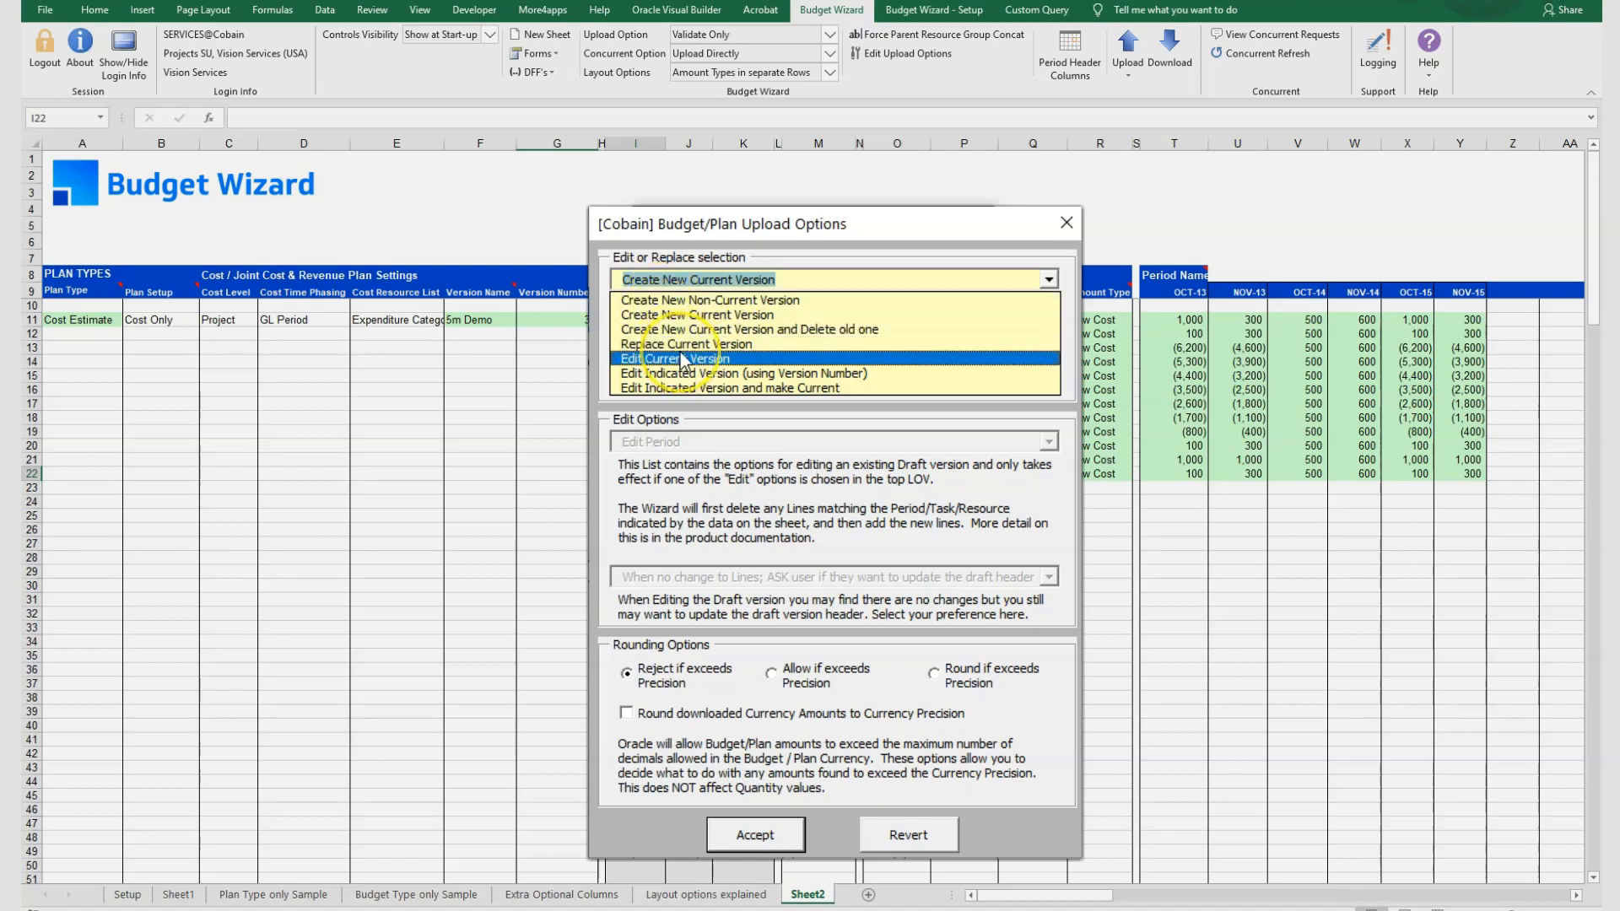
{"action": "key", "text": "Up"}
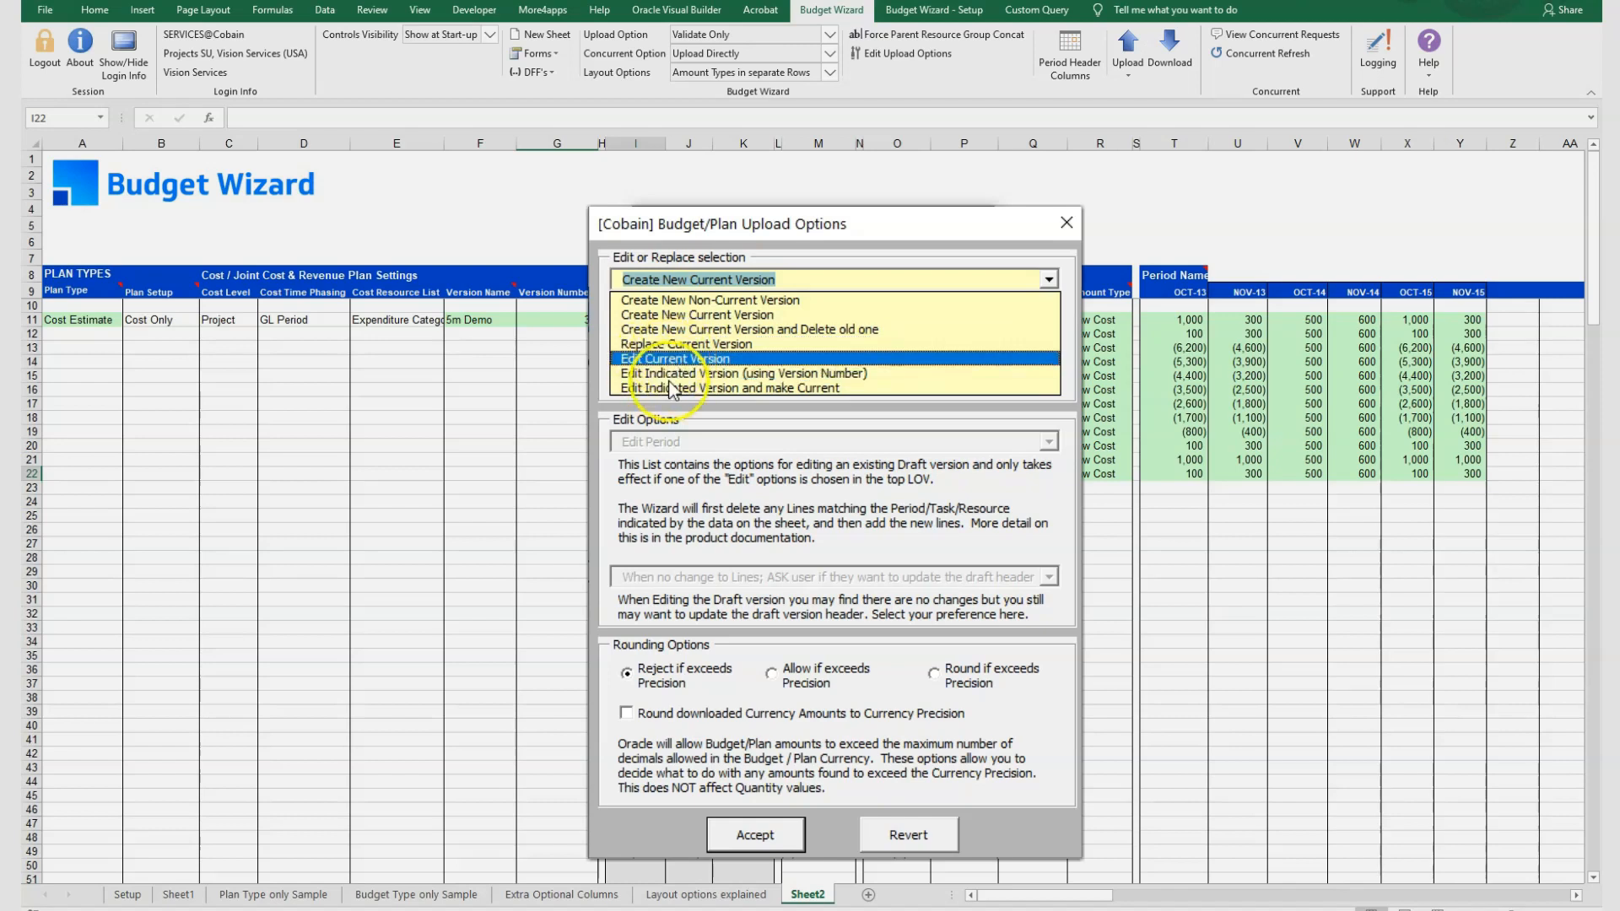
{"action": "left_click", "coordinate": [852, 223]}
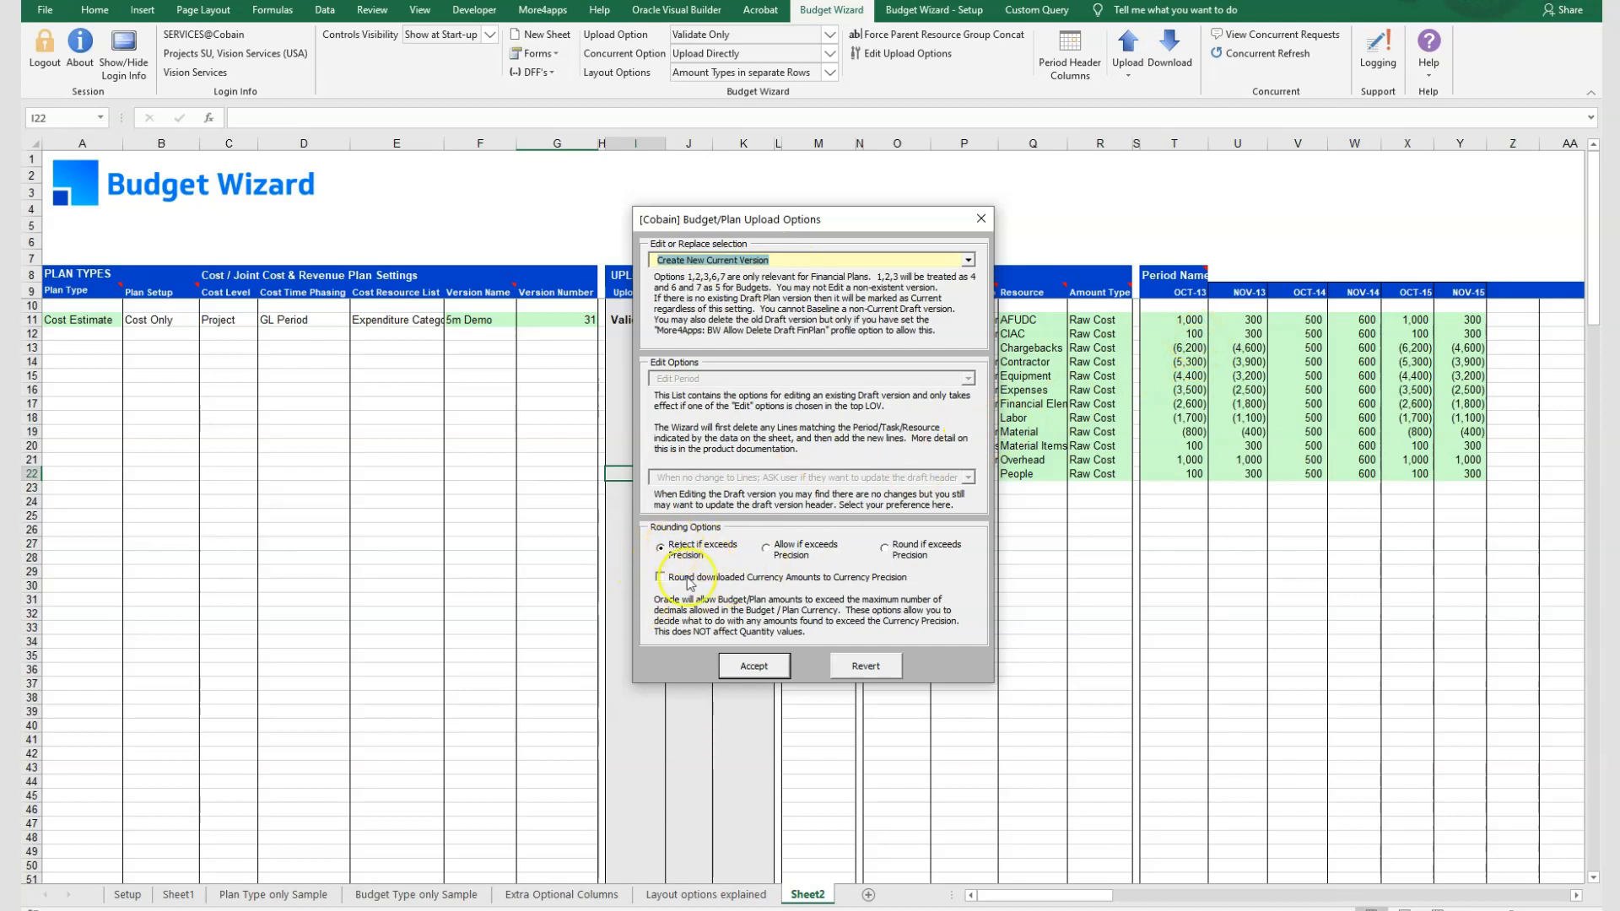
{"action": "left_click", "coordinate": [753, 665]}
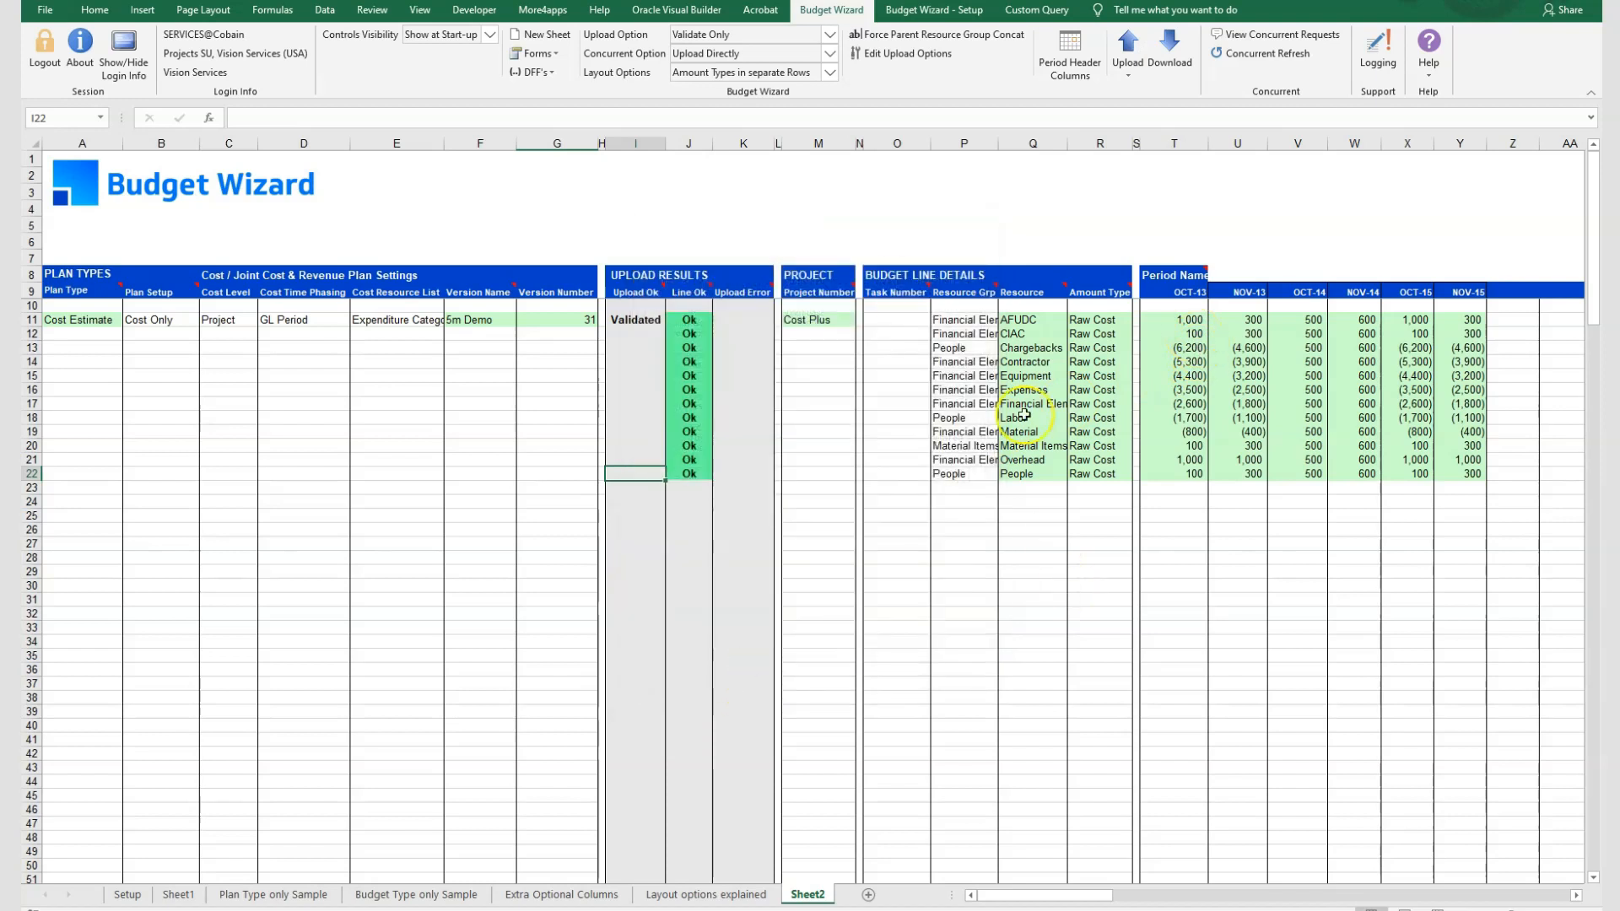
Step: Change the upload option to Leave as Draft and upload the plan to Oracle
{"action": "left_click", "coordinate": [935, 319]}
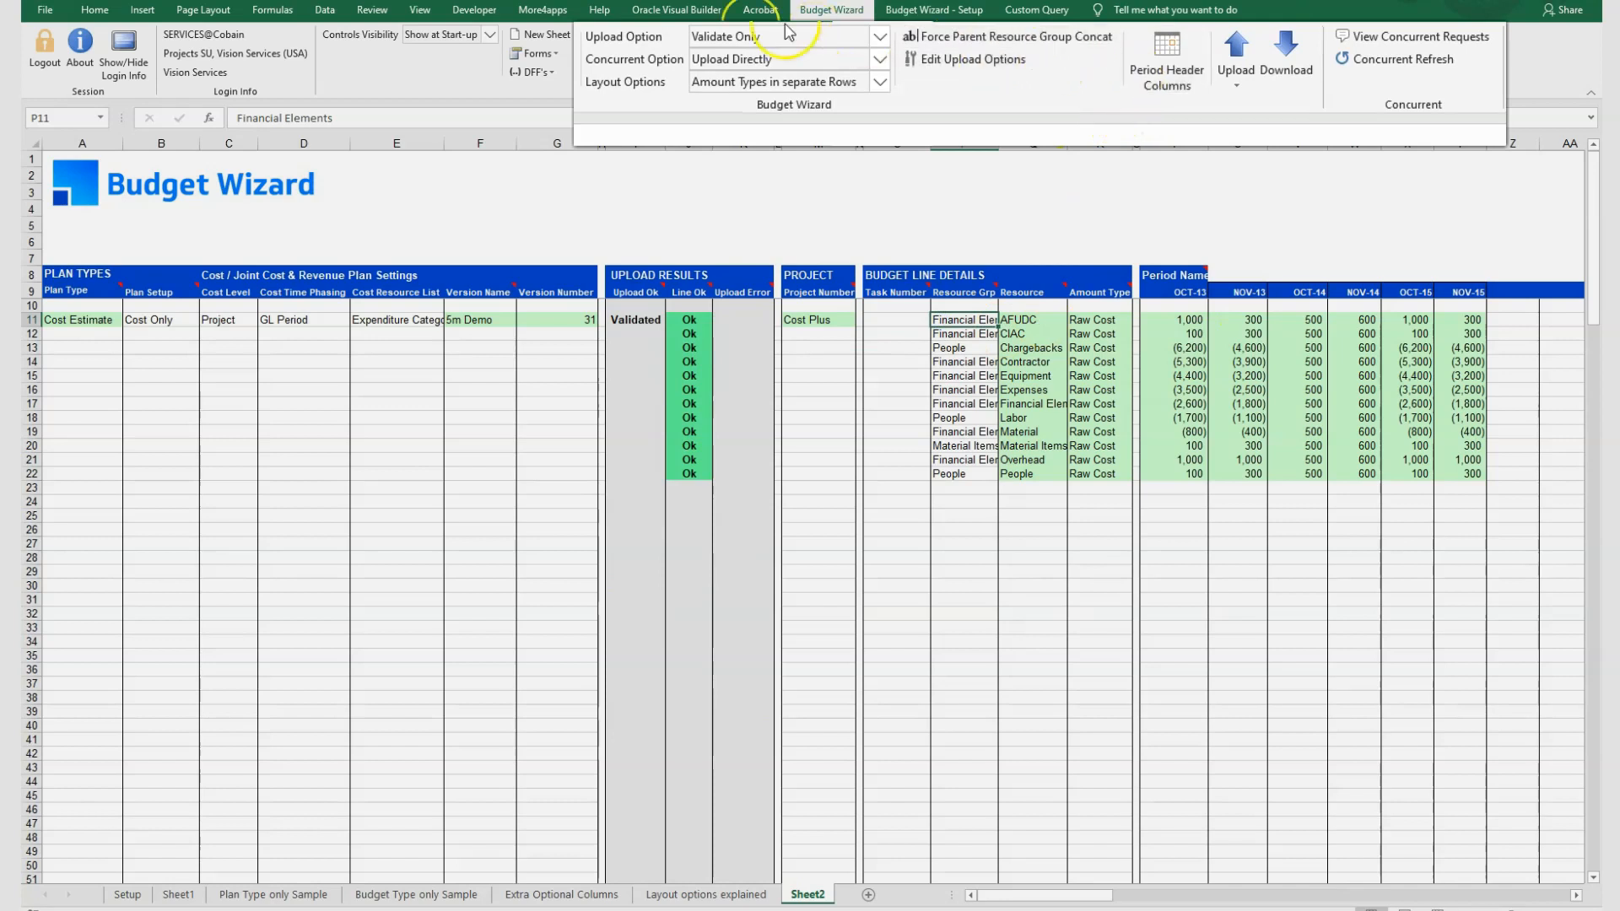
{"action": "left_click", "coordinate": [879, 36]}
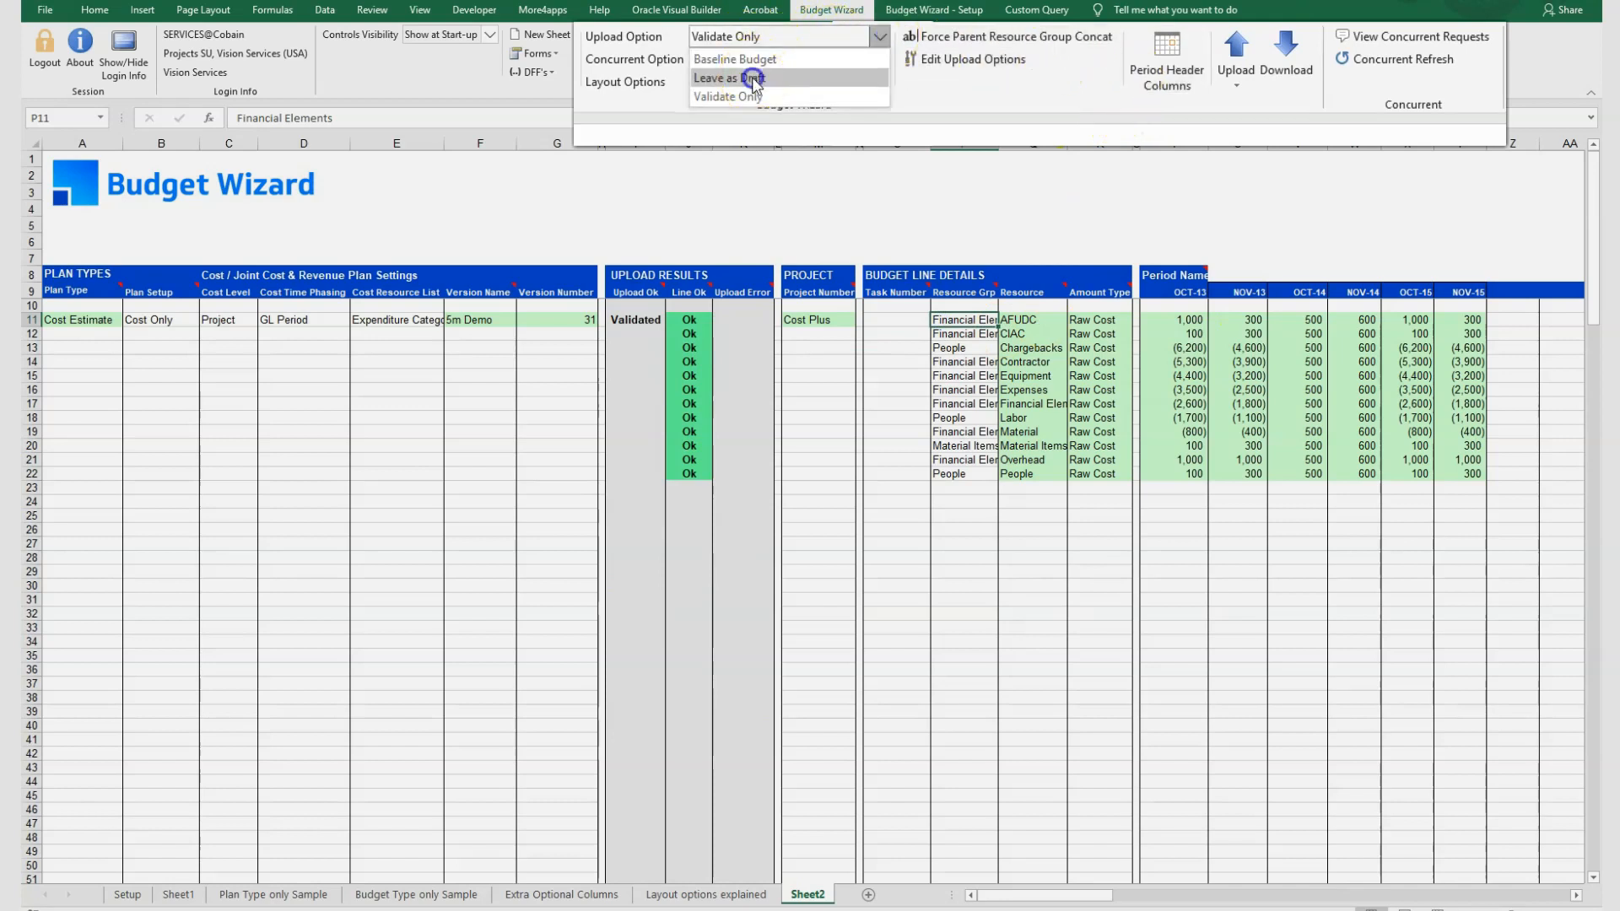
{"action": "left_click", "coordinate": [753, 78]}
{"action": "left_click", "coordinate": [1234, 71]}
{"action": "left_click", "coordinate": [1265, 110]}
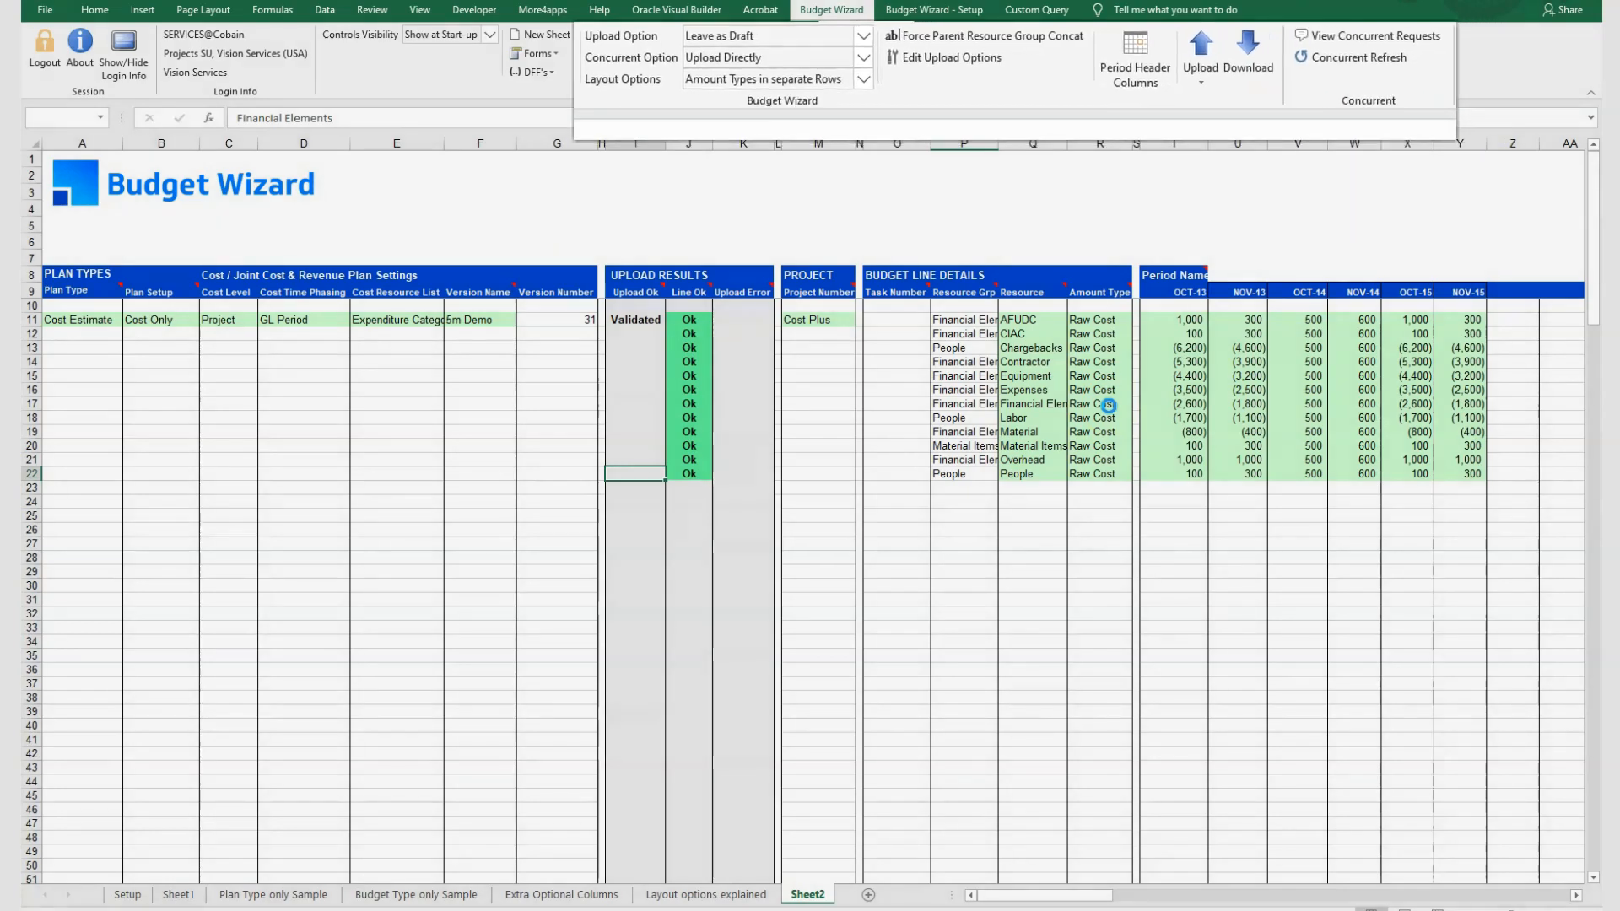
Step: Dismiss the upload message and examine the uploaded period amounts and the plan's version number
{"action": "left_click", "coordinate": [894, 516]}
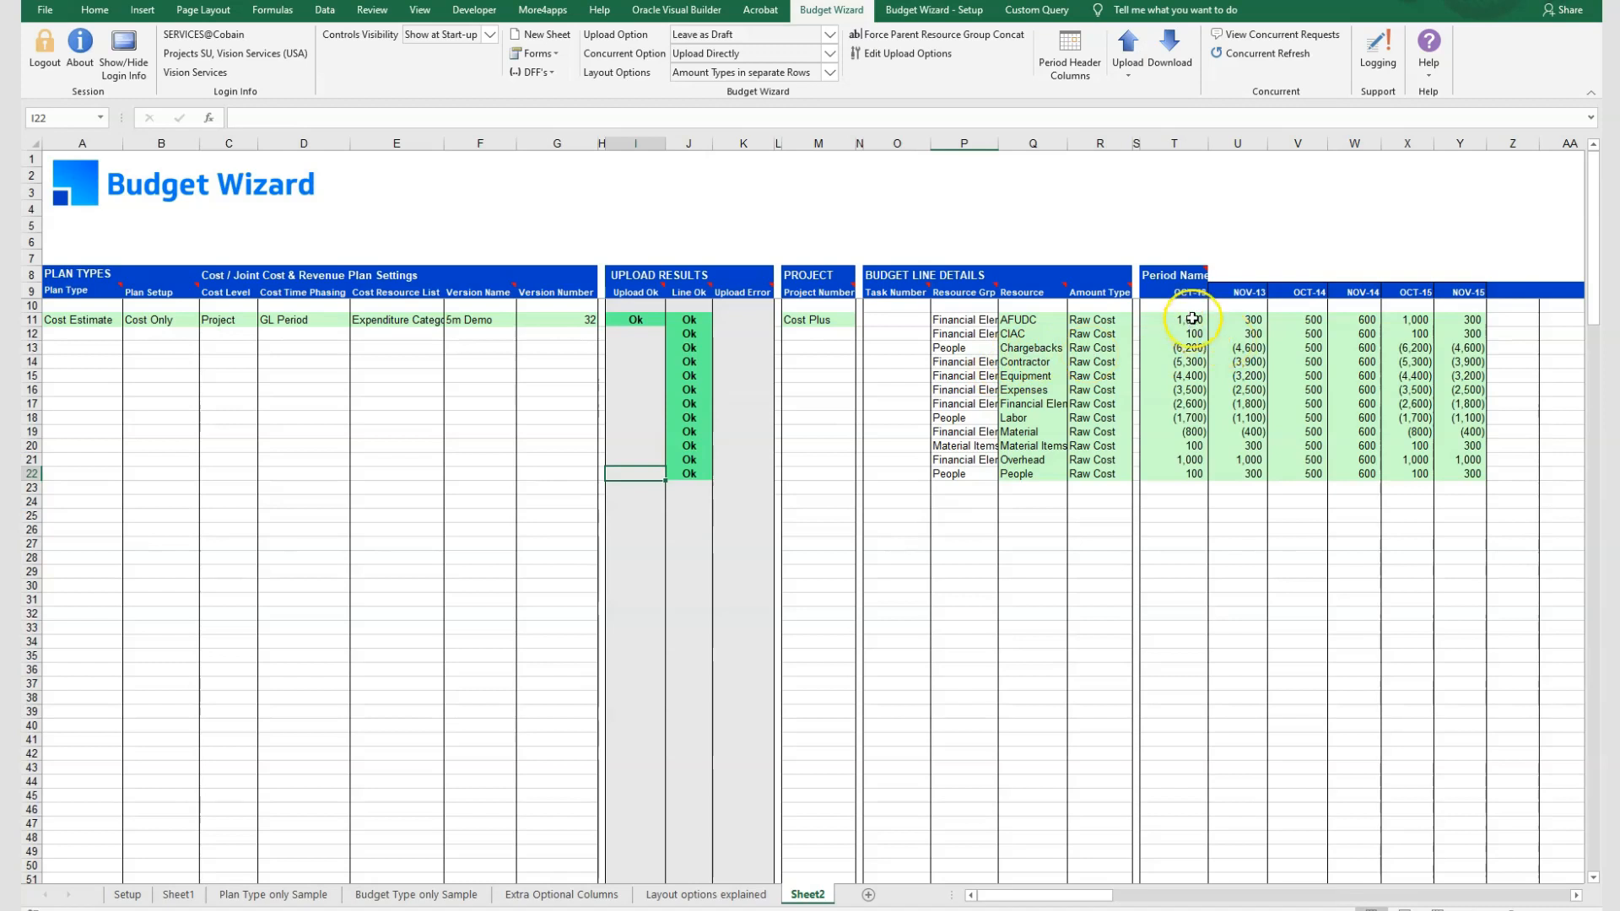
{"action": "left_click_drag", "start_coordinate": [1186, 320], "coordinate": [1441, 469]}
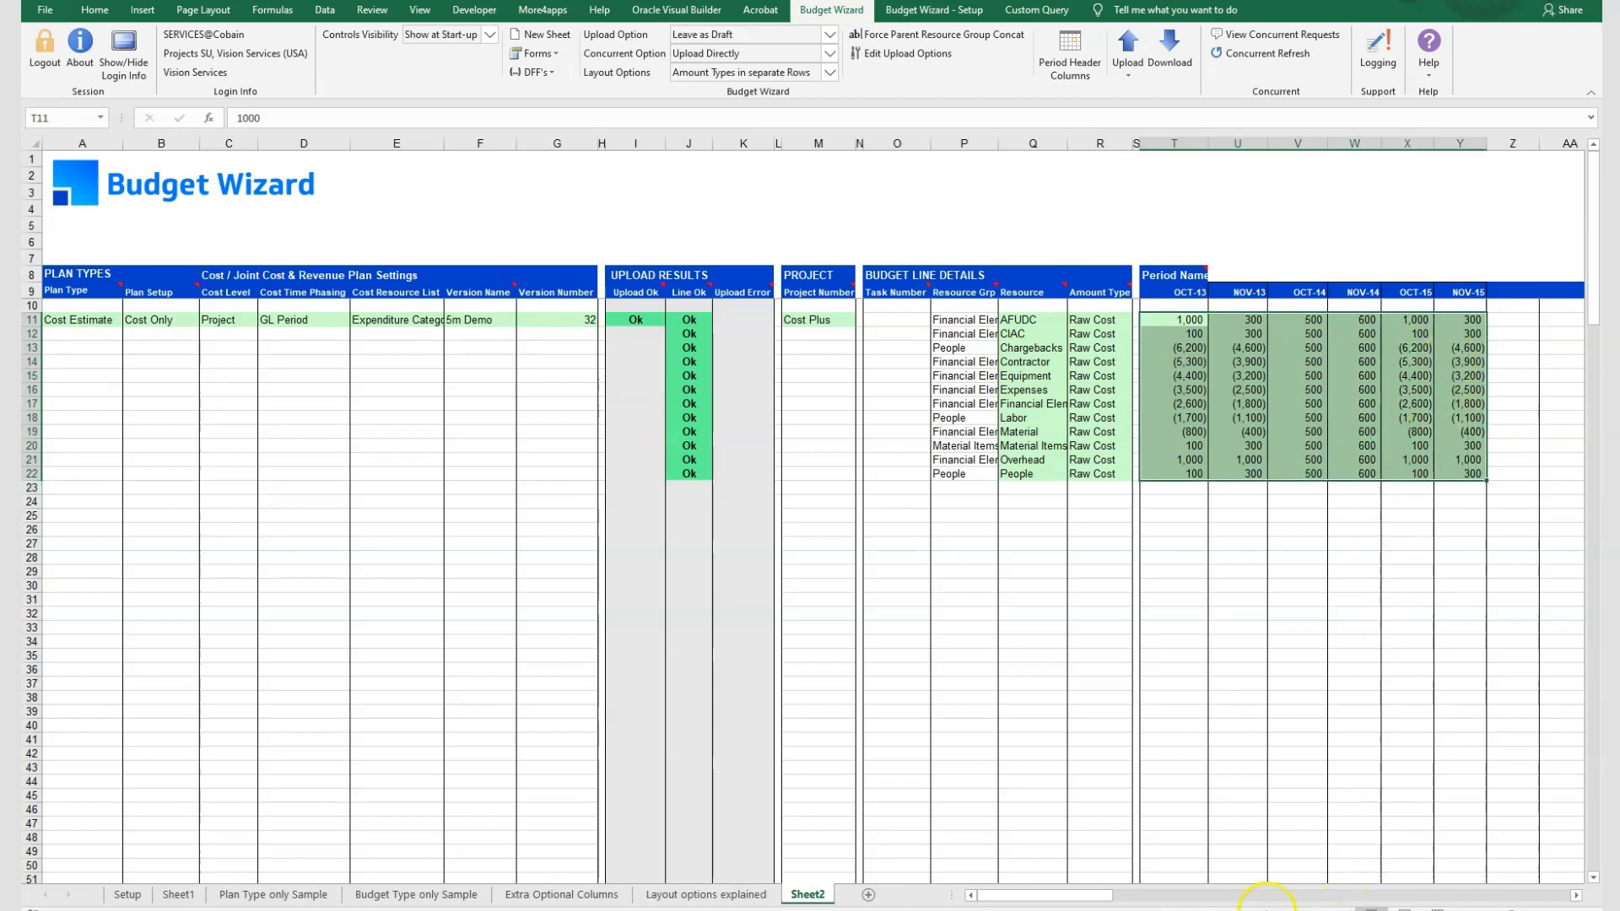
{"action": "left_click", "coordinate": [803, 504]}
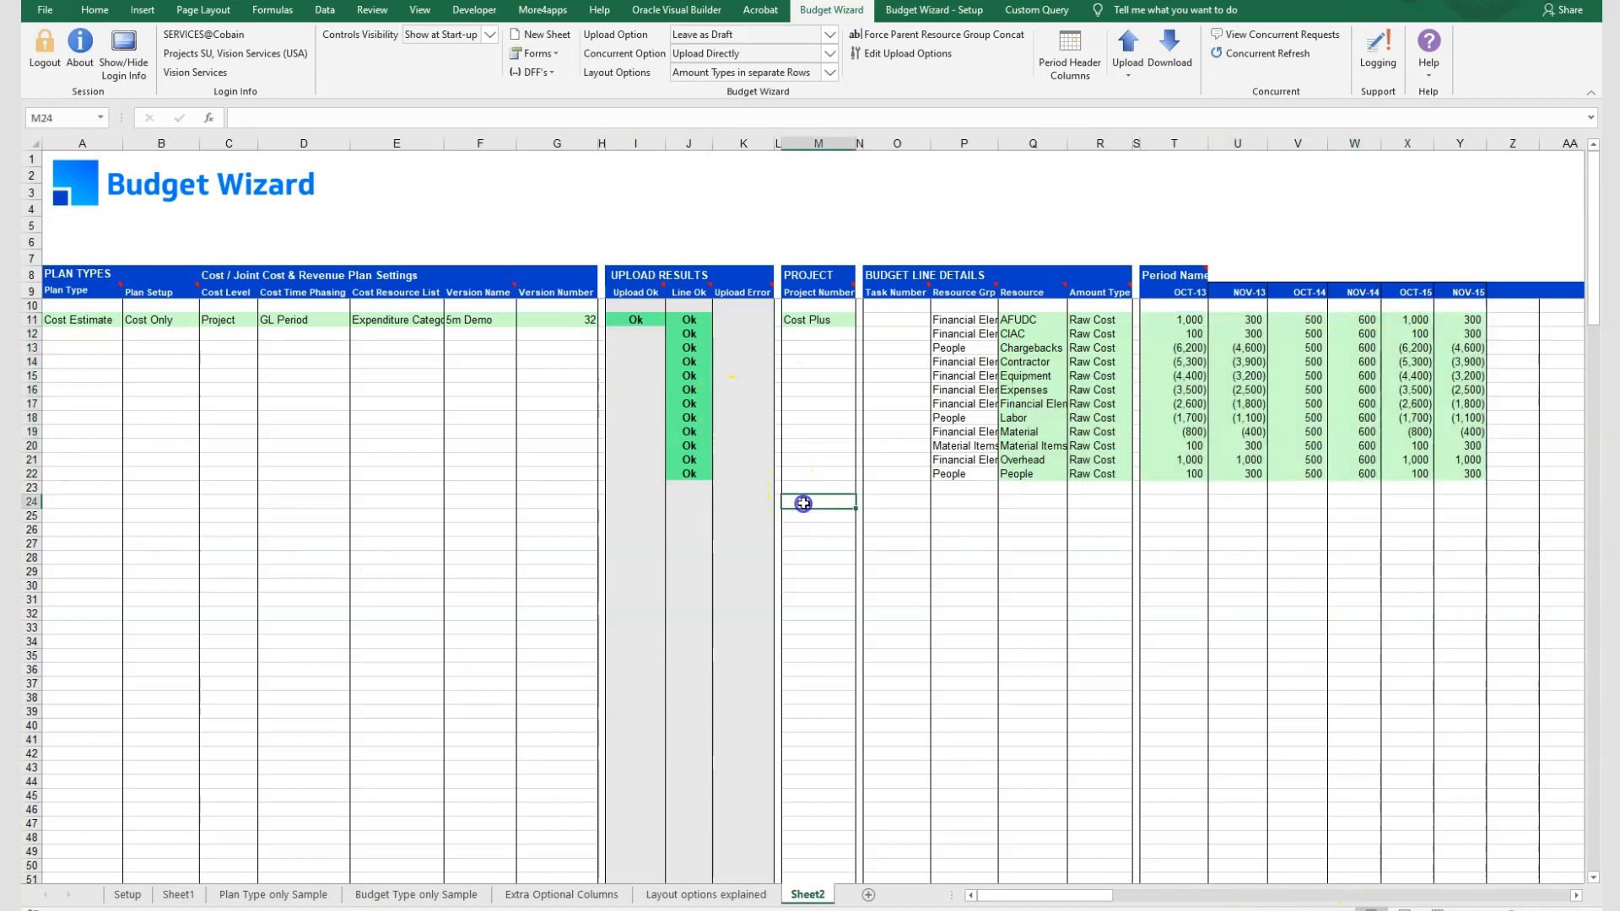
{"action": "left_click", "coordinate": [578, 321]}
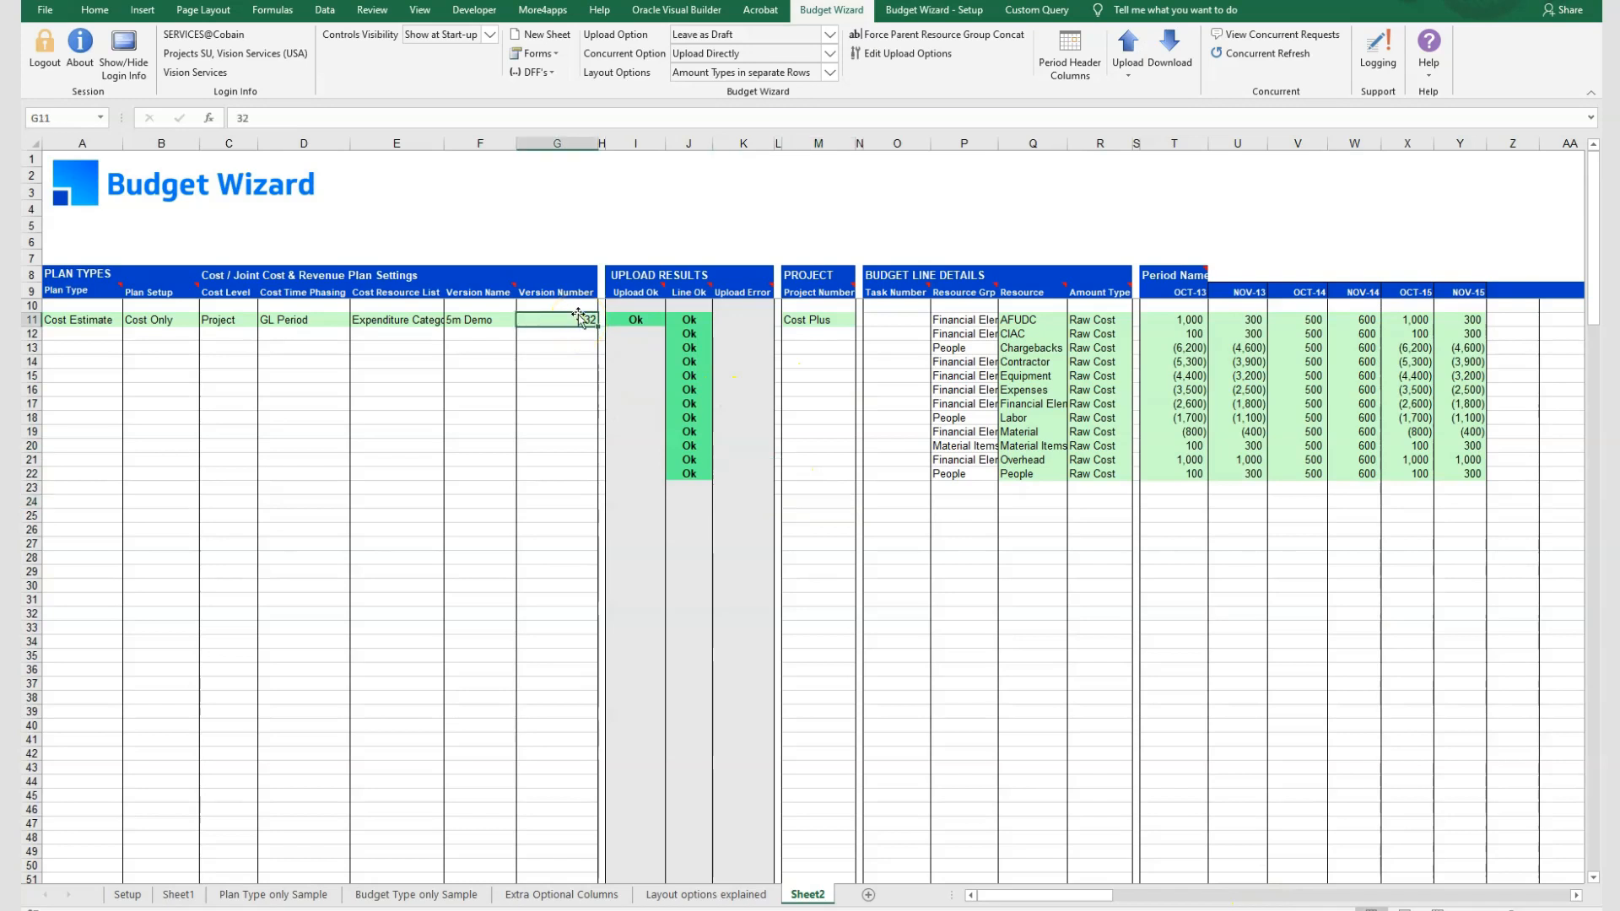
{"action": "left_click", "coordinate": [839, 501]}
Step: Look up the Cost Estimate plan versions in the download form, inspect the newest entry, and cancel the form
{"action": "left_click", "coordinate": [1163, 68]}
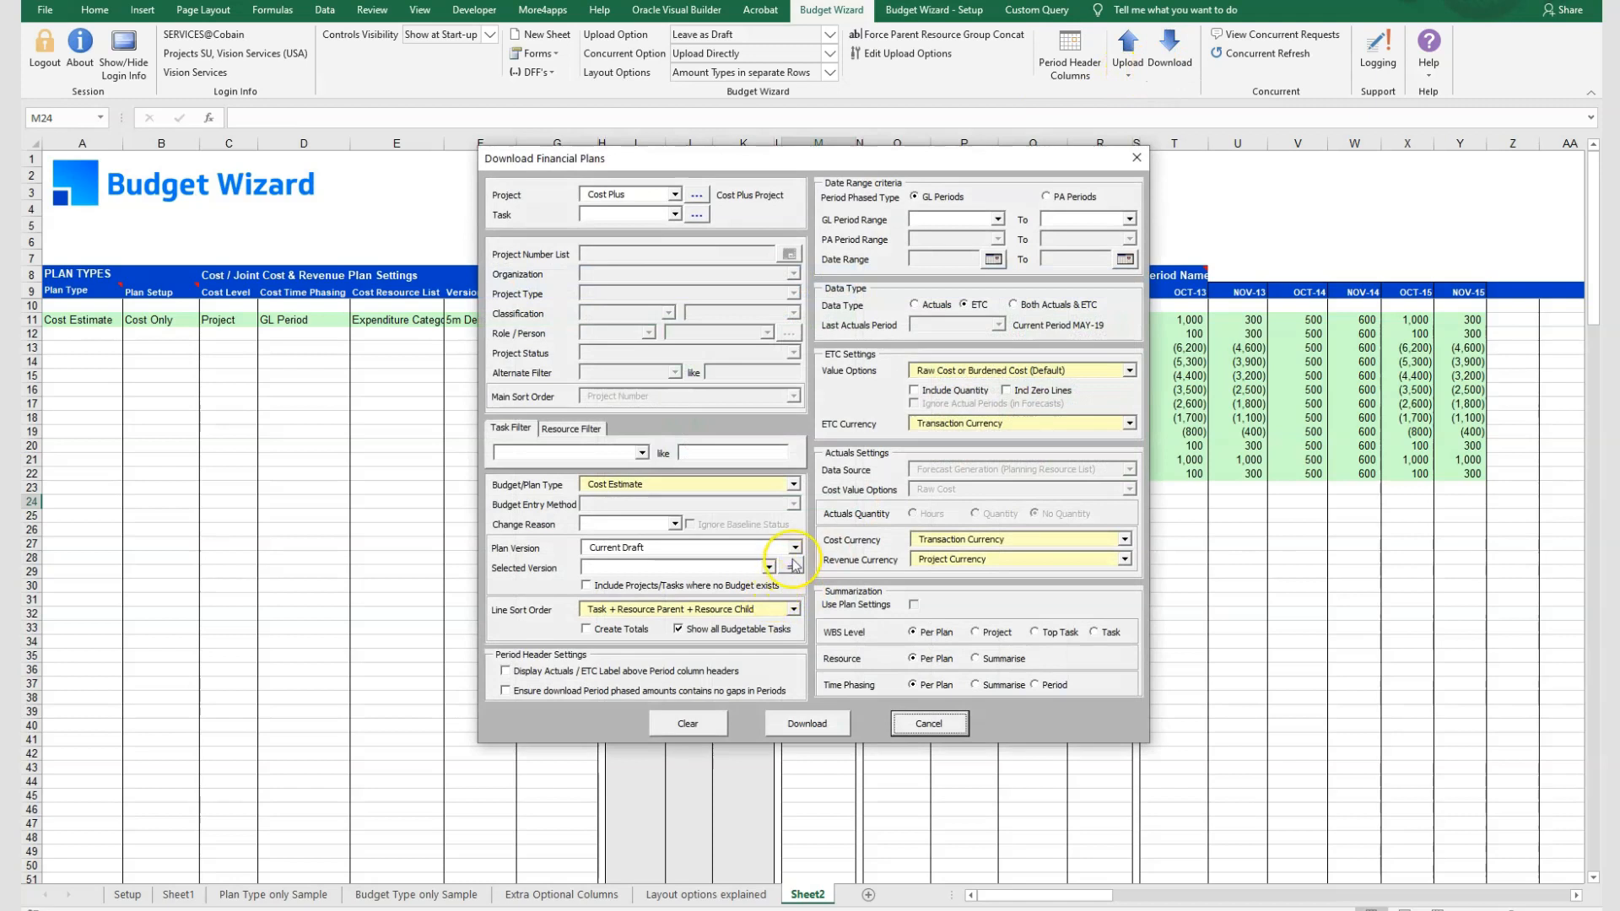
{"action": "left_click", "coordinate": [833, 506]}
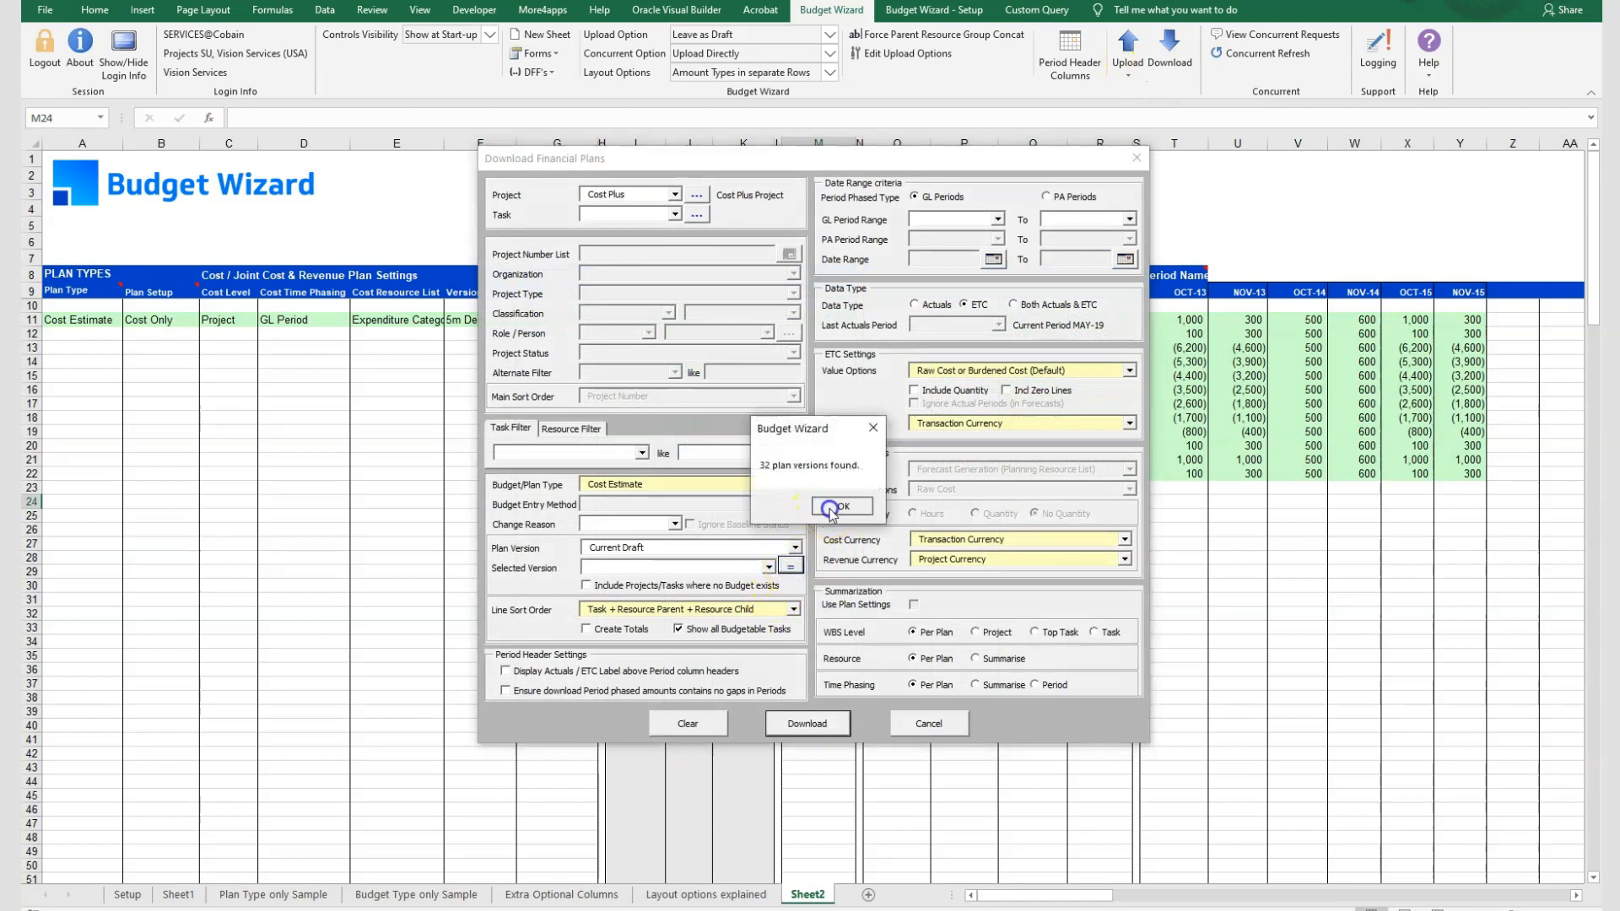
{"action": "left_click", "coordinate": [768, 568]}
{"action": "left_click", "coordinate": [652, 594]}
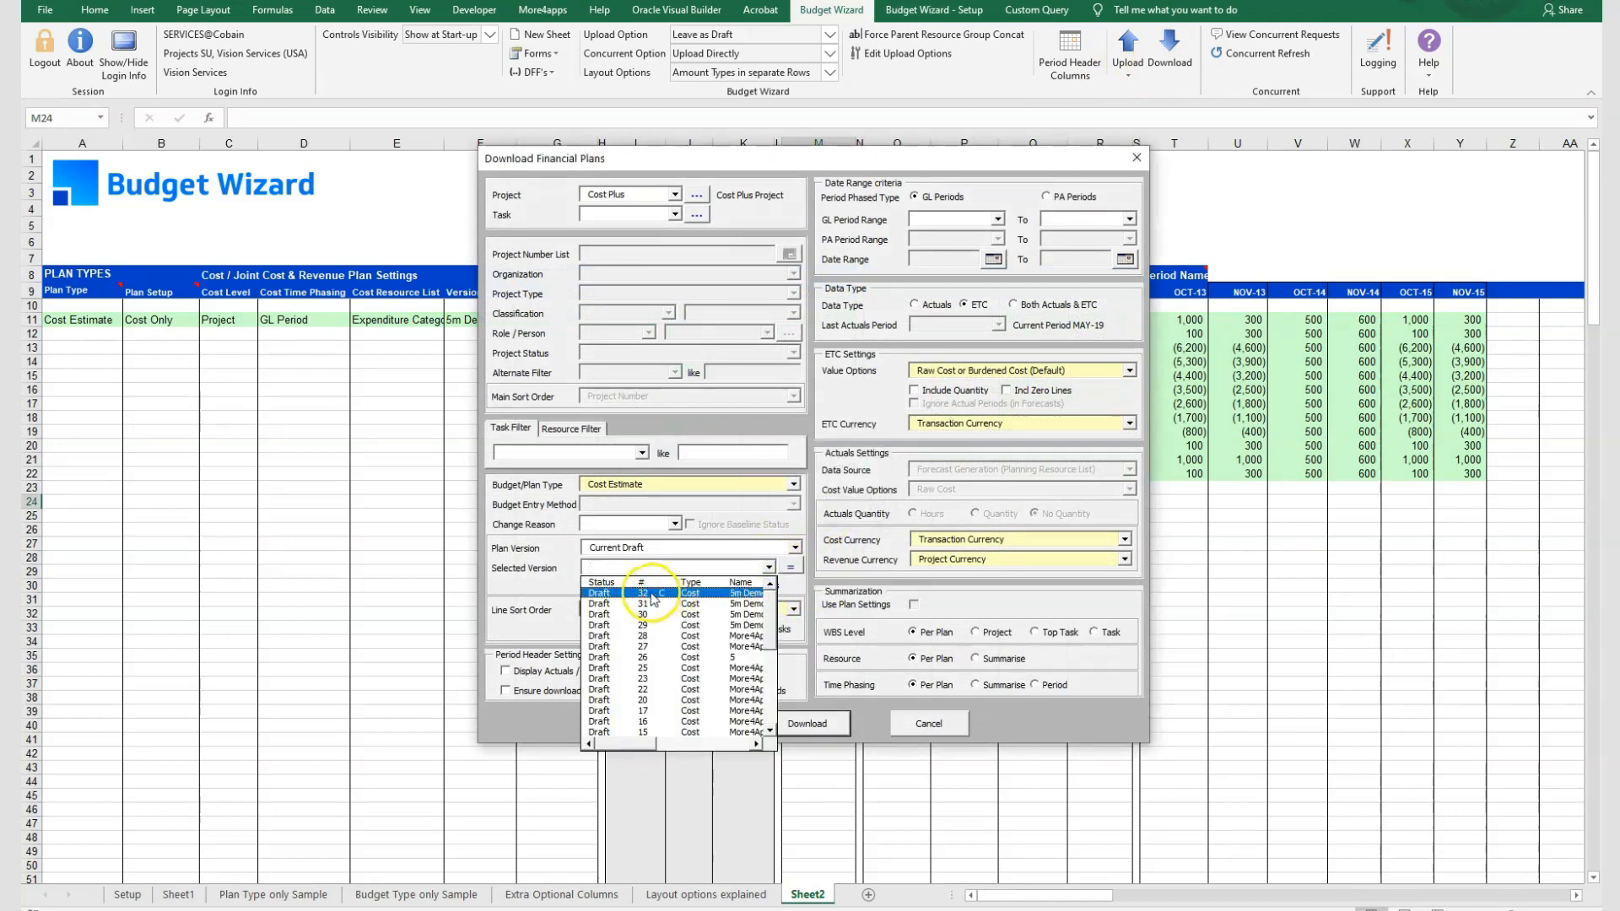
{"action": "left_click", "coordinate": [932, 723]}
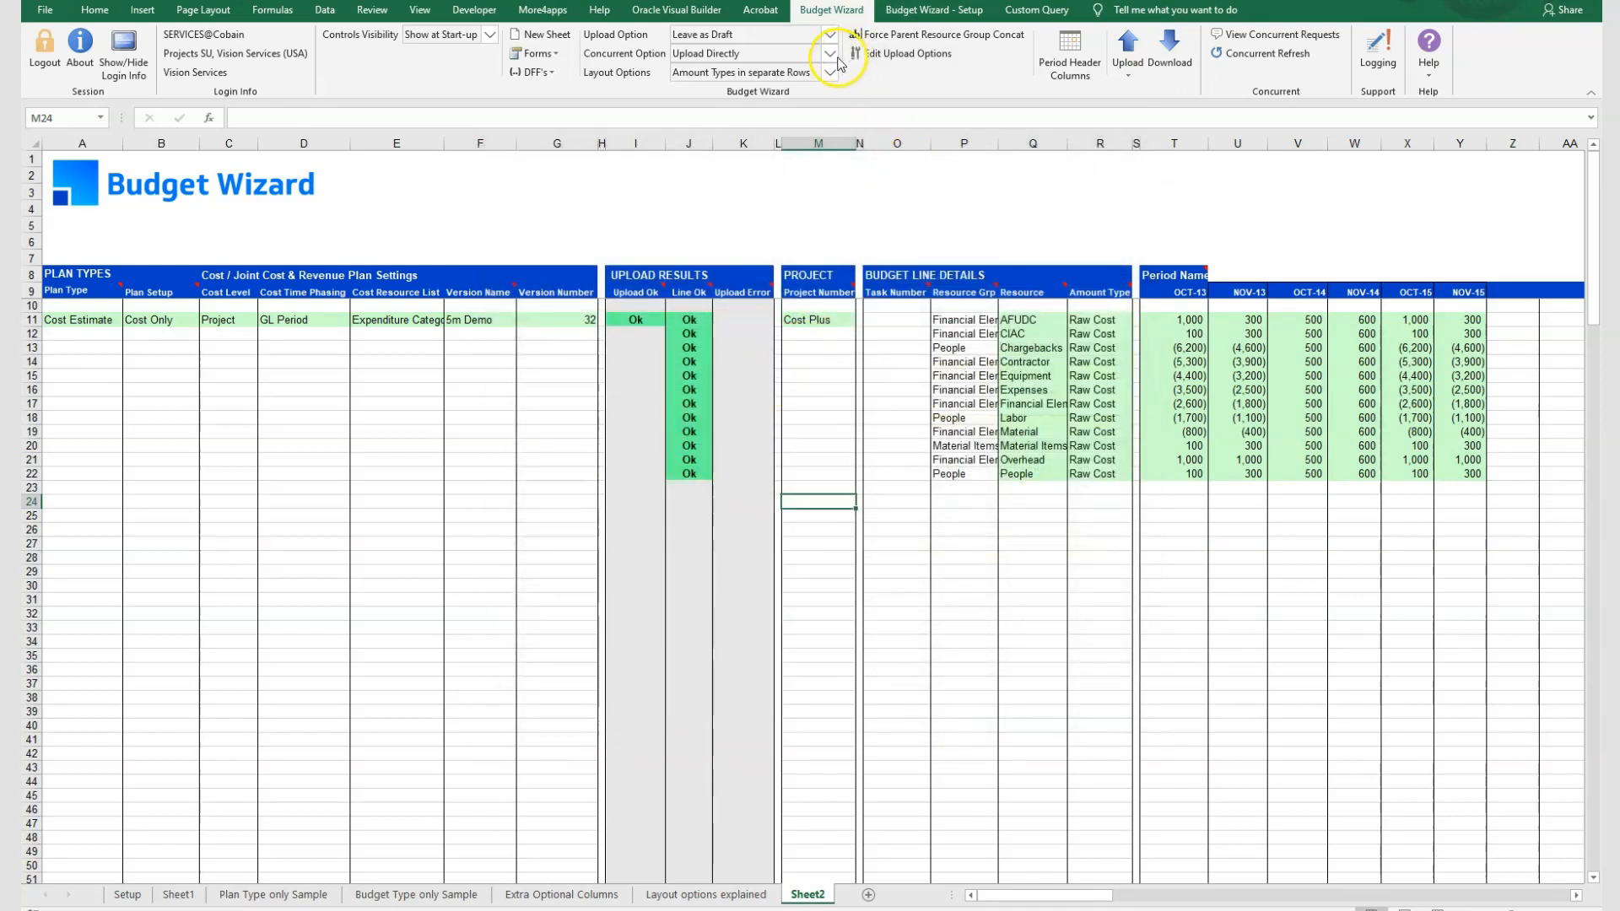
Step: Set the edit or replace selection in the upload options to Edit Current Version
{"action": "left_click", "coordinate": [901, 53]}
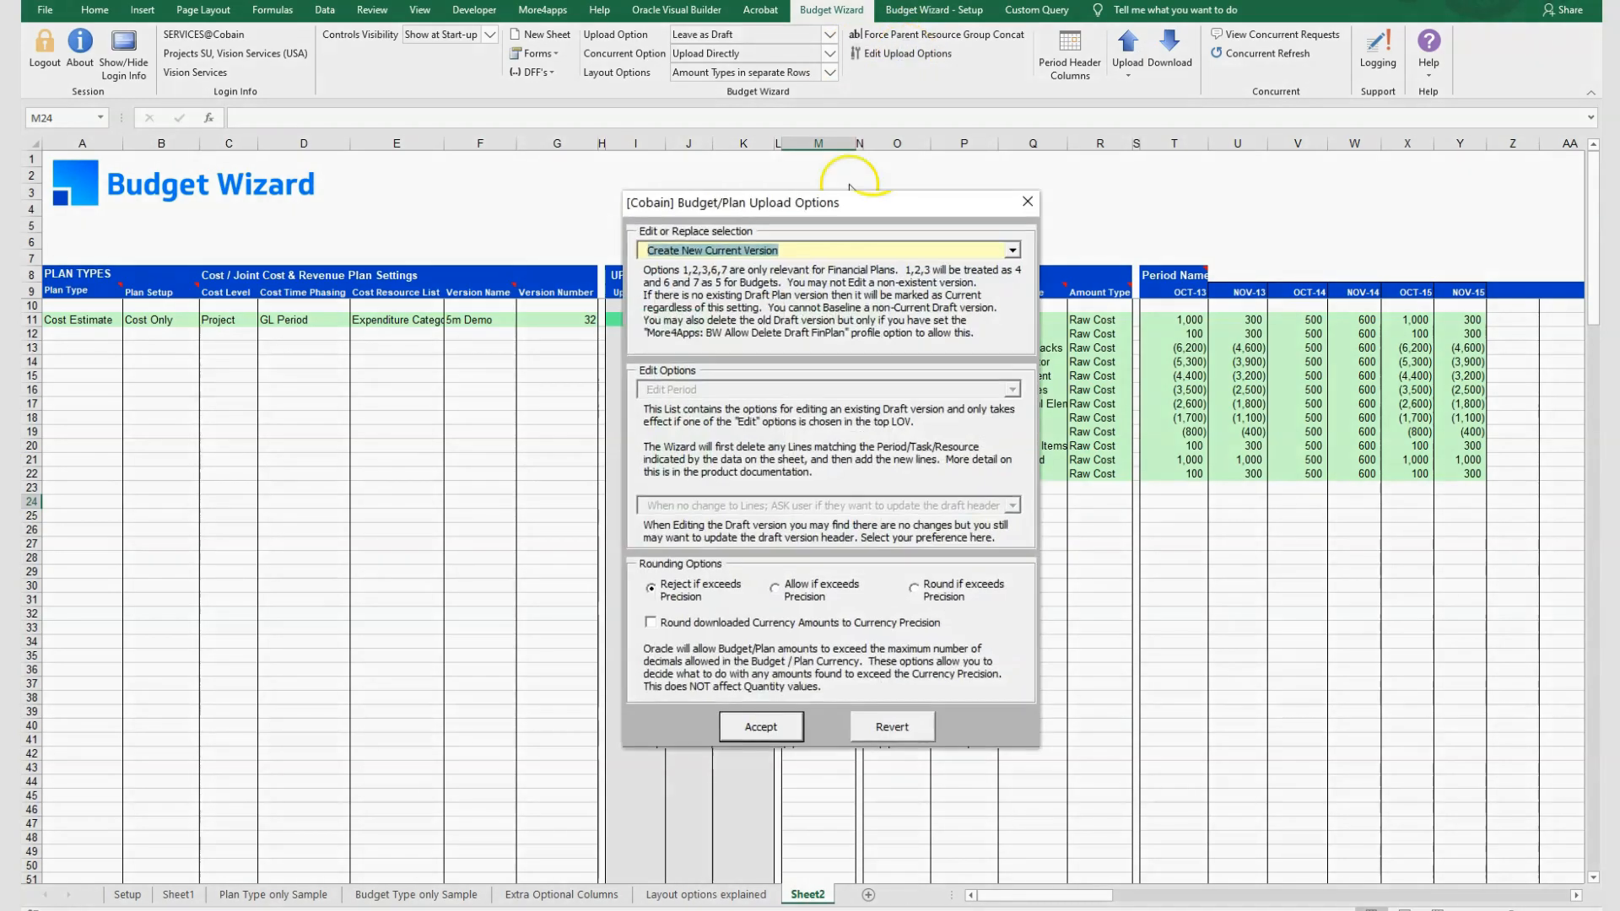
{"action": "left_click", "coordinate": [730, 246]}
{"action": "left_click", "coordinate": [697, 409]}
{"action": "left_click", "coordinate": [717, 246]}
{"action": "left_click", "coordinate": [701, 320]}
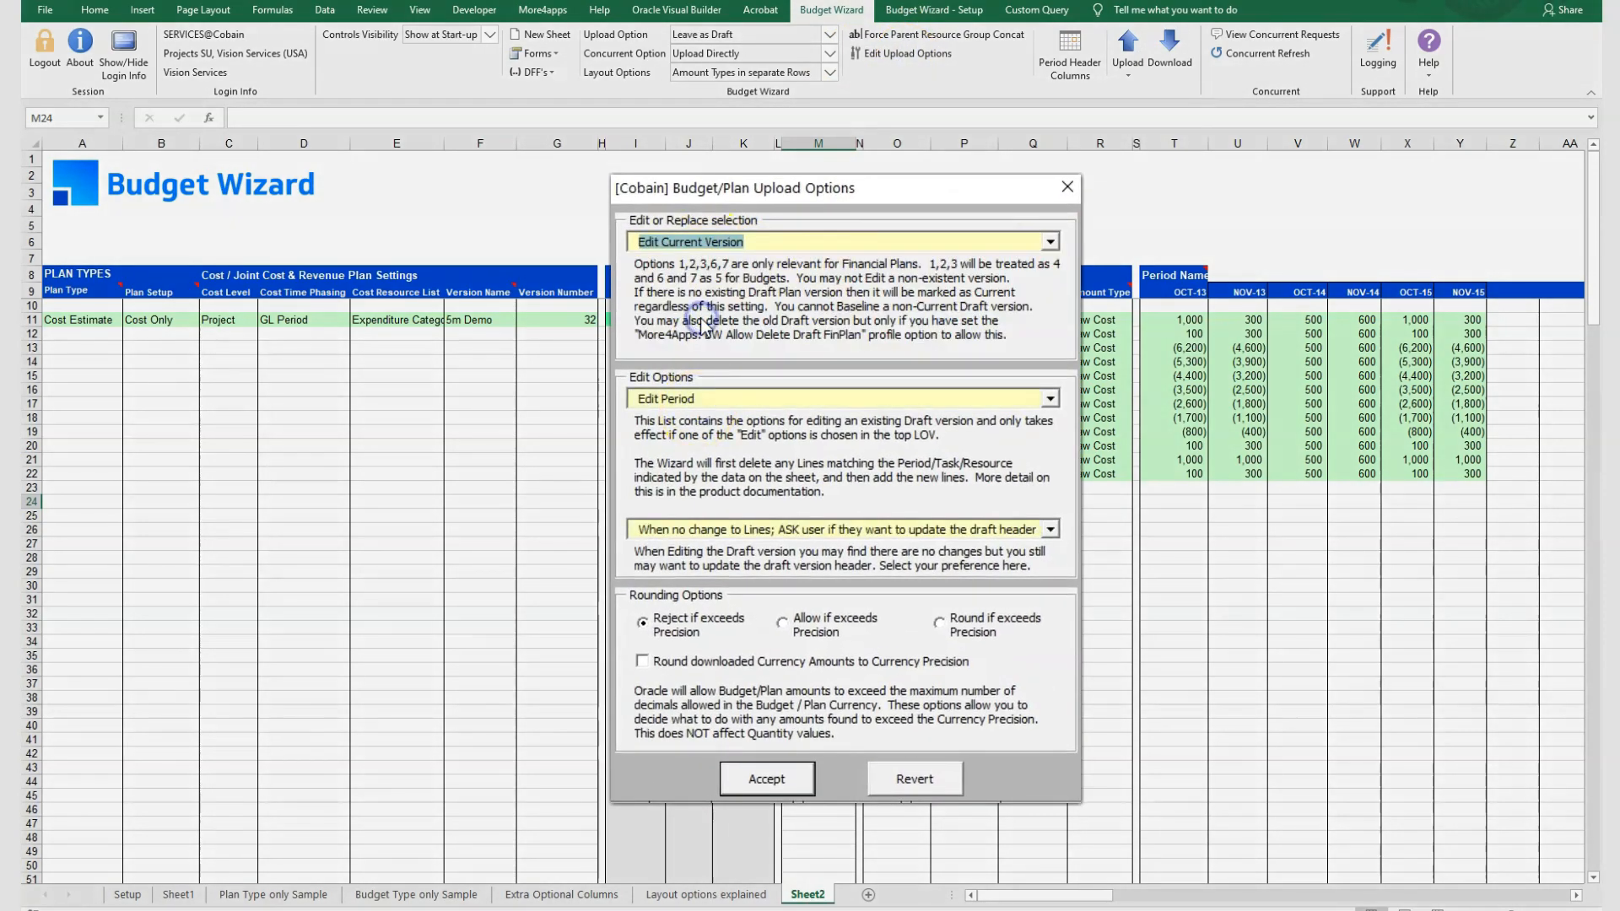
{"action": "left_click", "coordinate": [1010, 242]}
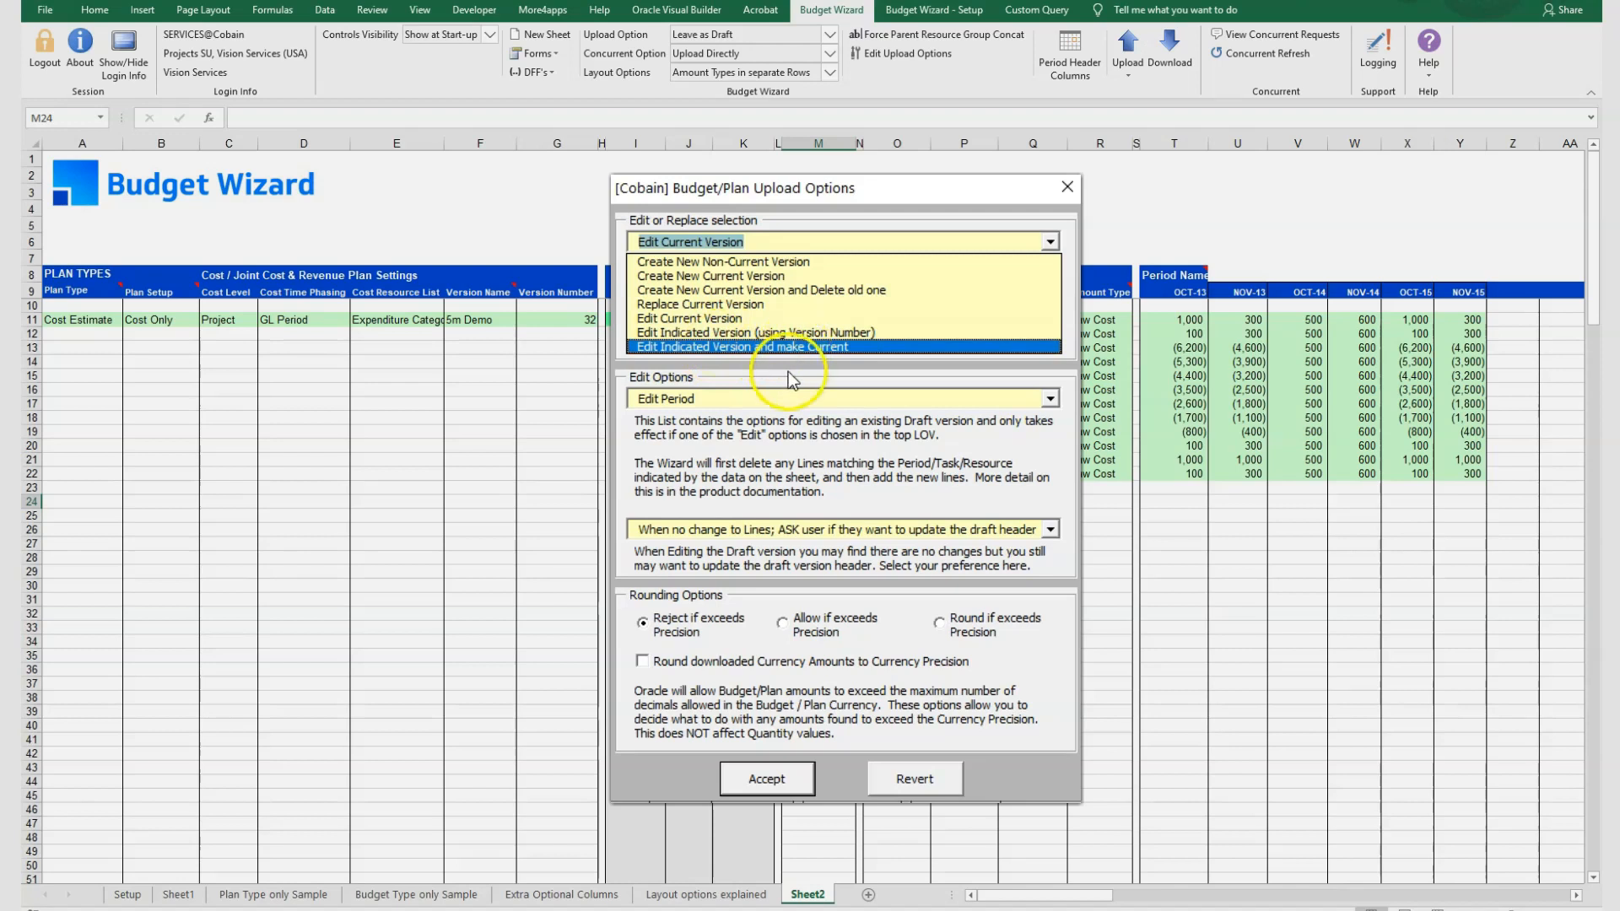
{"action": "left_click", "coordinate": [759, 398]}
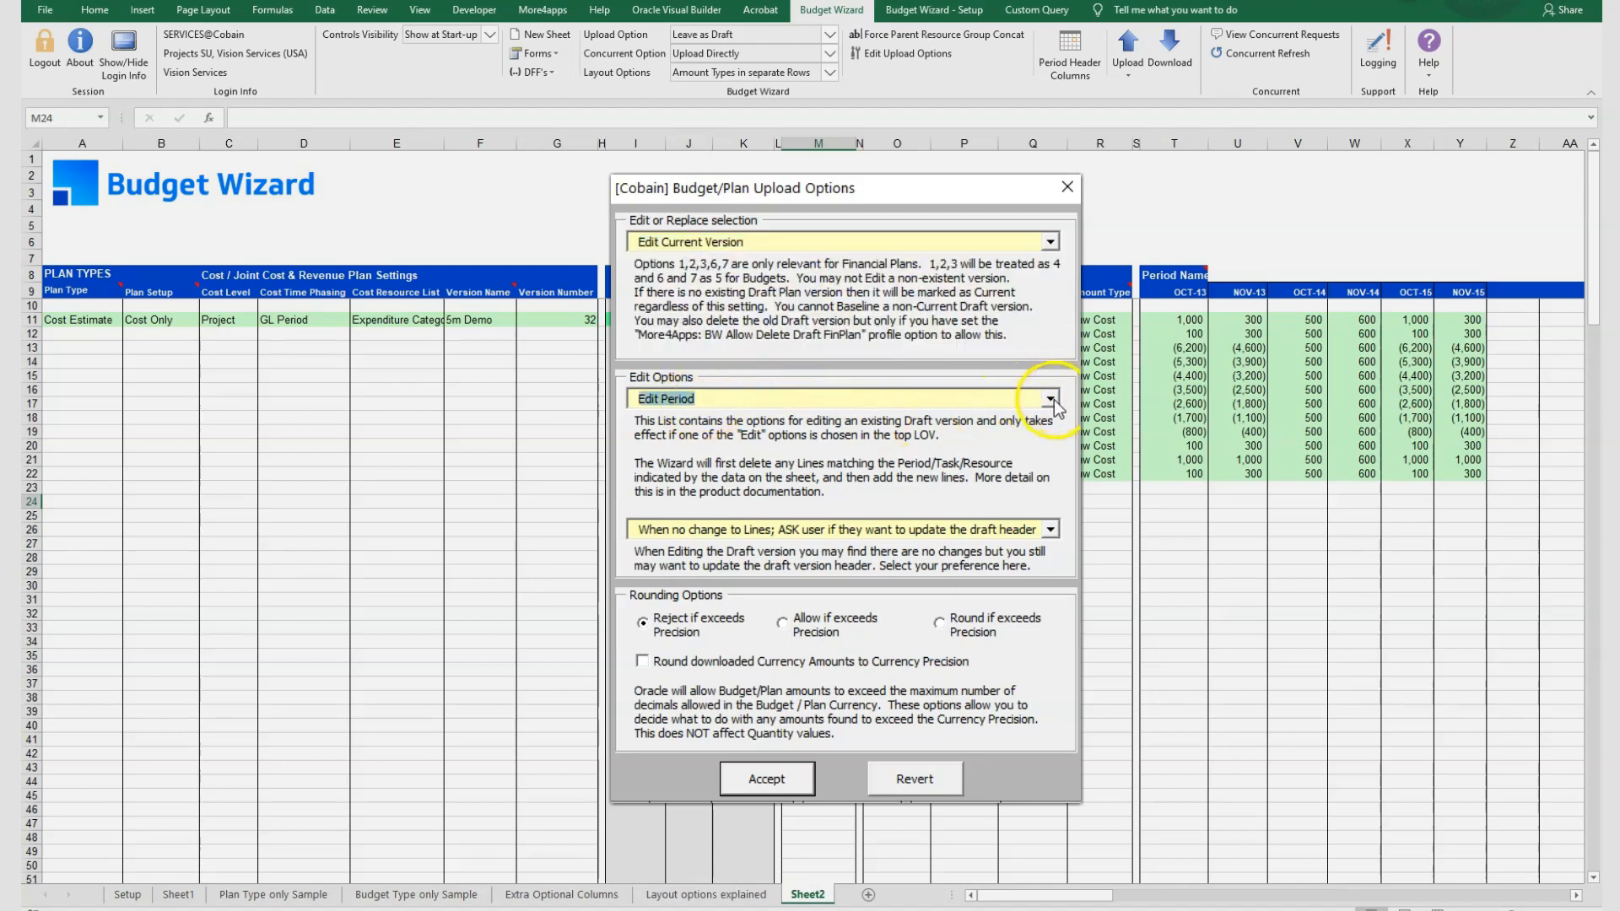
Step: Review the available edit options, choose Edit Period, and accept the upload options
{"action": "left_click", "coordinate": [1052, 400]}
{"action": "left_click_drag", "start_coordinate": [1050, 445], "coordinate": [1051, 491]}
{"action": "left_click_drag", "start_coordinate": [1053, 496], "coordinate": [1052, 435]}
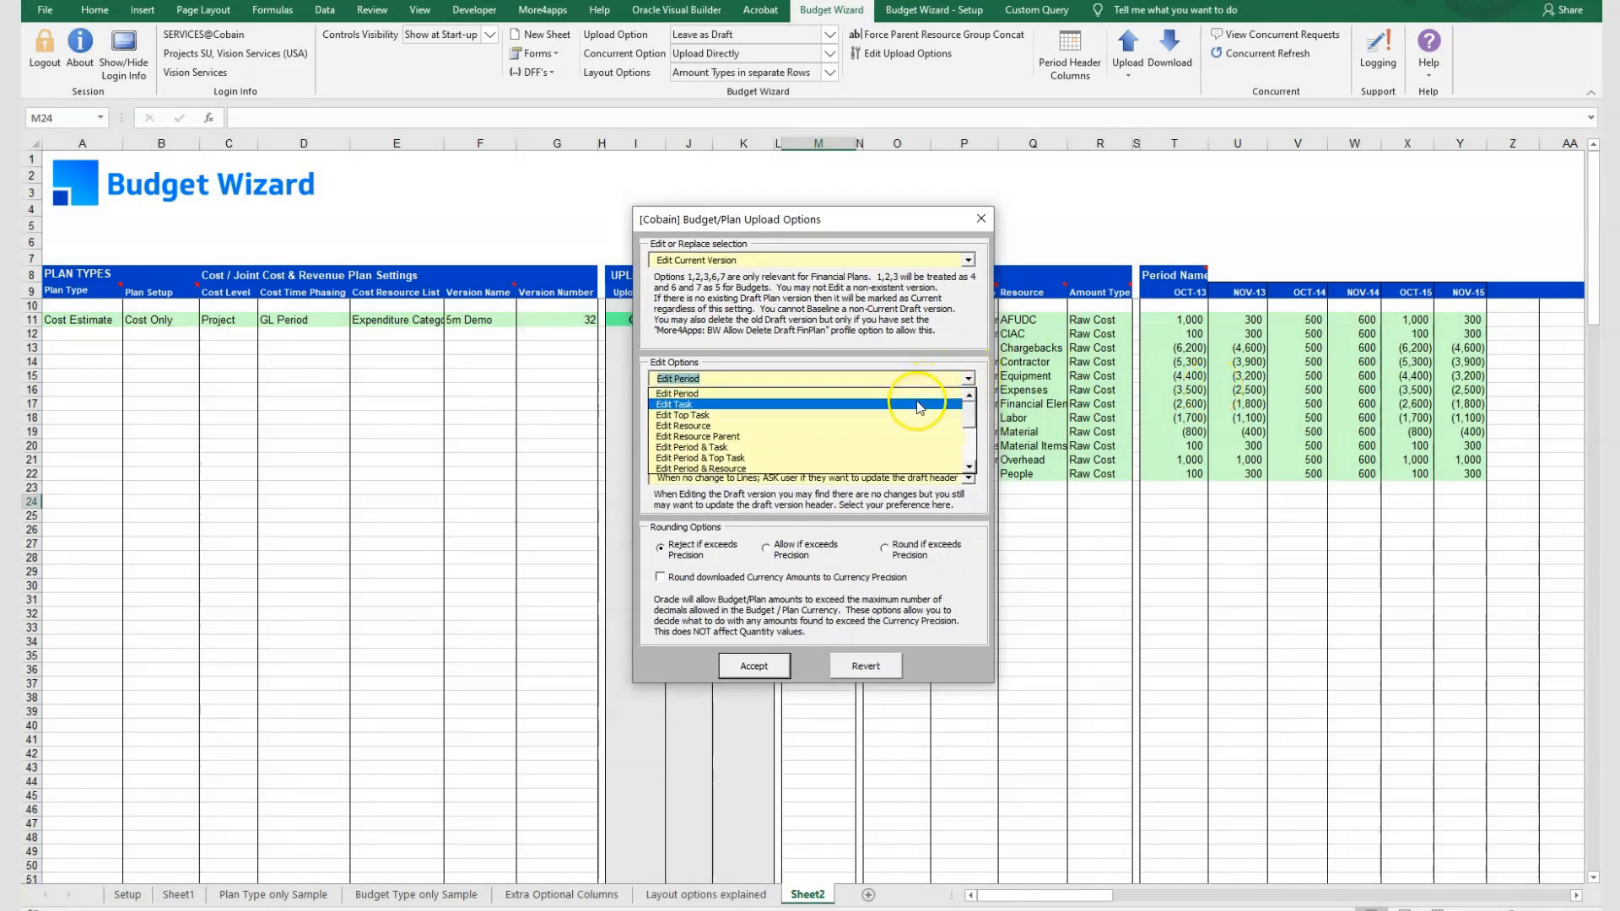
{"action": "left_click", "coordinate": [822, 394]}
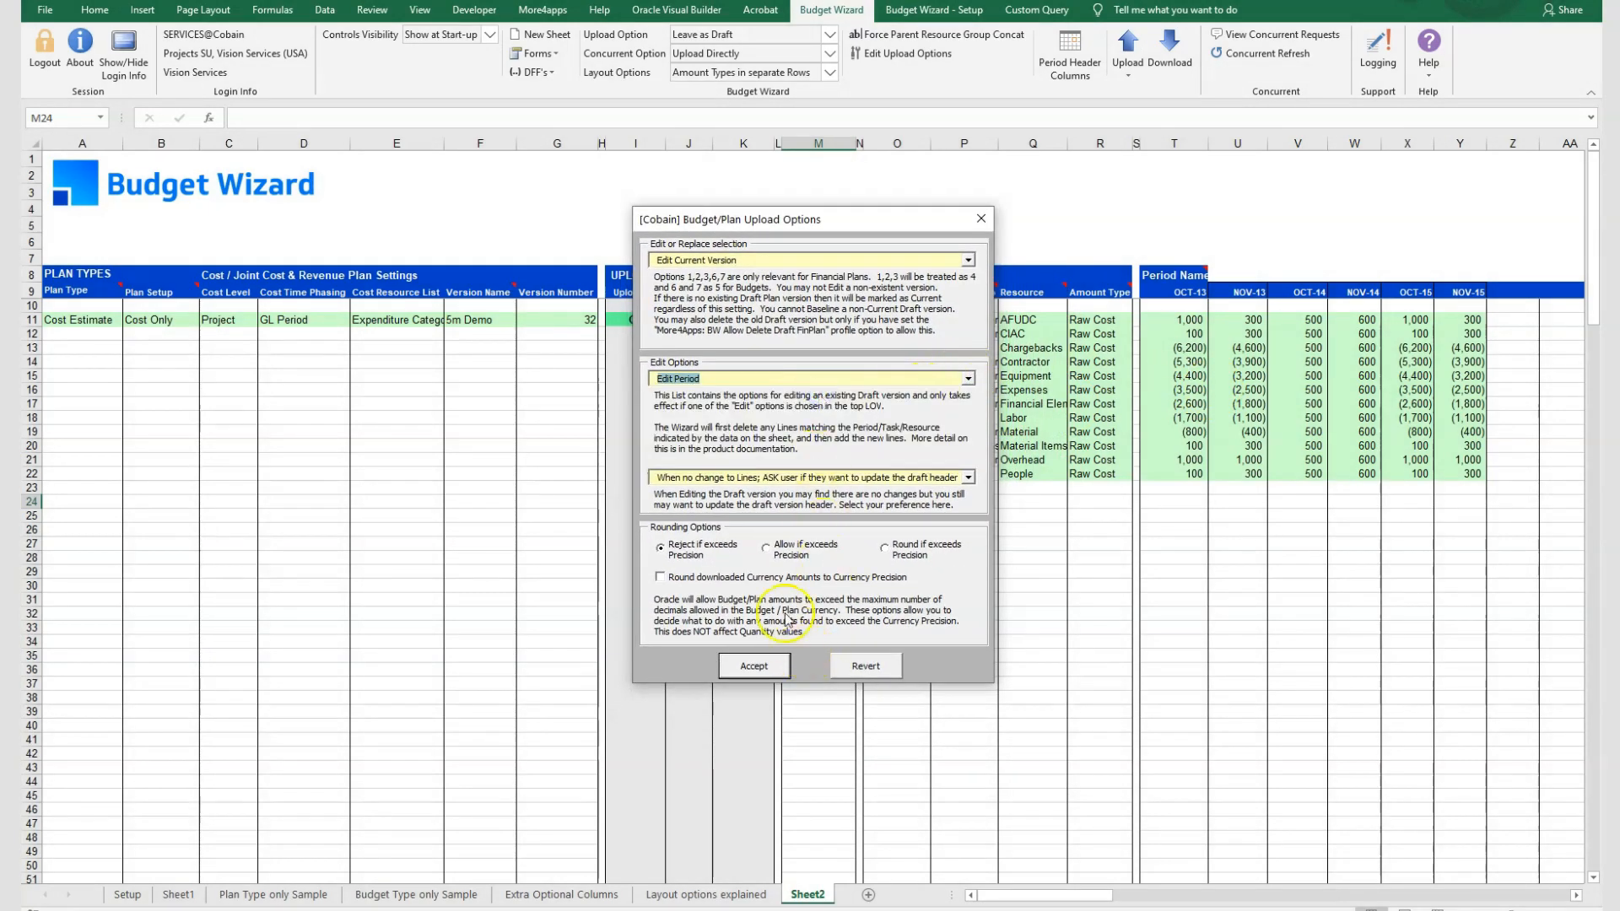
{"action": "left_click", "coordinate": [755, 667]}
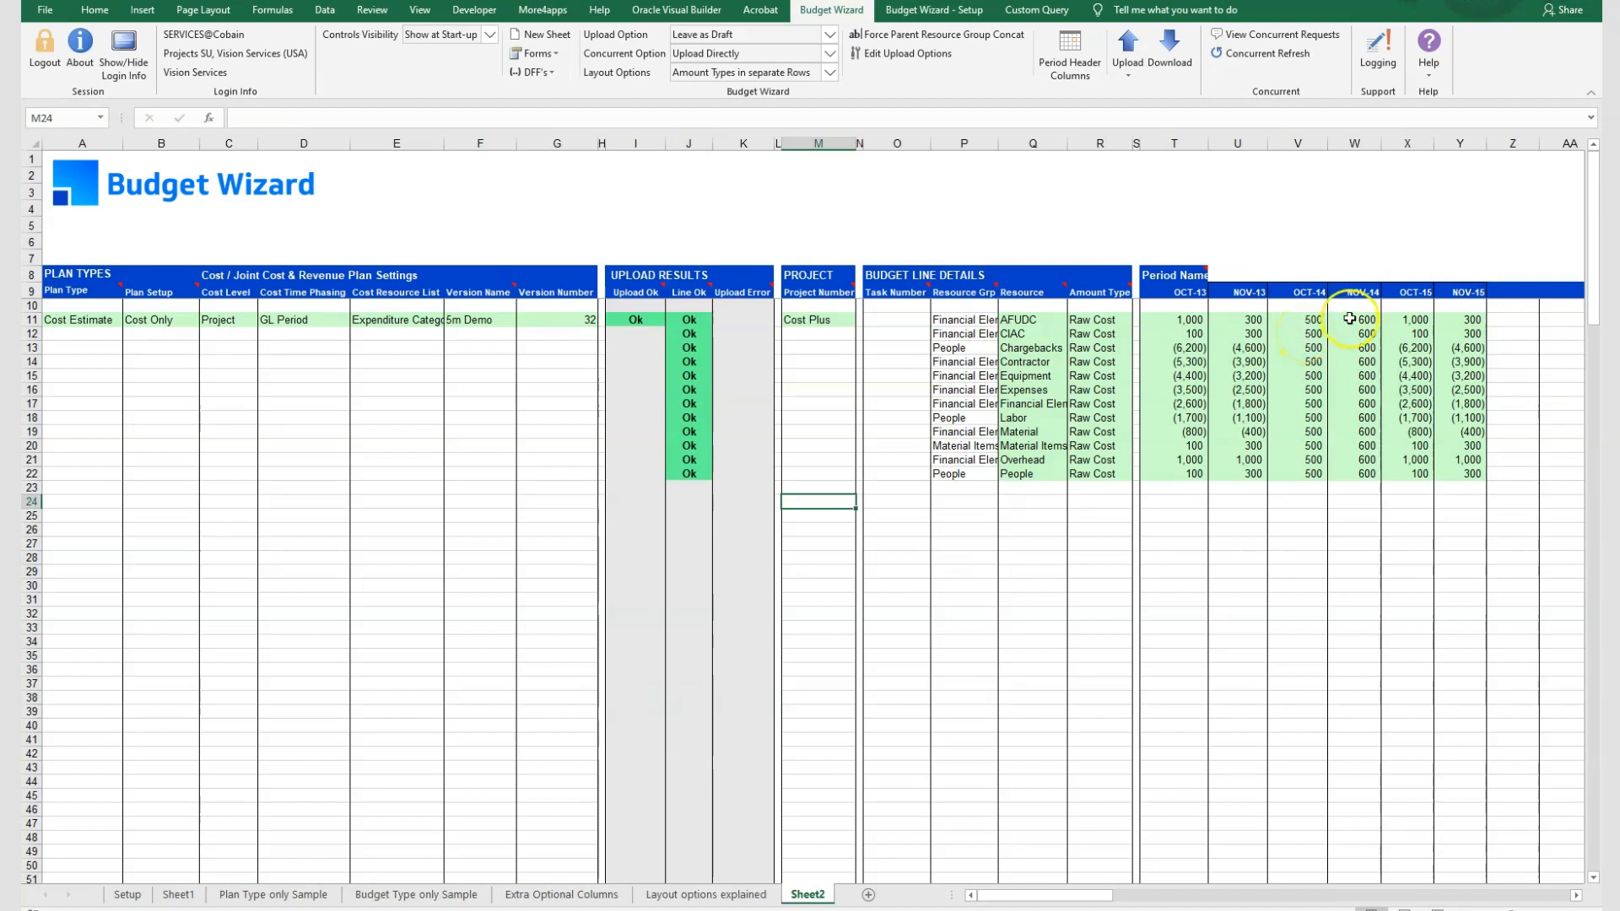
Step: Clear the OCT-14 to NOV-15 period headers together with all their amounts down to row 22
{"action": "left_click_drag", "start_coordinate": [1185, 293], "coordinate": [1457, 291]}
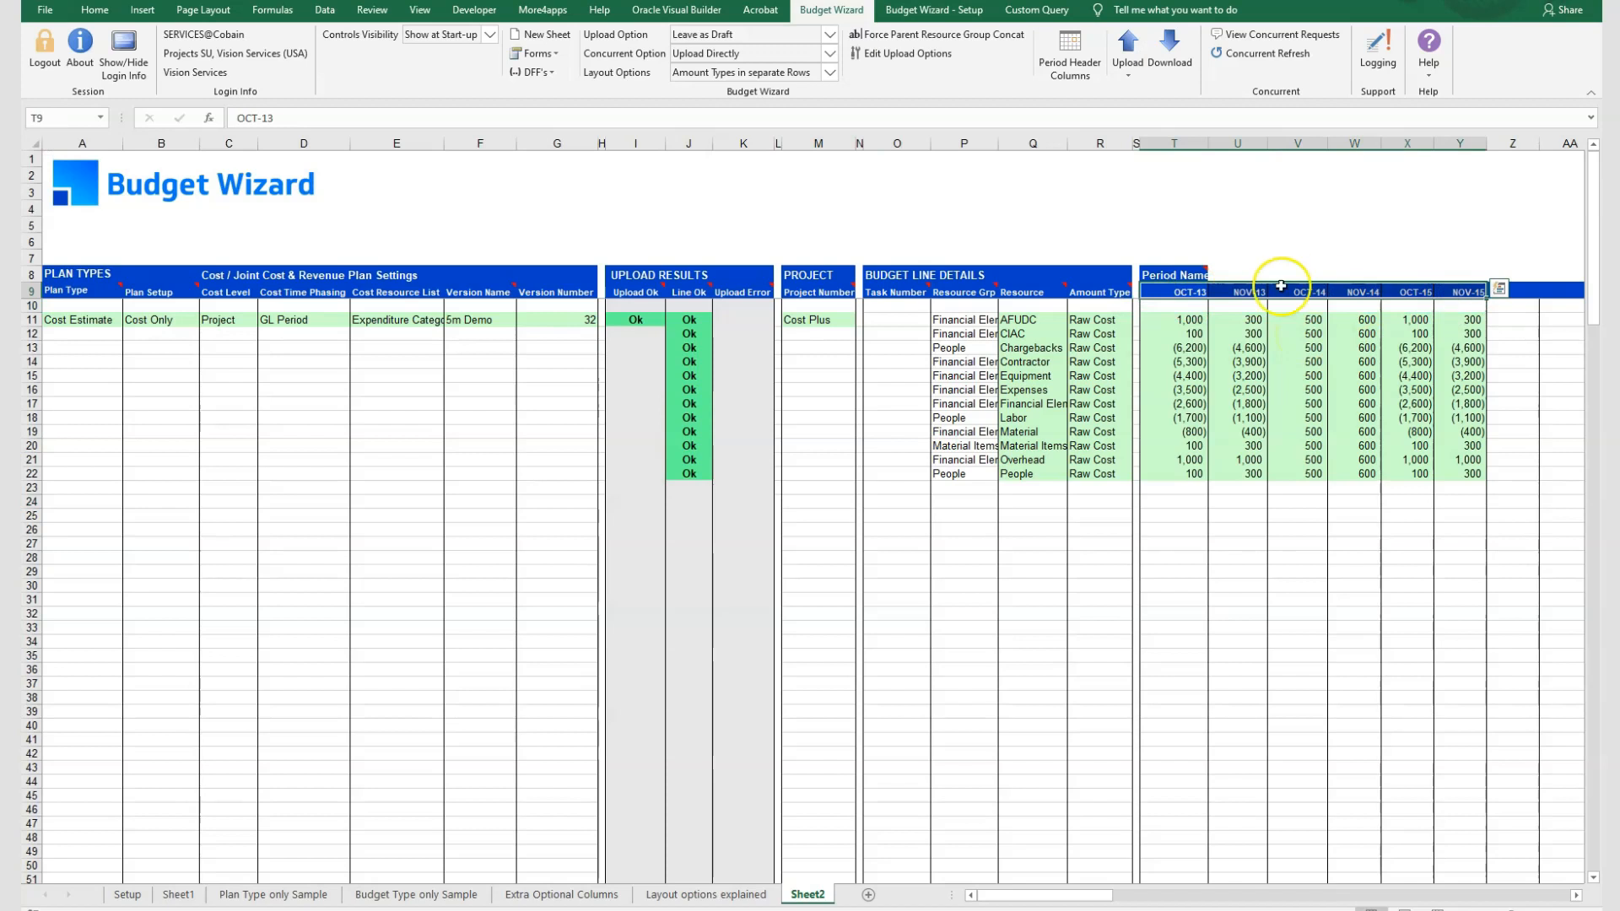
{"action": "left_click", "coordinate": [1202, 292]}
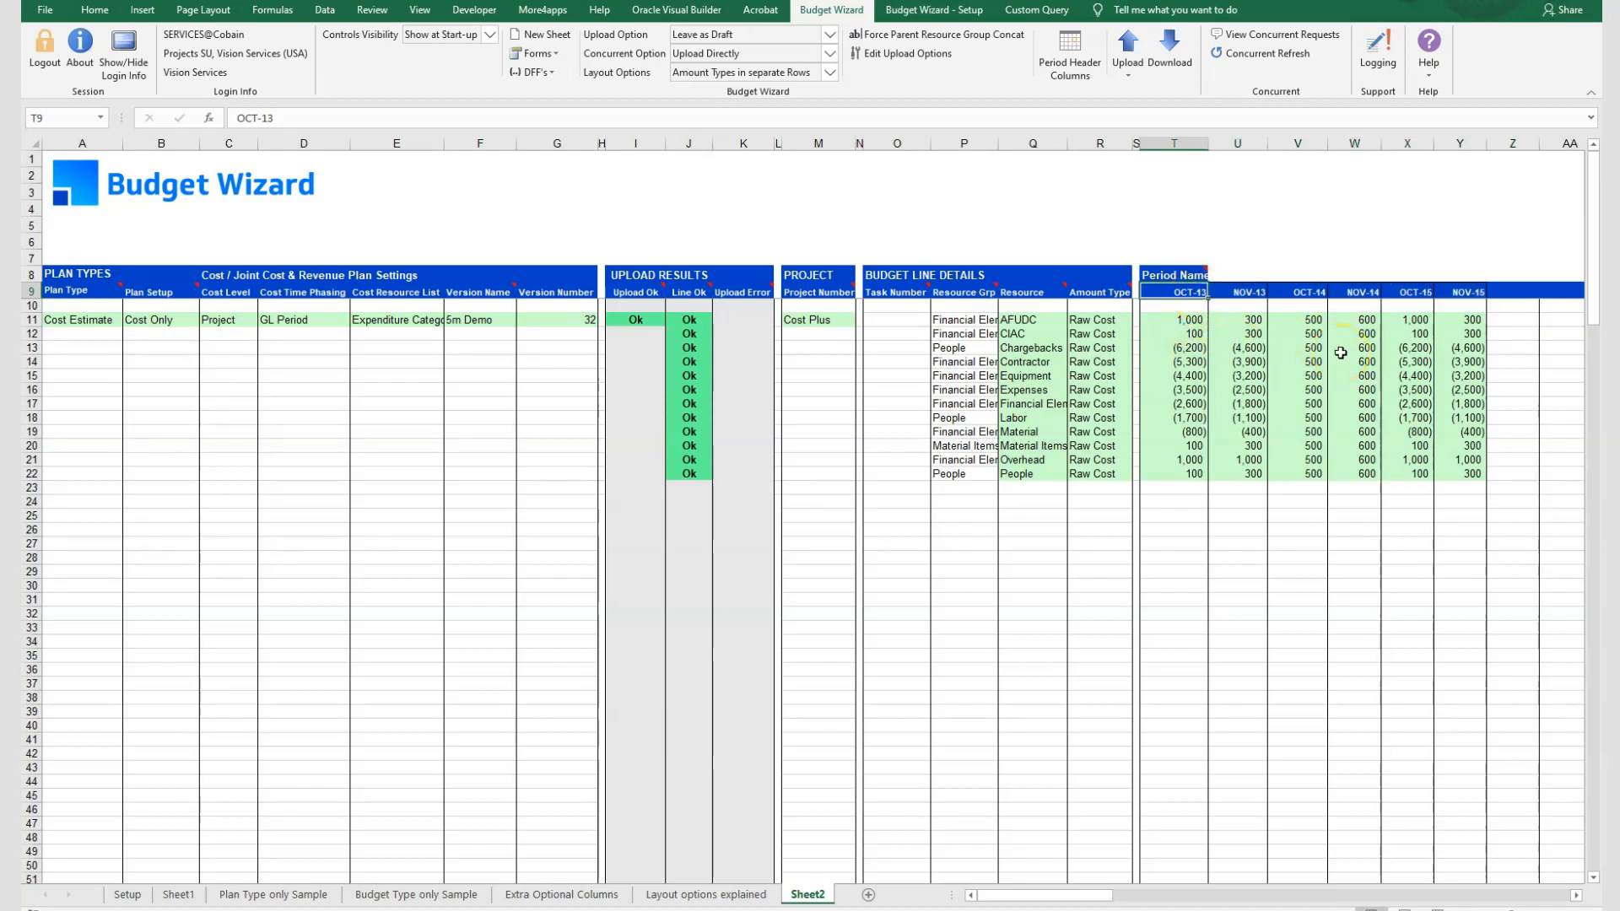
{"action": "key", "text": "Right"}
{"action": "key", "text": "Right"}
{"action": "key", "text": "Down"}
{"action": "key", "text": "Down"}
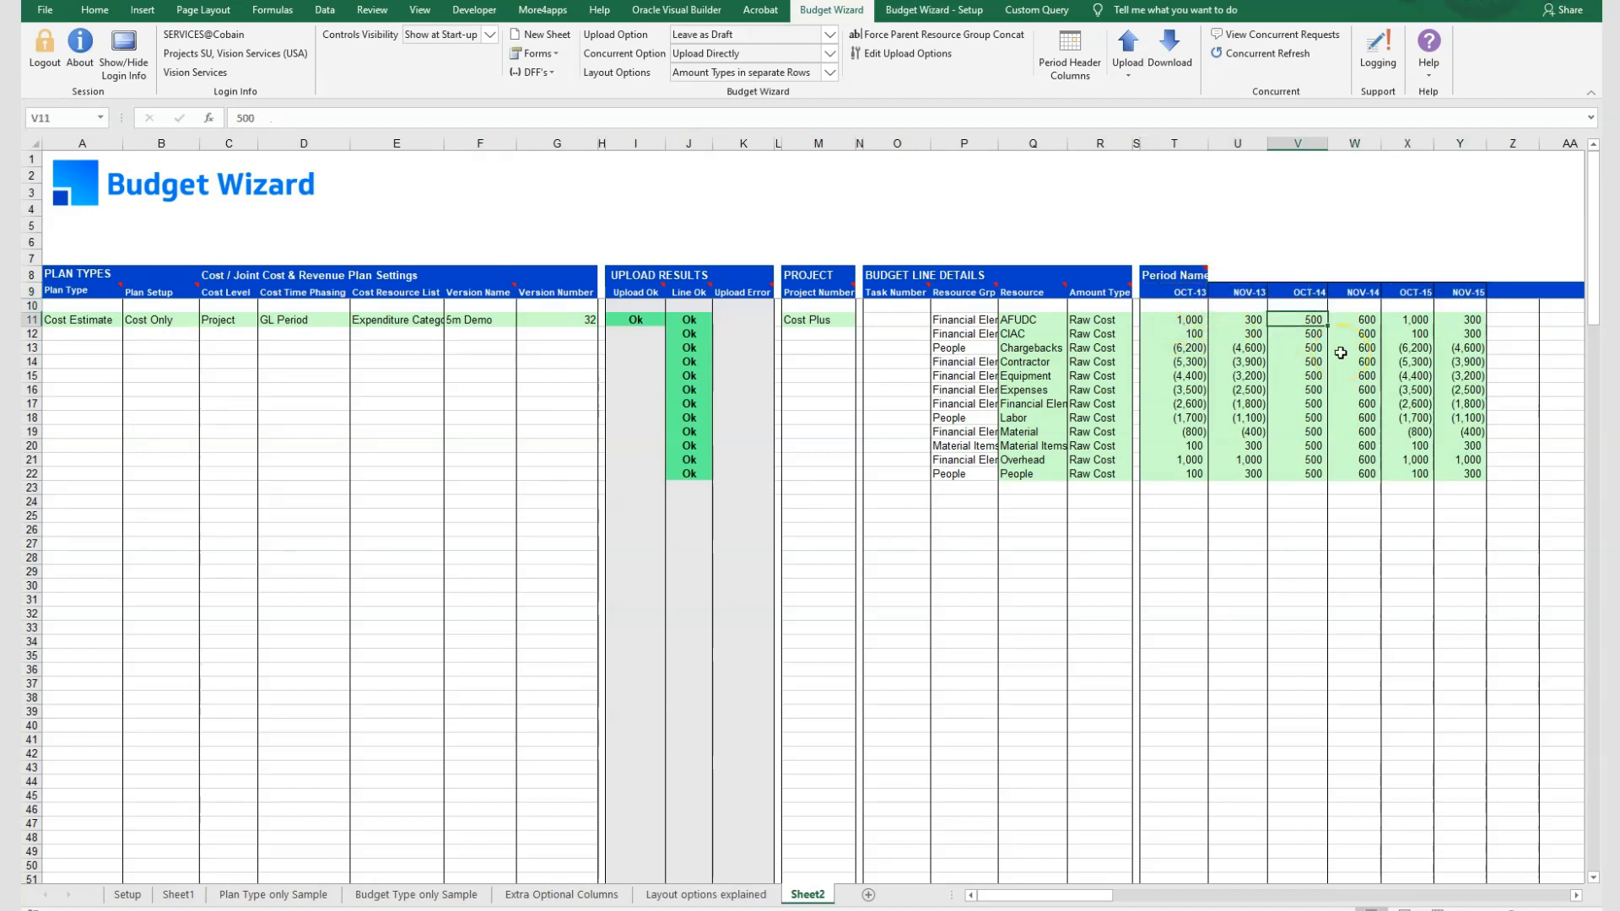
{"action": "key", "text": "shift+Down"}
{"action": "key", "text": "shift+Down"}
{"action": "key", "text": "shift+Down"}
{"action": "key", "text": "shift+Down"}
{"action": "key", "text": "shift+Down"}
{"action": "key", "text": "shift+Down"}
{"action": "key", "text": "shift+Down"}
{"action": "key", "text": "shift+Down"}
{"action": "key", "text": "shift+Up"}
{"action": "key", "text": "Up"}
{"action": "key", "text": "Up"}
{"action": "key", "text": "Up"}
{"action": "key", "text": "Down"}
{"action": "key", "text": "shift+Right"}
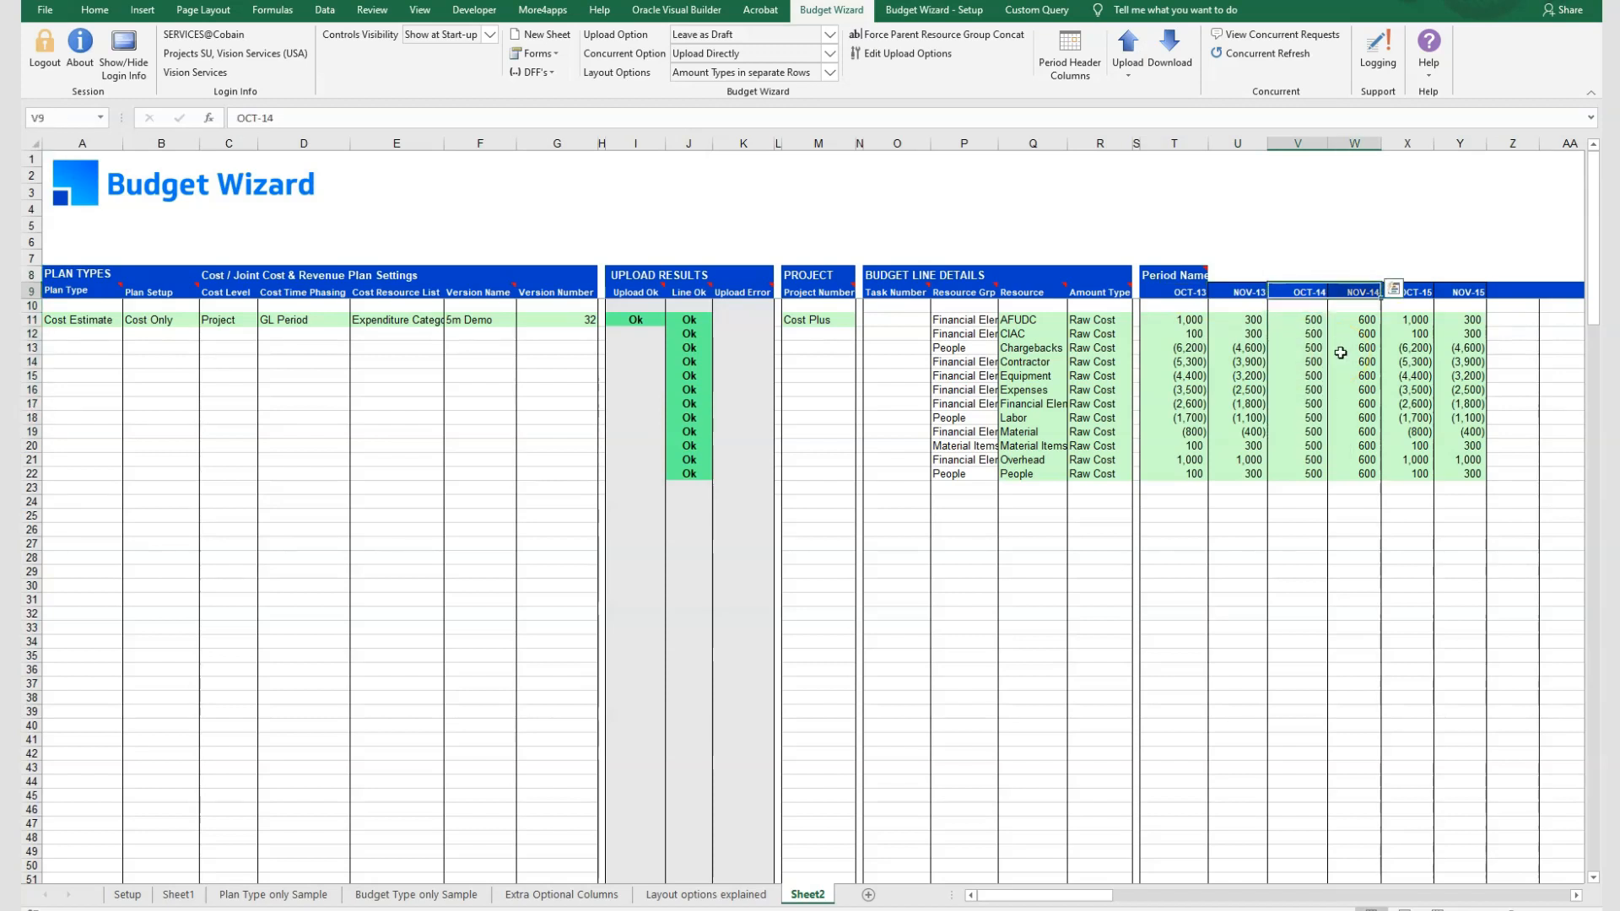
{"action": "key", "text": "shift+Right"}
{"action": "key", "text": "shift+Right"}
{"action": "key", "text": "shift+Right"}
{"action": "key", "text": "shift+Down"}
{"action": "key", "text": "shift+Down"}
{"action": "key", "text": "shift+Down"}
{"action": "key", "text": "shift+Down"}
{"action": "key", "text": "shift+Down"}
{"action": "key", "text": "shift+Down"}
{"action": "key", "text": "shift+Down"}
{"action": "key", "text": "shift+Down"}
{"action": "key", "text": "shift+Down"}
{"action": "key", "text": "shift+Down"}
{"action": "key", "text": "shift+Down"}
{"action": "key", "text": "shift+Down"}
{"action": "key", "text": "shift+Down"}
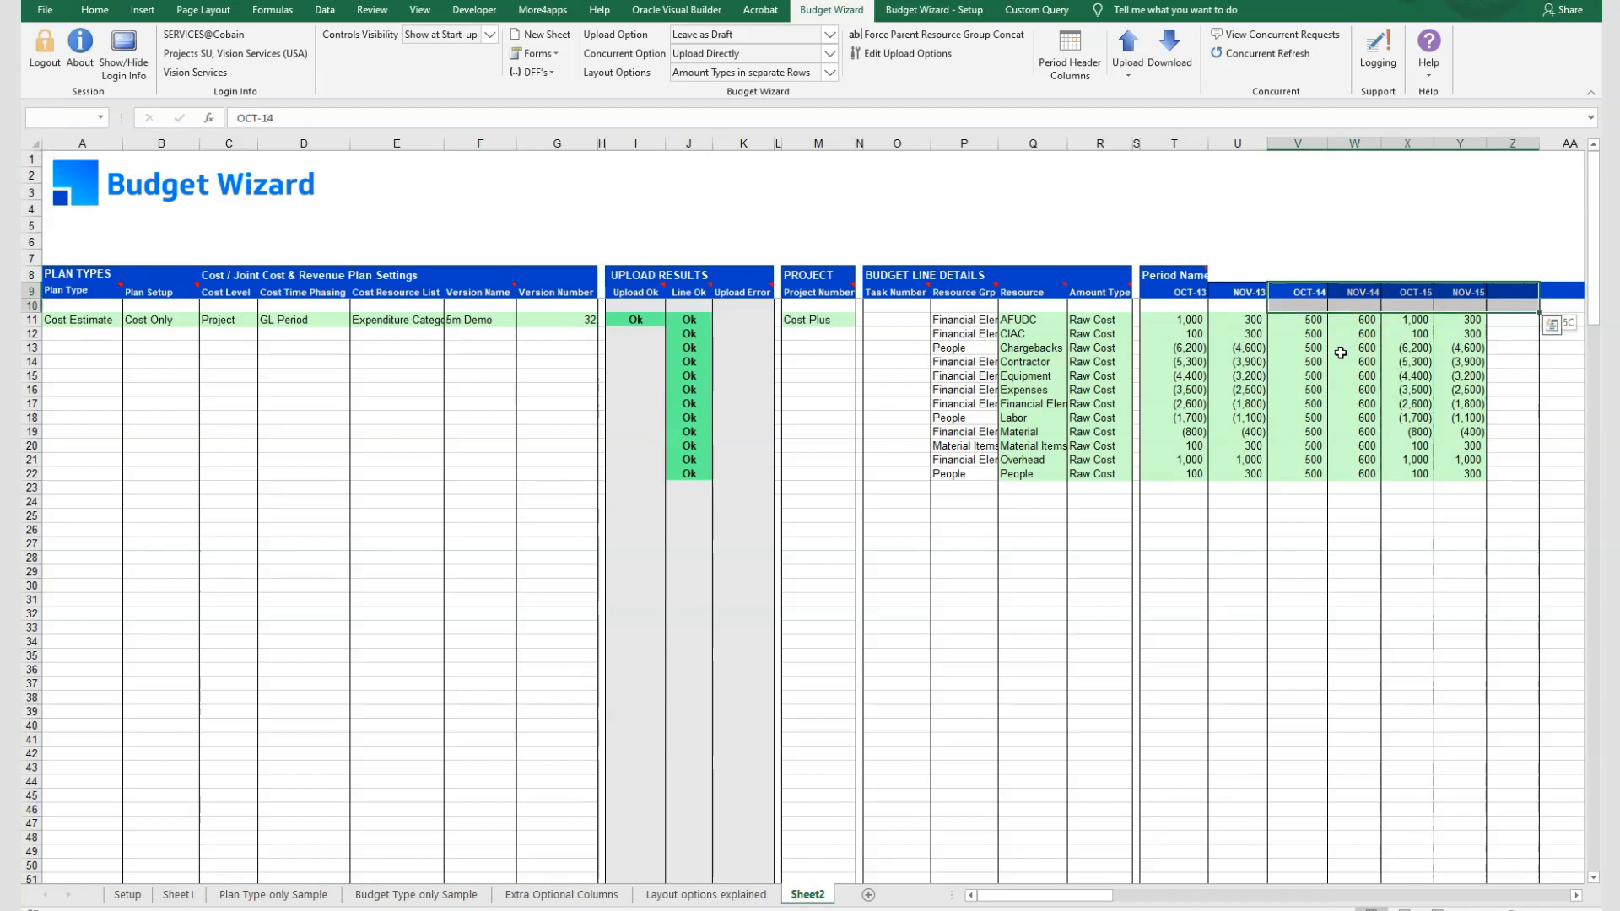
{"action": "key", "text": "Delete"}
{"action": "key", "text": "Down"}
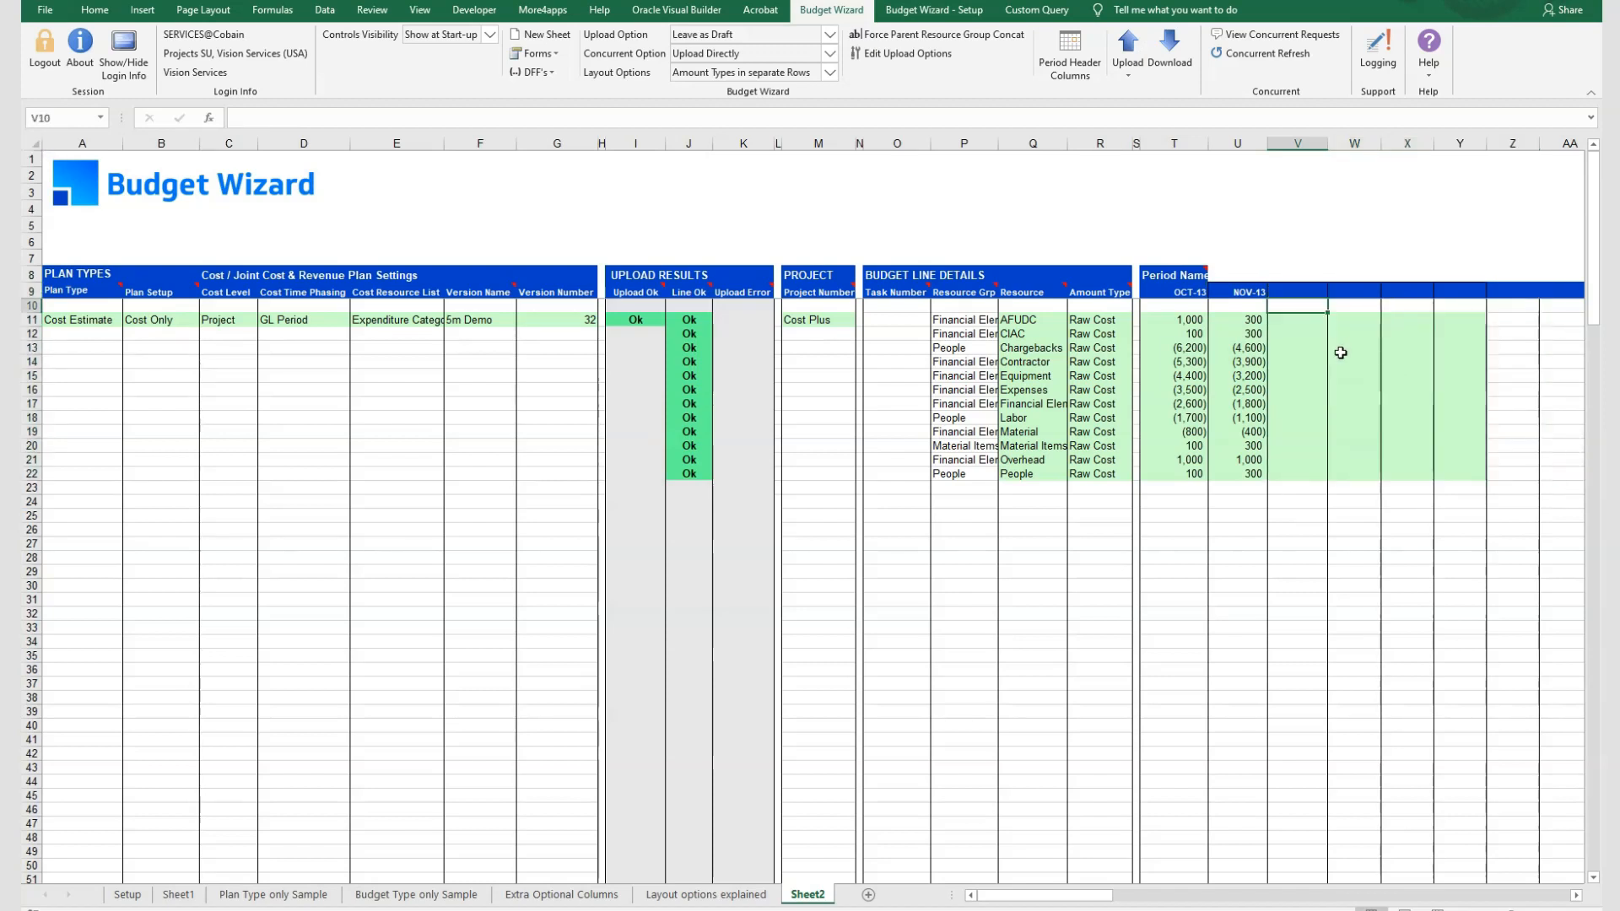
Step: Change the two remaining period headers in T9 and U9 to OCT-16 and NOV-16
{"action": "key", "text": "ctrl+z"}
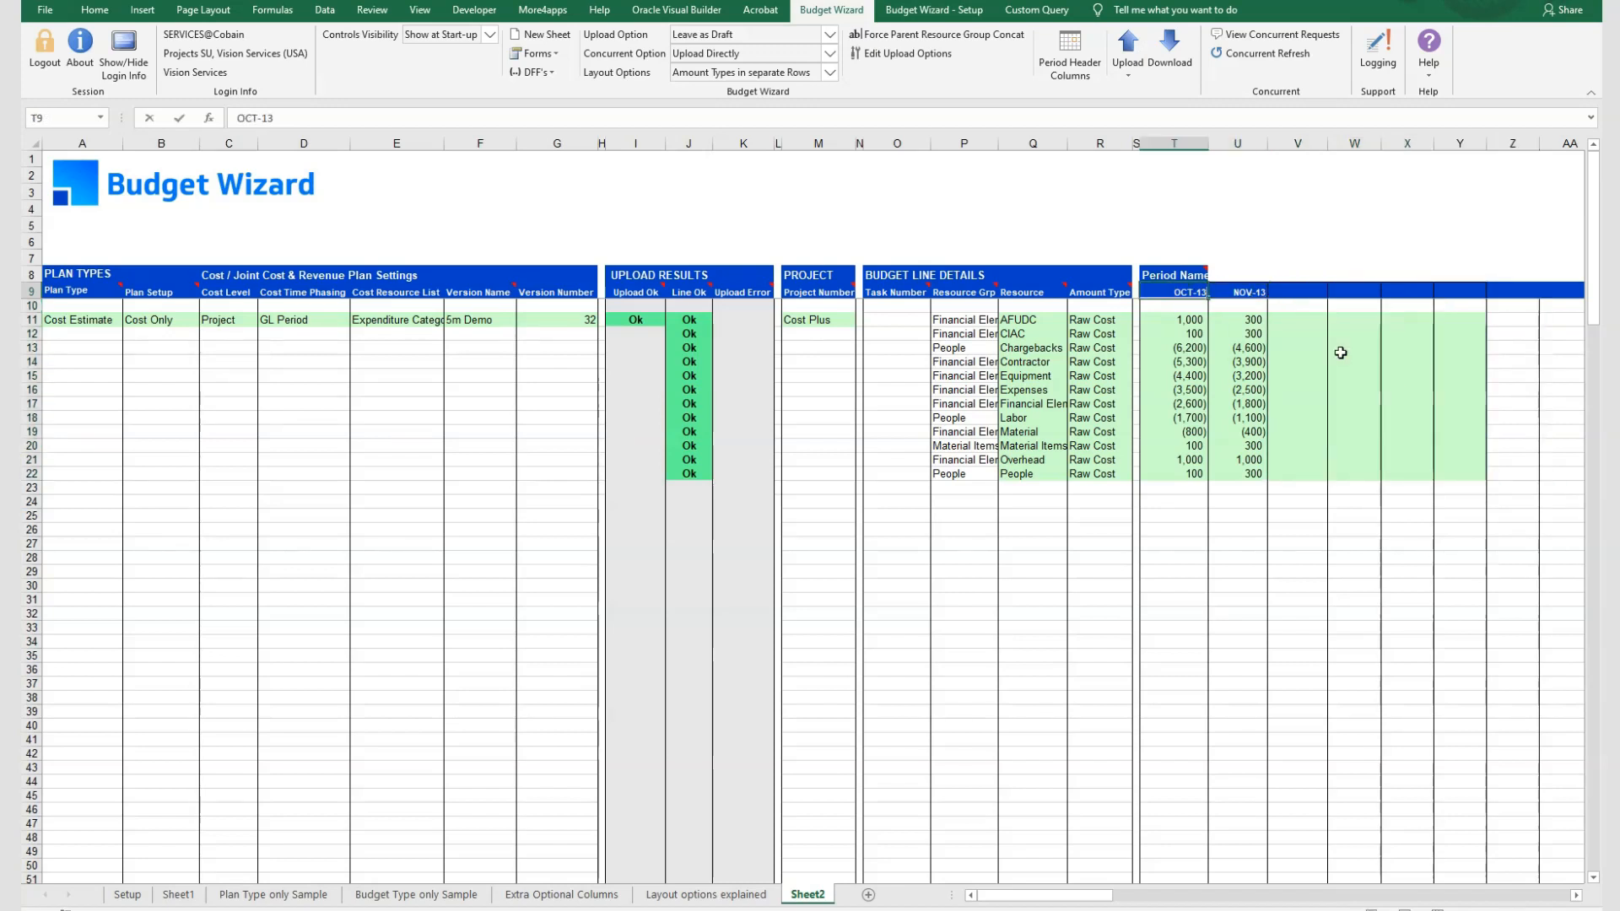
{"action": "type", "text": "6"}
{"action": "key", "text": "Tab"}
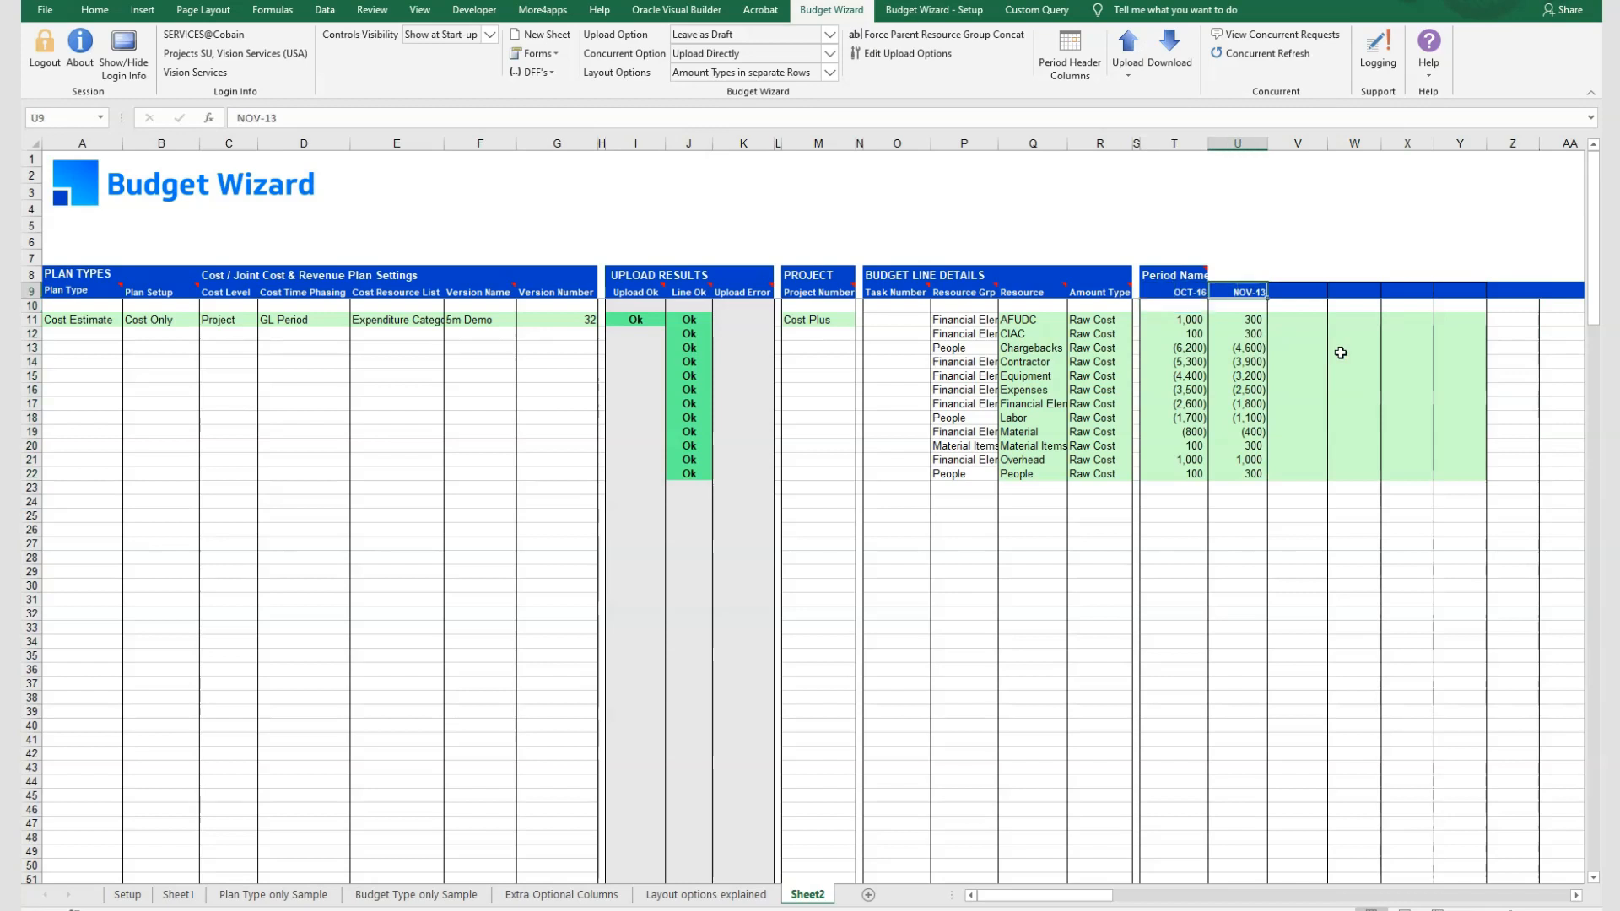
{"action": "key", "text": "Down"}
{"action": "key", "text": "Down"}
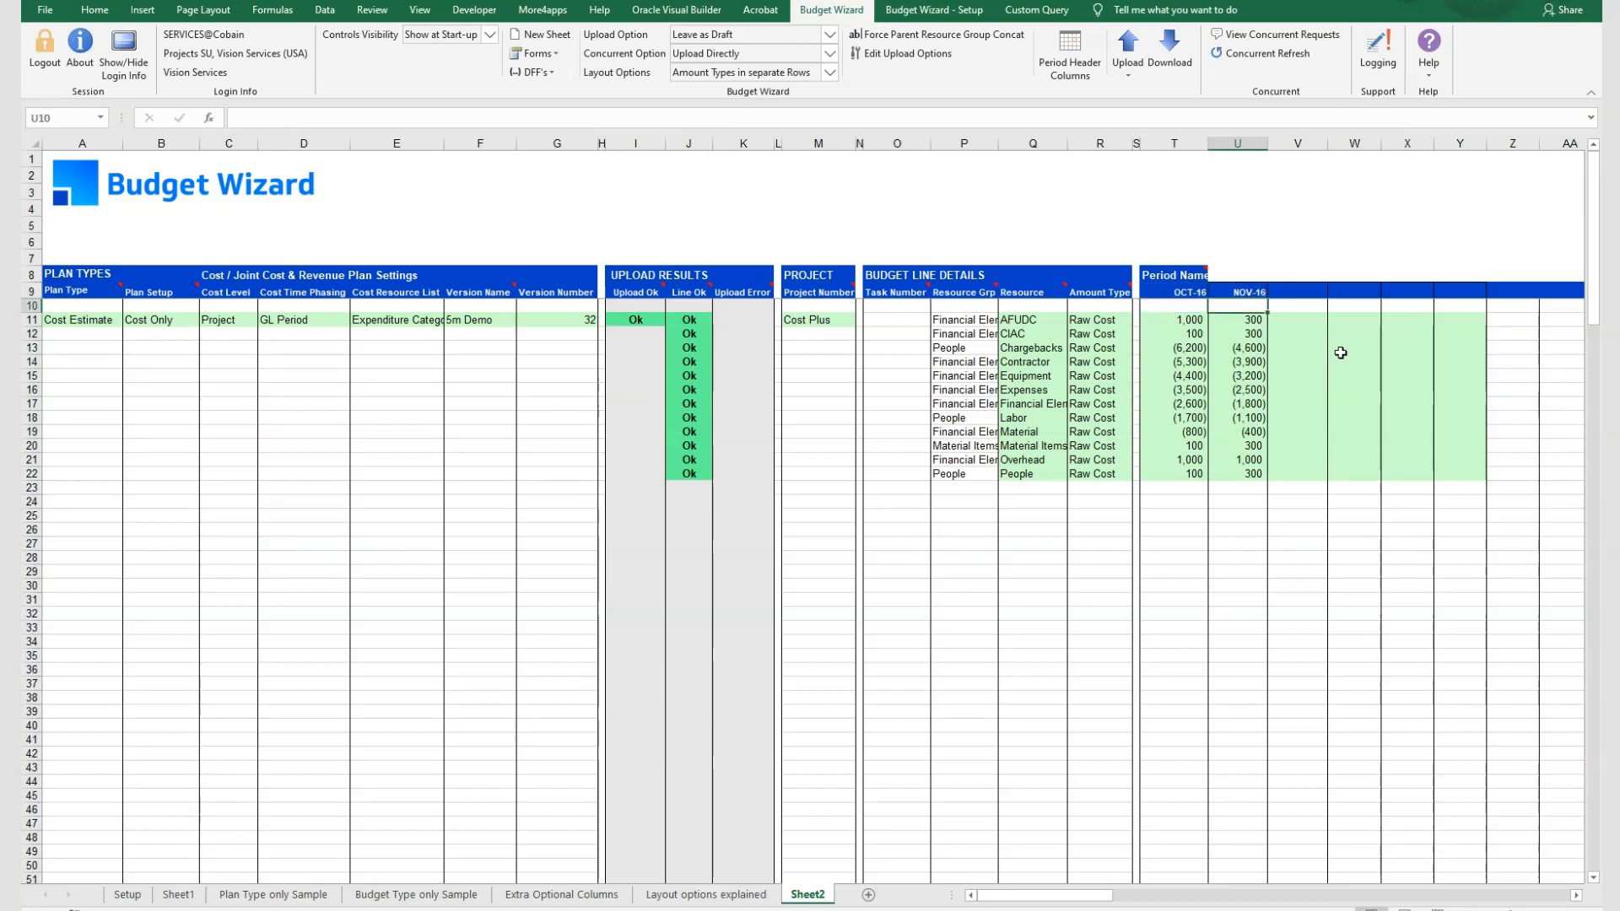
Step: Clear the Upload Ok result in row 11 and upload the selected plan to Oracle, accepting the completion message
{"action": "key", "text": "Left"}
{"action": "key", "text": "Up"}
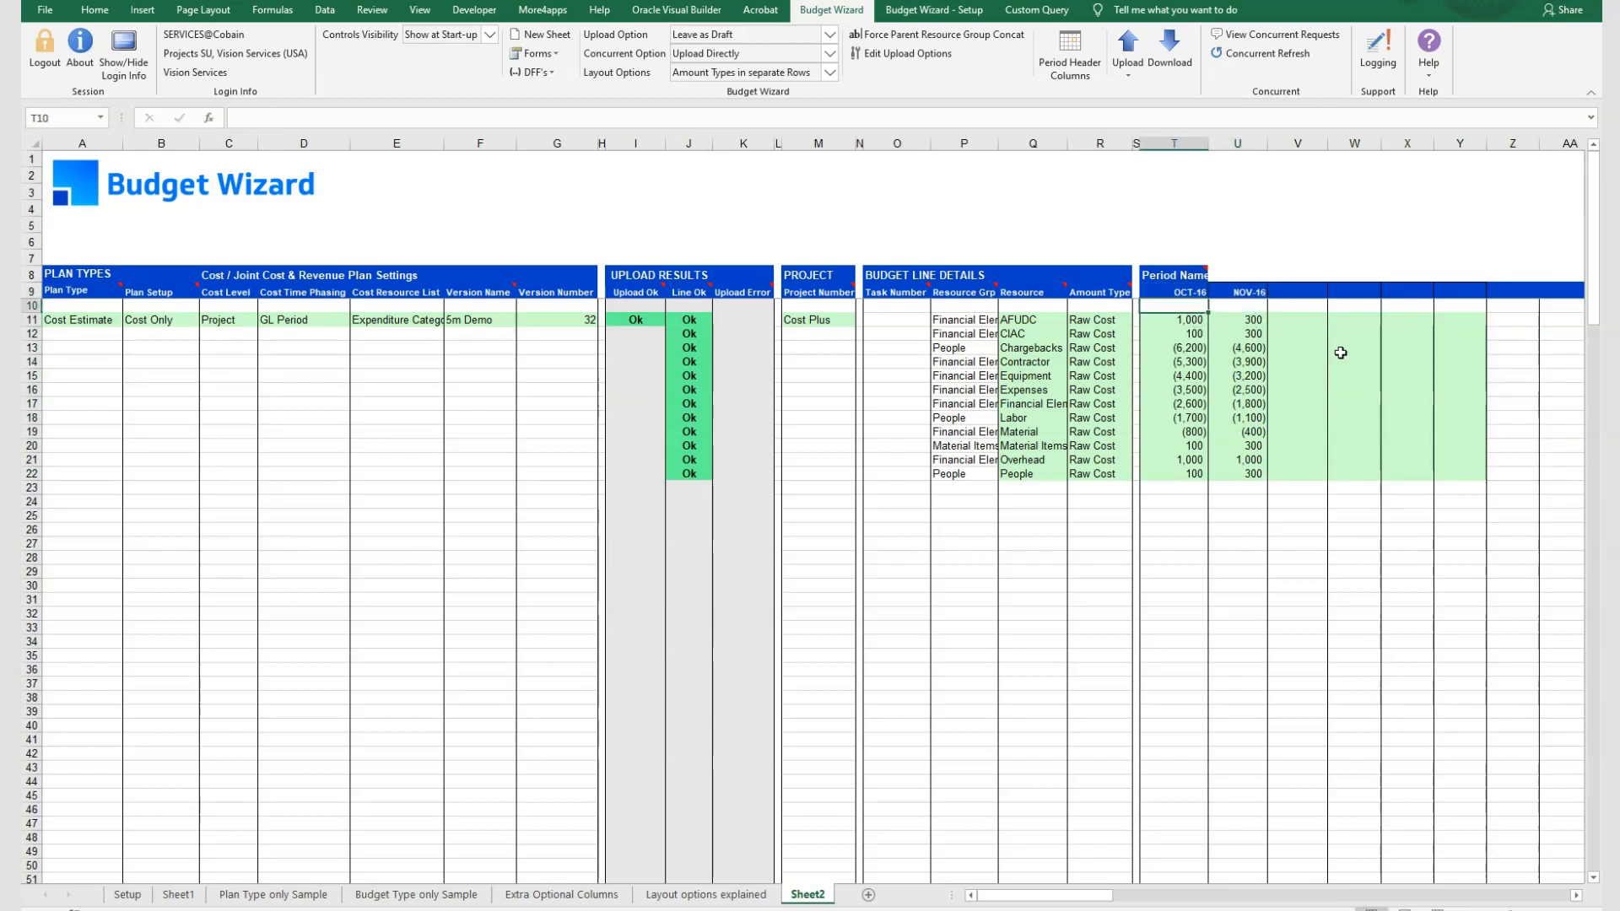
{"action": "key", "text": "Up"}
{"action": "key", "text": "Down"}
{"action": "key", "text": "Down"}
{"action": "left_click", "coordinate": [655, 318]}
{"action": "key", "text": "Delete"}
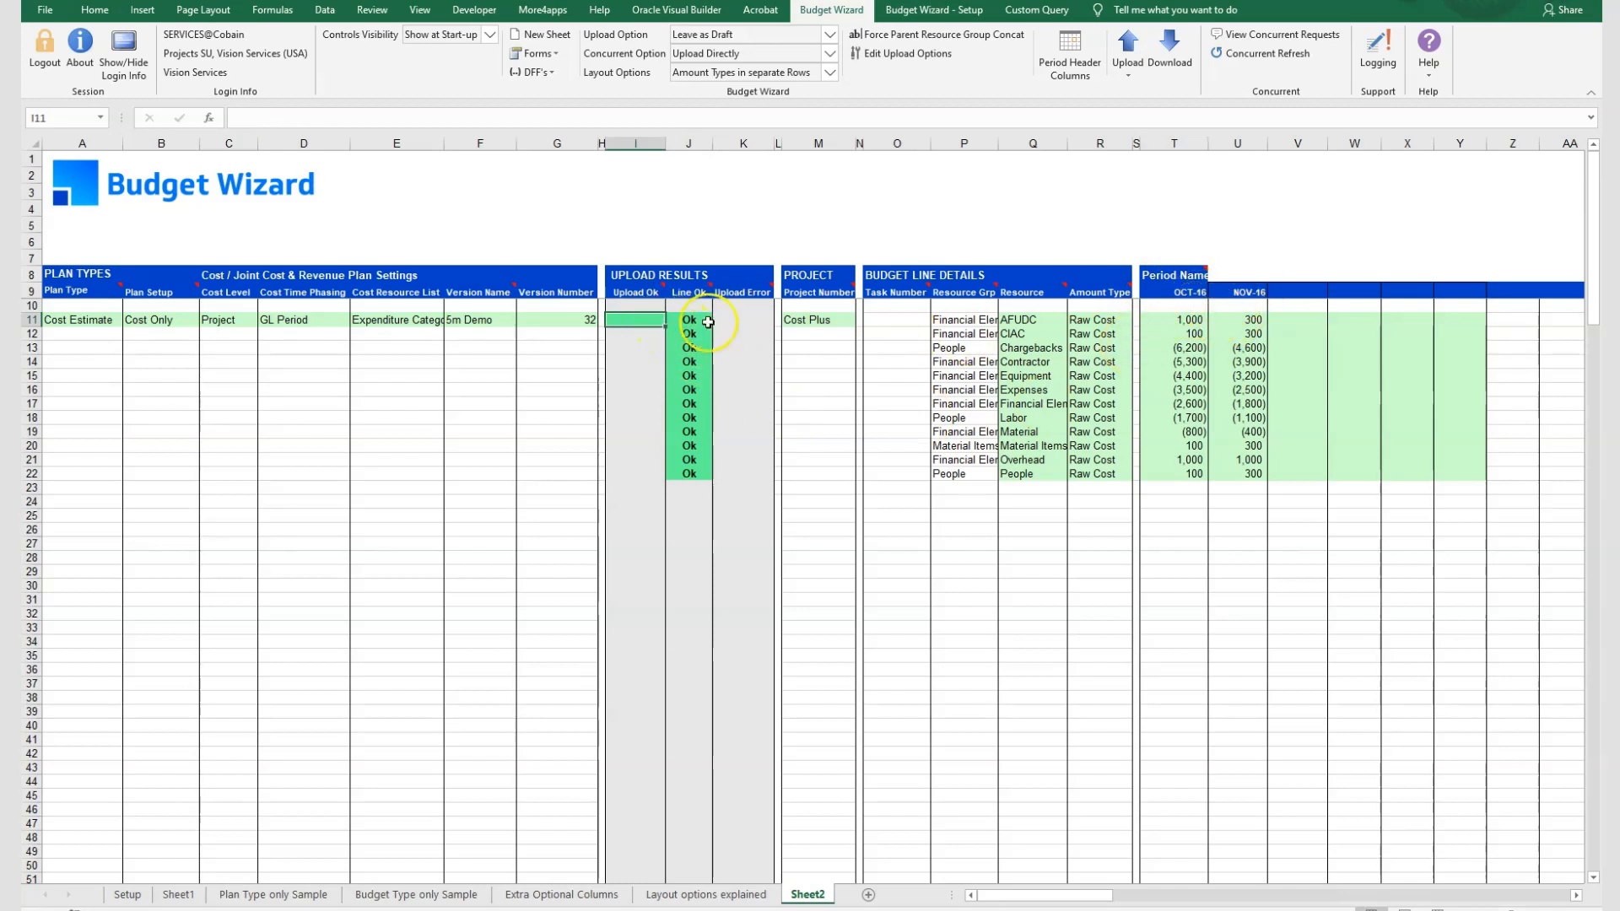
{"action": "left_click", "coordinate": [1135, 74]}
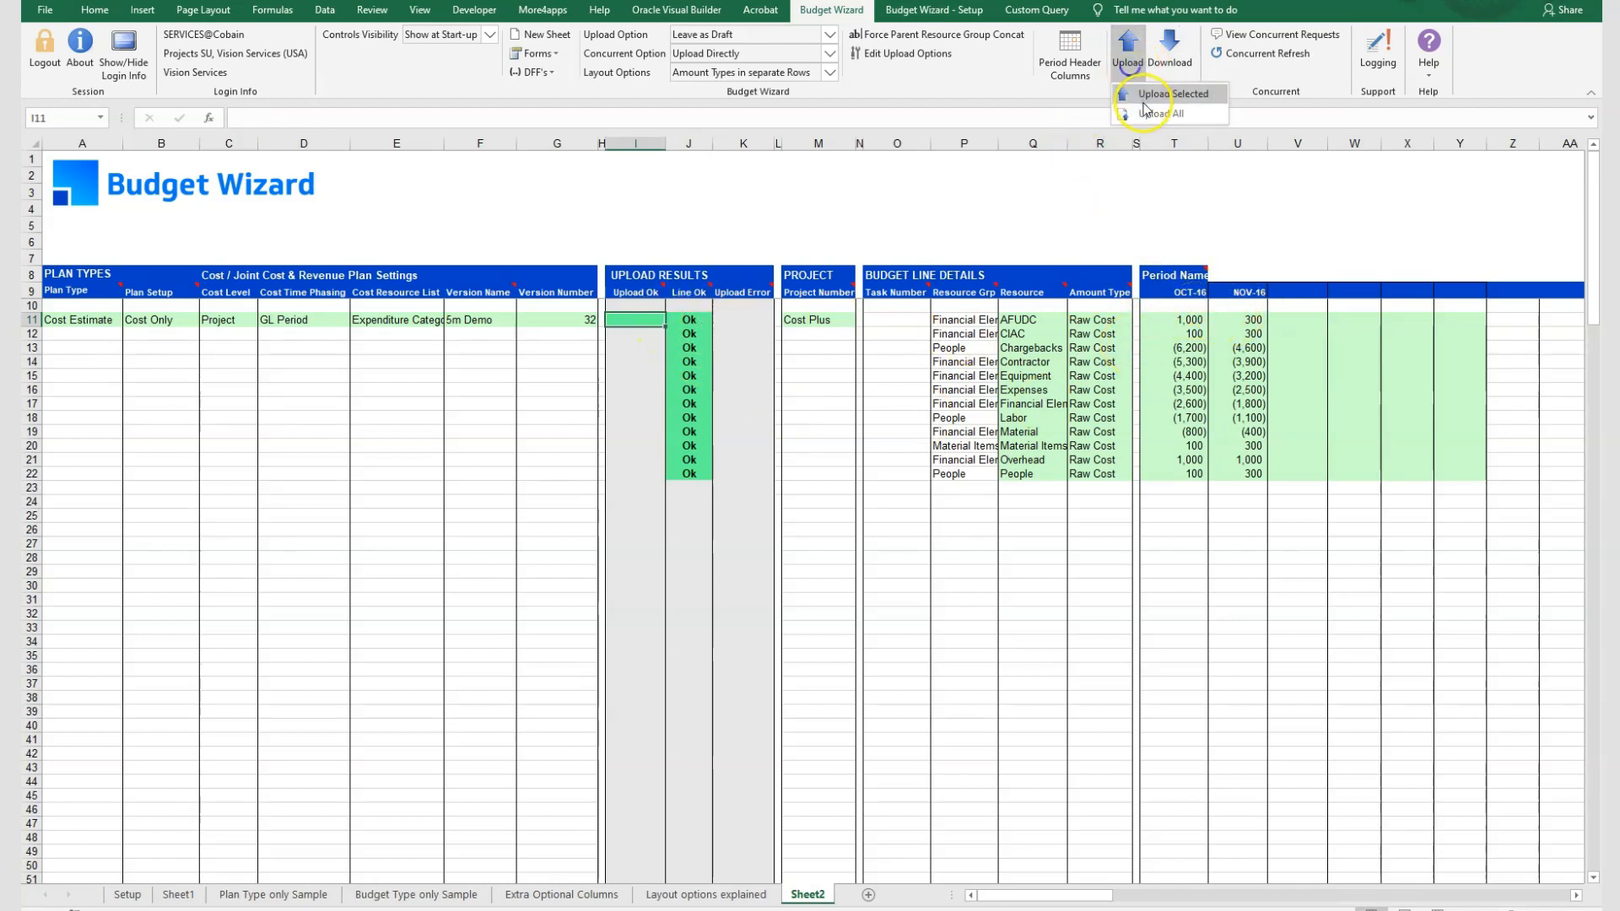
{"action": "left_click", "coordinate": [1149, 101]}
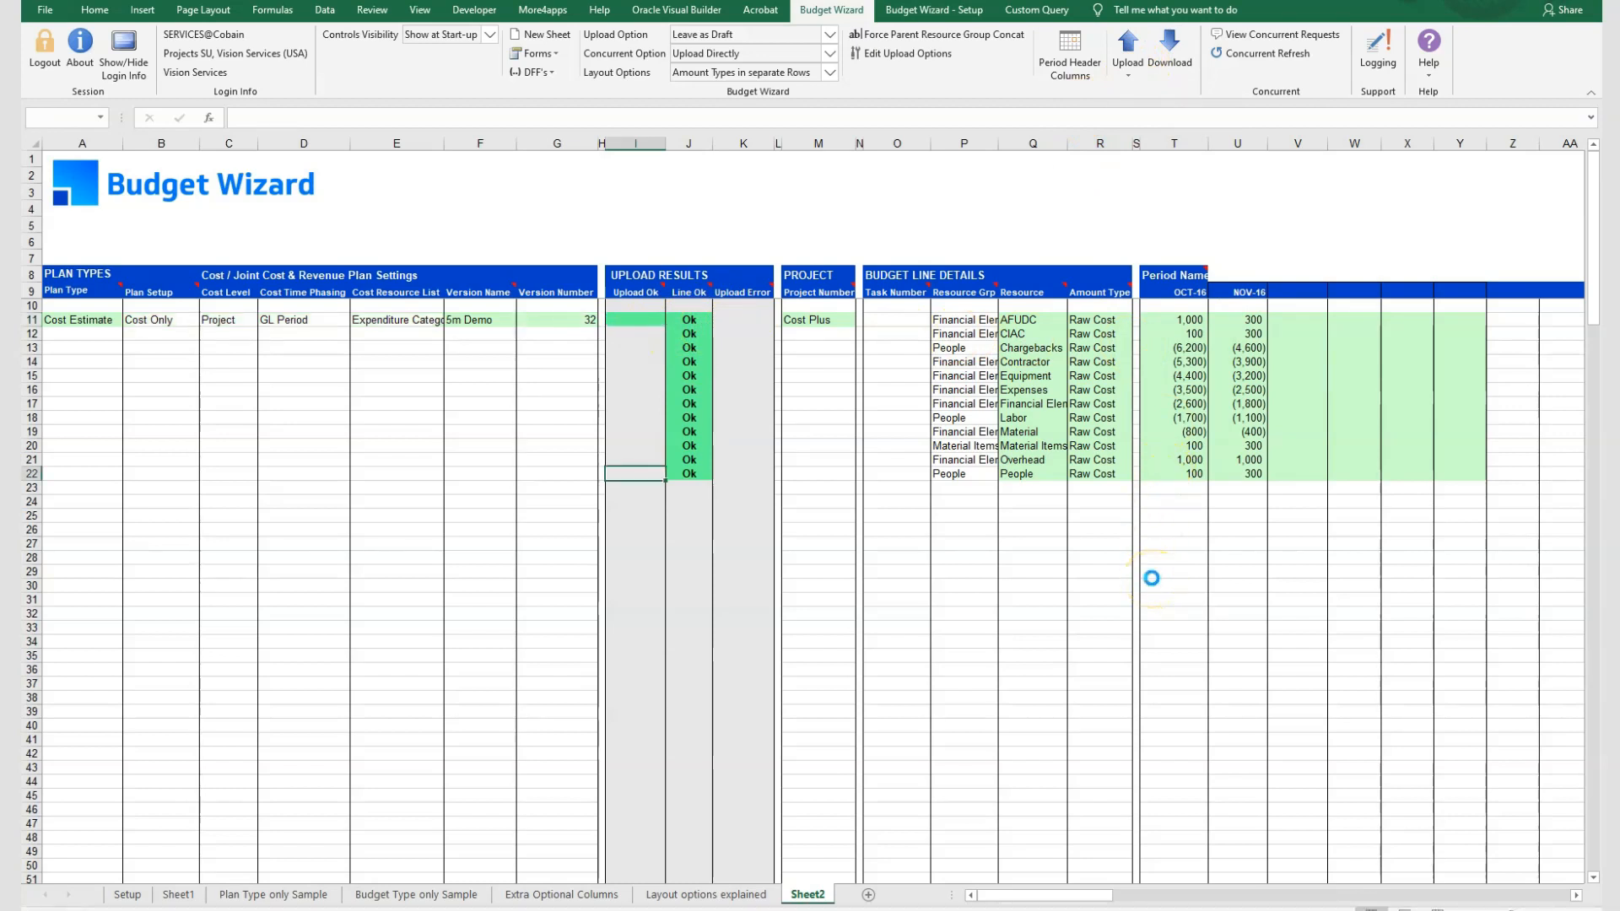
{"action": "left_click", "coordinate": [870, 512]}
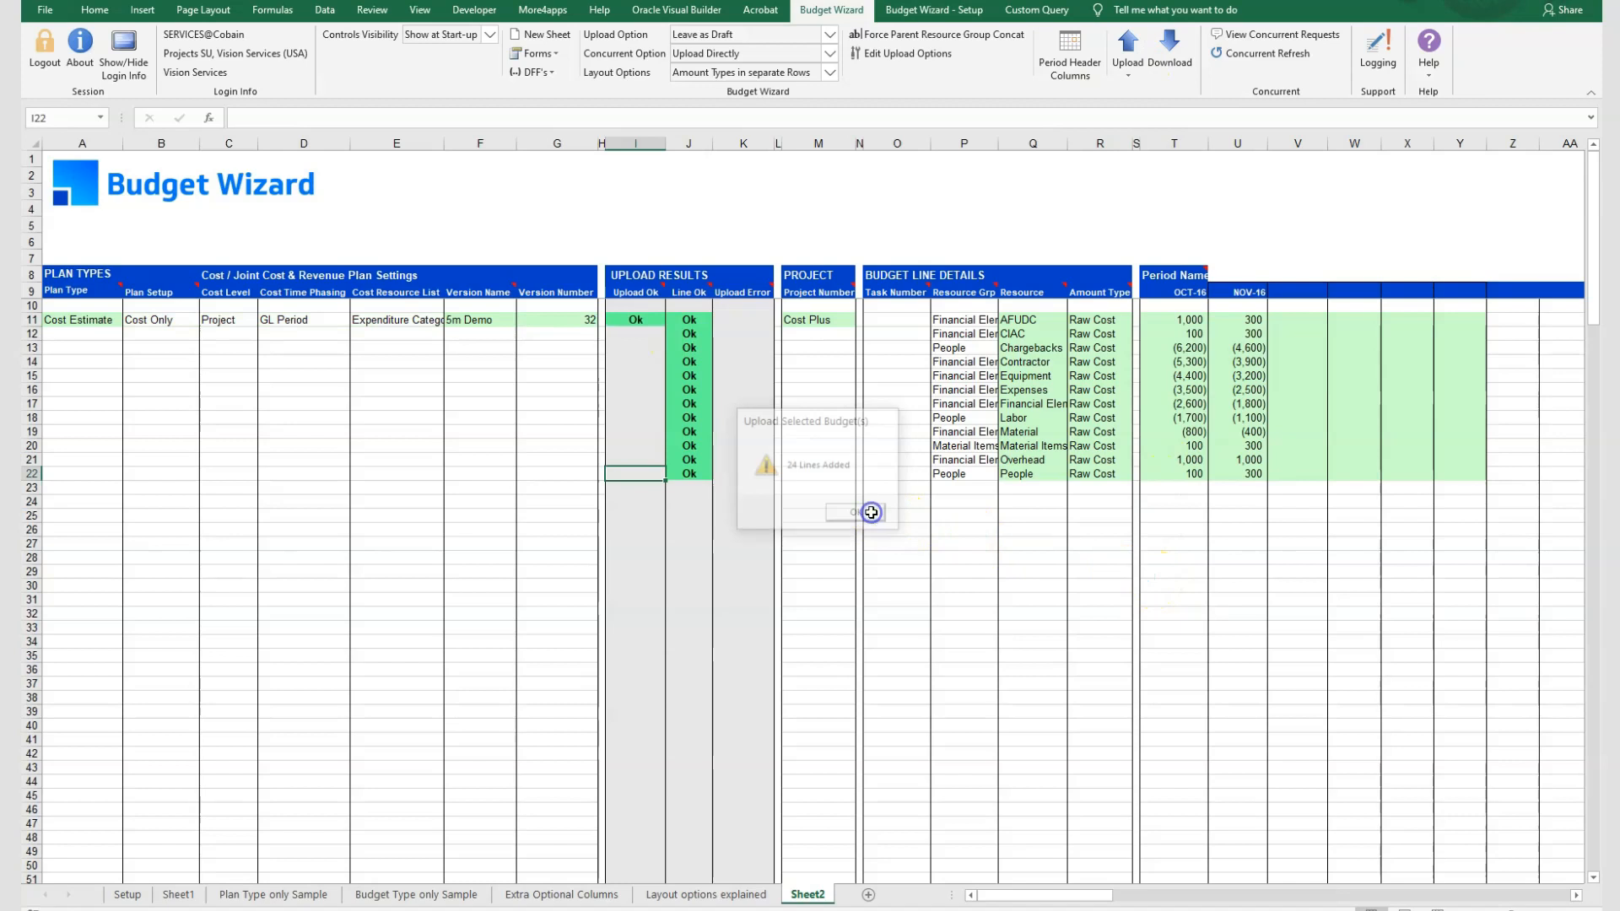
Step: Fill the blank cells V23 to Y23 upward to row 11 to remove the shading of the emptied period columns
{"action": "left_click", "coordinate": [889, 515]}
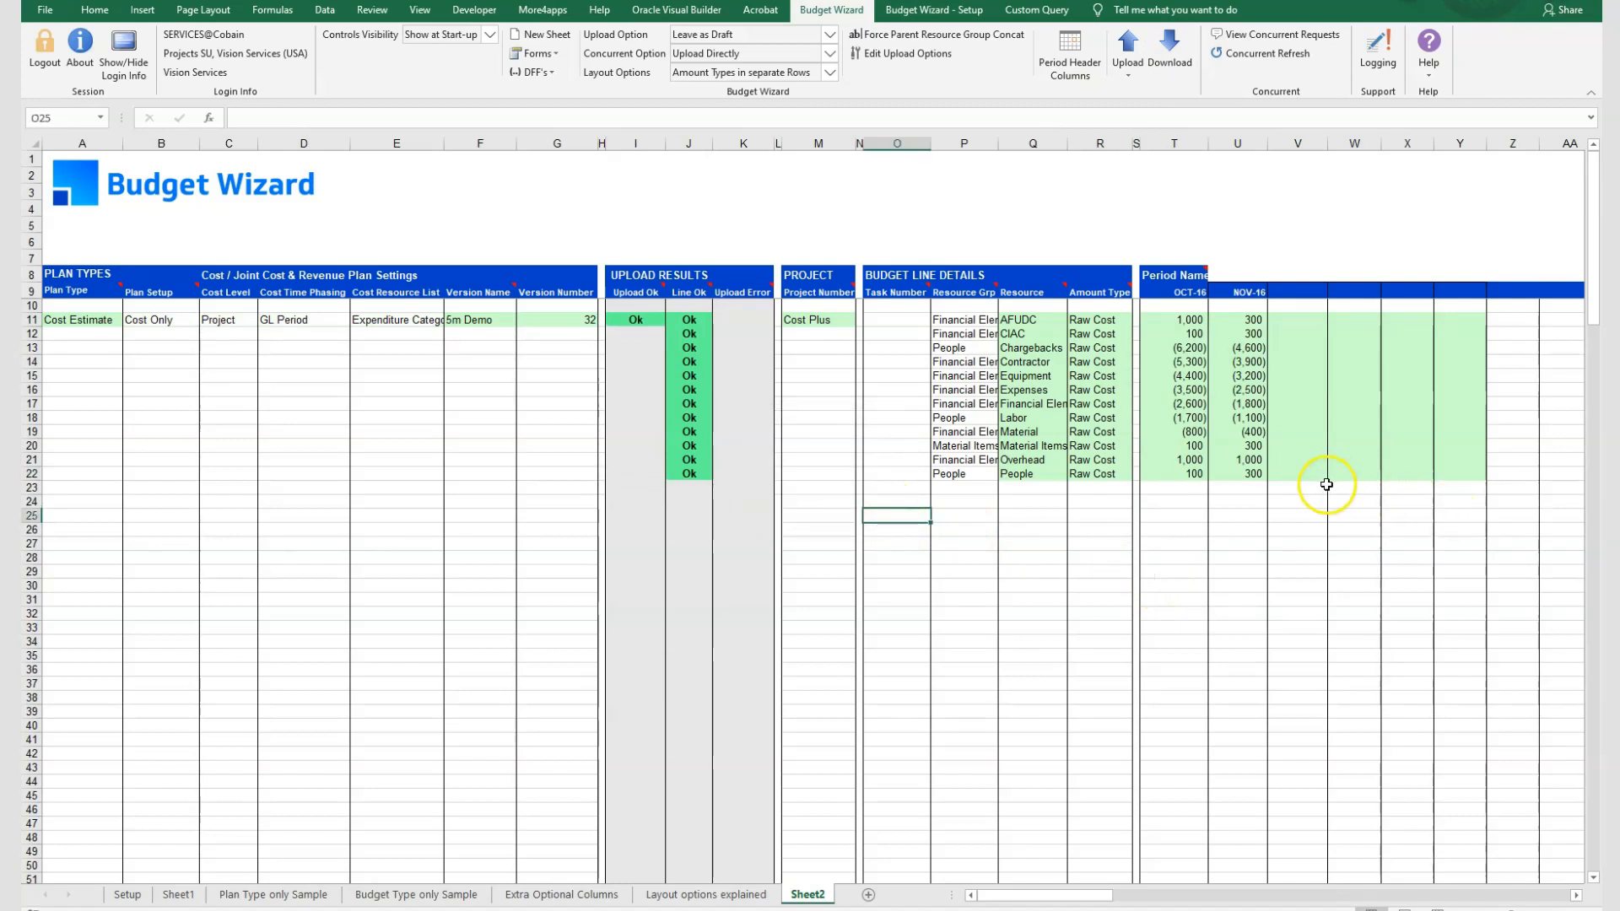
{"action": "left_click_drag", "start_coordinate": [1306, 488], "coordinate": [1495, 314]}
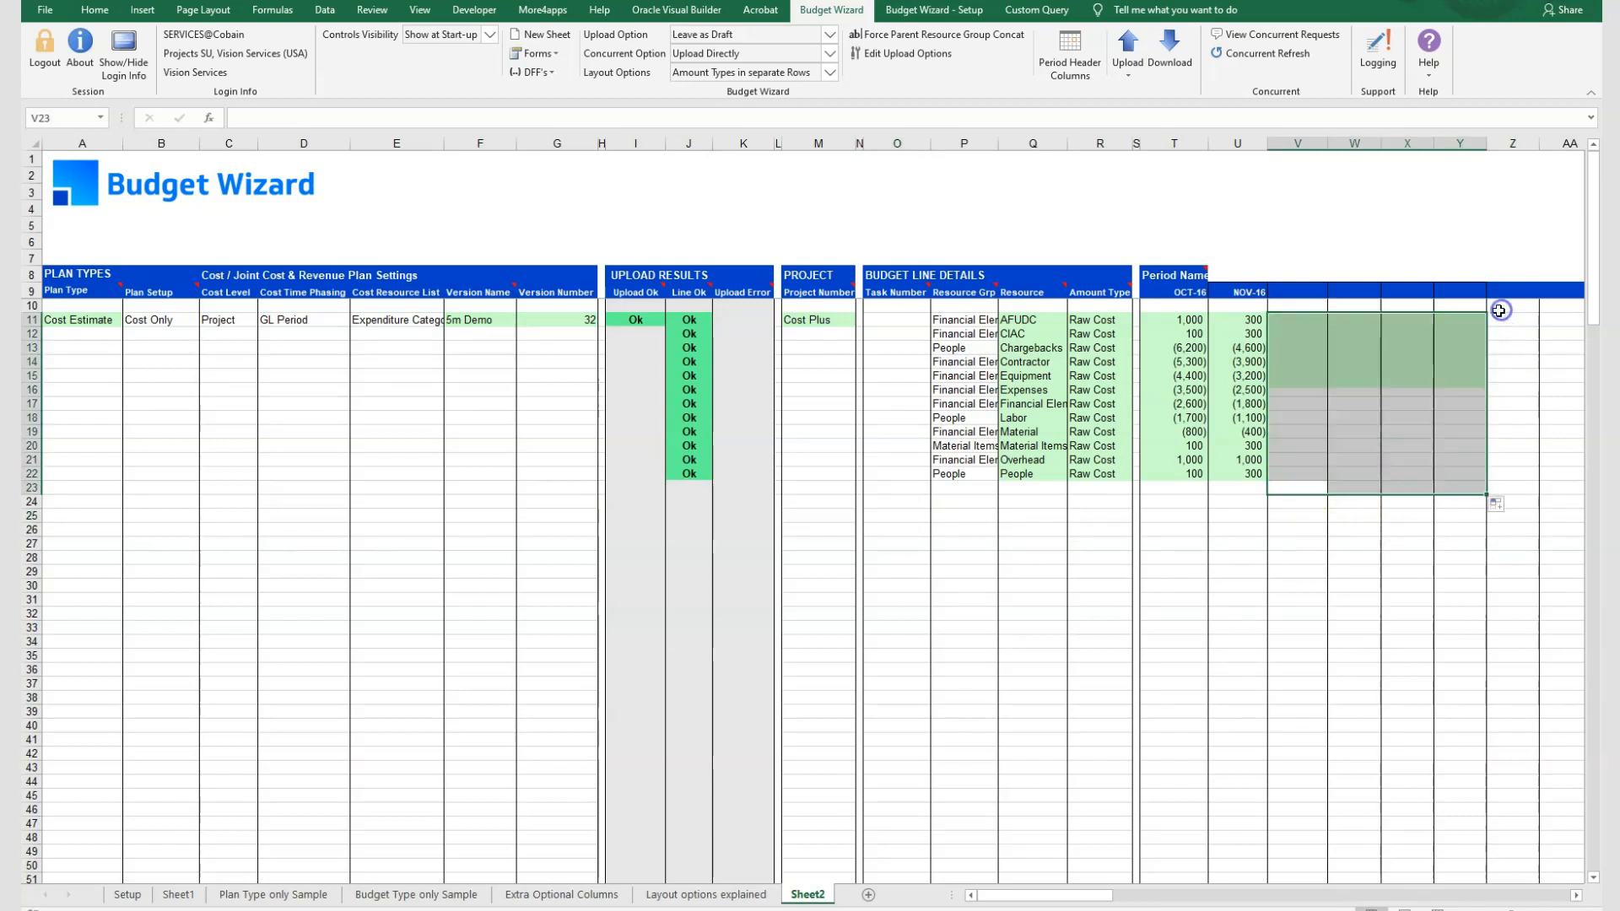
Step: Download the Cost Plus project's current draft Cost Estimate from row 25 and check its amounts for all periods
{"action": "left_click", "coordinate": [950, 516]}
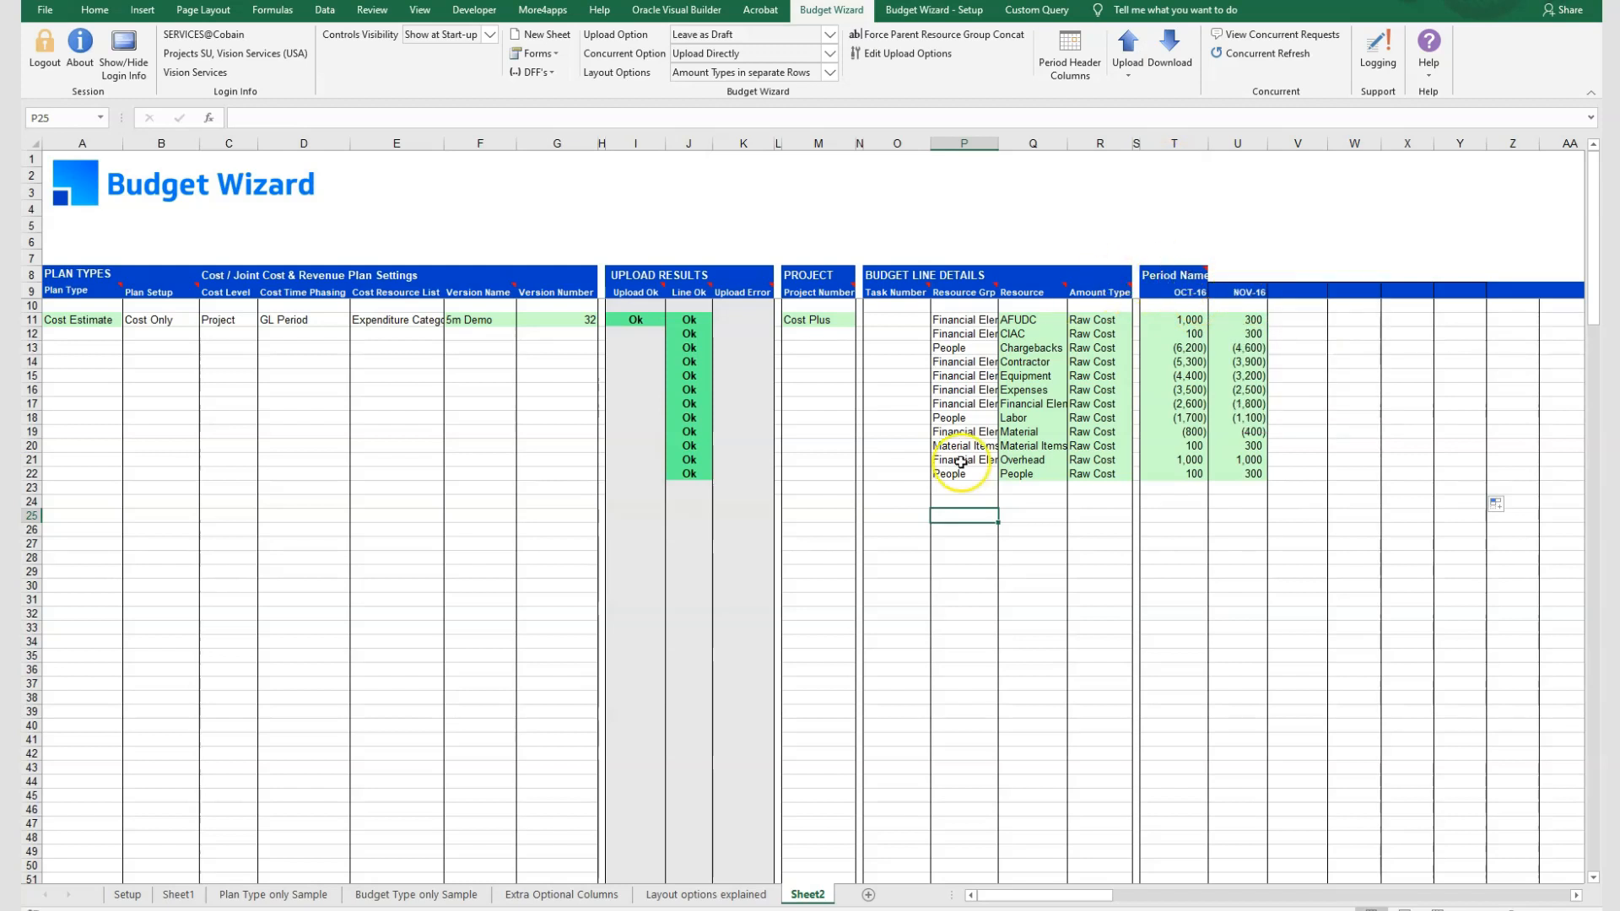
{"action": "left_click", "coordinate": [1189, 41]}
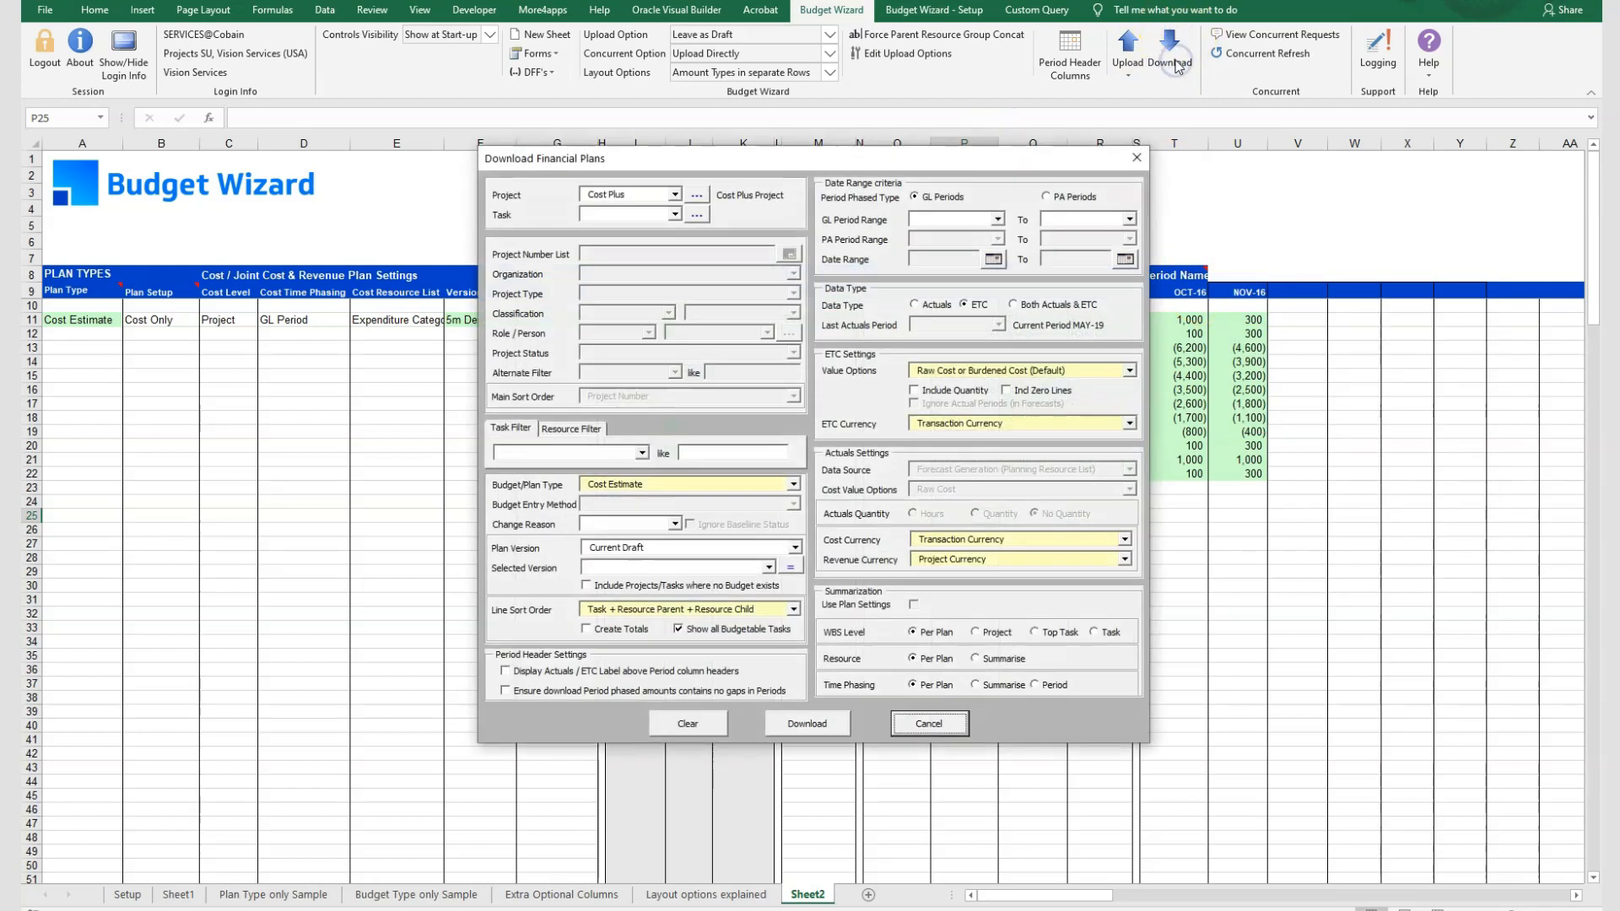
{"action": "left_click", "coordinate": [818, 723]}
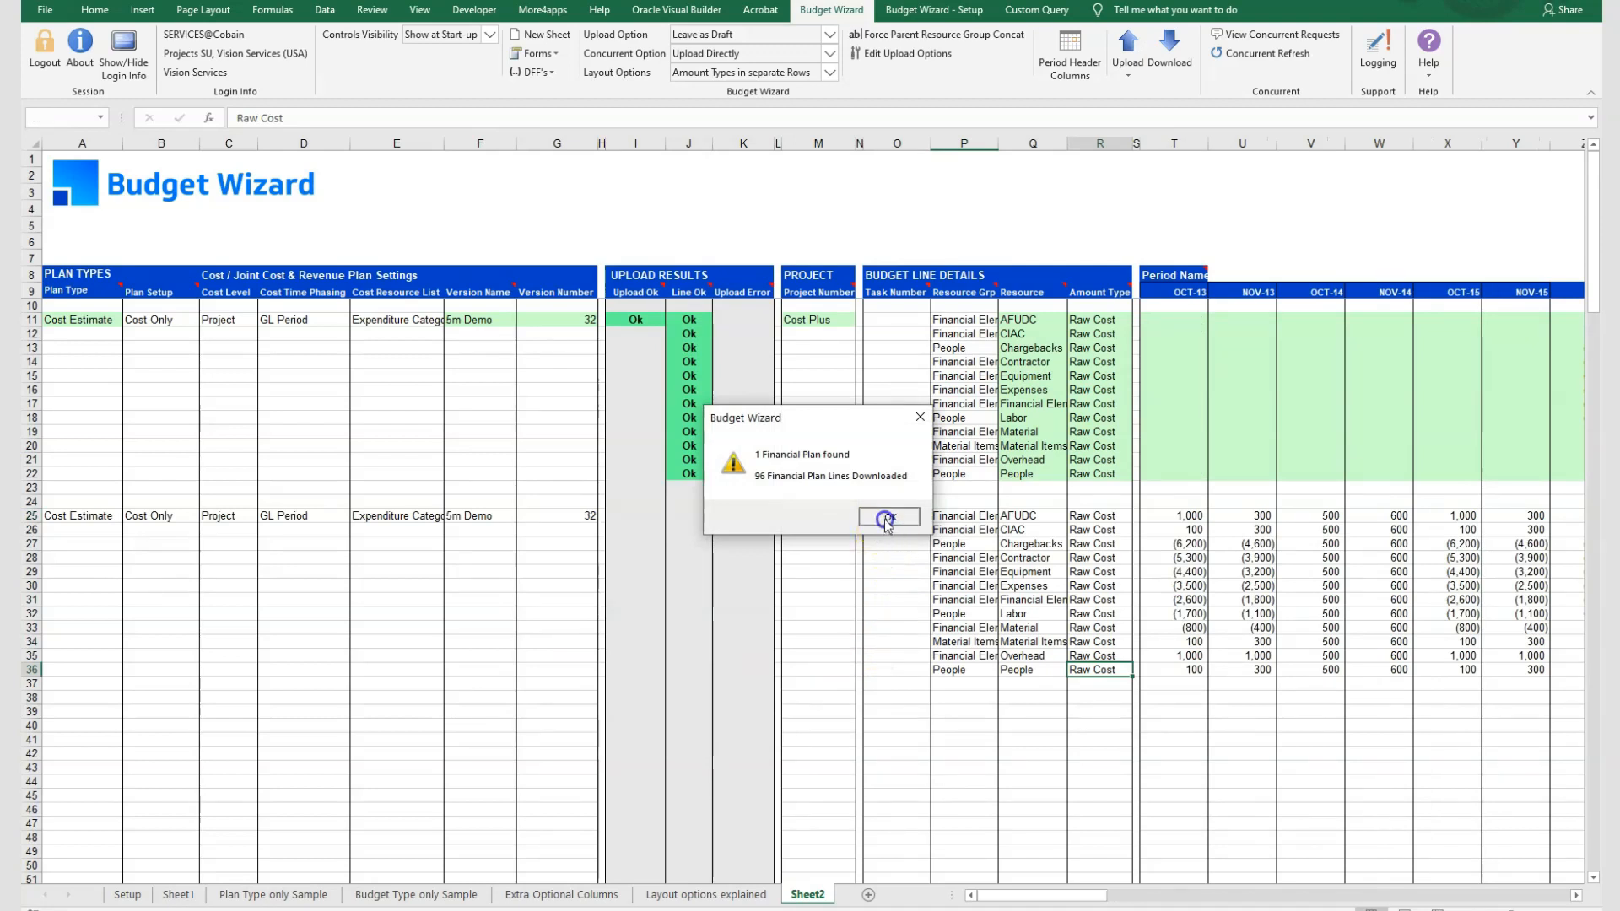
{"action": "left_click", "coordinate": [886, 519]}
{"action": "left_click_drag", "start_coordinate": [1034, 896], "coordinate": [1071, 900]}
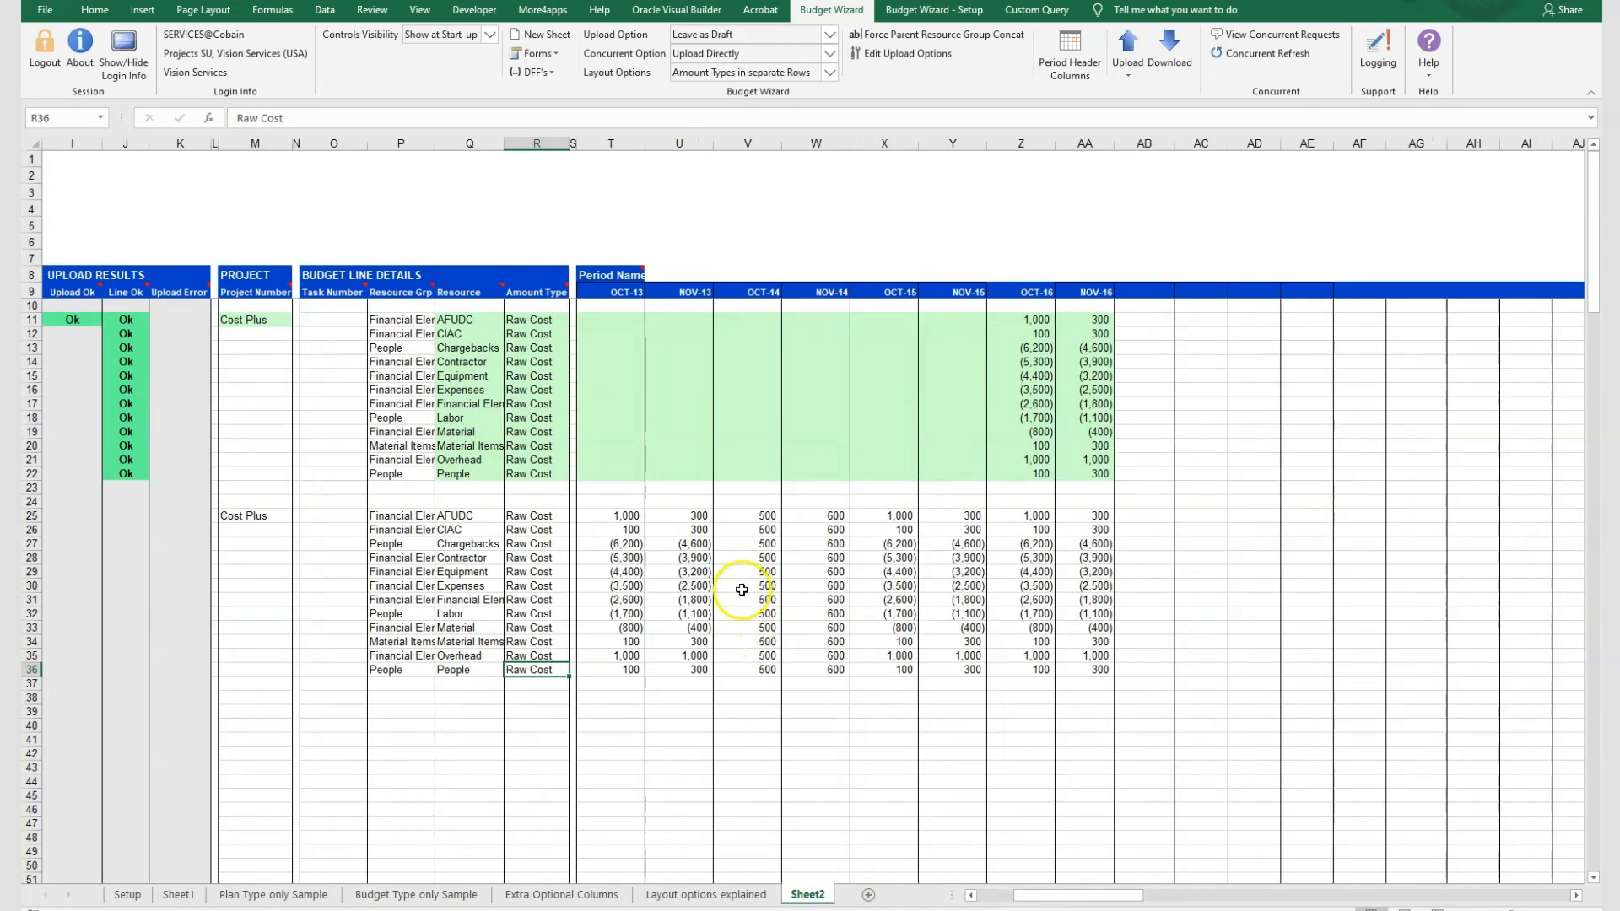
Step: Check the downloaded amounts in T25:Y36 and the added OCT-16 and NOV-16 columns, along with the plan's version name in F25
{"action": "left_click_drag", "start_coordinate": [622, 517], "coordinate": [970, 663]}
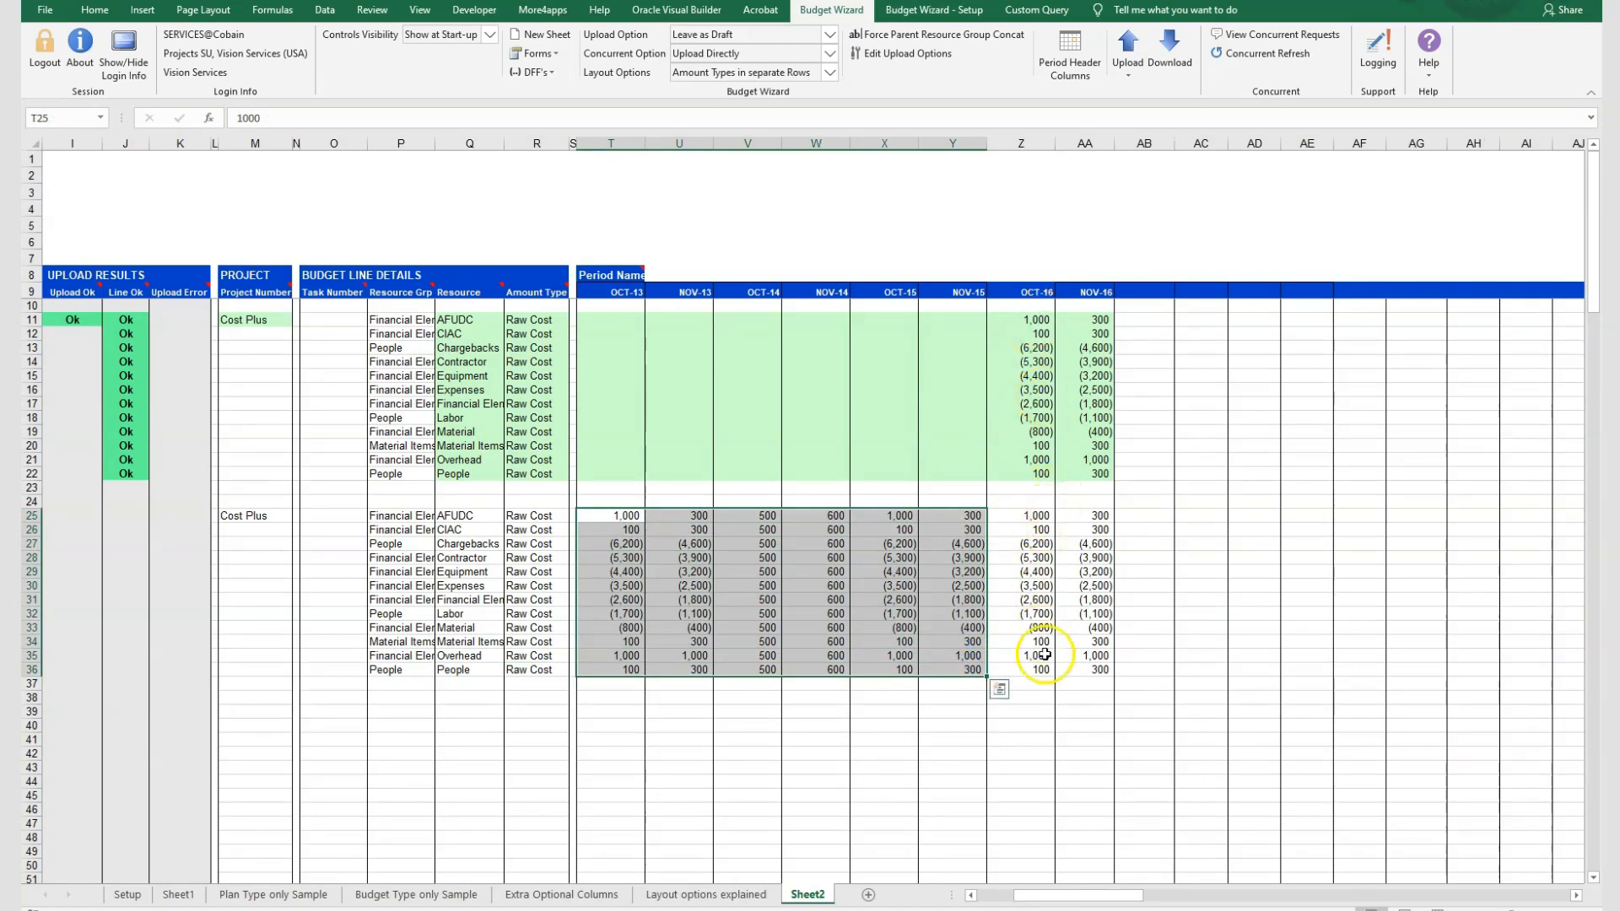
{"action": "left_click_drag", "start_coordinate": [1035, 517], "coordinate": [1084, 685]}
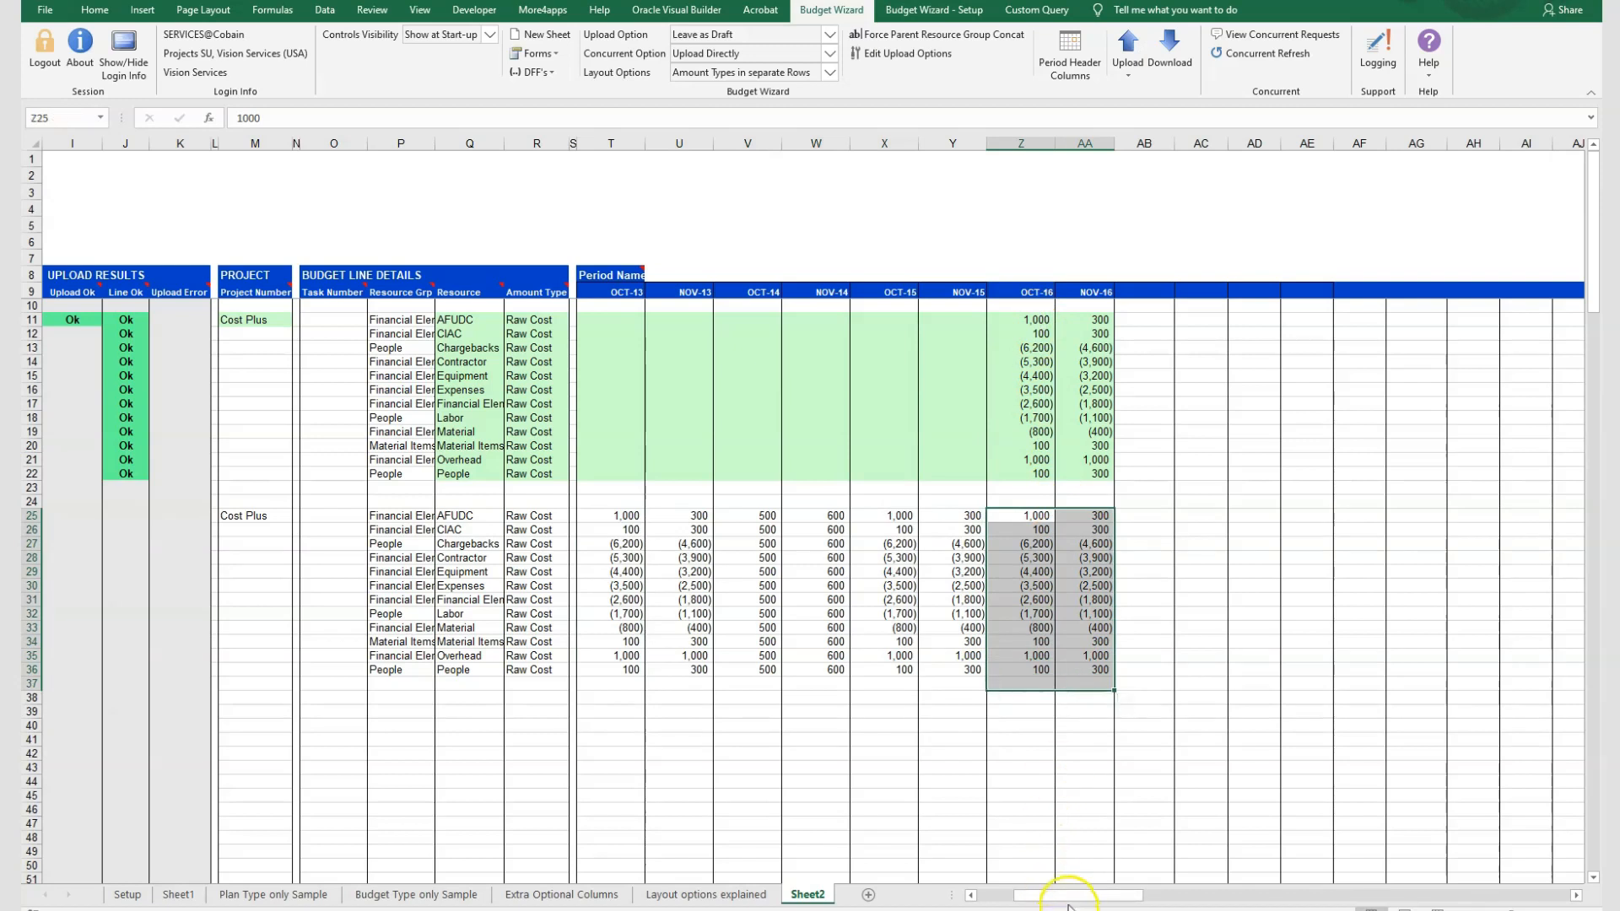
{"action": "left_click_drag", "start_coordinate": [1055, 895], "coordinate": [996, 896]}
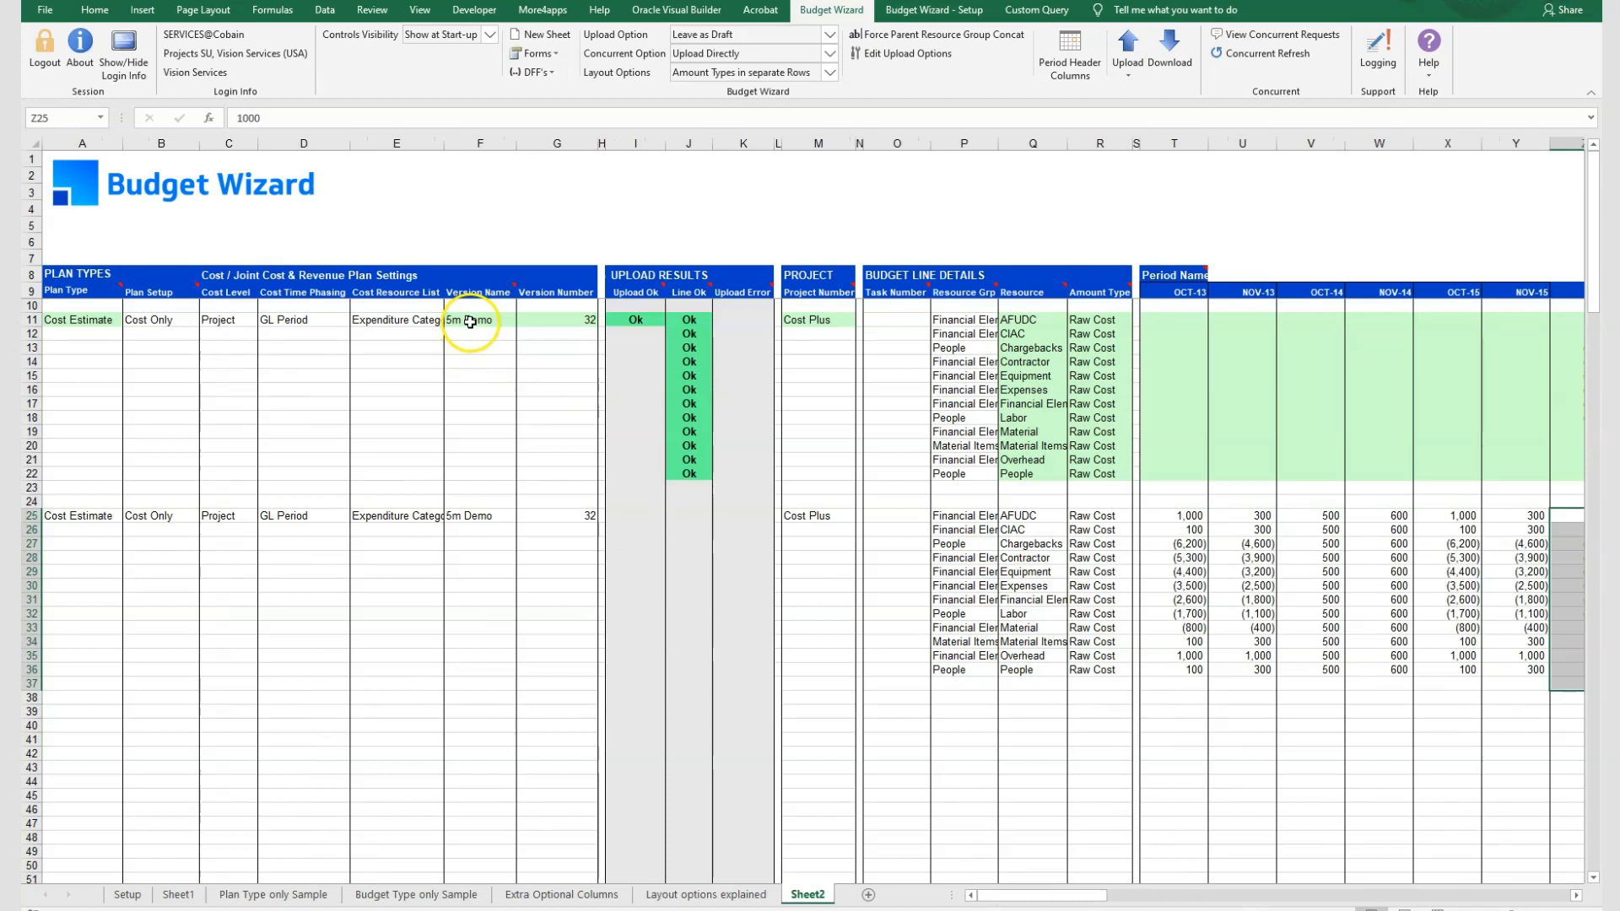
{"action": "left_click", "coordinate": [491, 516]}
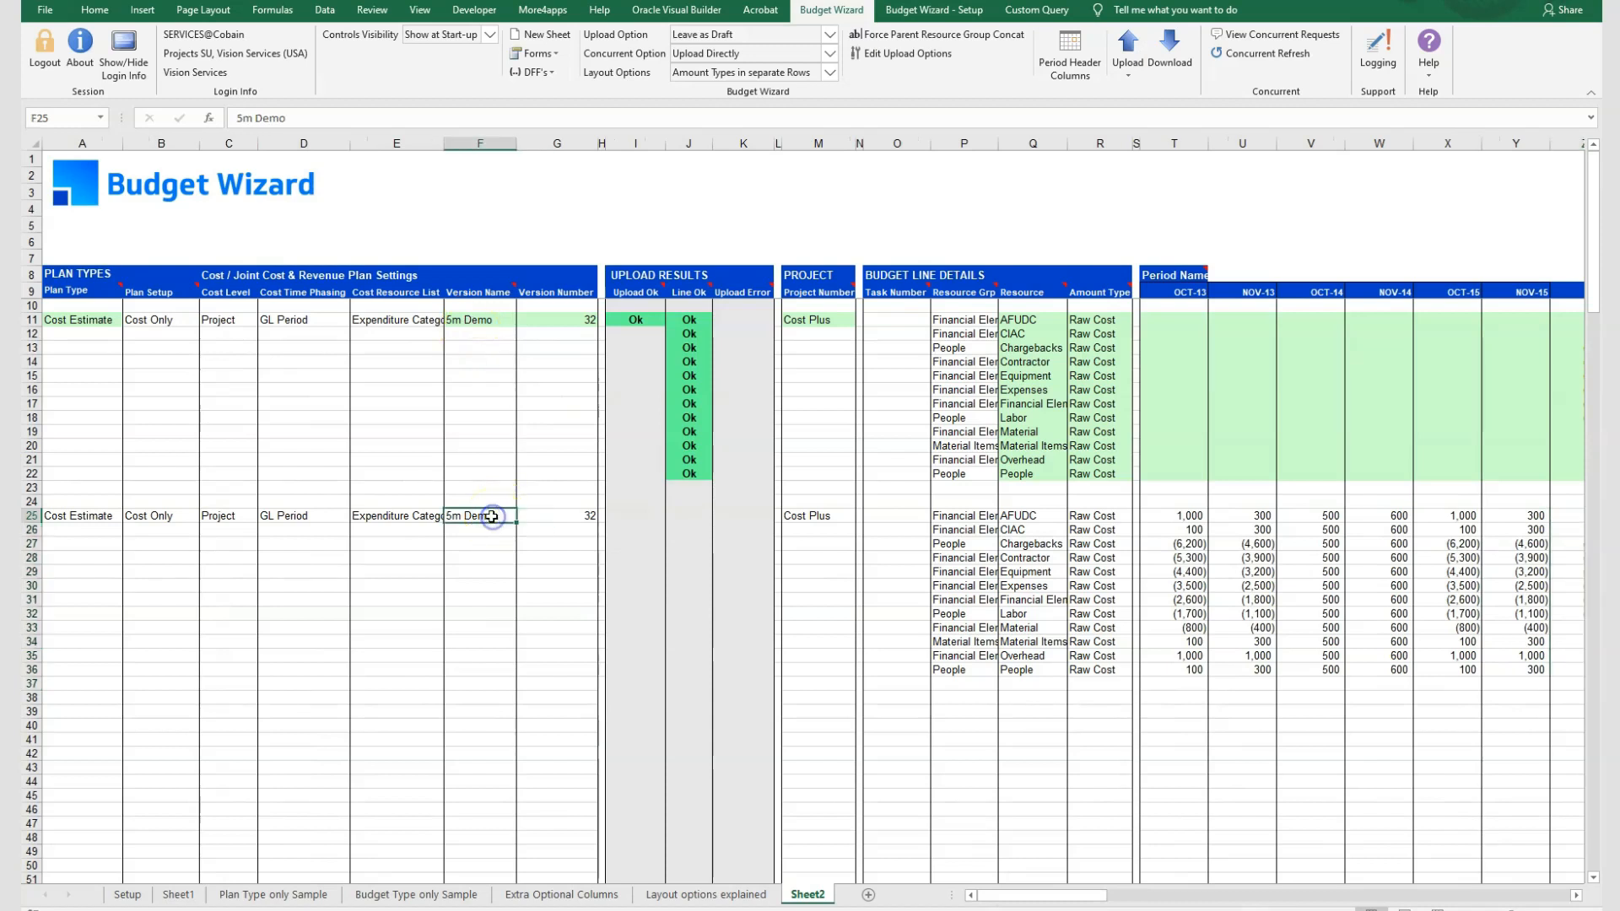
{"action": "left_click", "coordinate": [959, 517]}
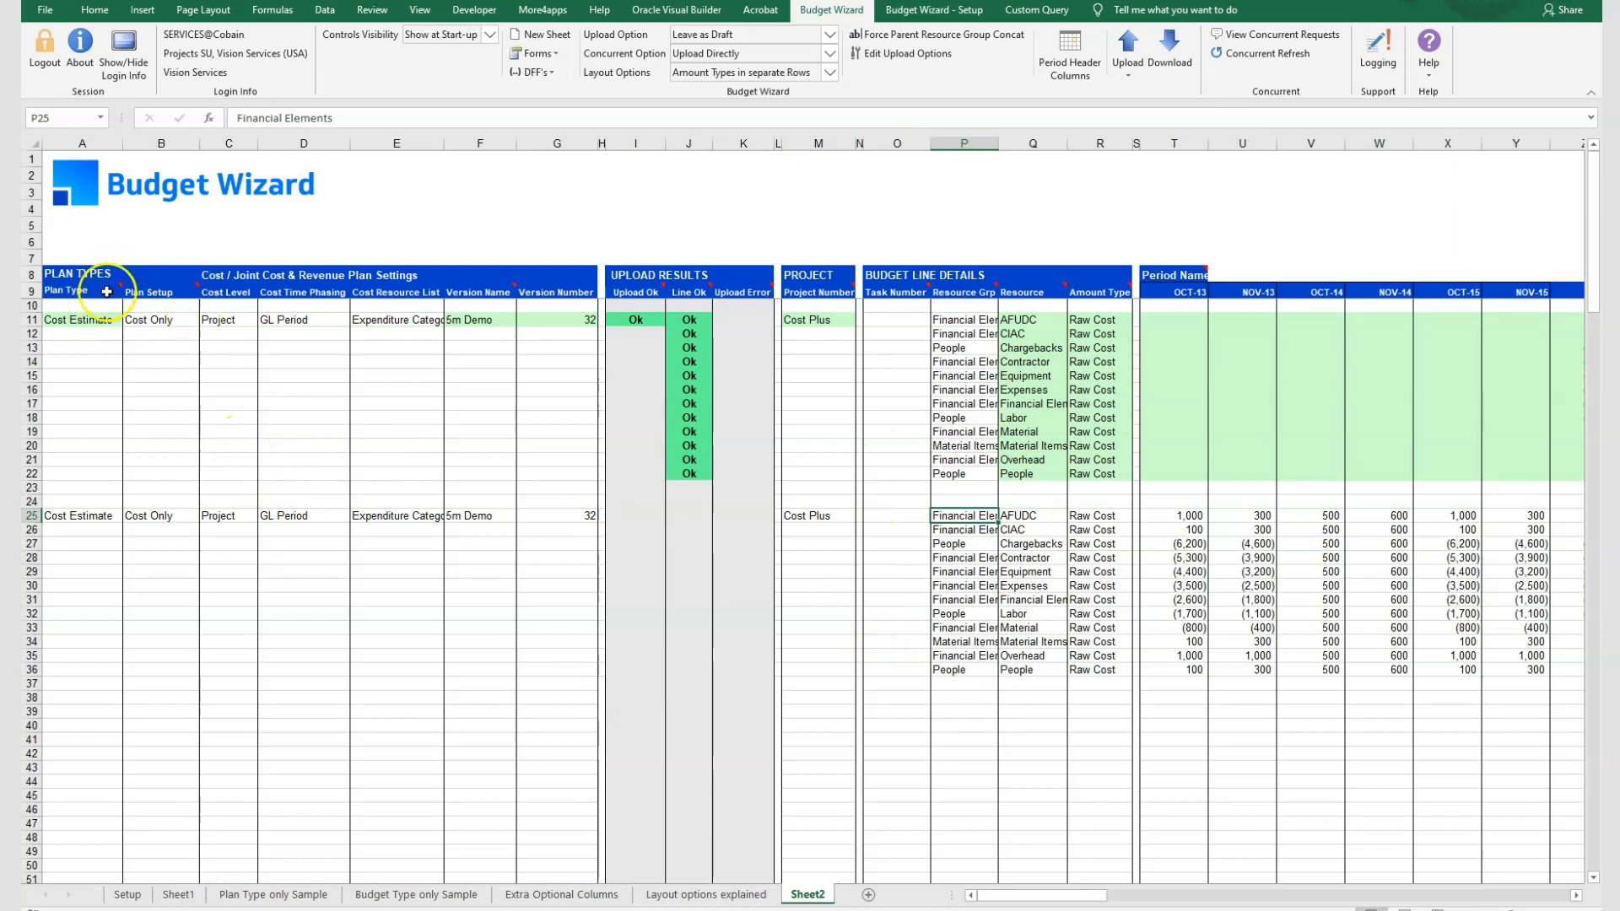
Step: Try budget type Project Retainage with entry method Project by PA Period in A45 of the Budget Type only Sample sheet, then return to Sheet2
{"action": "left_click", "coordinate": [477, 900]}
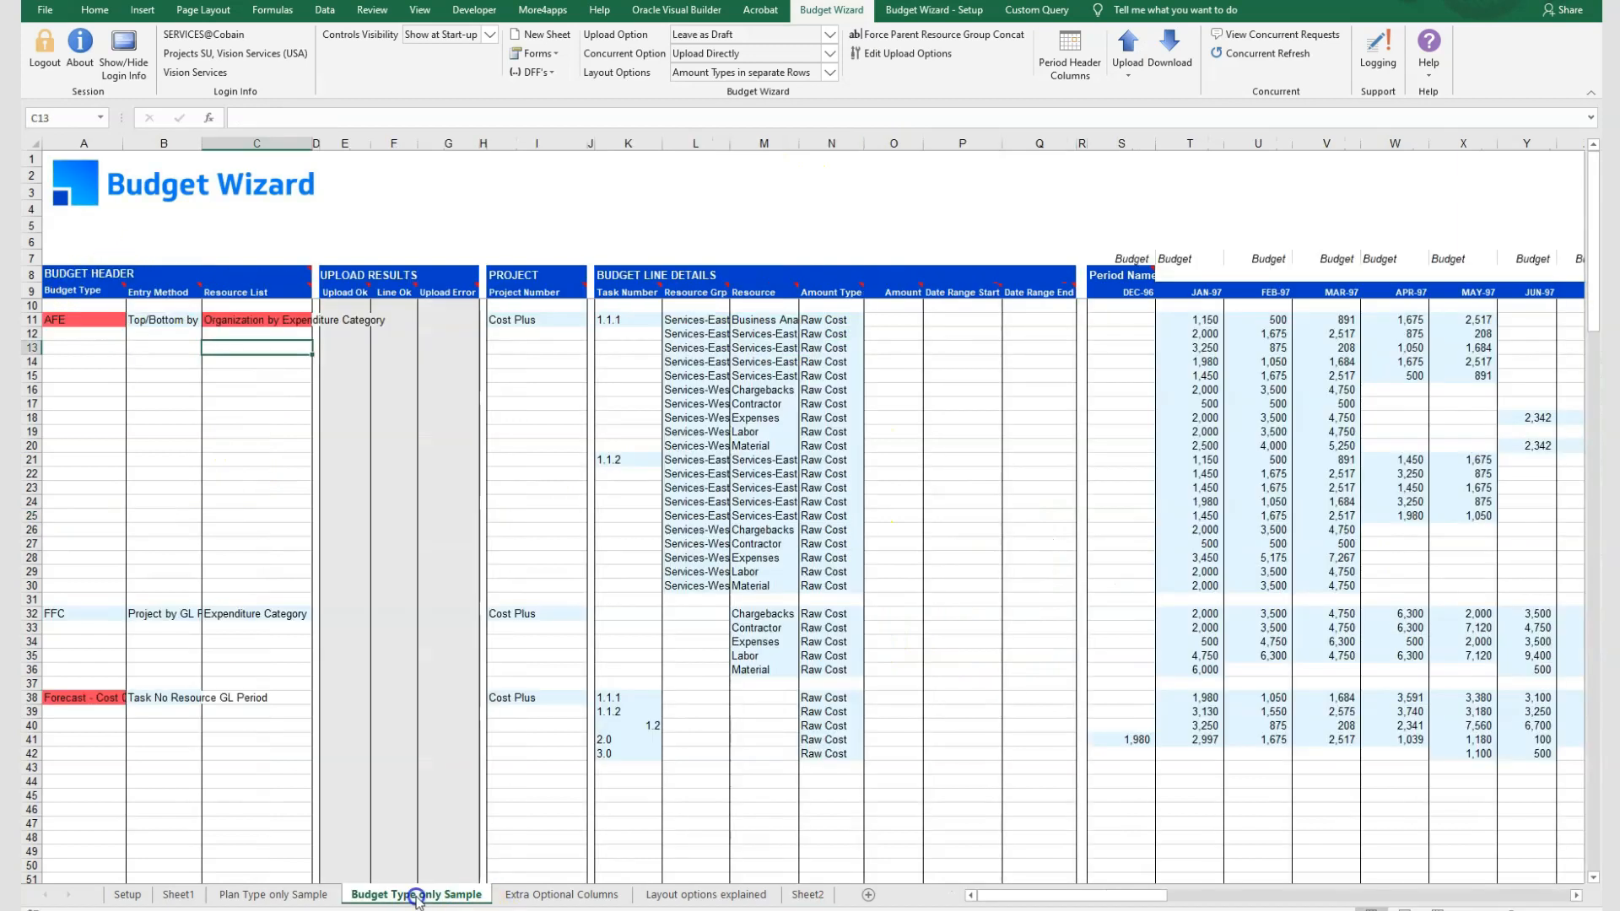
{"action": "double_click", "coordinate": [104, 799]}
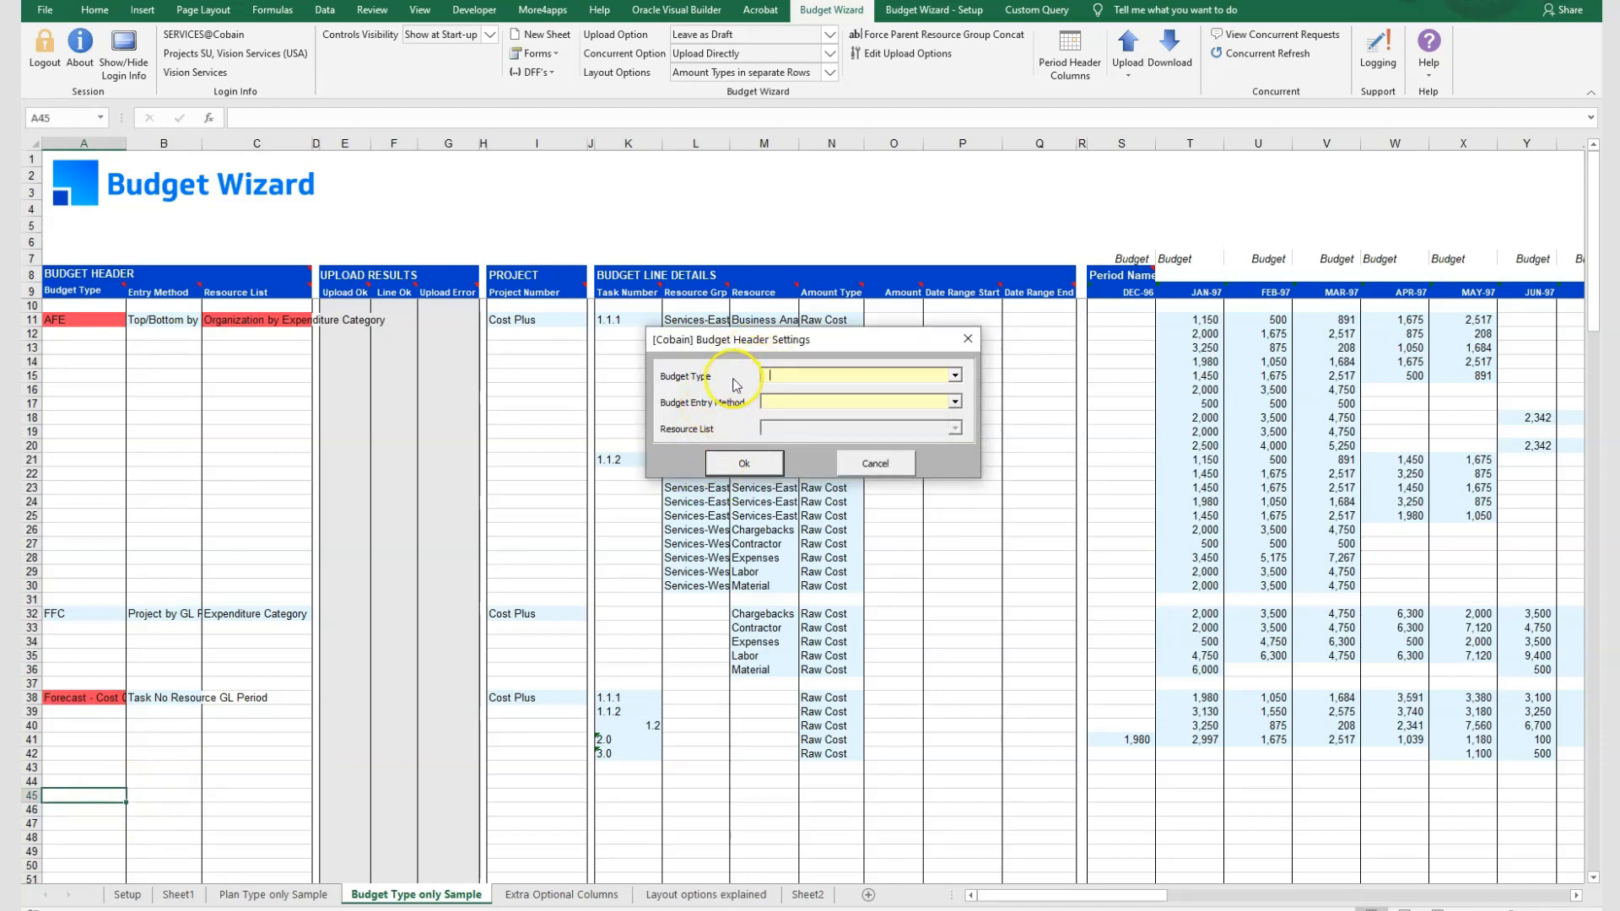
{"action": "left_click", "coordinate": [953, 375]}
{"action": "left_click", "coordinate": [860, 423]}
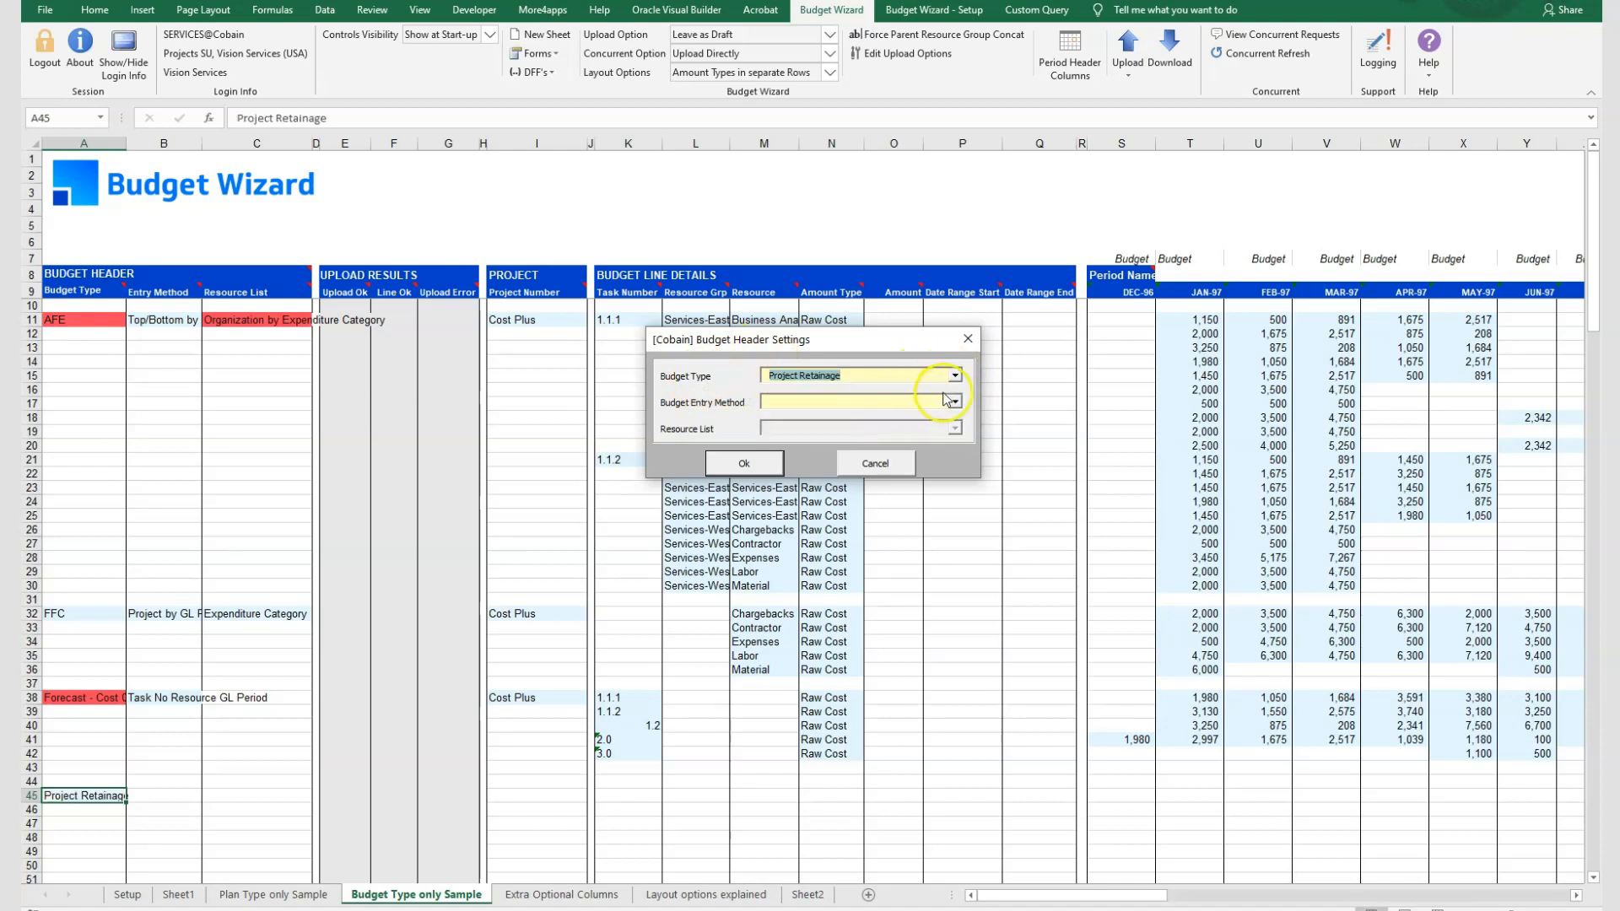
{"action": "left_click", "coordinate": [953, 401]}
{"action": "left_click_drag", "start_coordinate": [956, 459], "coordinate": [965, 542]}
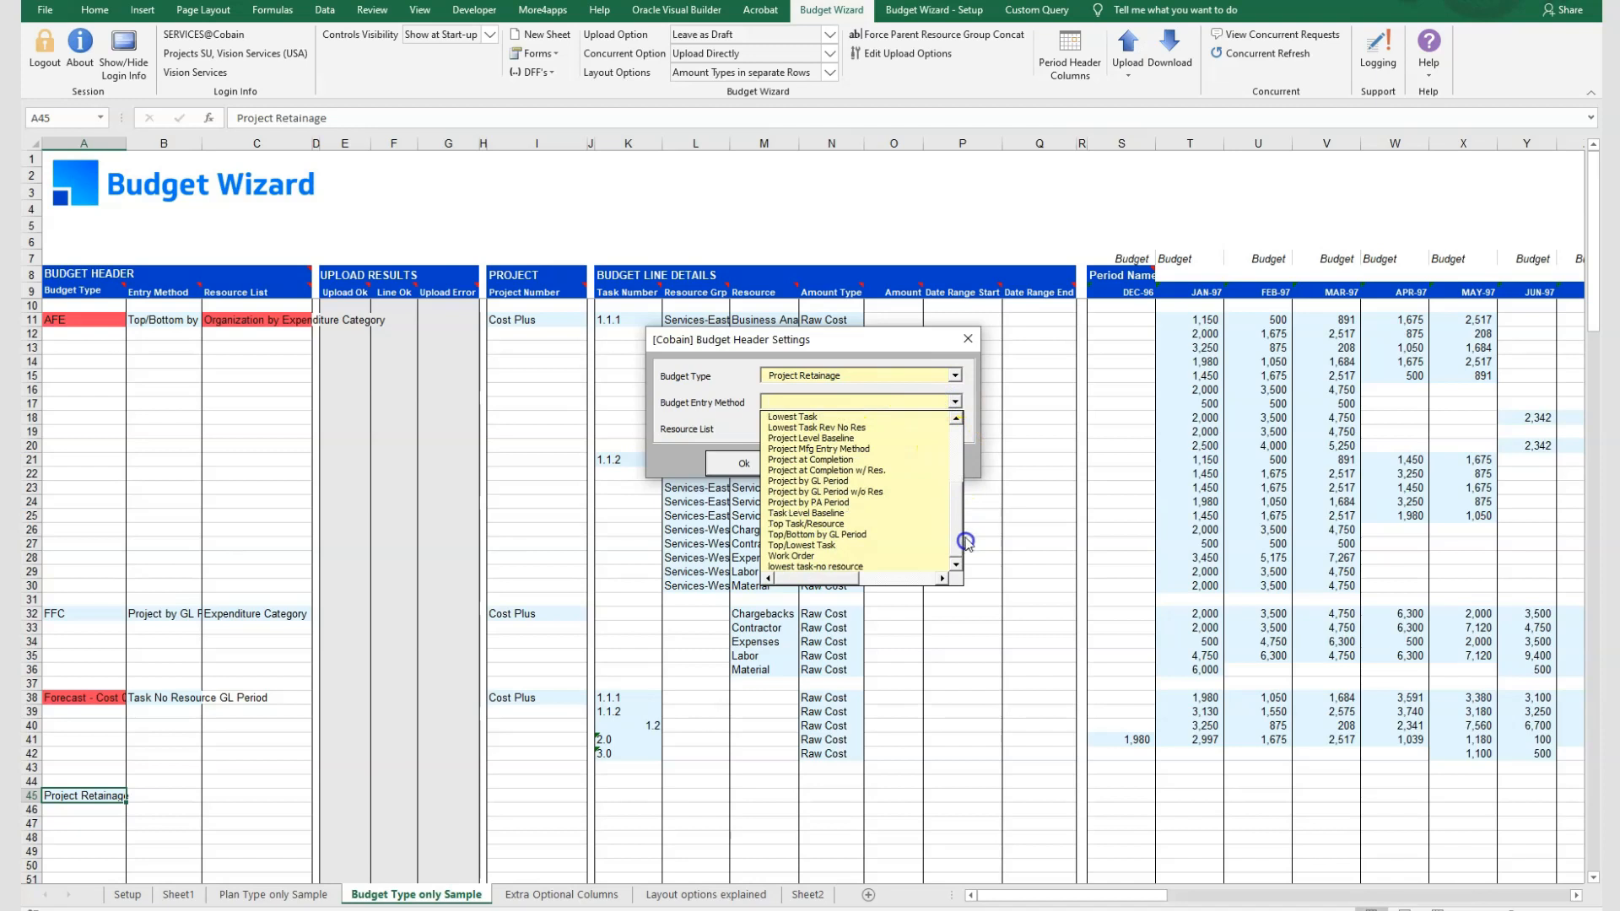
{"action": "left_click", "coordinate": [835, 503]}
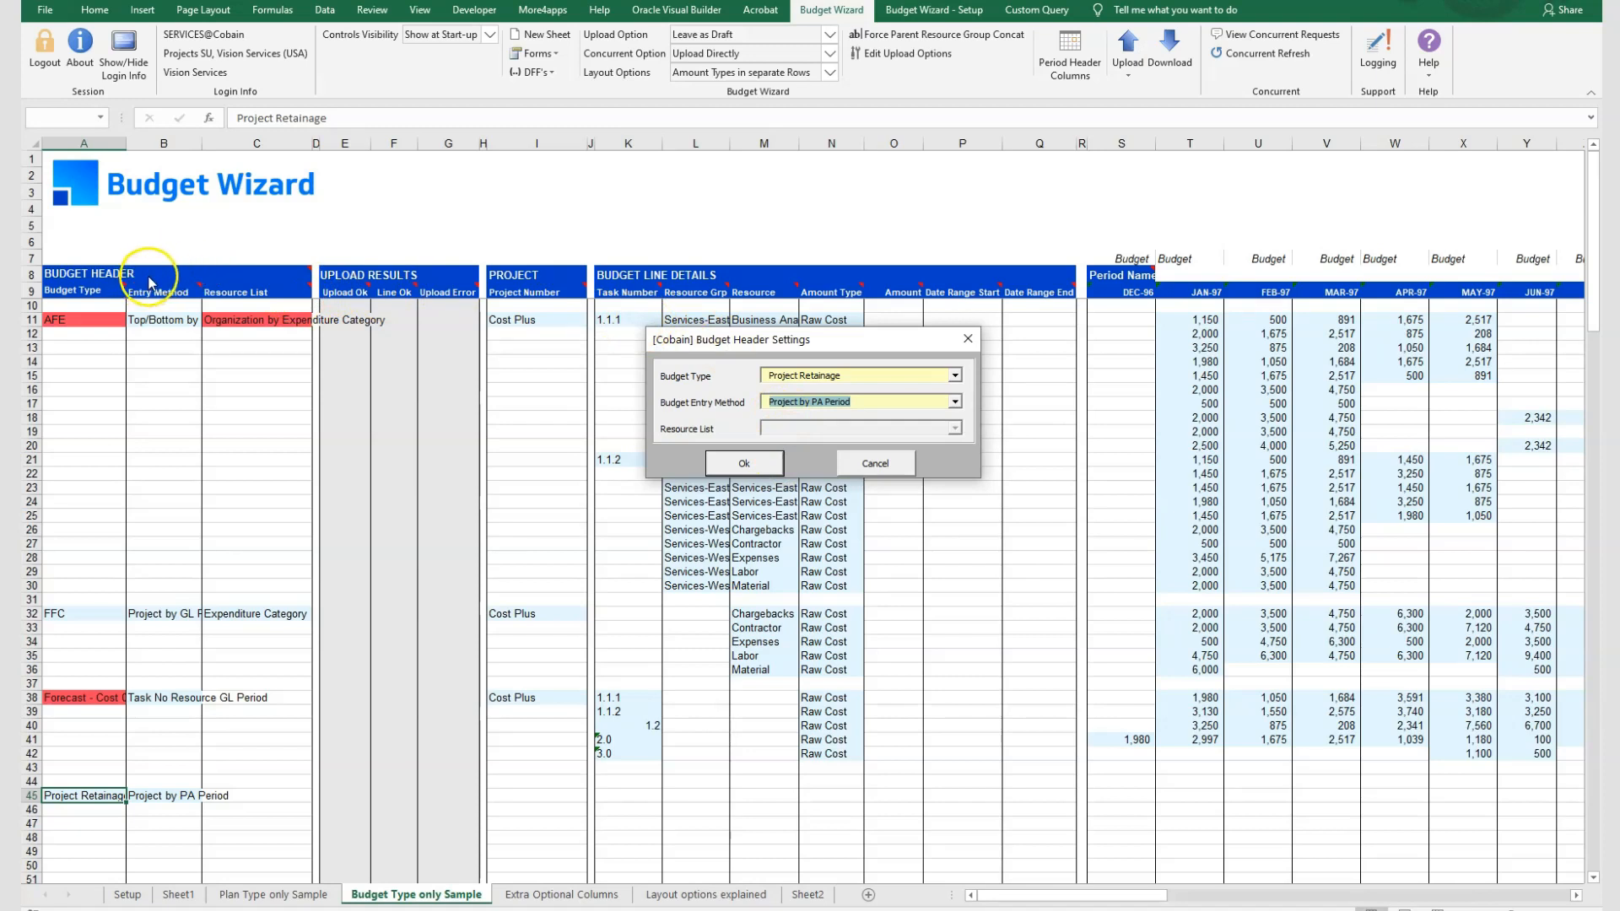
{"action": "left_click", "coordinate": [883, 460]}
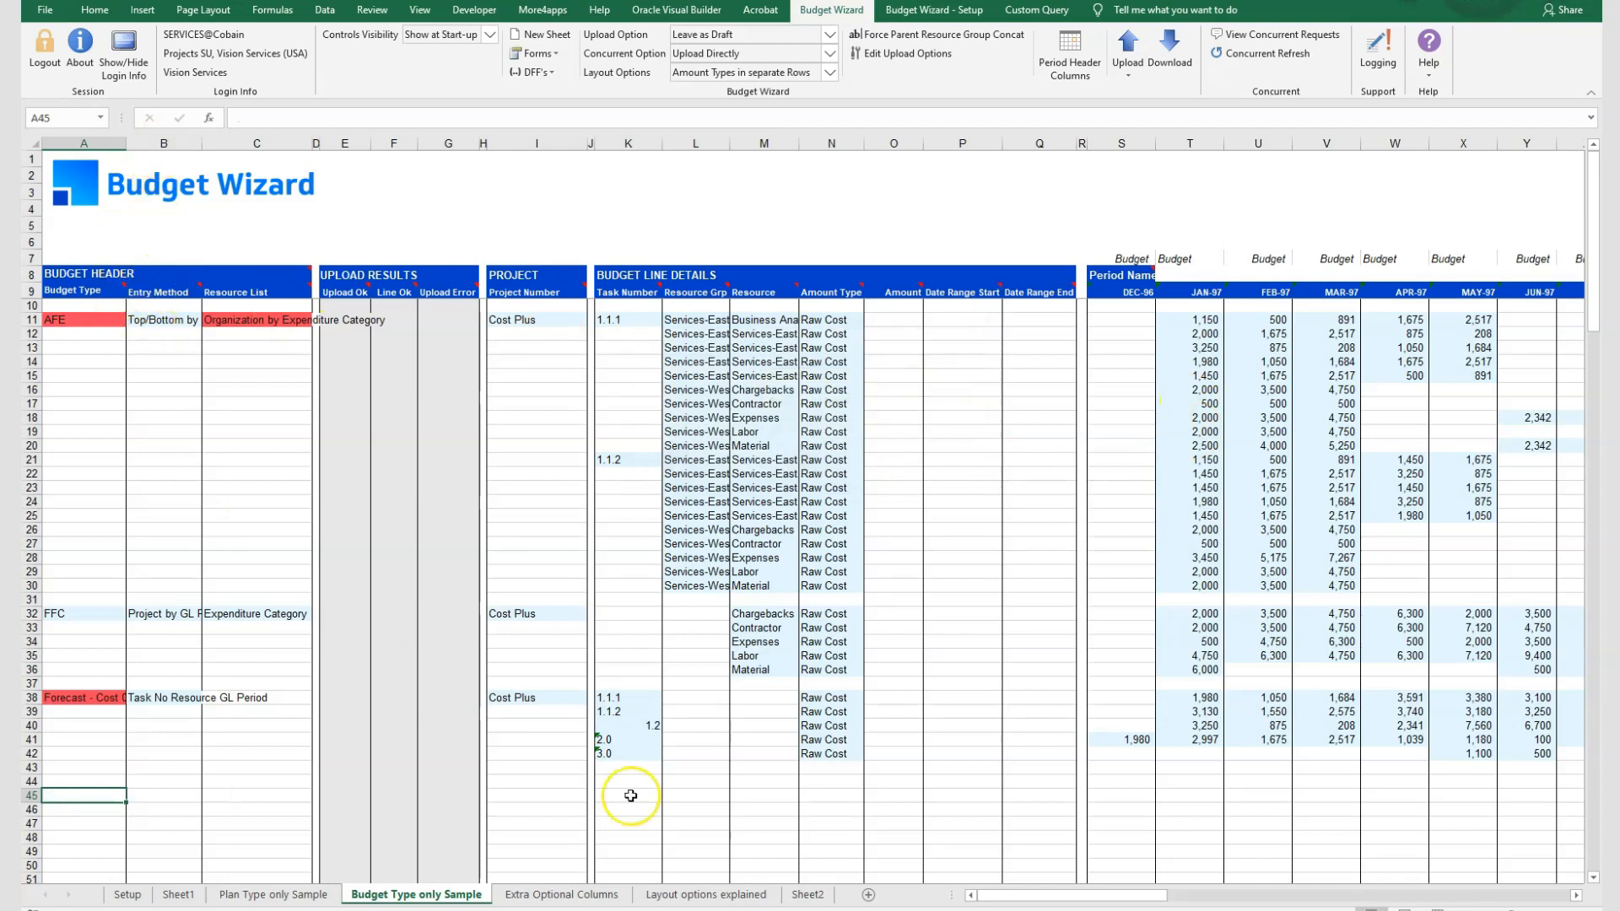
{"action": "left_click", "coordinate": [805, 897]}
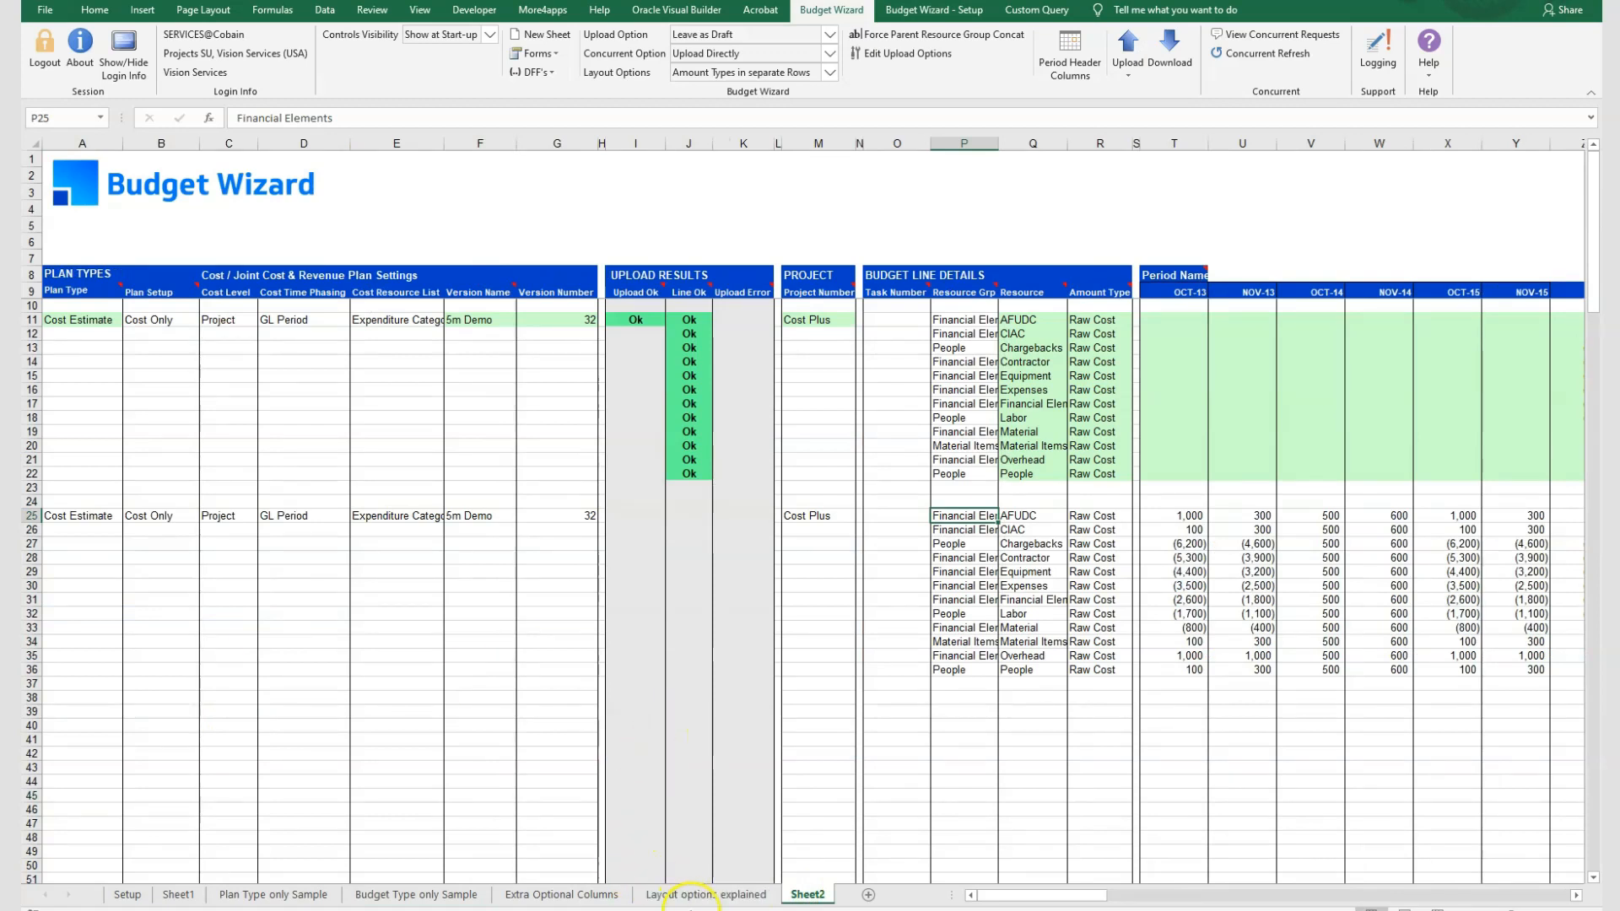
Step: Examine the project, task and actuals column groups on the Extra Optional Columns sheet and the available concurrent upload options
{"action": "left_click", "coordinate": [590, 892]}
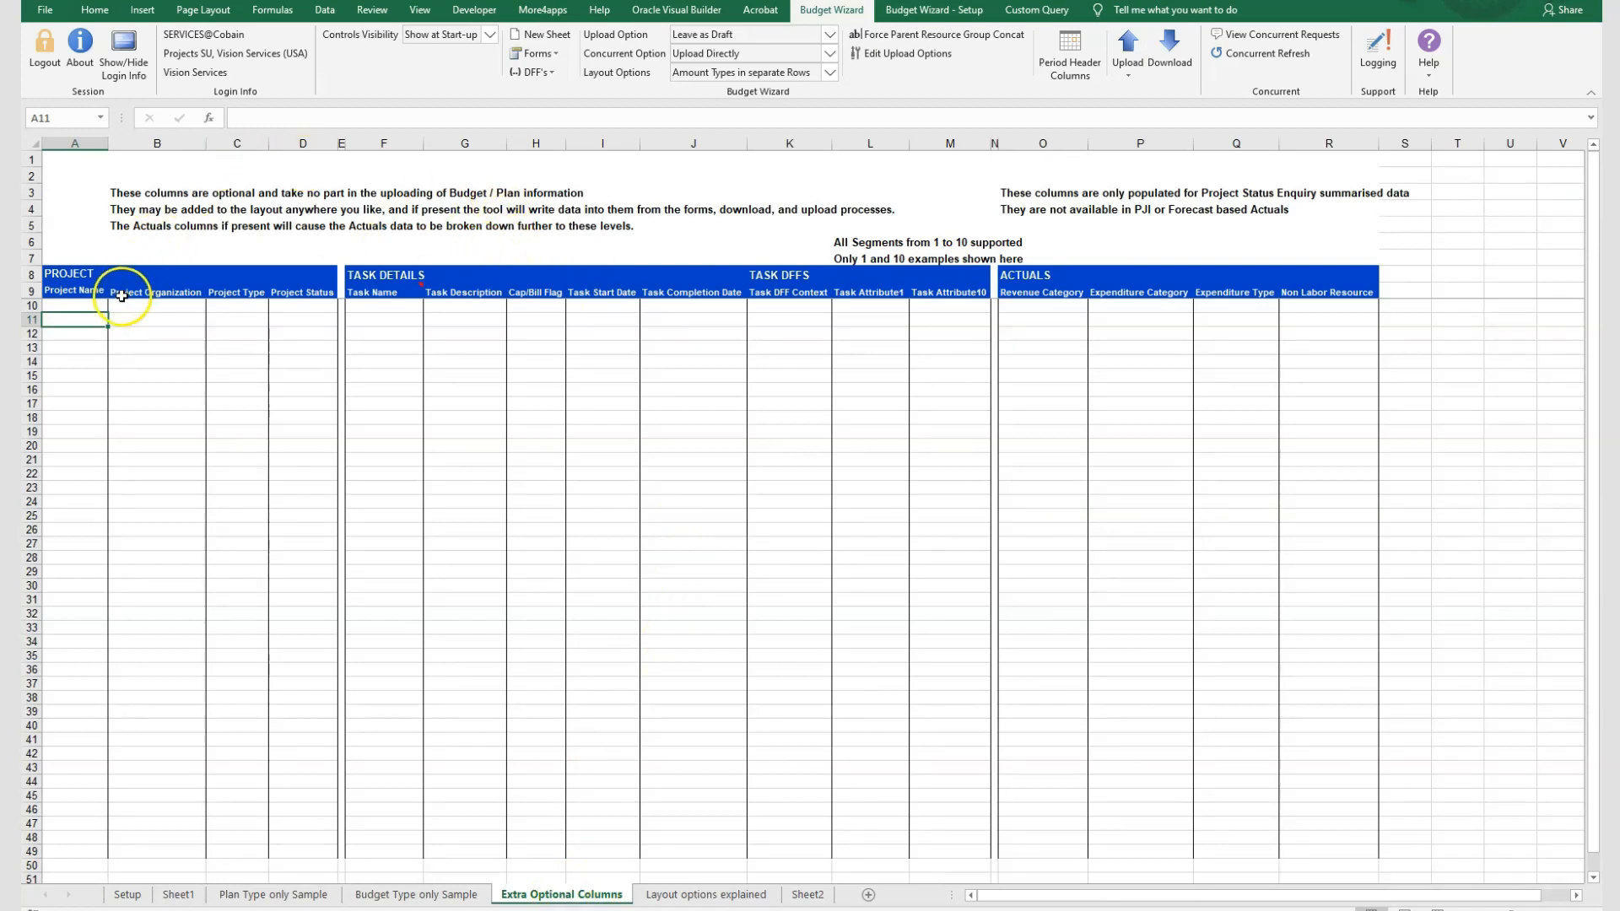
{"action": "left_click", "coordinate": [89, 145]}
{"action": "left_click_drag", "start_coordinate": [90, 145], "coordinate": [304, 145]}
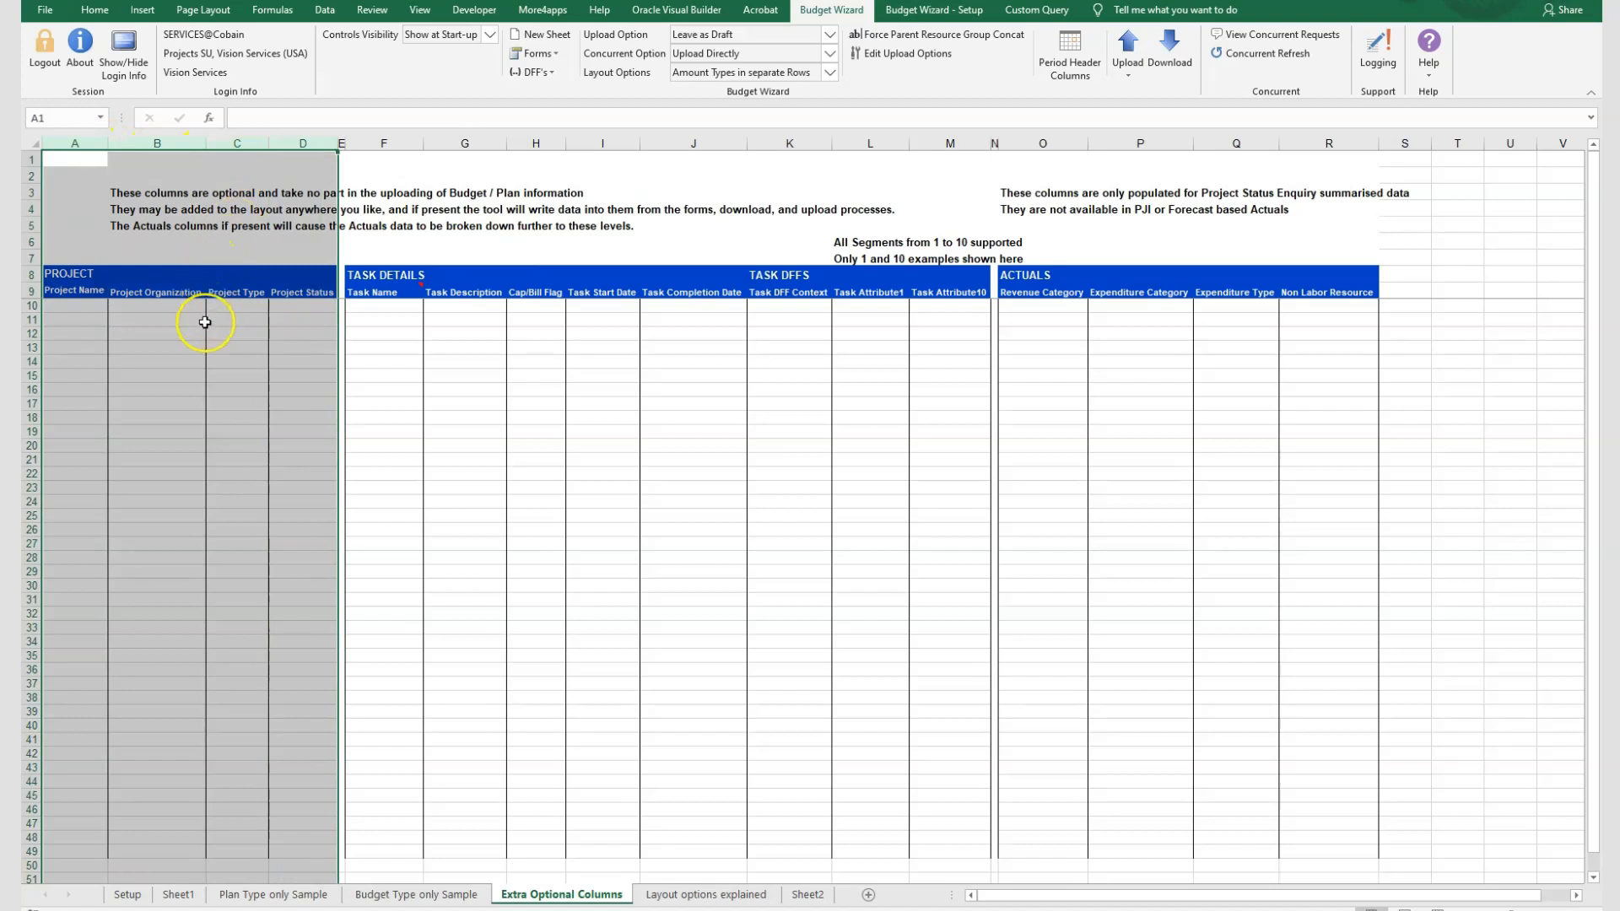
{"action": "left_click", "coordinate": [410, 145]}
{"action": "left_click_drag", "start_coordinate": [410, 145], "coordinate": [921, 147]}
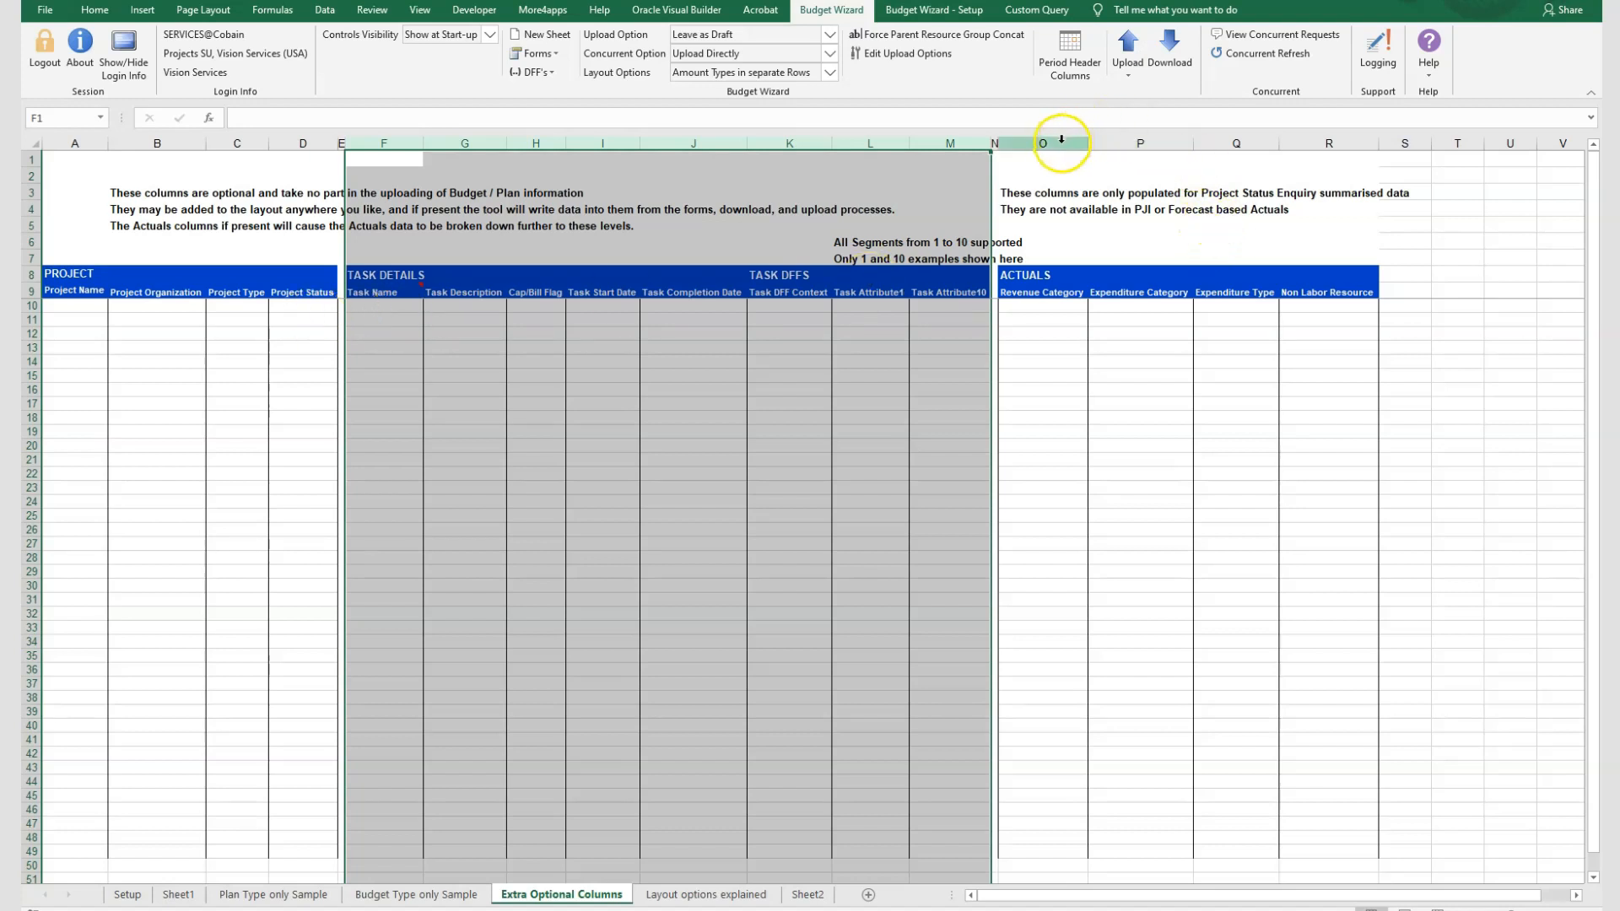
{"action": "left_click", "coordinate": [1058, 141]}
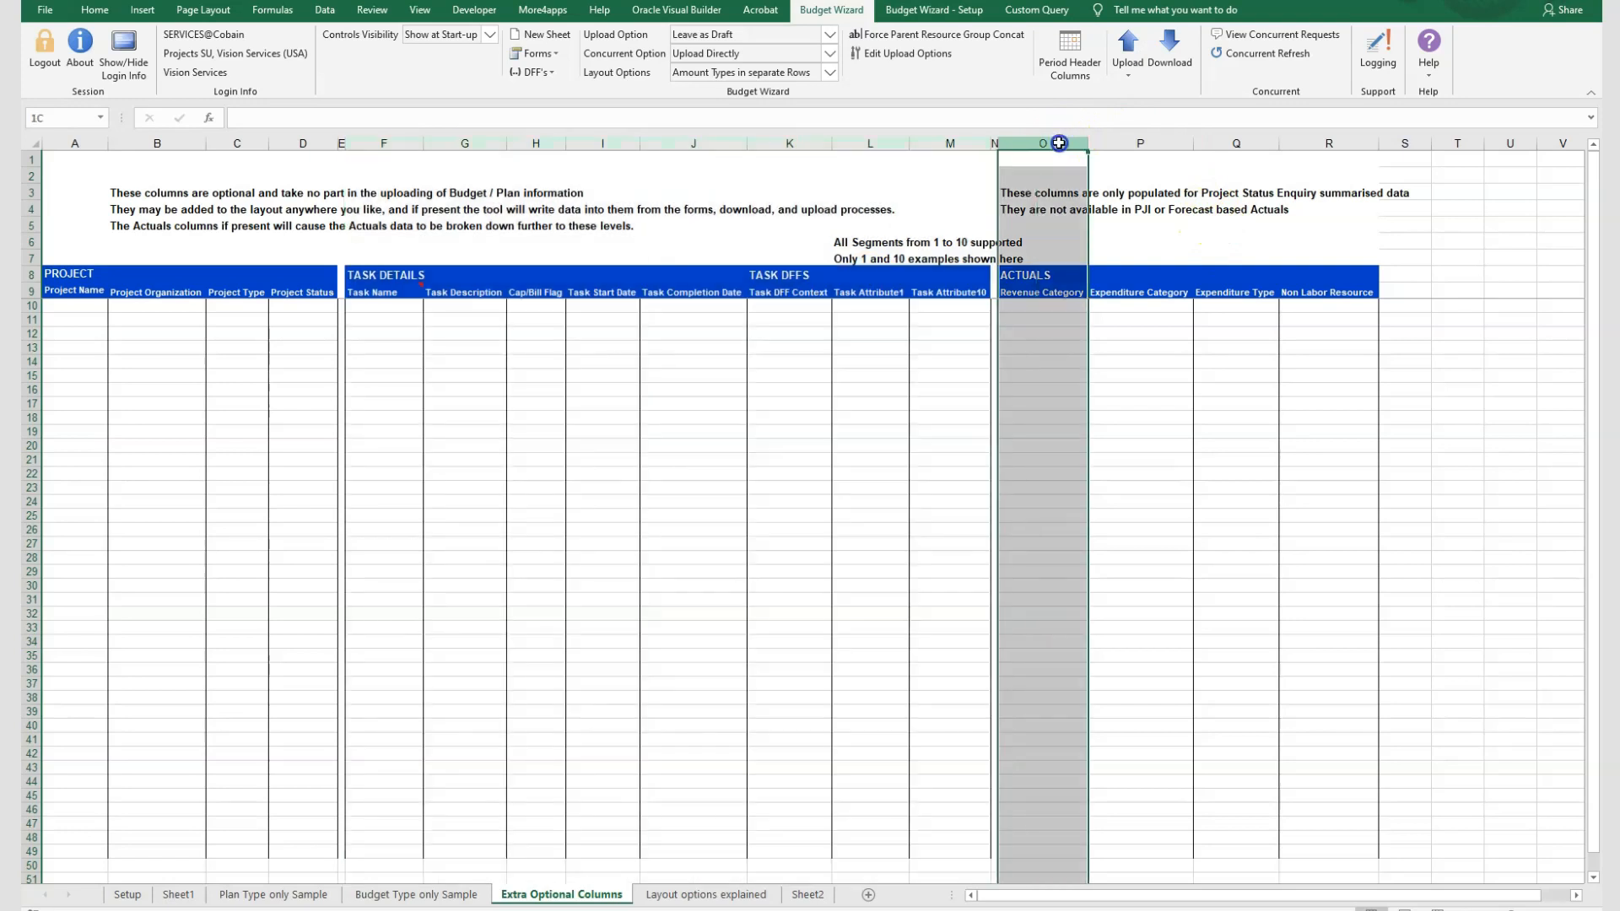
{"action": "left_click_drag", "start_coordinate": [1058, 144], "coordinate": [1308, 162]}
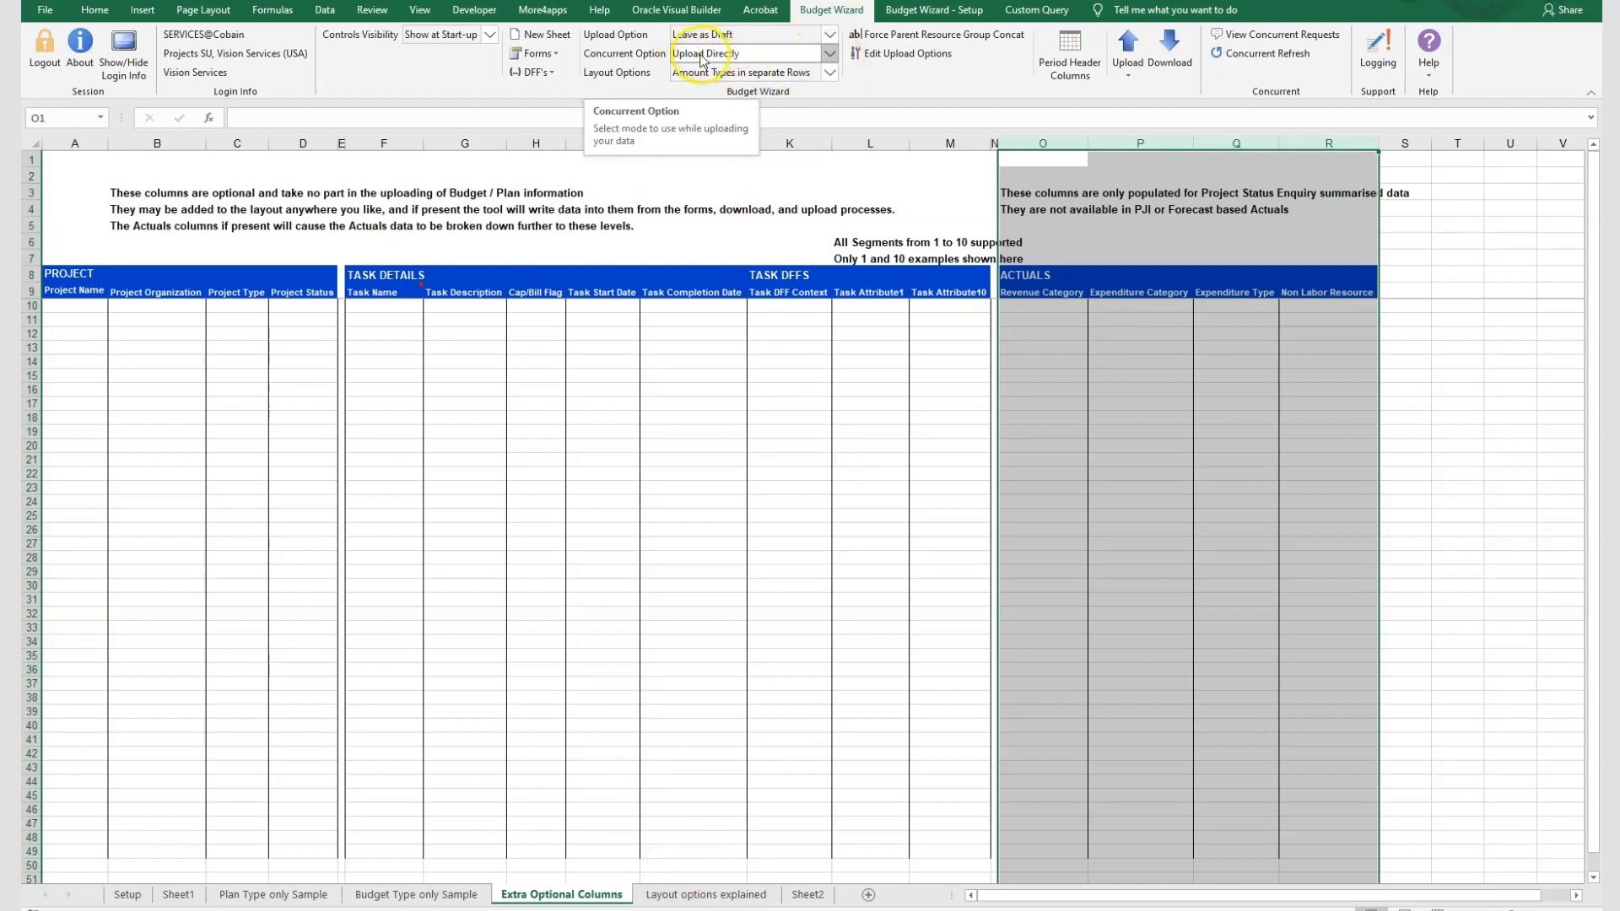
{"action": "left_click", "coordinate": [831, 53]}
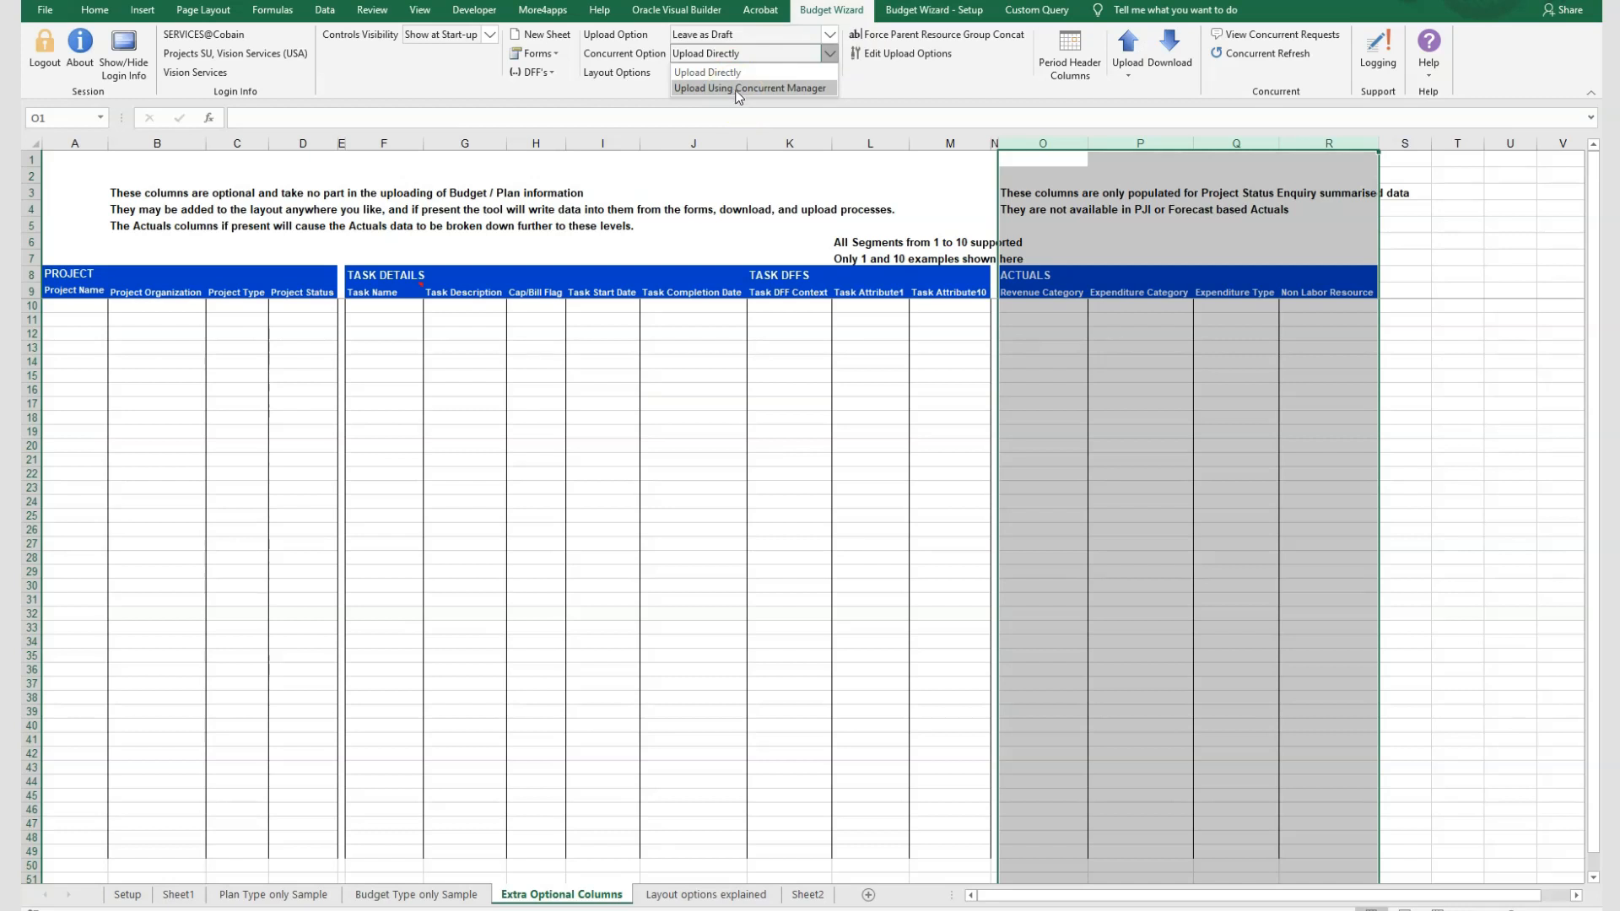
{"action": "left_click", "coordinate": [873, 84]}
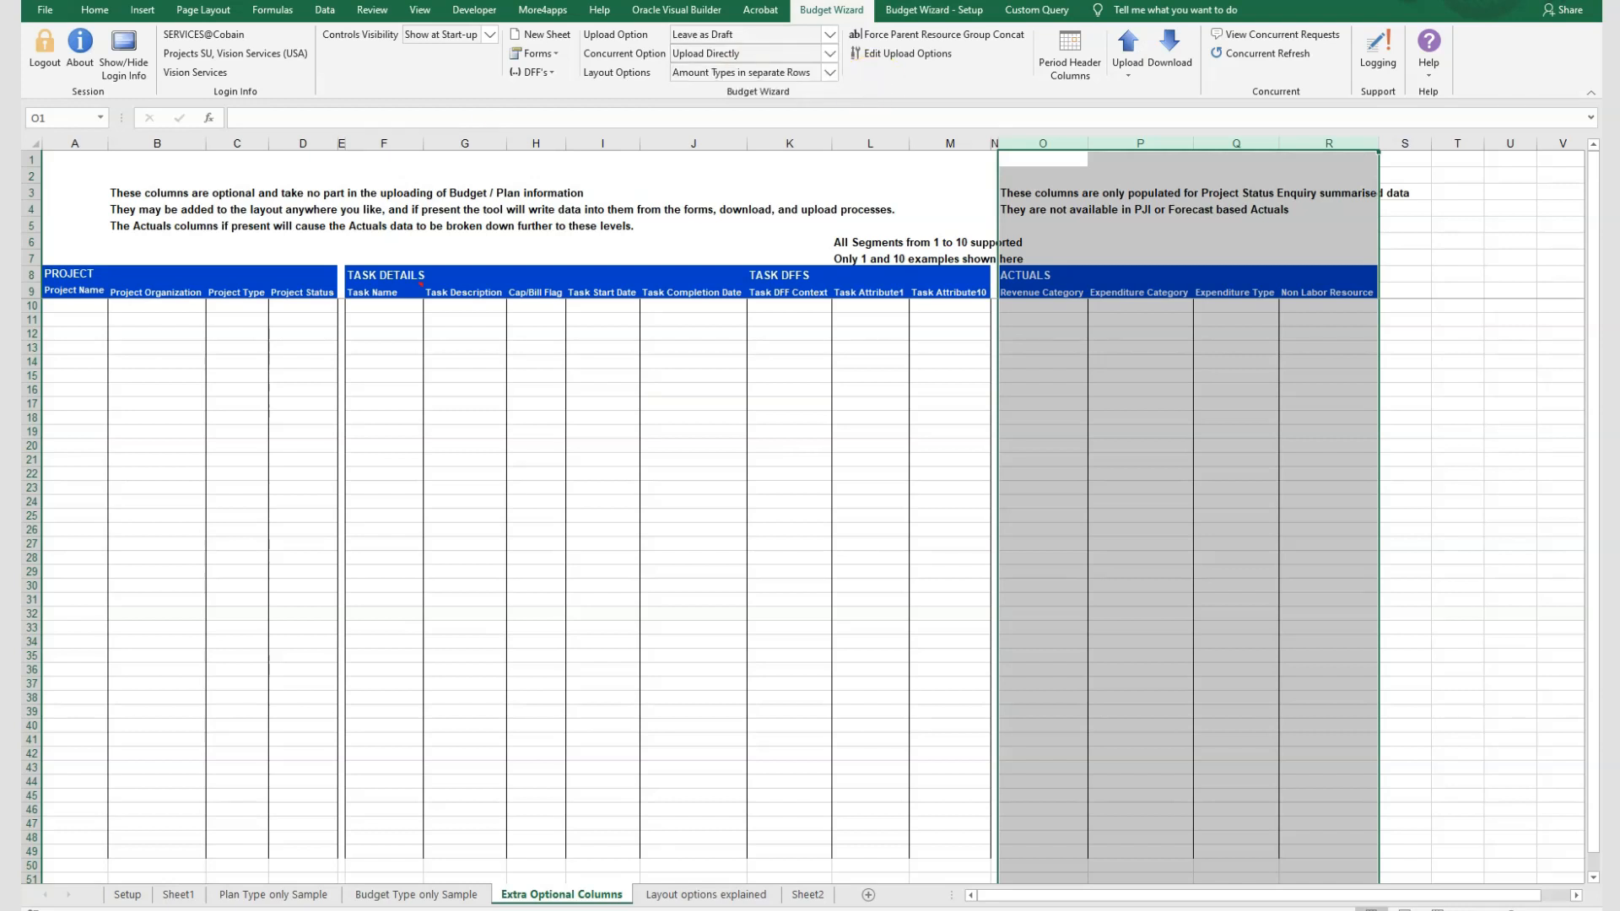
Step: Review the row layout example on the Layout options explained sheet and set the layout option to Amount Types in separate Columns
{"action": "left_click", "coordinate": [687, 896]}
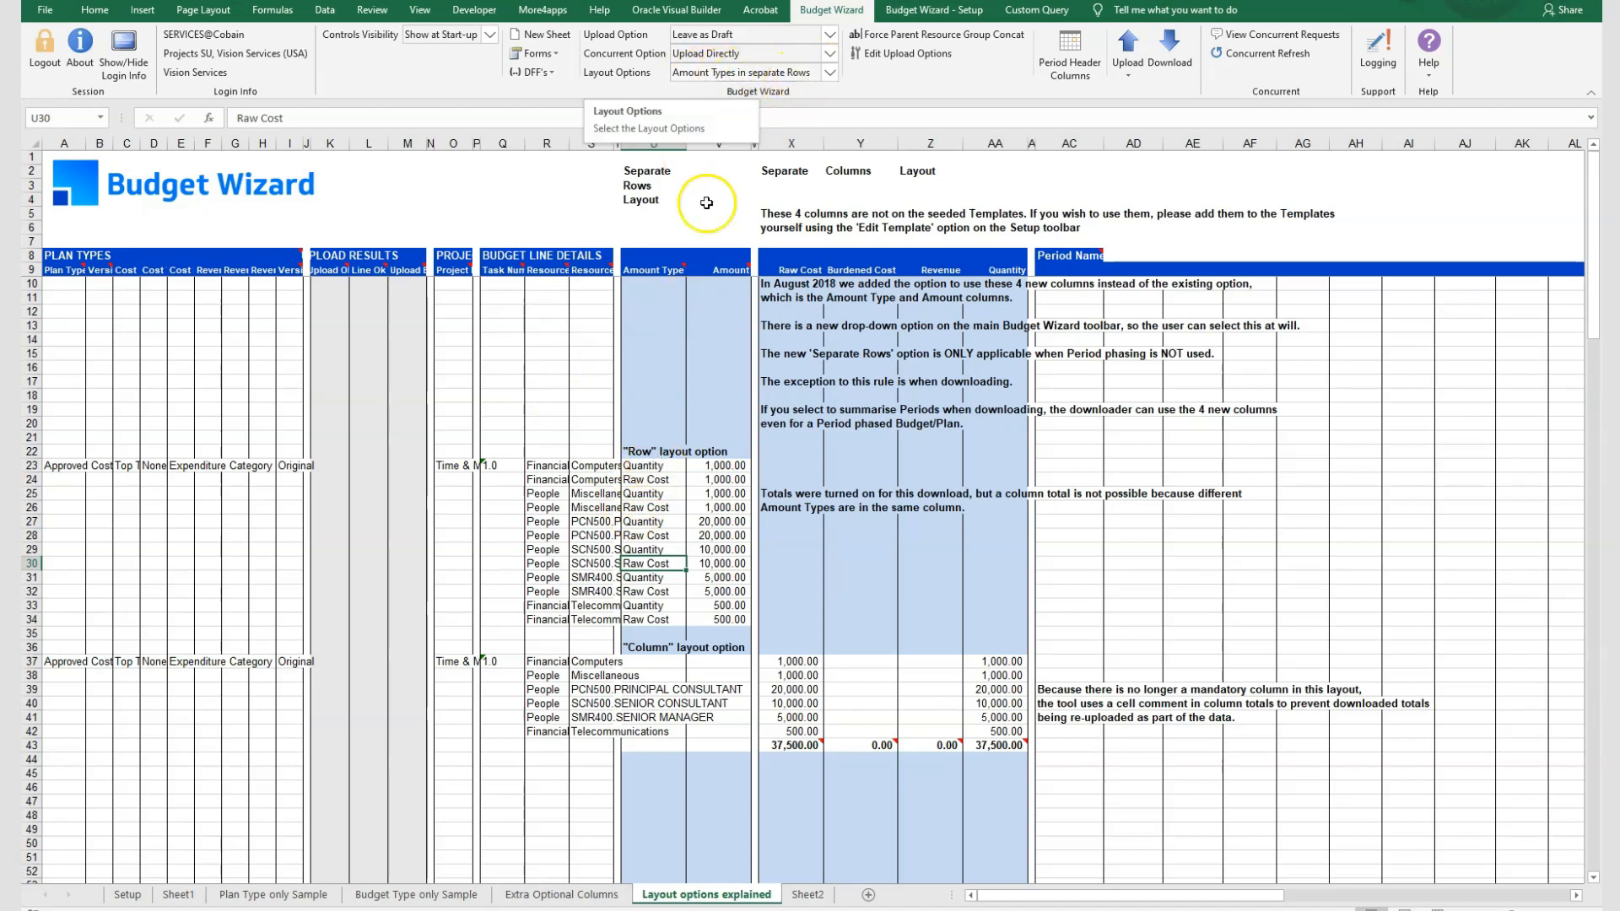
{"action": "left_click_drag", "start_coordinate": [637, 465], "coordinate": [646, 478]}
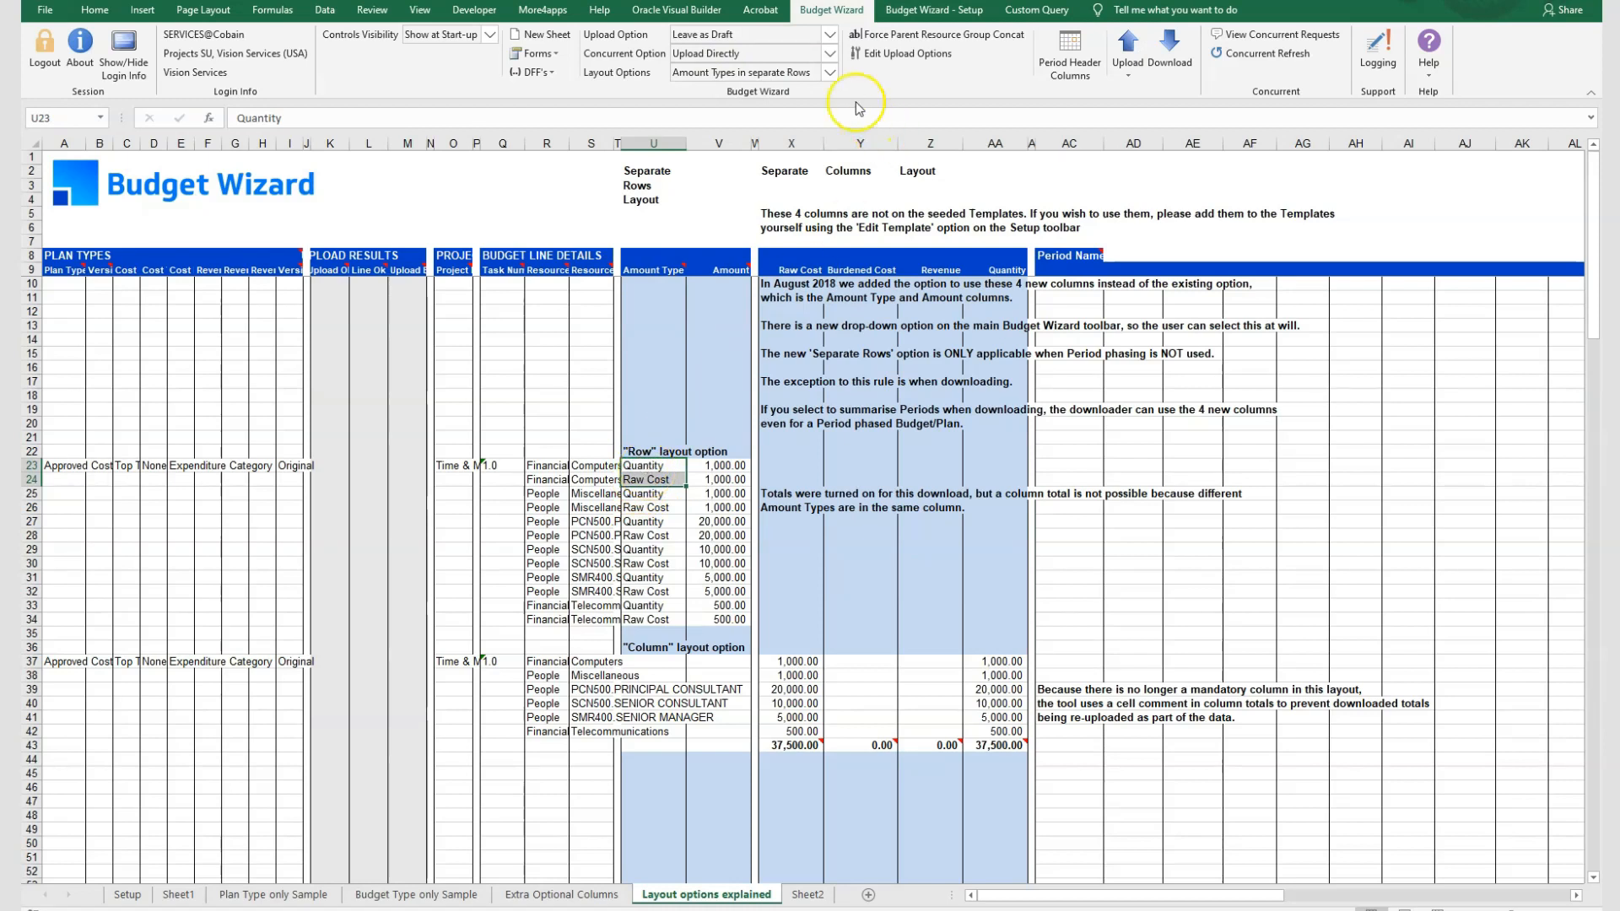
{"action": "left_click", "coordinate": [830, 73]}
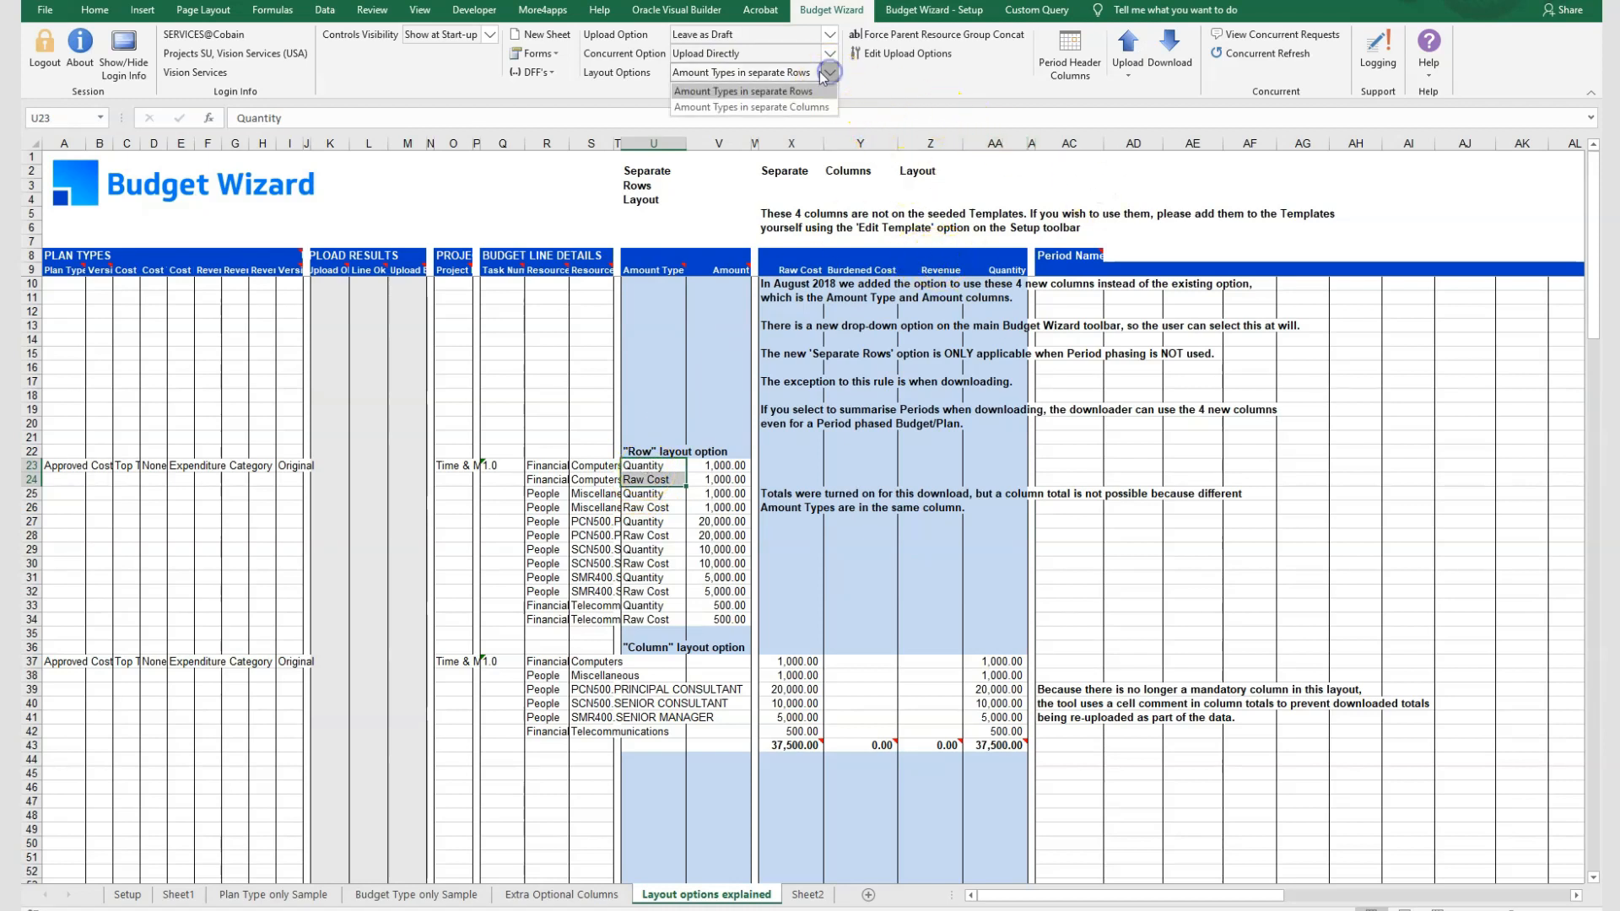
{"action": "left_click", "coordinate": [732, 108]}
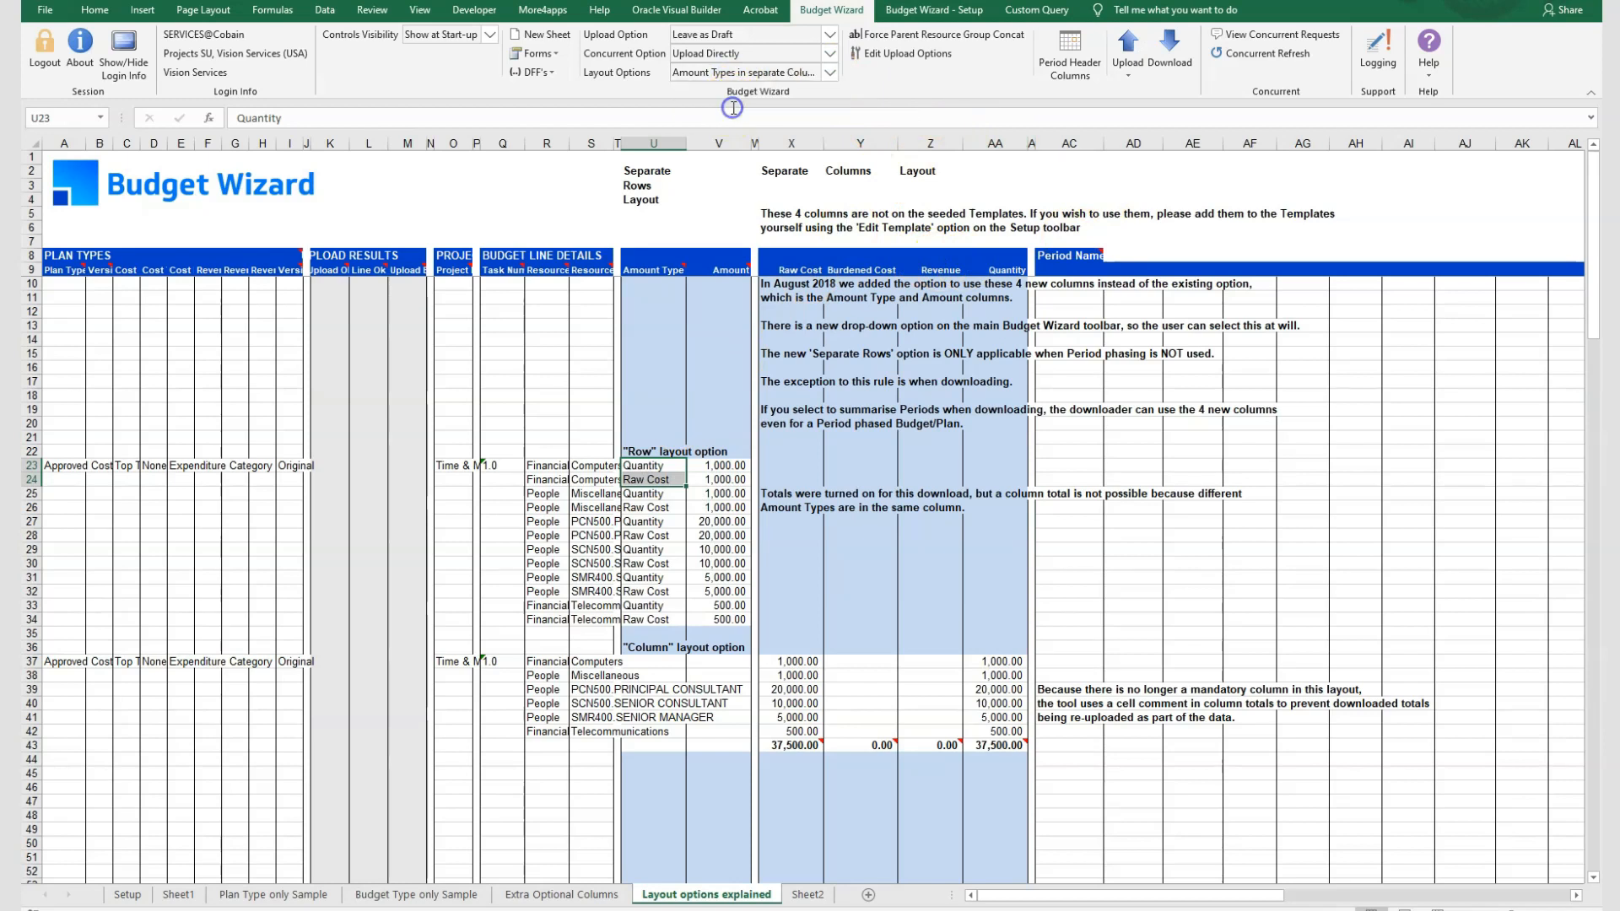
Step: Compare the Amount Type column with the four amount columns in X to AA and restore the Amount Types in separate Rows layout option
{"action": "left_click", "coordinate": [655, 142]}
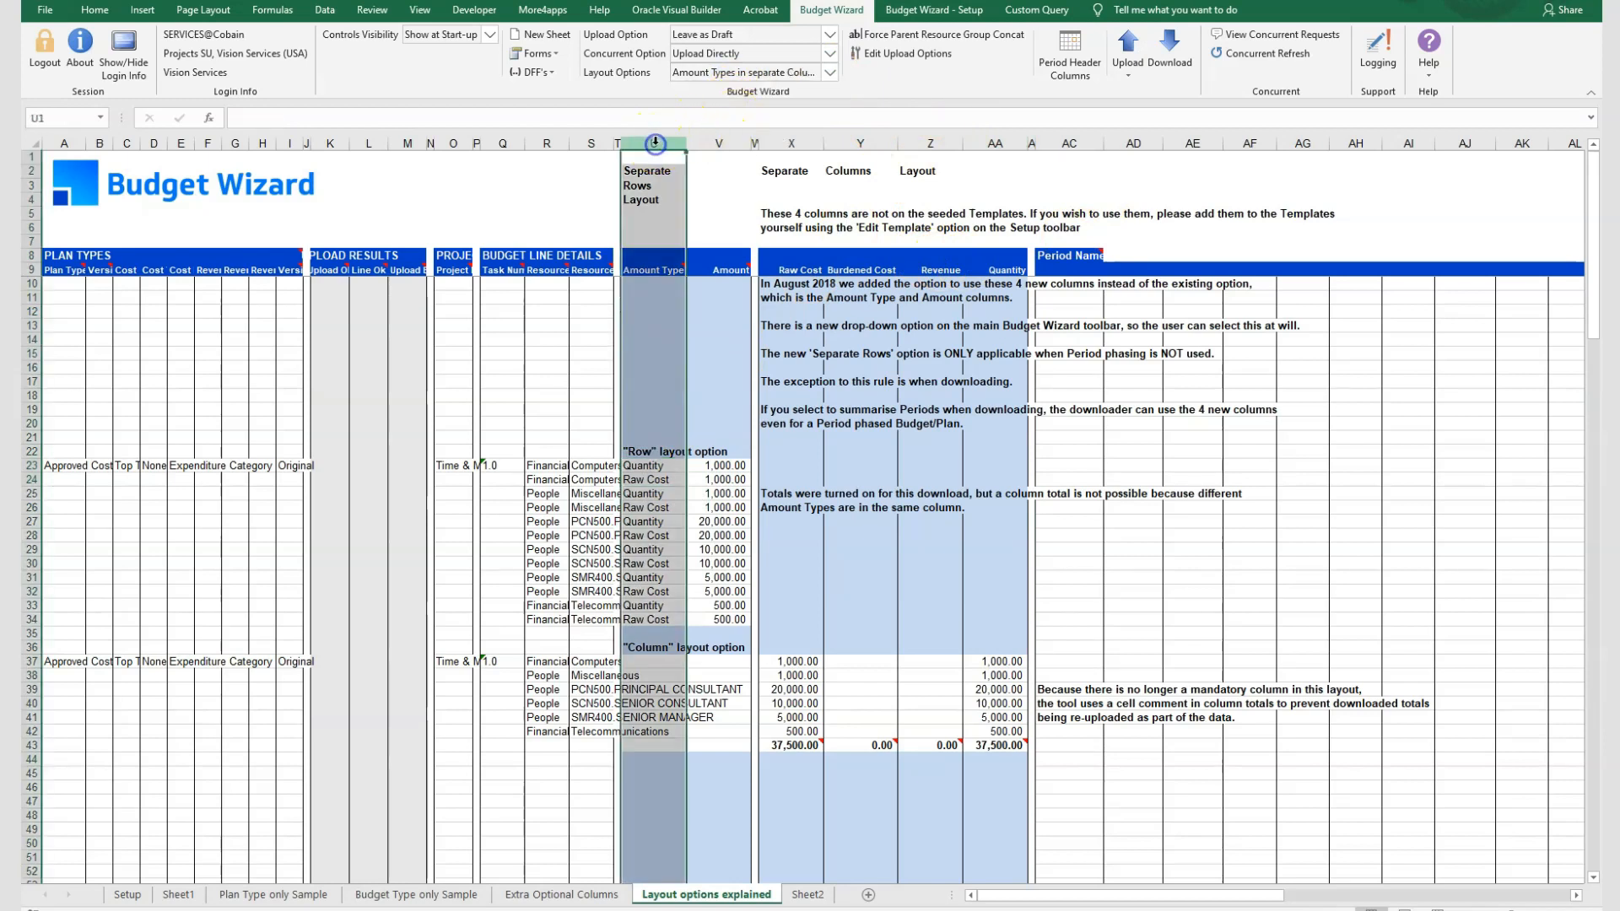
{"action": "left_click_drag", "start_coordinate": [791, 142], "coordinate": [996, 142]}
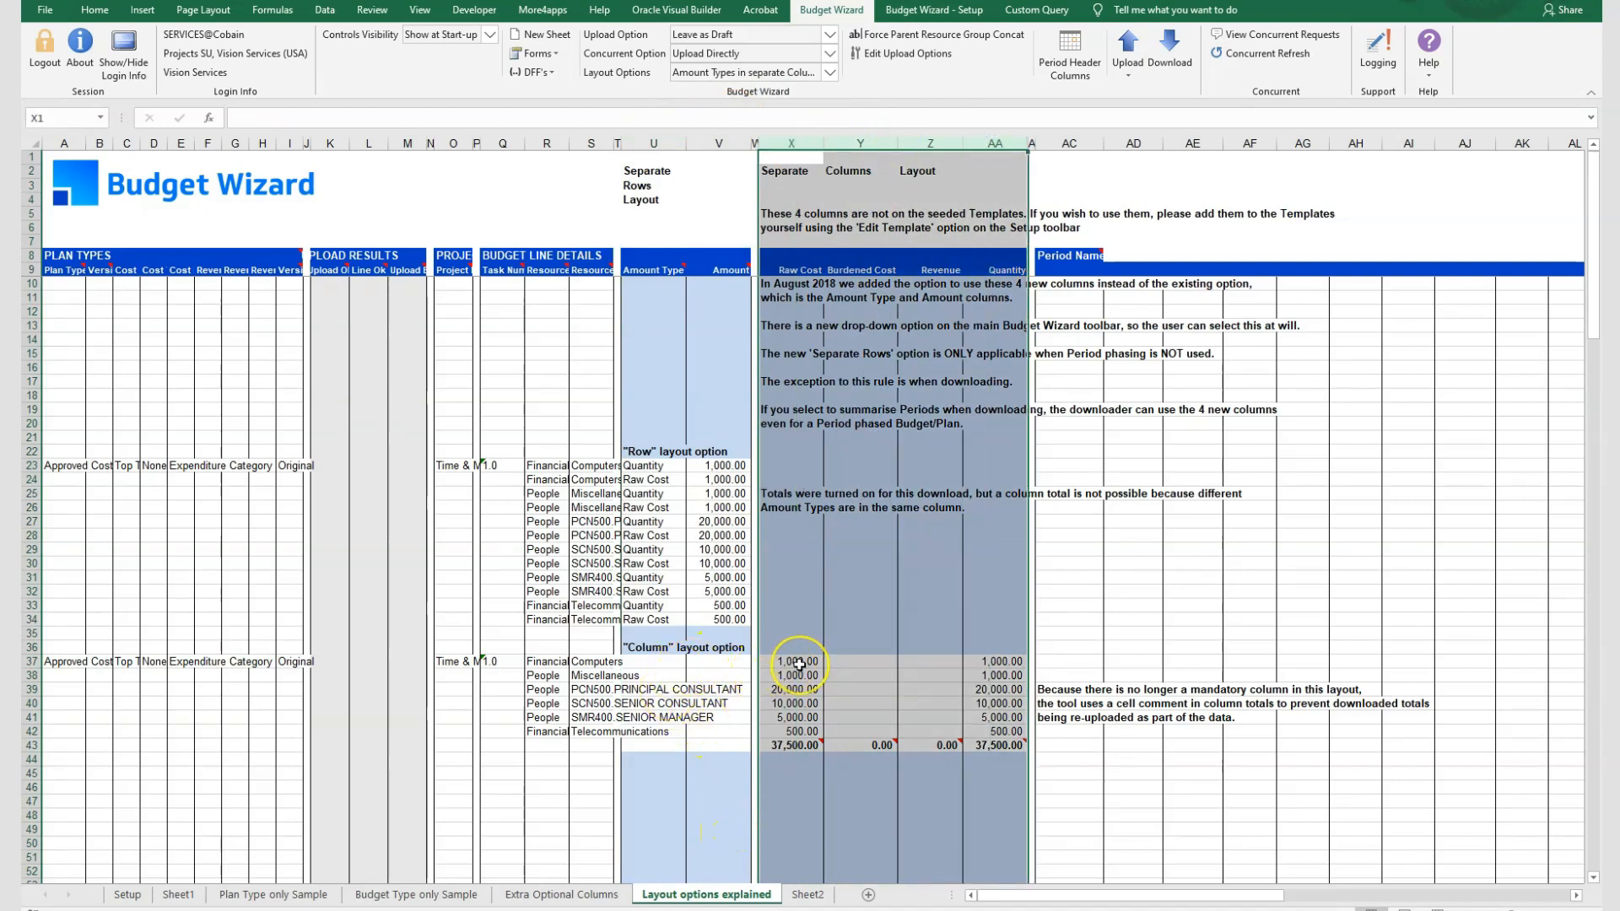
{"action": "left_click", "coordinate": [799, 664]}
{"action": "left_click_drag", "start_coordinate": [990, 667], "coordinate": [789, 665]}
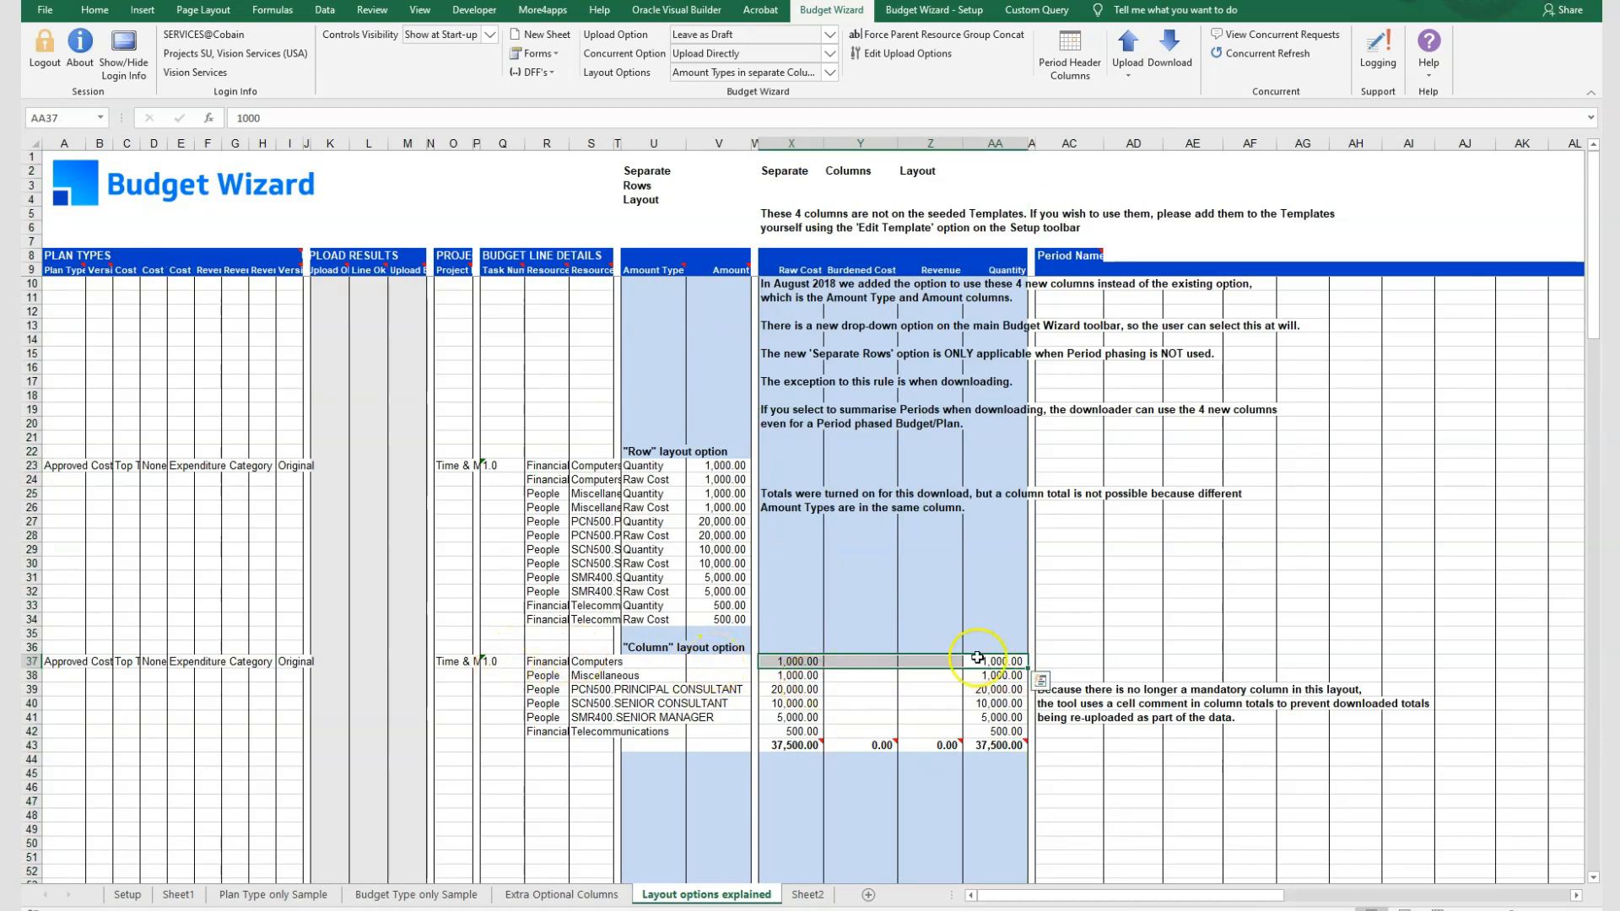
{"action": "left_click_drag", "start_coordinate": [604, 663], "coordinate": [544, 663]}
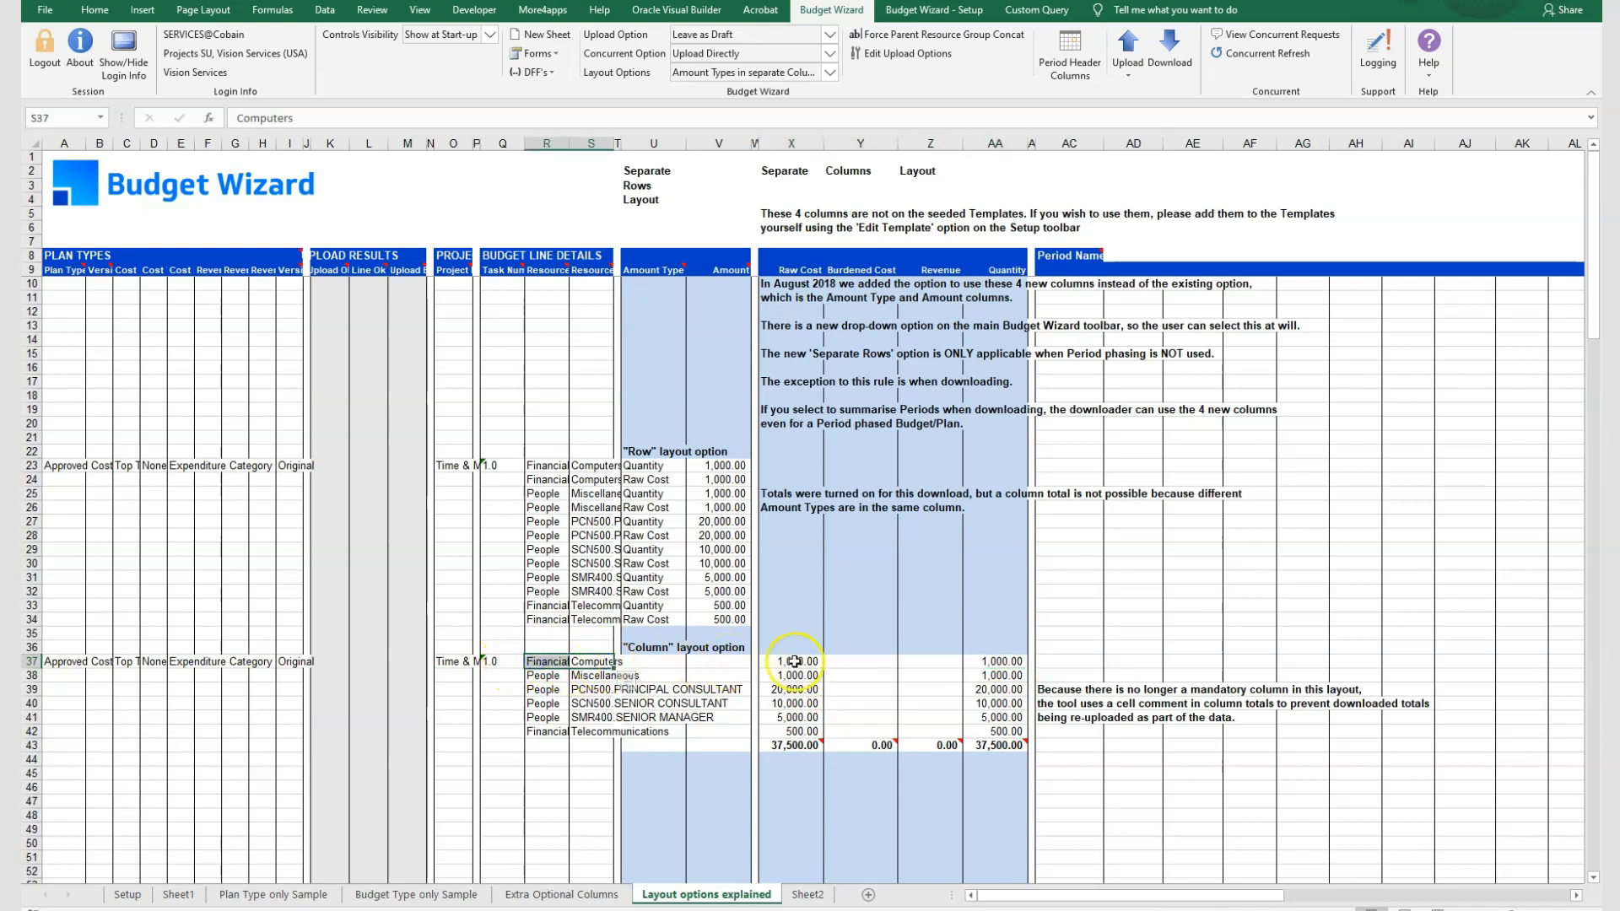
{"action": "left_click", "coordinate": [830, 73]}
{"action": "left_click", "coordinate": [743, 102]}
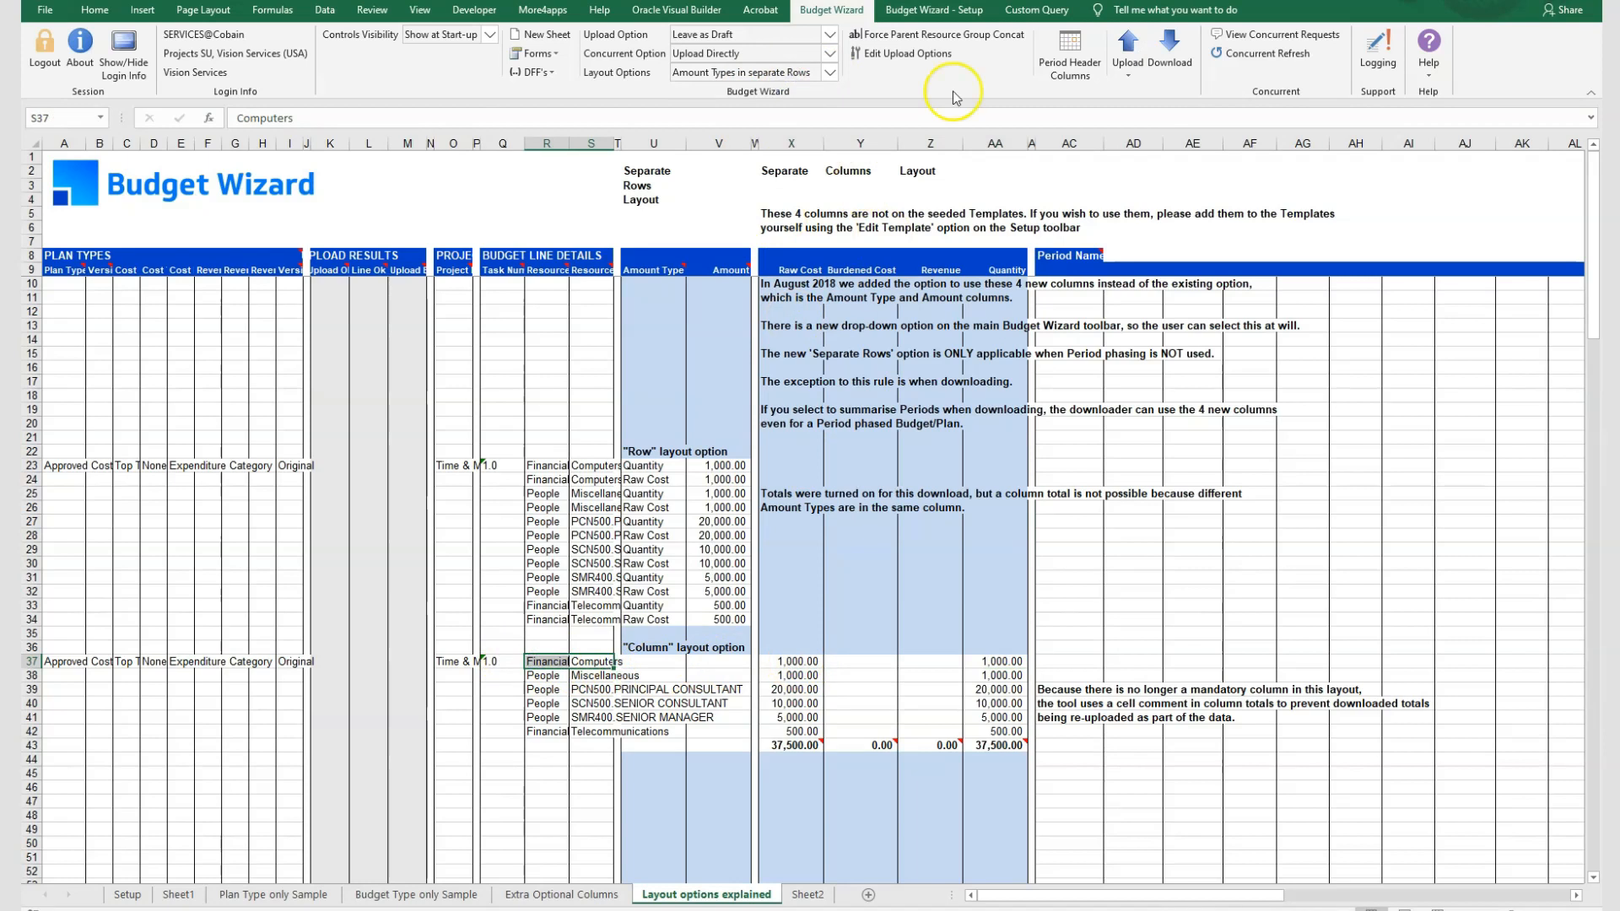
Step: Unhide the TmpltFinancial Plans template sheet to inspect its editable columns, and hide it again
{"action": "left_click", "coordinate": [932, 10]}
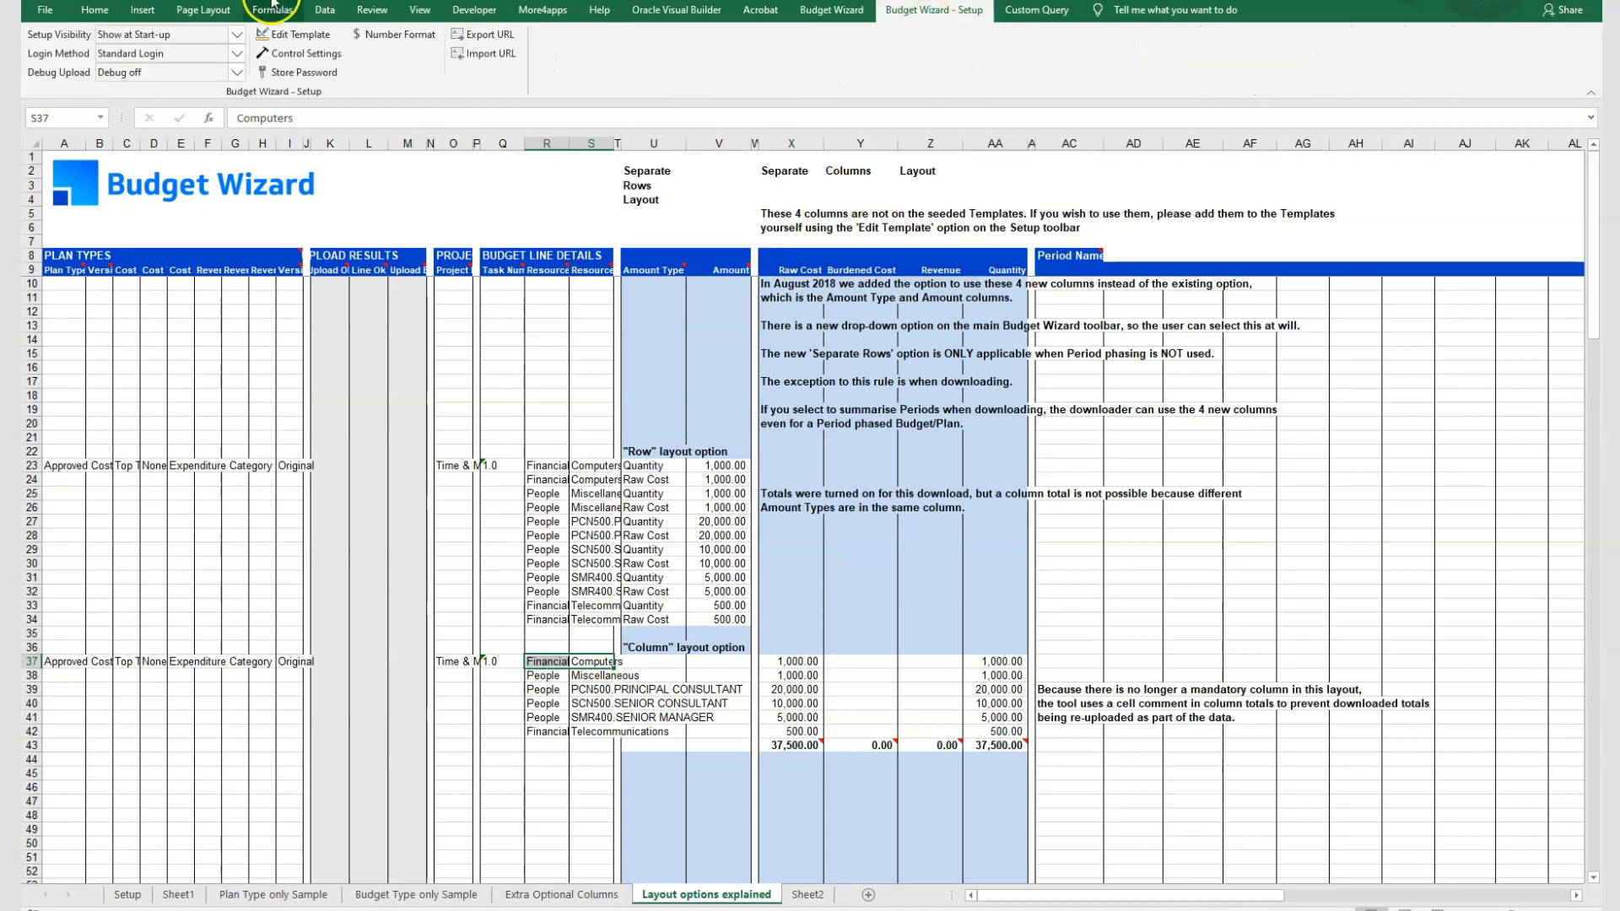
{"action": "left_click", "coordinate": [294, 34]}
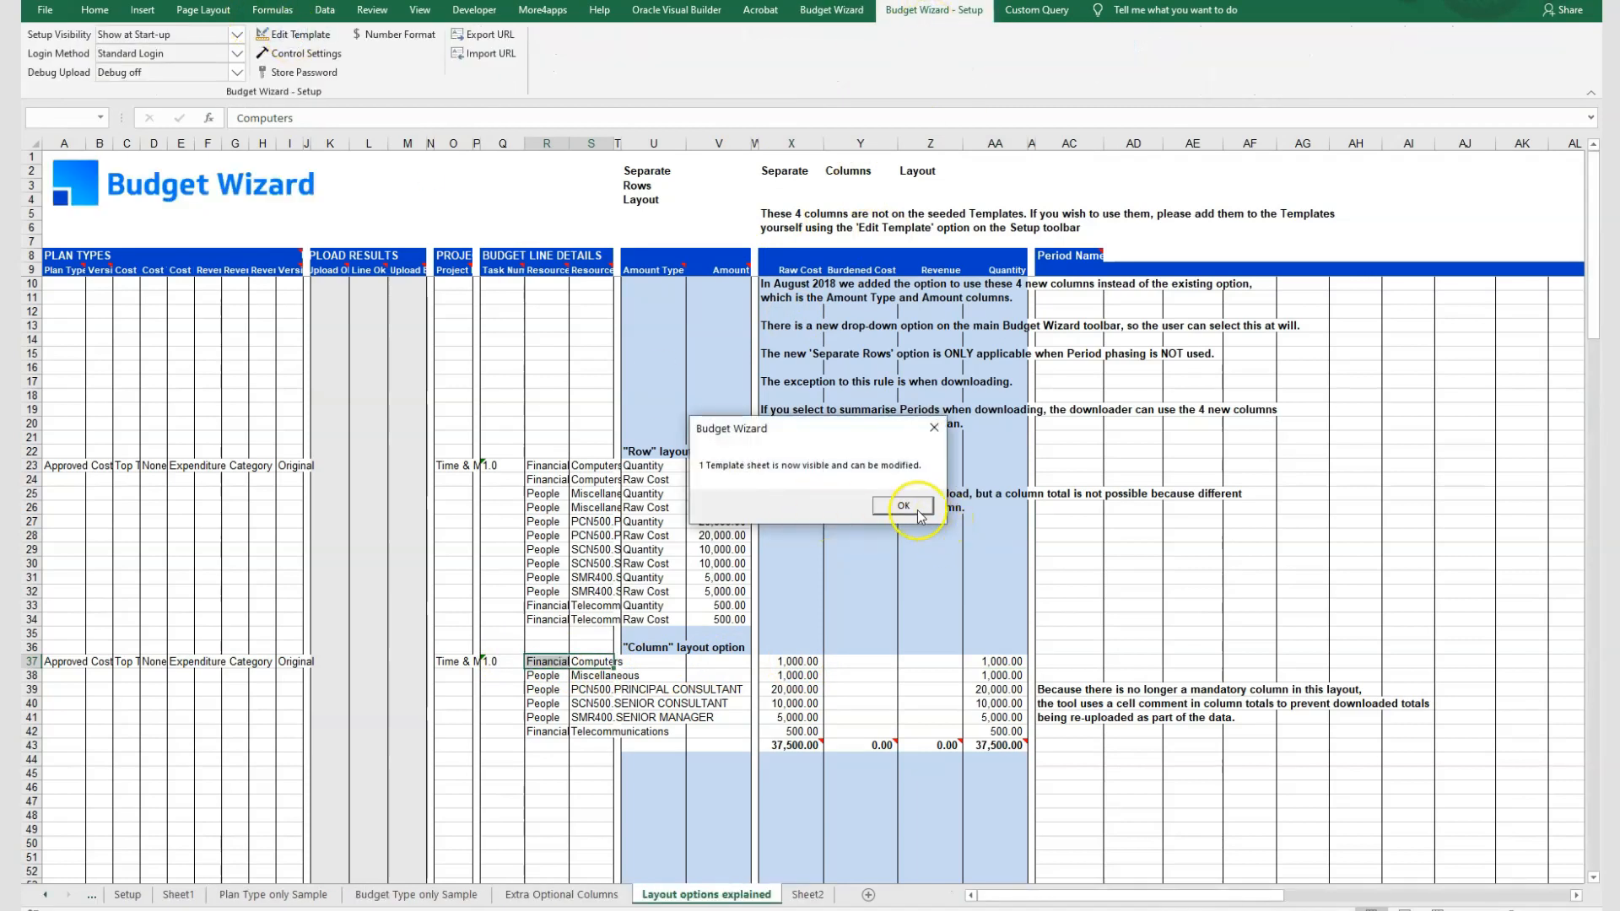
{"action": "left_click", "coordinate": [911, 507]}
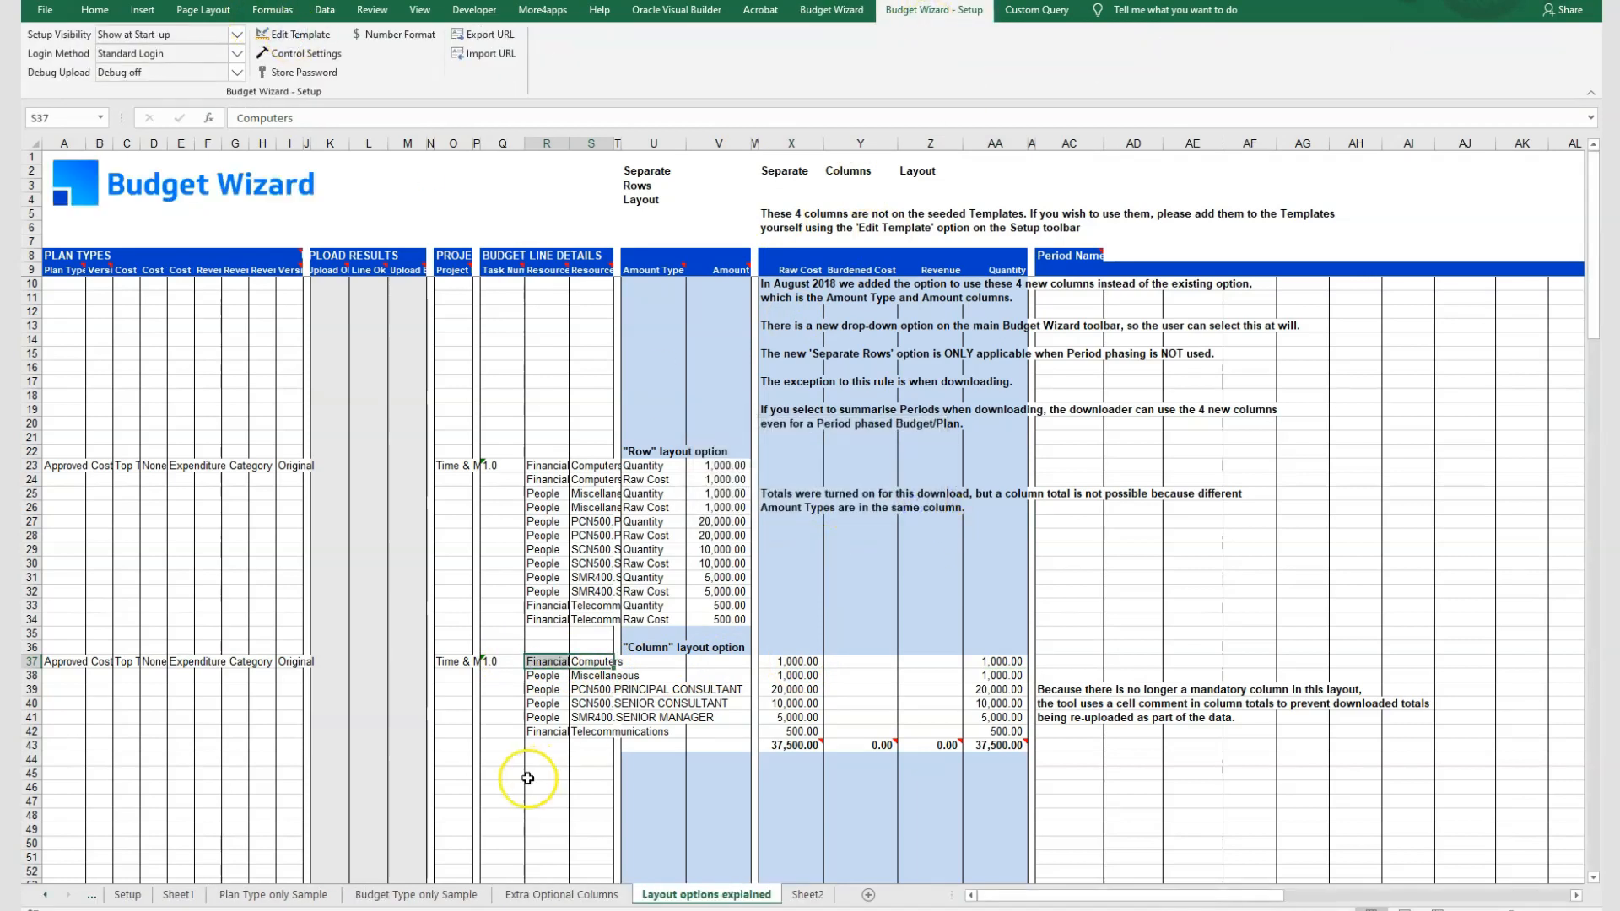
{"action": "left_click", "coordinate": [46, 897]}
{"action": "left_click", "coordinate": [161, 897]}
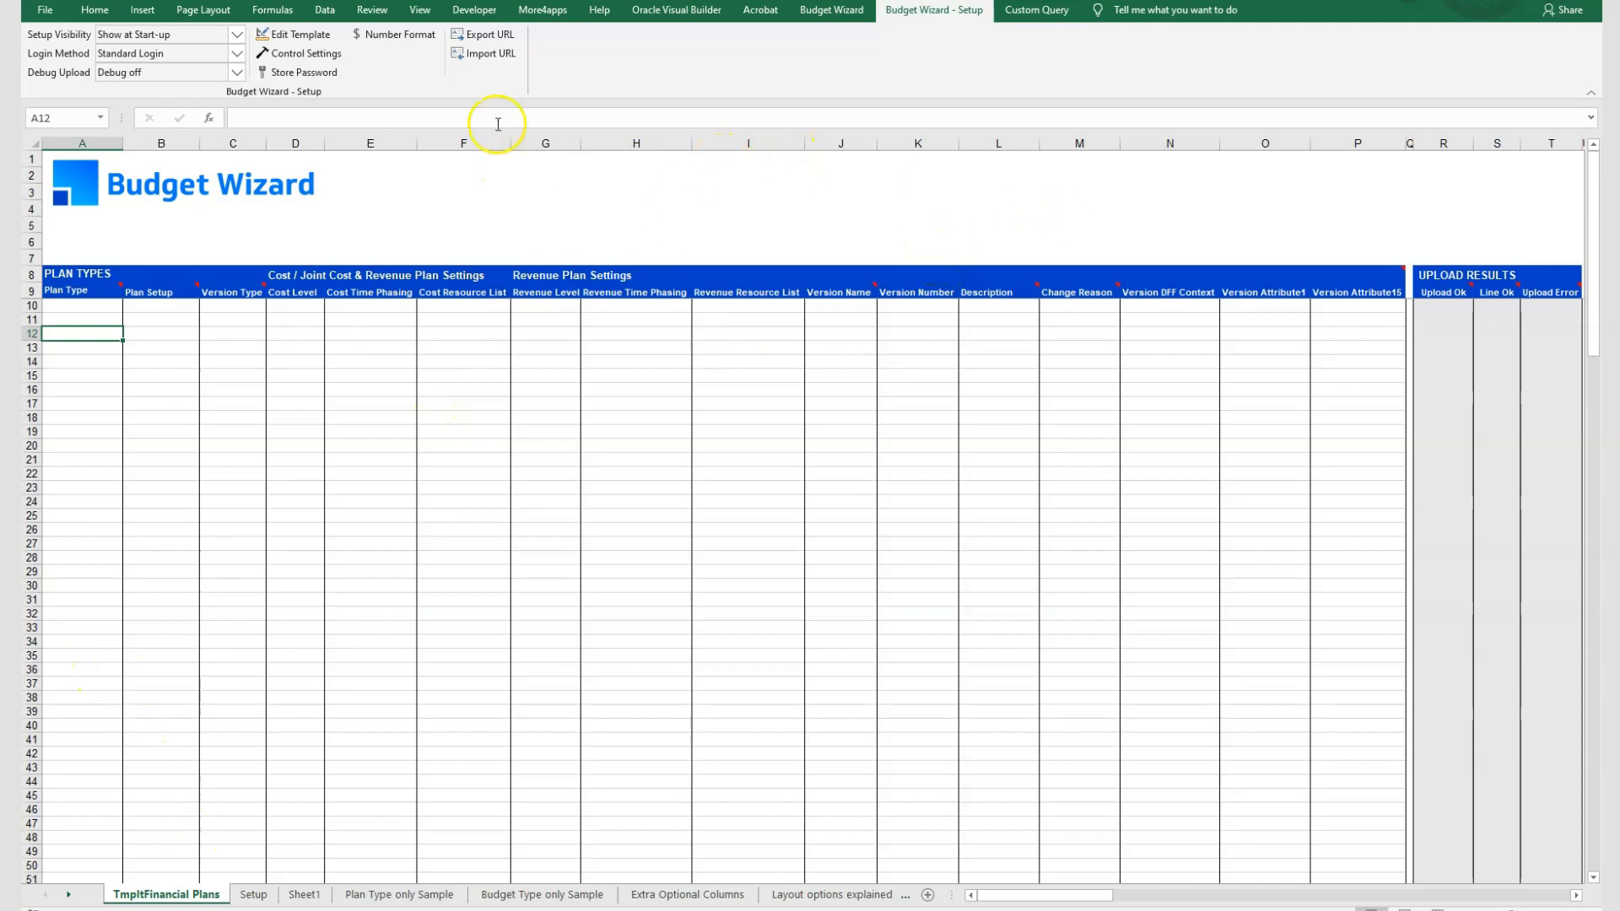
{"action": "left_click", "coordinate": [292, 40]}
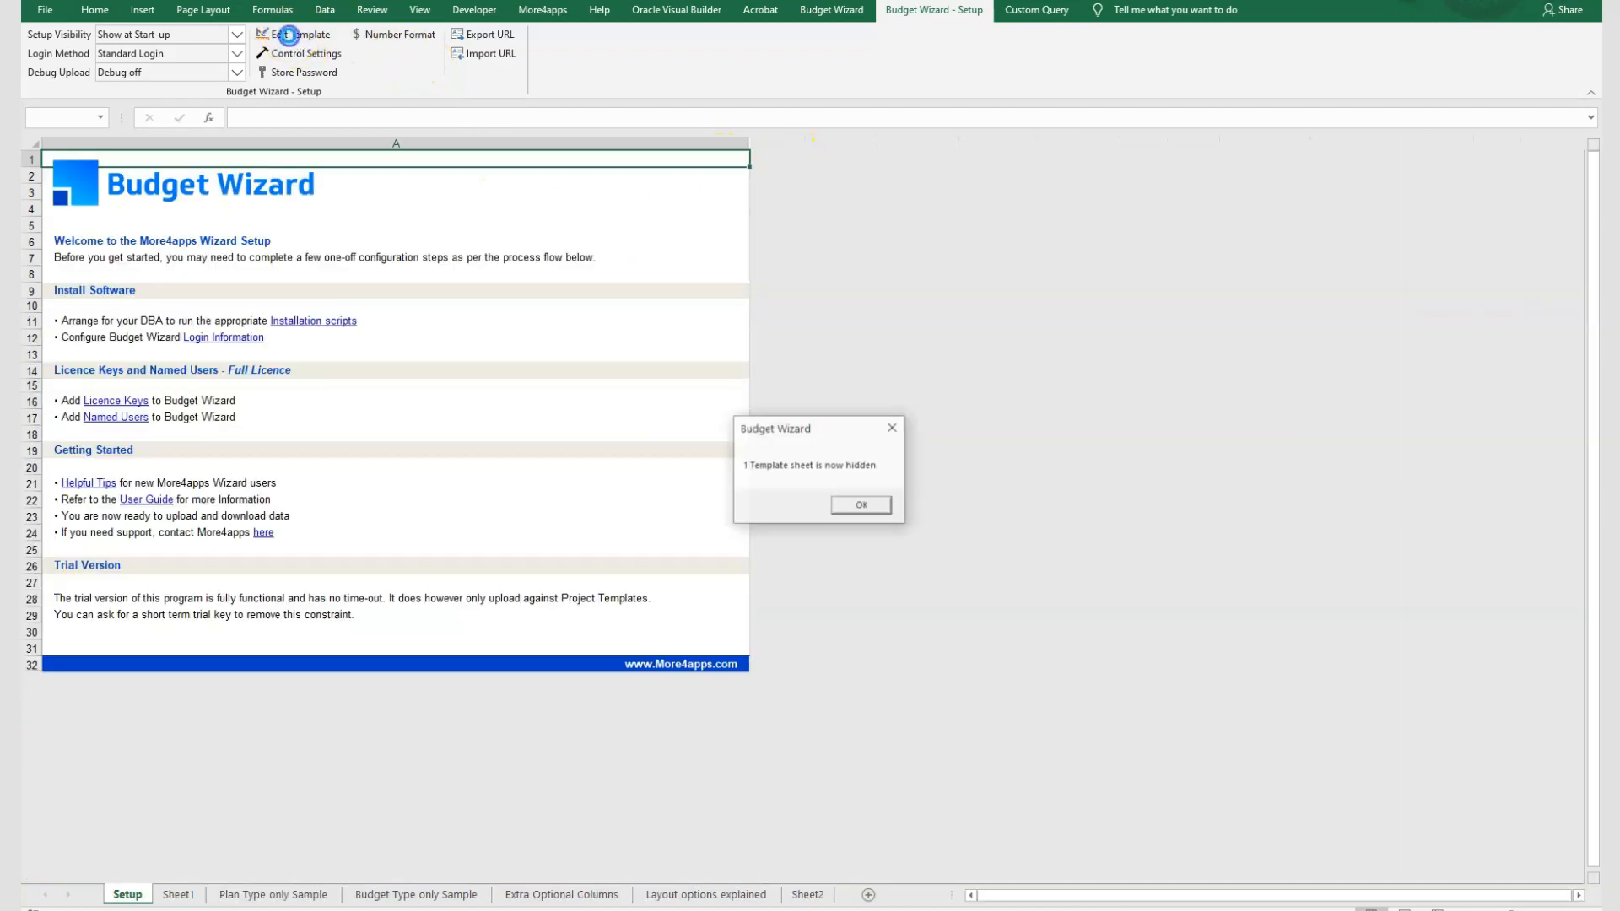
{"action": "left_click", "coordinate": [870, 509]}
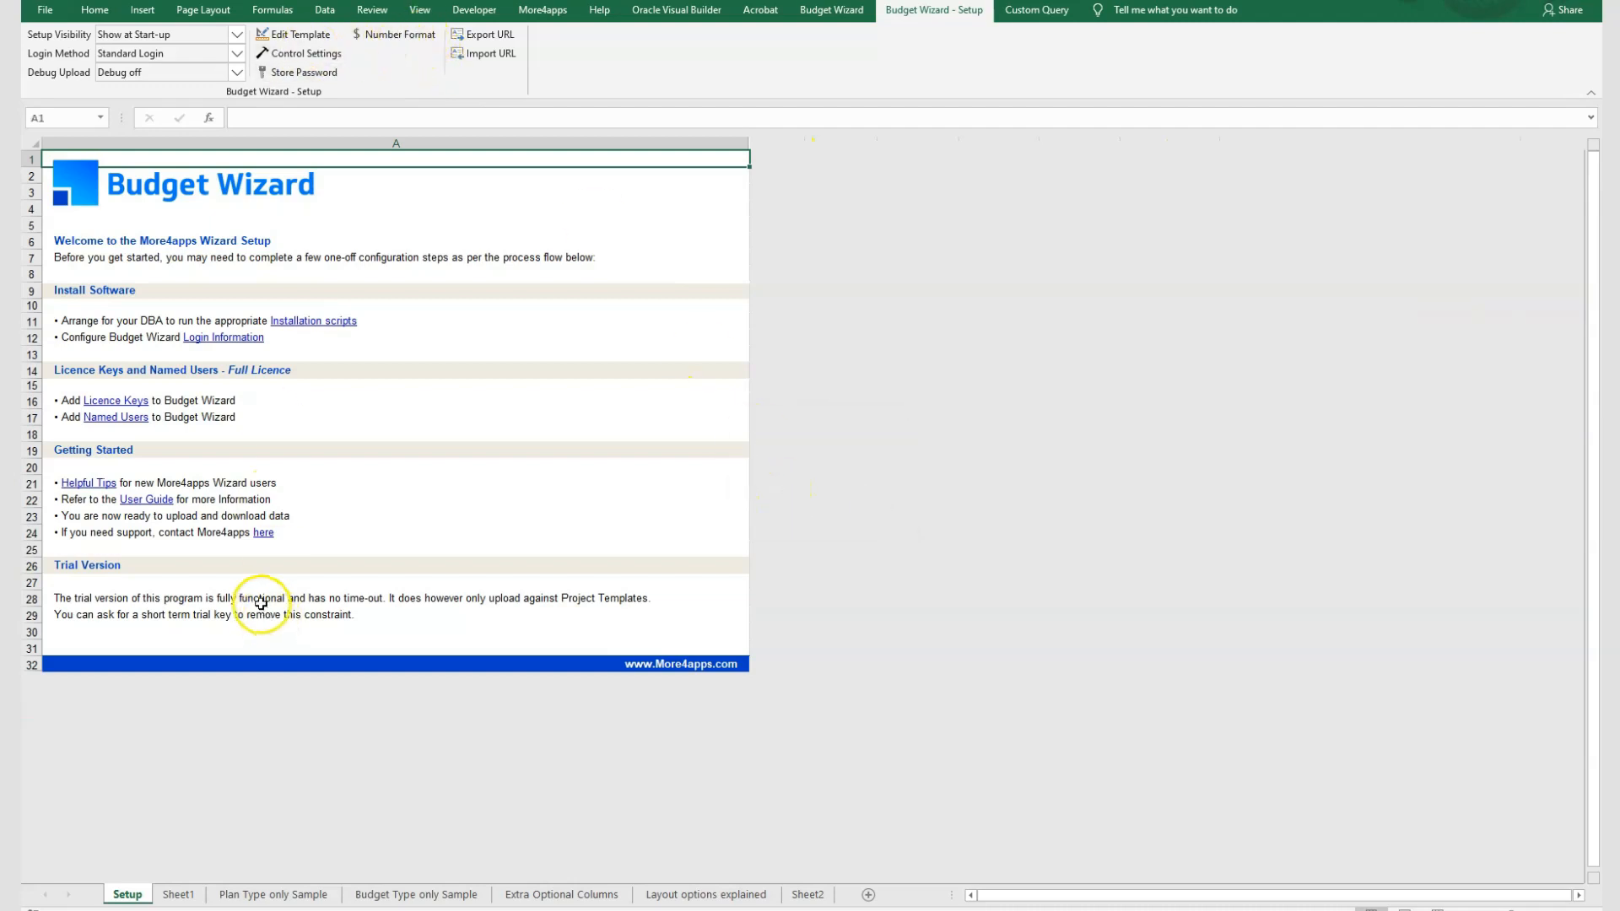
Step: Open the list of values customization in the control settings and examine the default sources and their override fields
{"action": "left_click", "coordinate": [302, 54]}
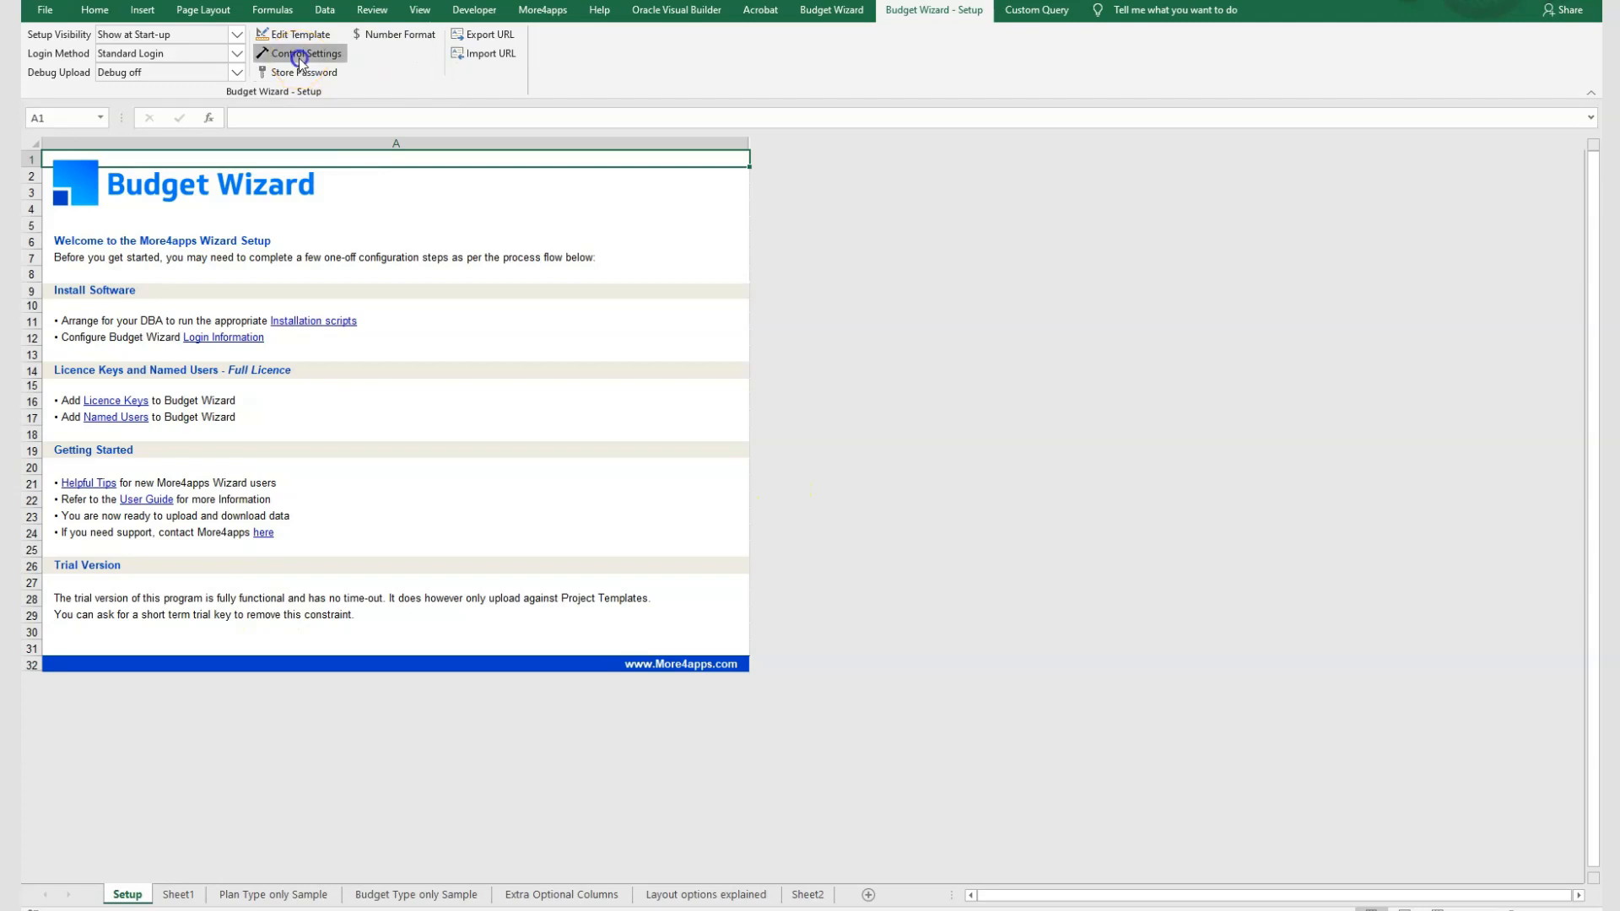
{"action": "left_click", "coordinate": [802, 434]}
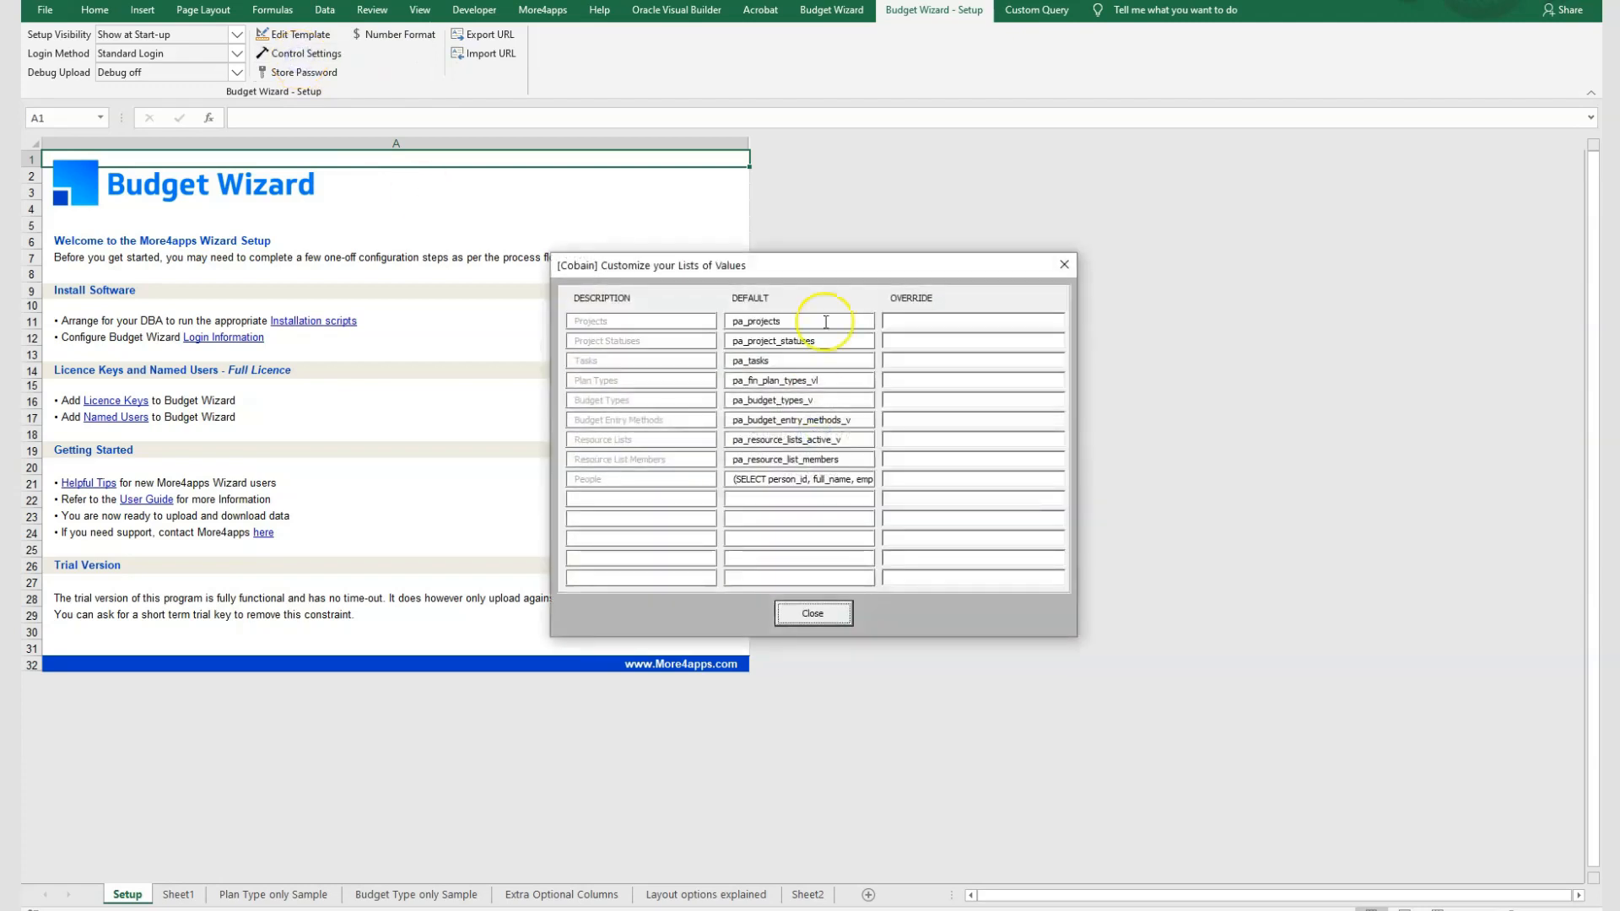
{"action": "left_click", "coordinate": [967, 292]}
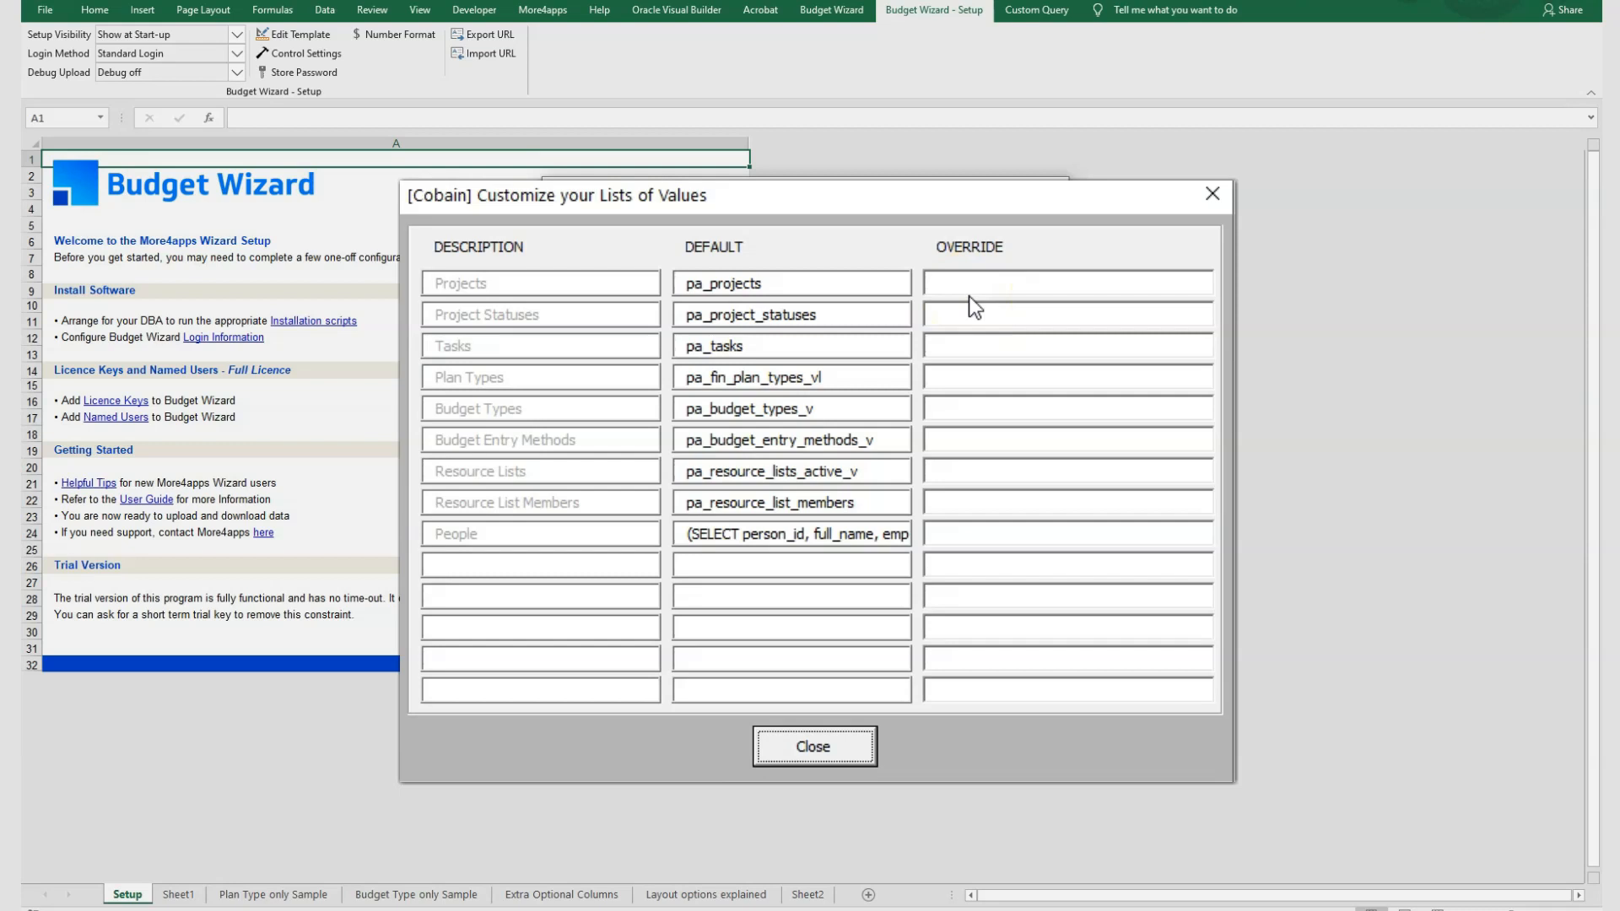
{"action": "left_click", "coordinate": [768, 474]}
{"action": "left_click", "coordinate": [947, 470]}
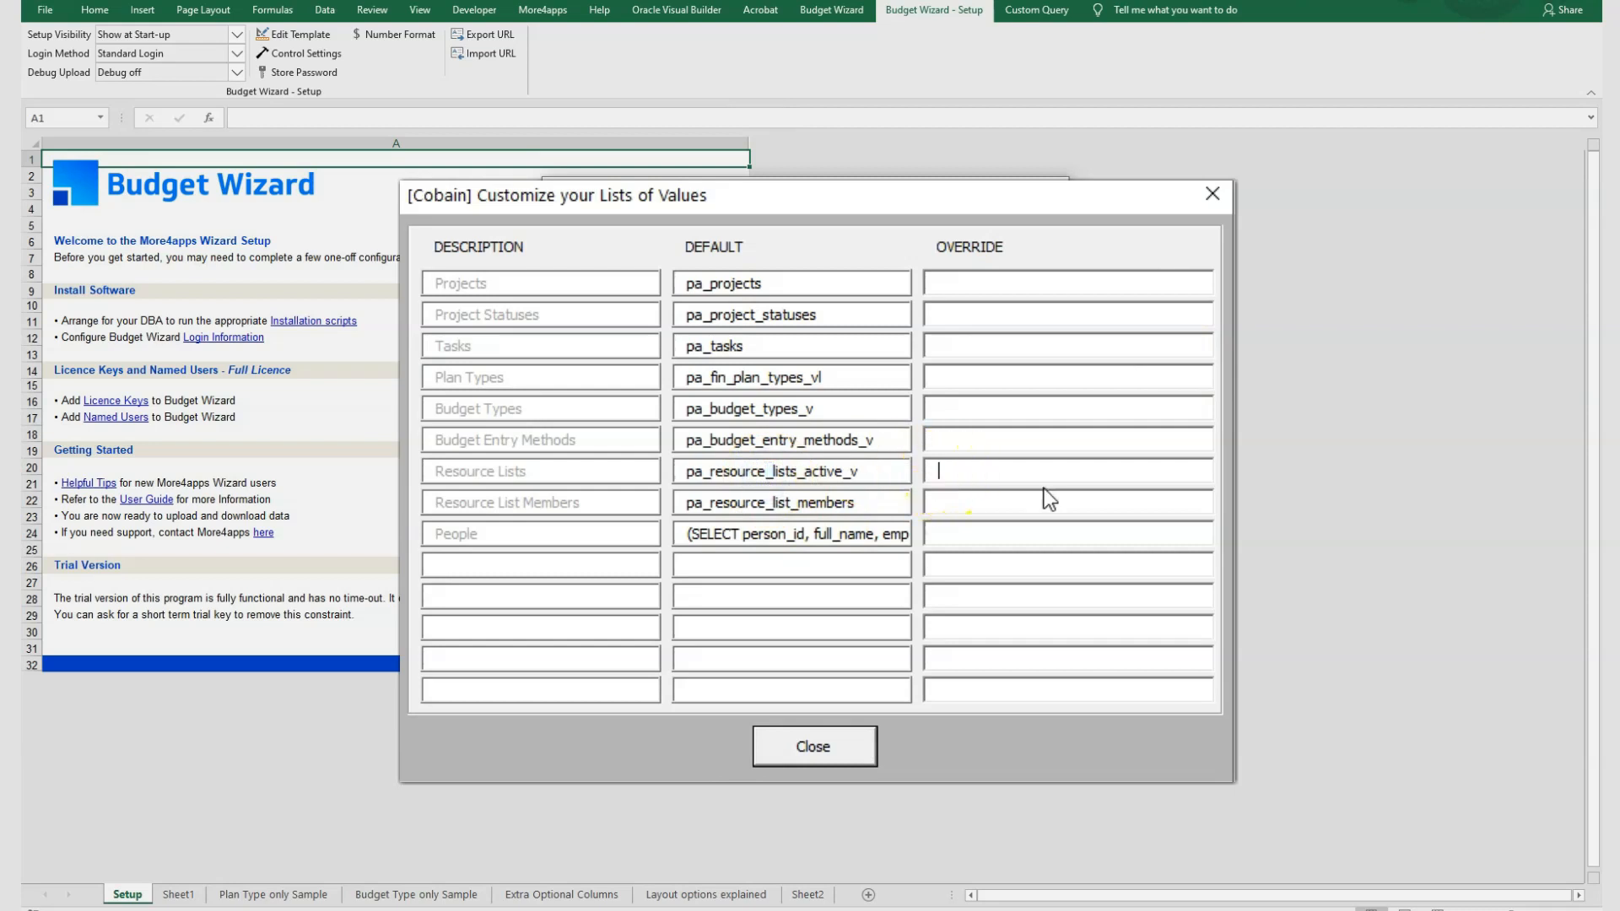
Step: Enter (select * from pa_tasks where 1=1) as the override for the Tasks list of values
{"action": "left_click", "coordinate": [946, 344]}
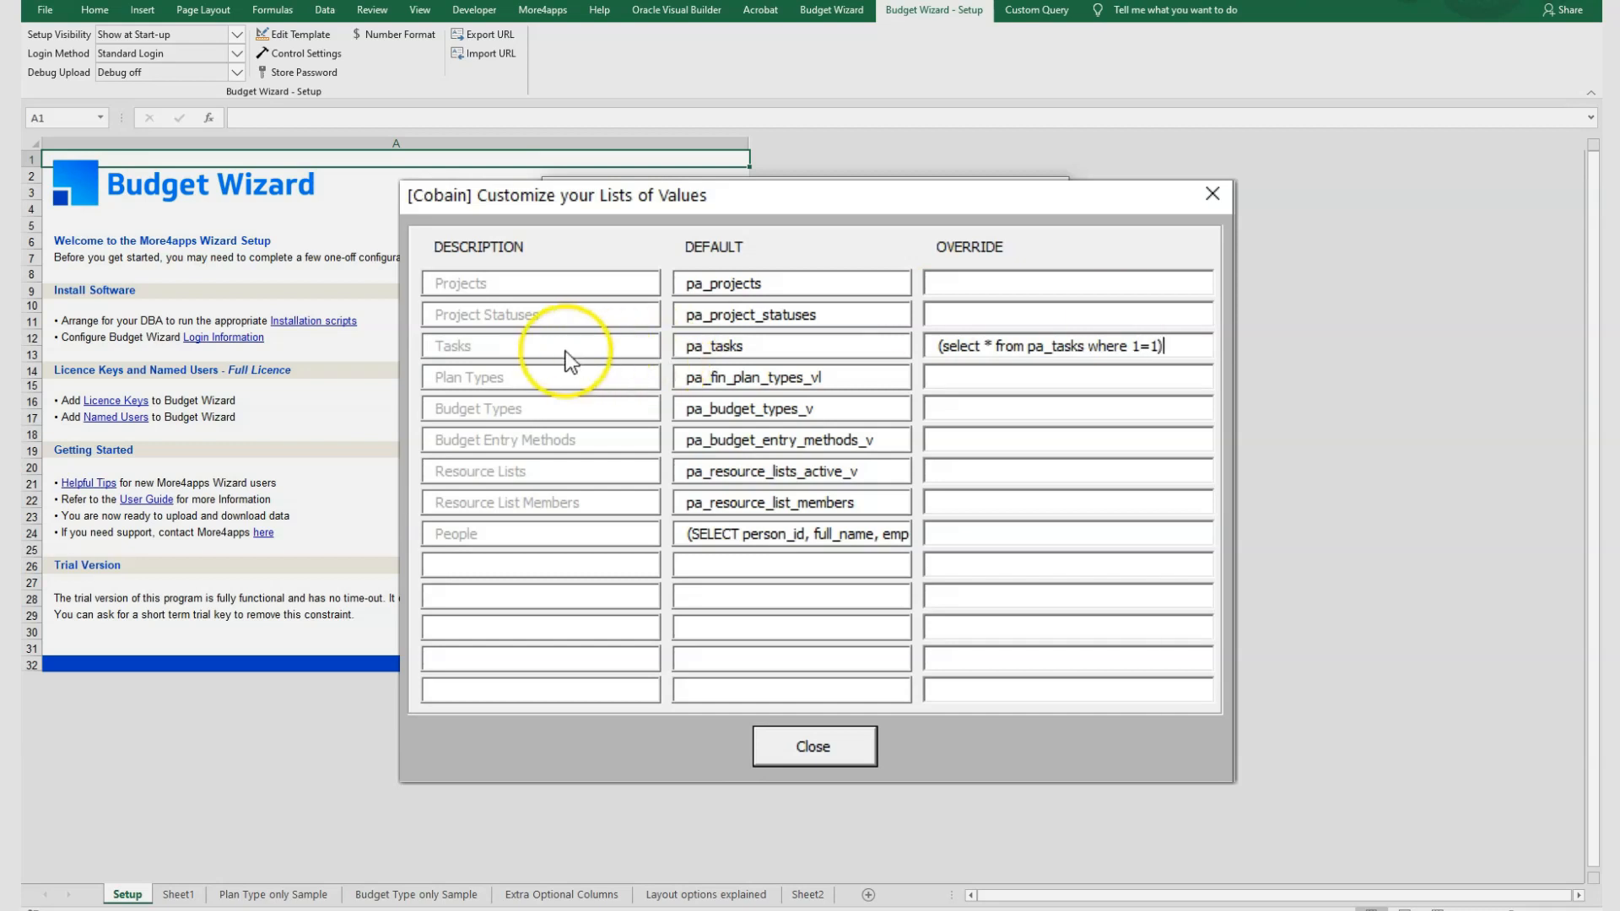
{"action": "left_click", "coordinate": [1166, 346]}
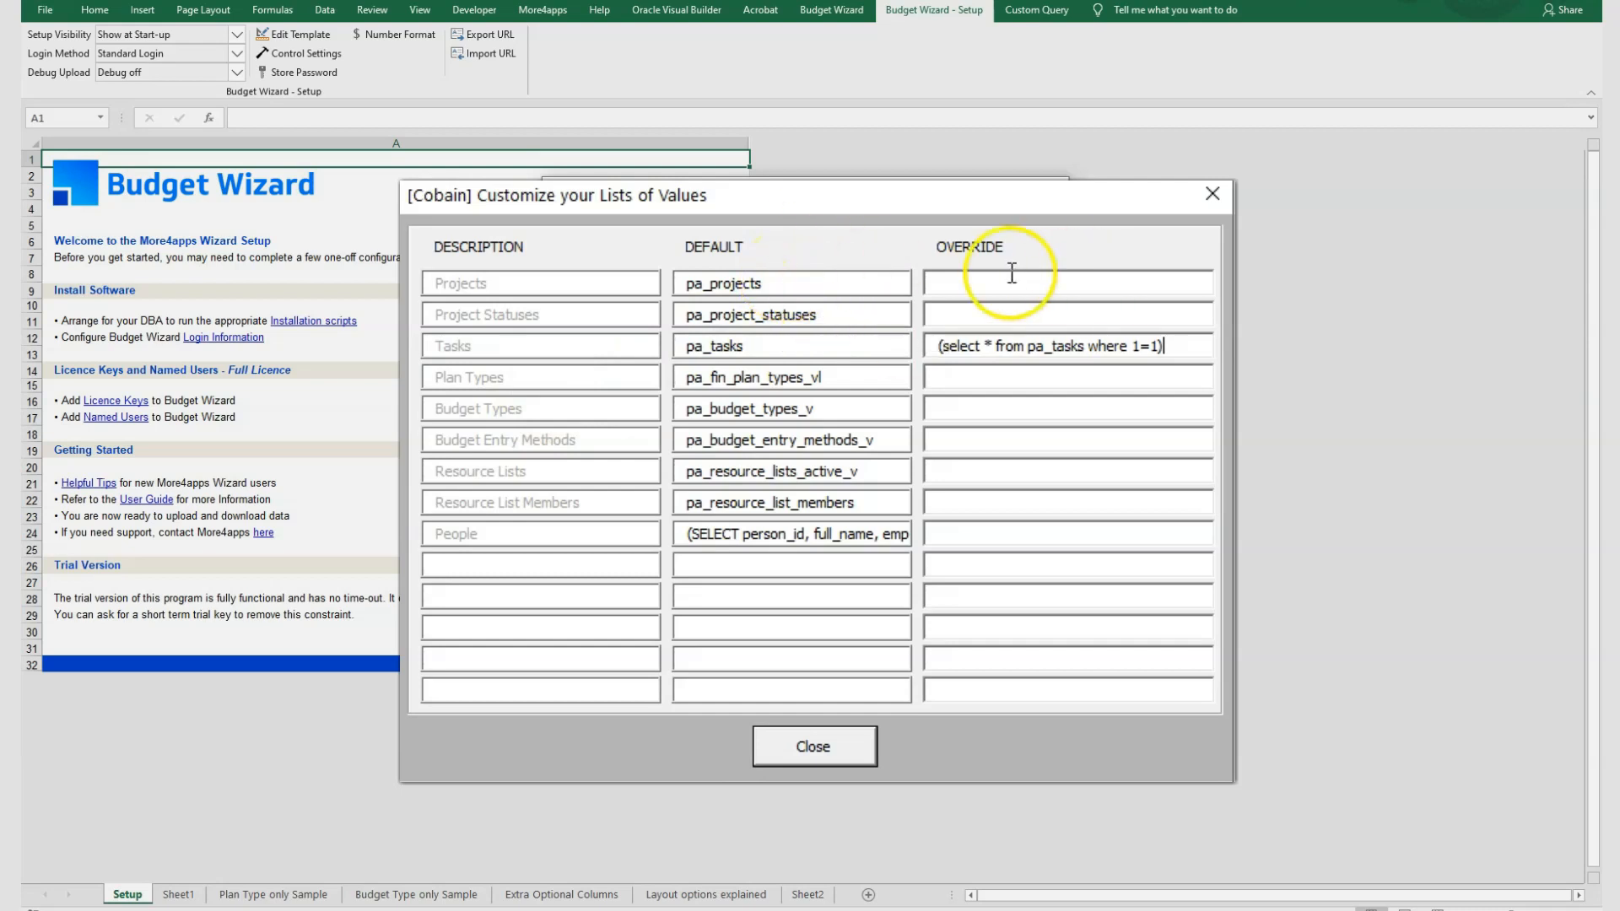
{"action": "left_click", "coordinate": [946, 285]}
Step: Remove the Tasks override query and close both the list of values customization and the control settings
{"action": "left_click_drag", "start_coordinate": [1178, 347], "coordinate": [809, 341]}
{"action": "left_click", "coordinate": [772, 748]}
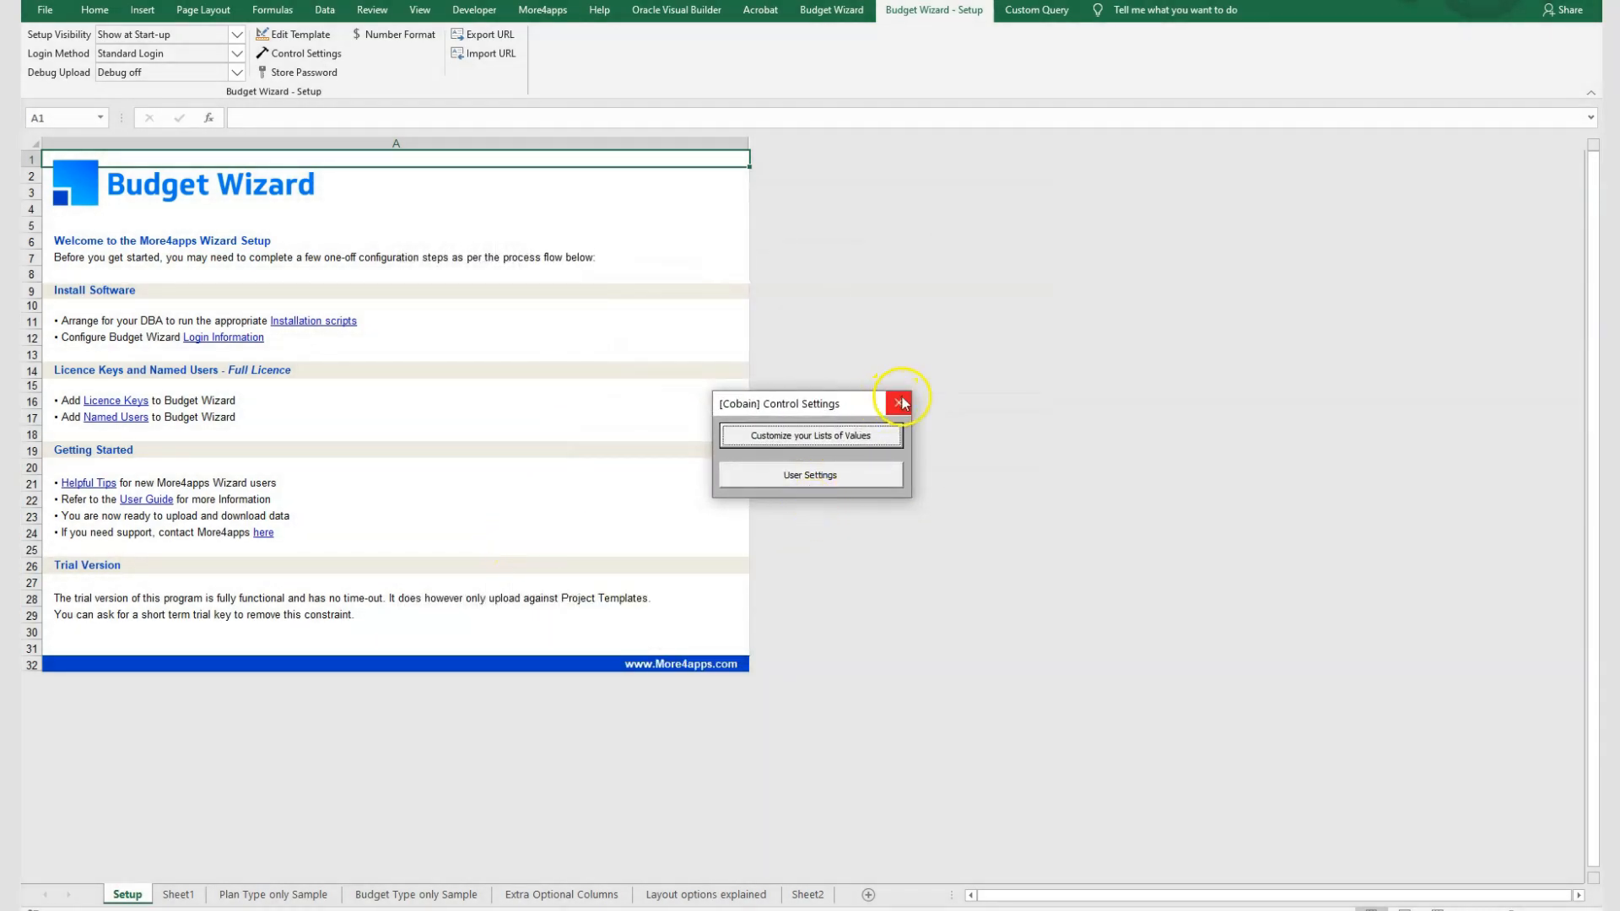
{"action": "left_click", "coordinate": [904, 404]}
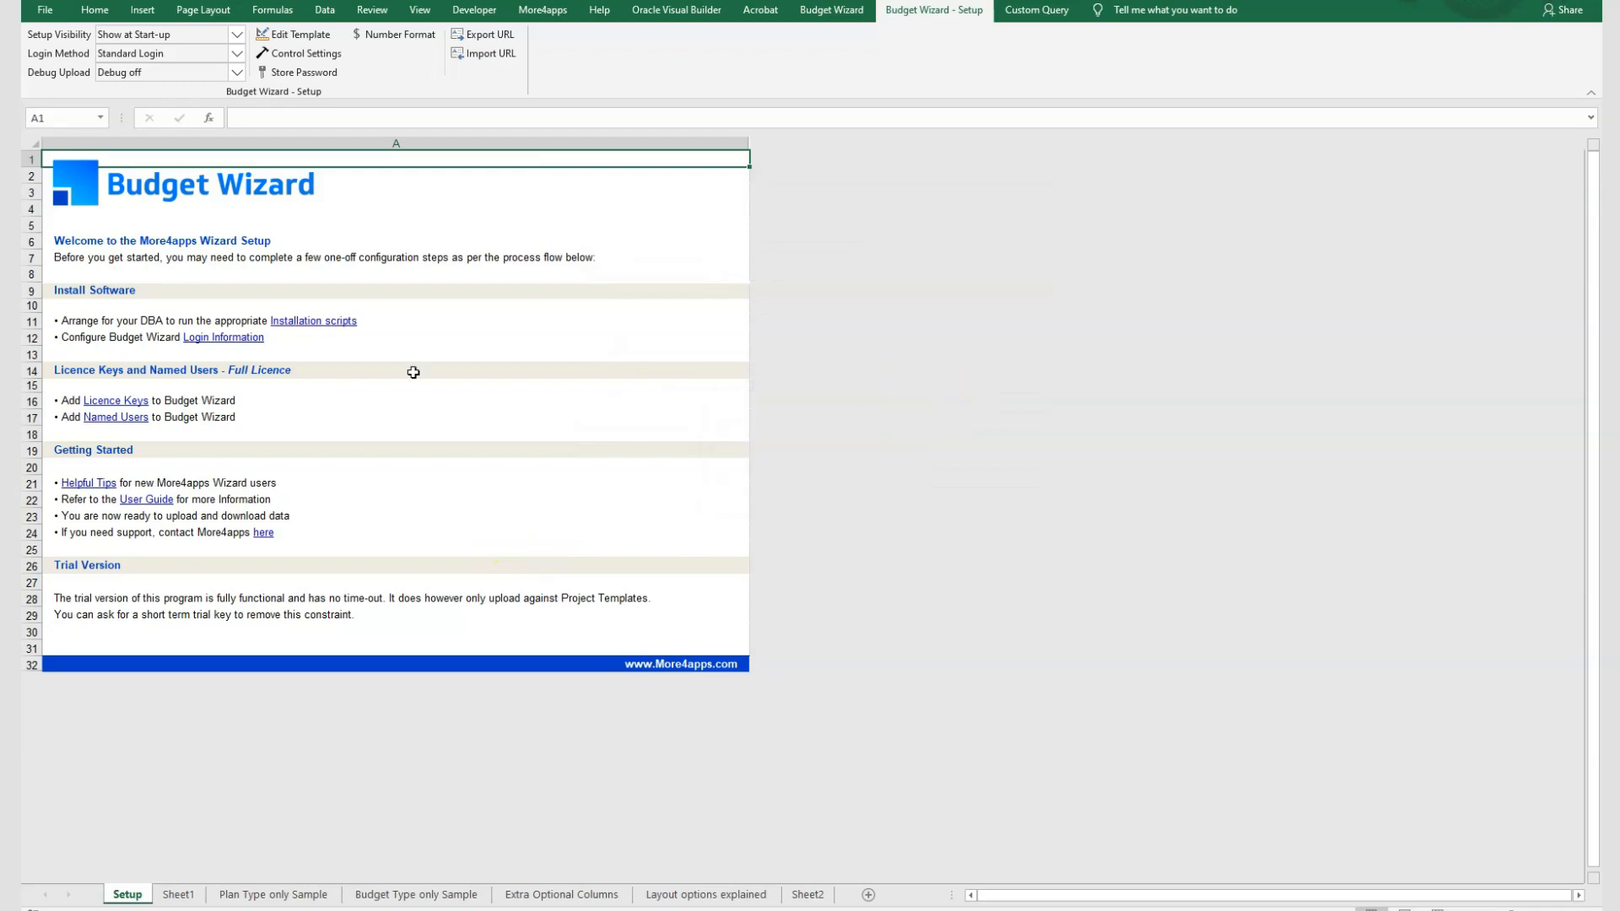